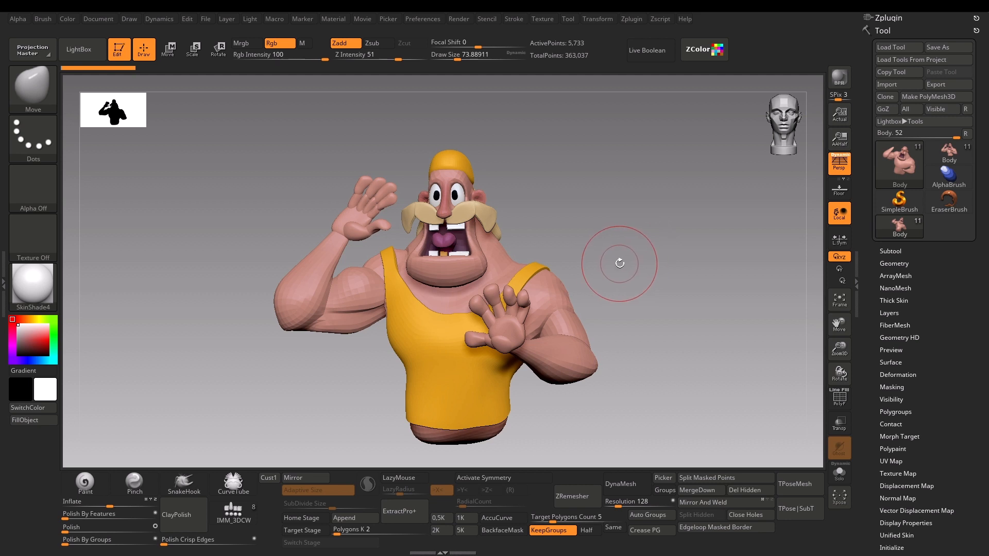
Switch to the other posed Body tool and examine the character's silhouette and pose from several angles.
mouse_move(625, 258)
left_mouse_down()
mouse_move(635, 263)
mouse_move(627, 258)
left_mouse_up()
left_click(904, 229)
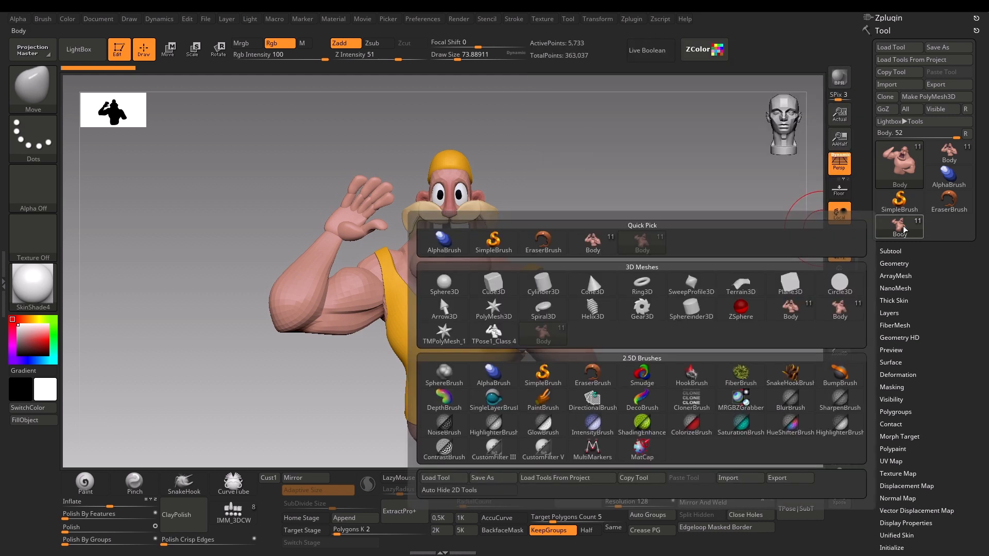
left_click_drag(760, 213, 750, 216)
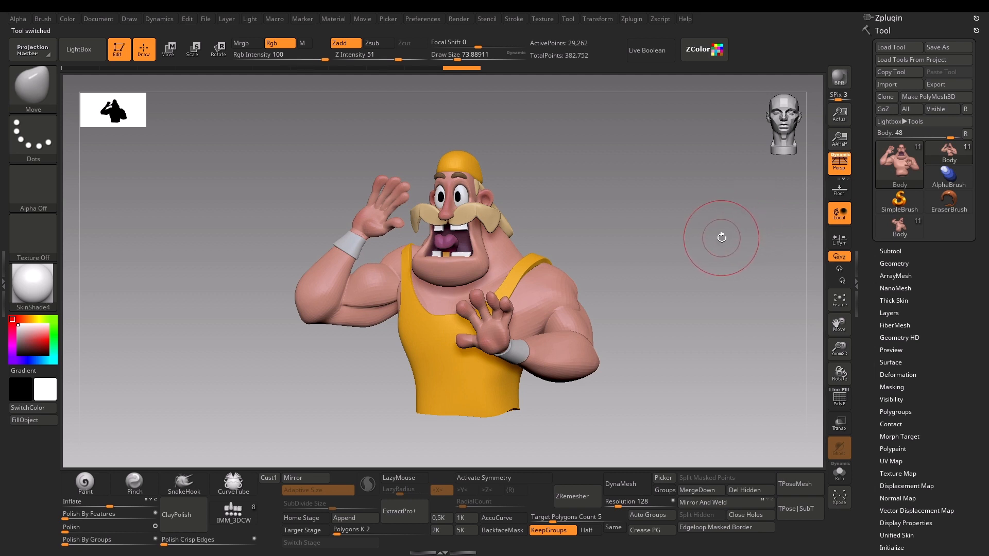
left_click_drag(719, 231, 721, 241)
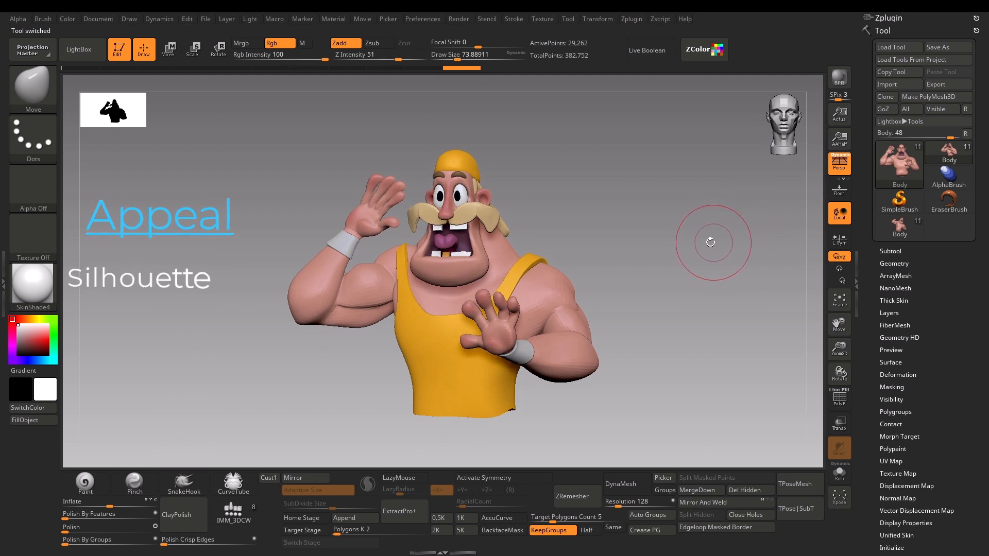
left_click_drag(287, 212, 265, 212)
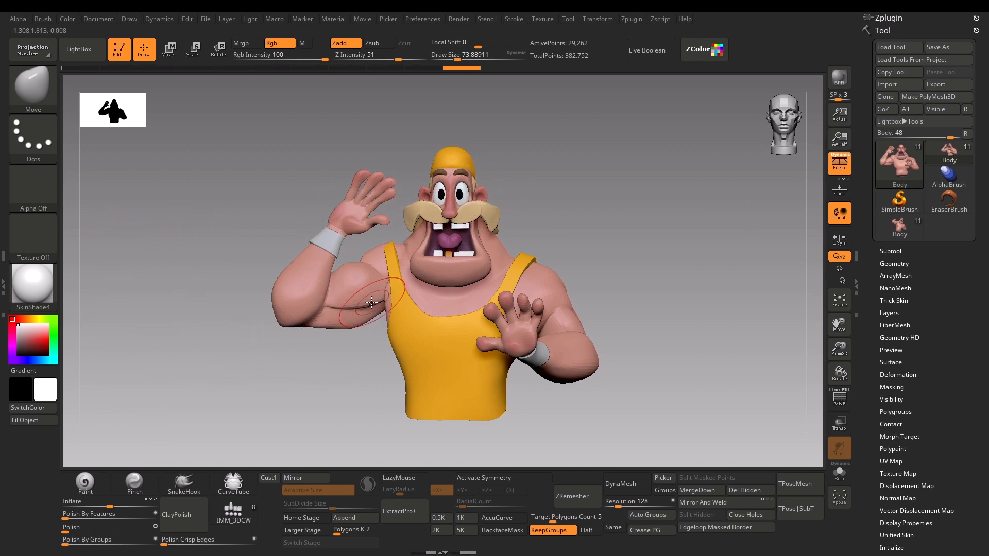
left_click_drag(634, 259, 625, 245)
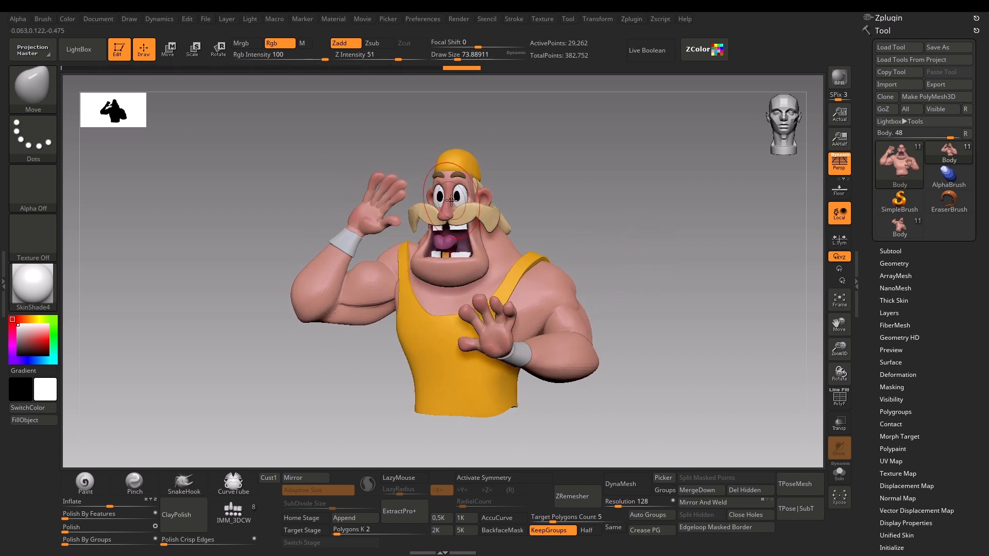
left_click_drag(545, 233, 627, 227)
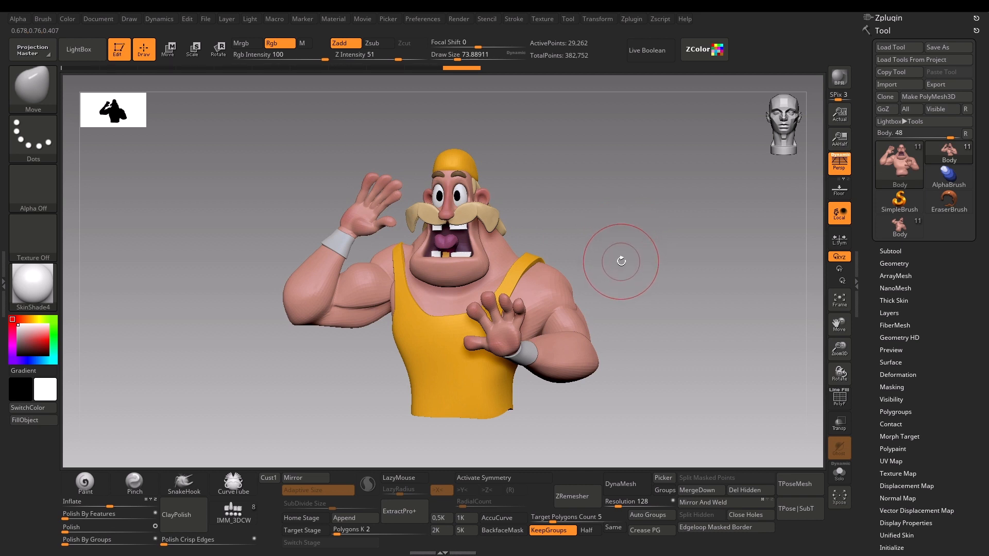
left_click_drag(624, 260, 566, 298)
left_click_drag(652, 332, 583, 296)
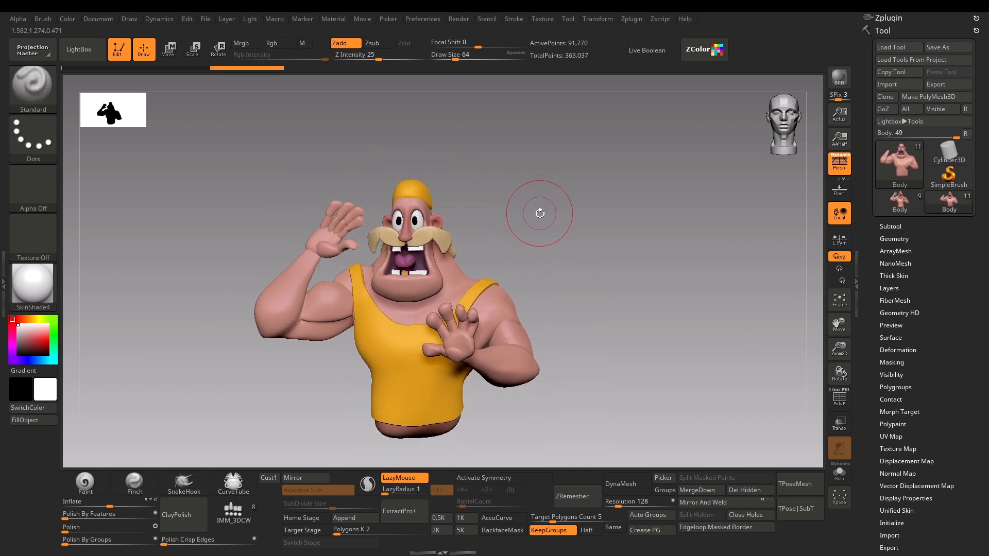
Examine the separate palm, finger and body subtools of the posed character by selecting each one.
left_click_drag(530, 210, 477, 173, "alt")
left_click(417, 286, "alt")
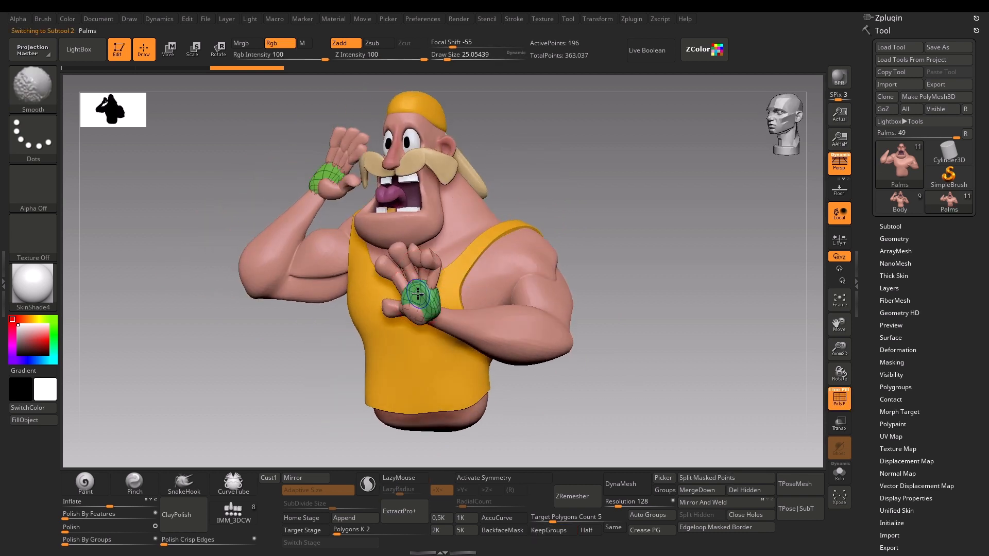
left_click(405, 266, "alt")
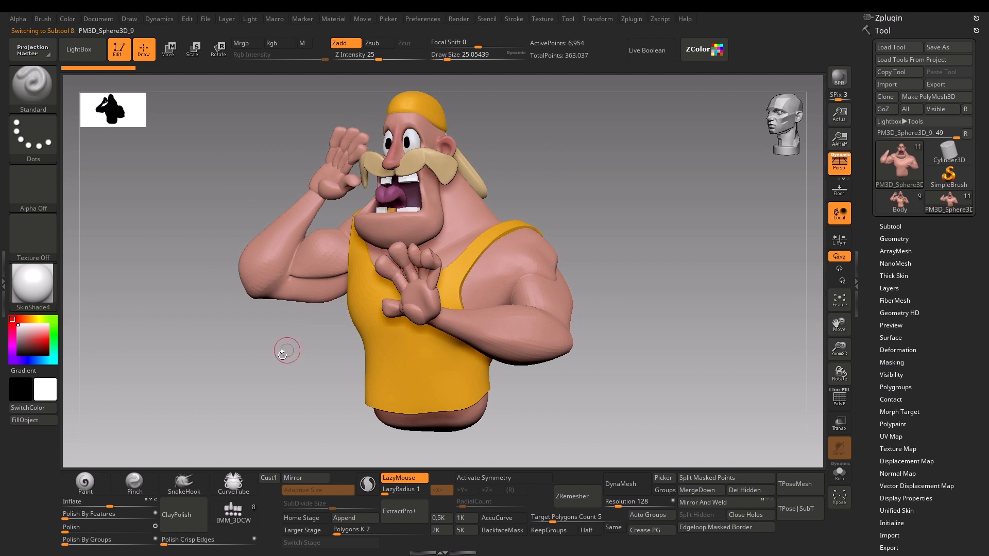
left_click_drag(283, 353, 482, 289)
left_click(484, 289, "alt")
left_click_drag(517, 244, 478, 207)
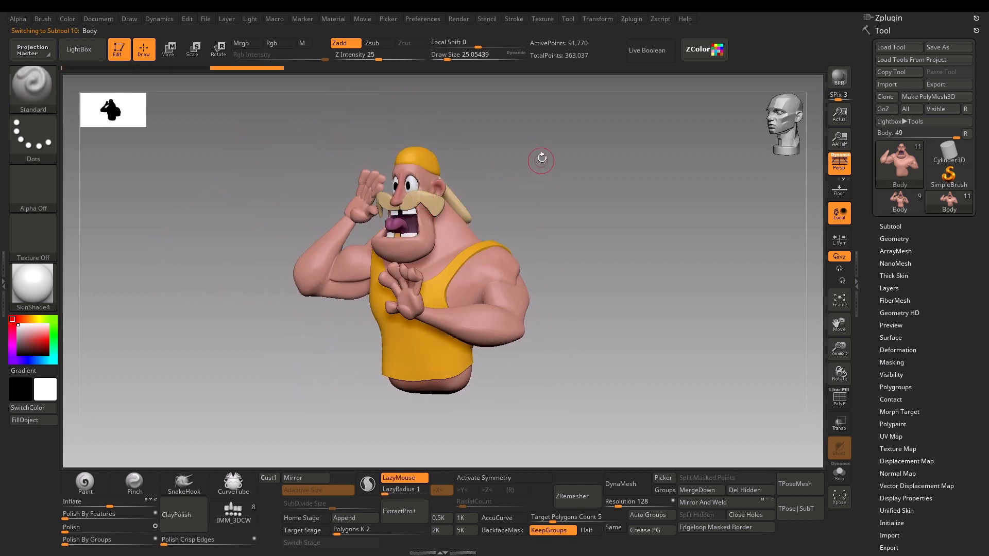
mouse_move(541, 159)
left_mouse_down("alt")
mouse_move(531, 189)
mouse_move(557, 205)
left_mouse_up("alt")
Move the Palms subtool and the PM3D_Sphere3D_9 fingers subtool to the end of the subtool list.
left_click(404, 333, "alt")
key("shift+f")
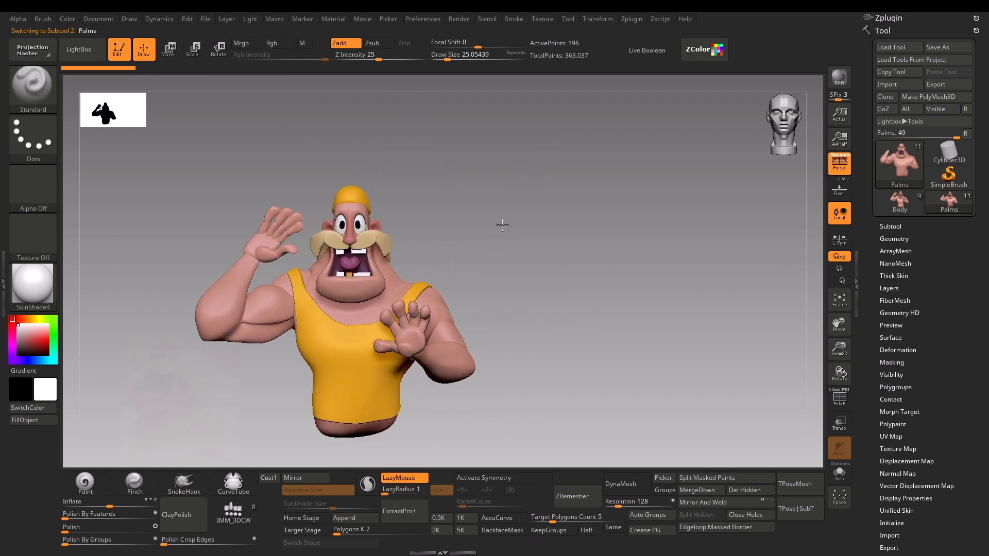
left_click_drag(501, 224, 490, 275, "alt")
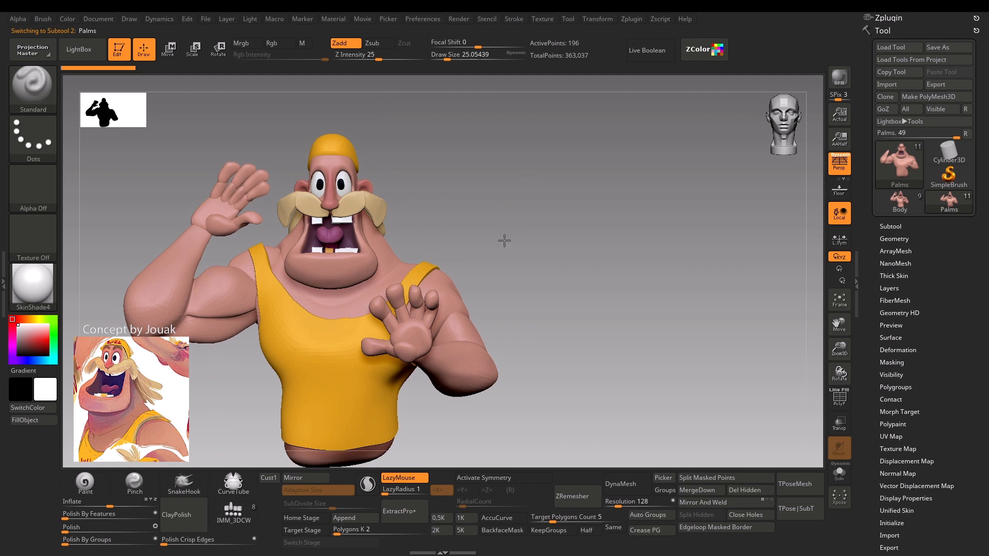
left_click_drag(504, 240, 503, 244)
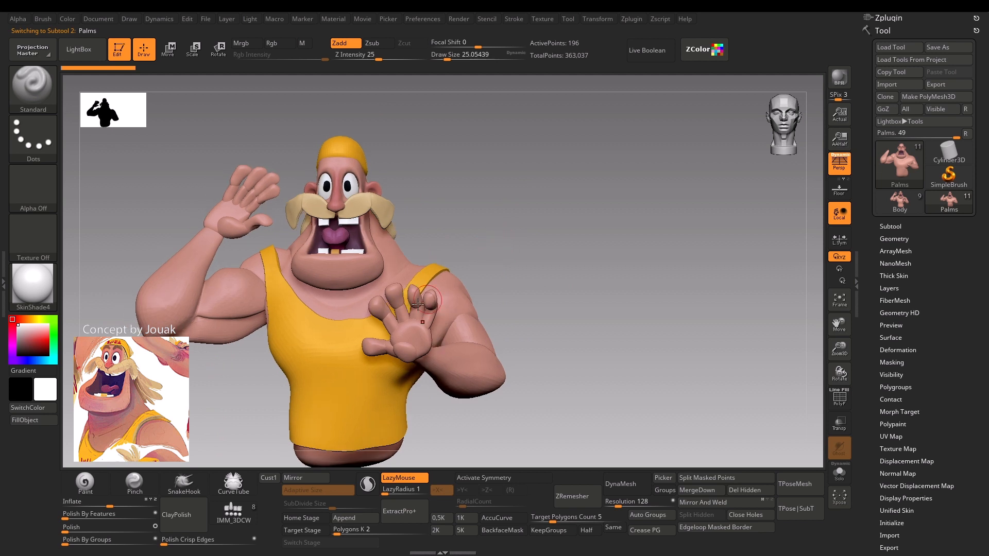
left_click(889, 226)
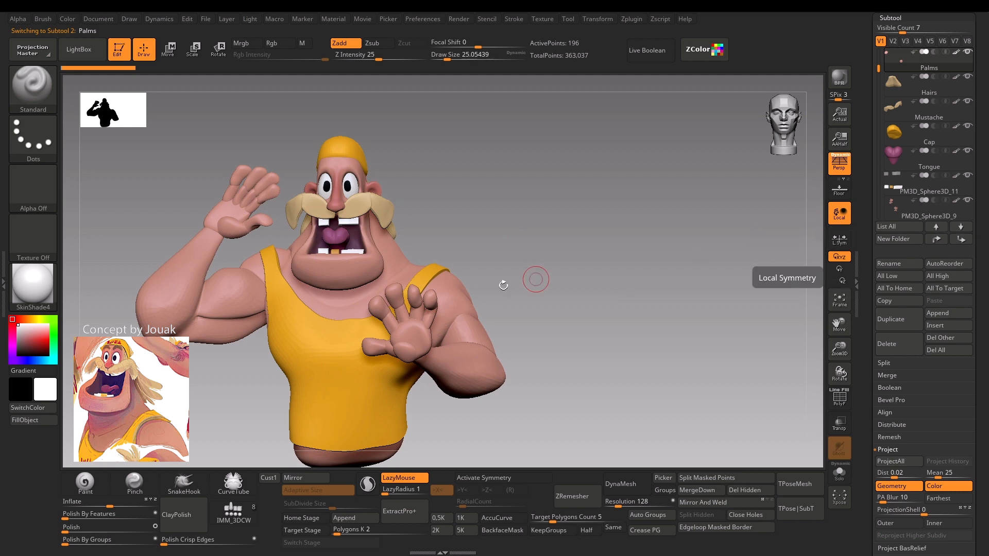
key("shift")
key("shift+f")
key("shift+f")
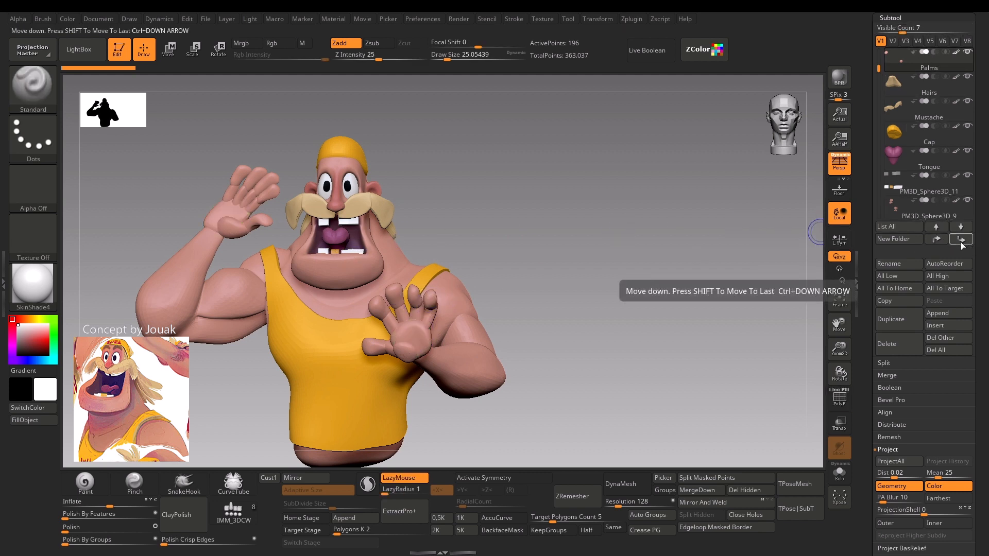
key("shift")
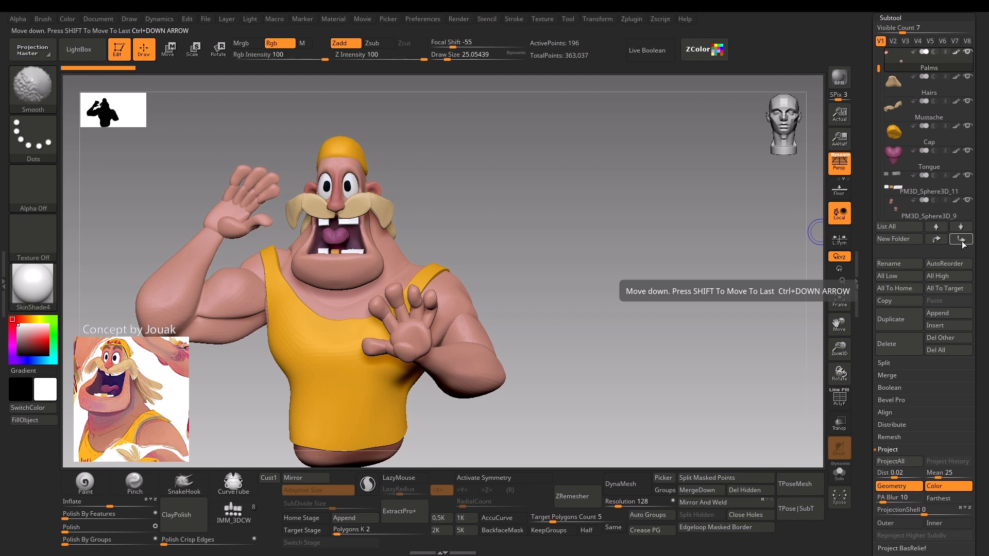
left_click(963, 242, "shift")
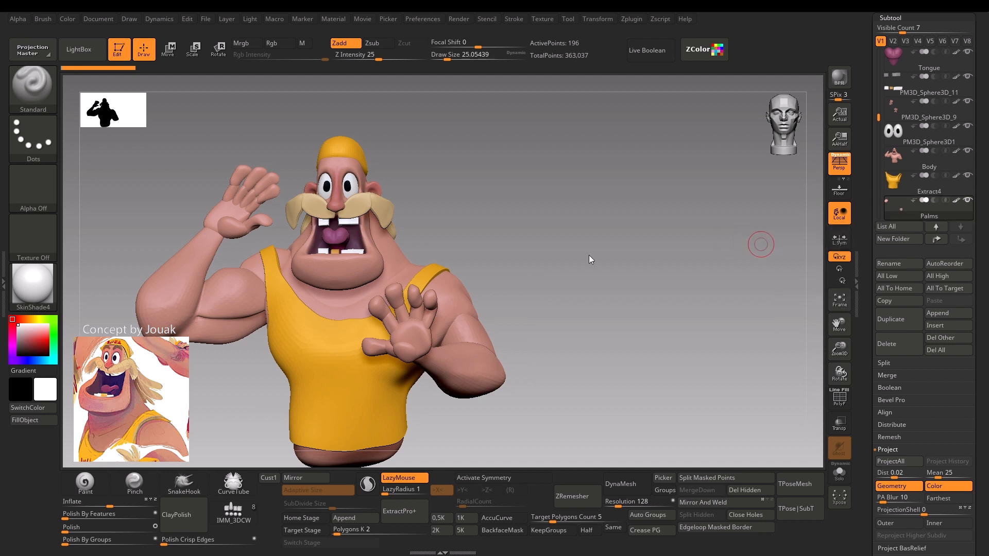
left_click(395, 299, "alt")
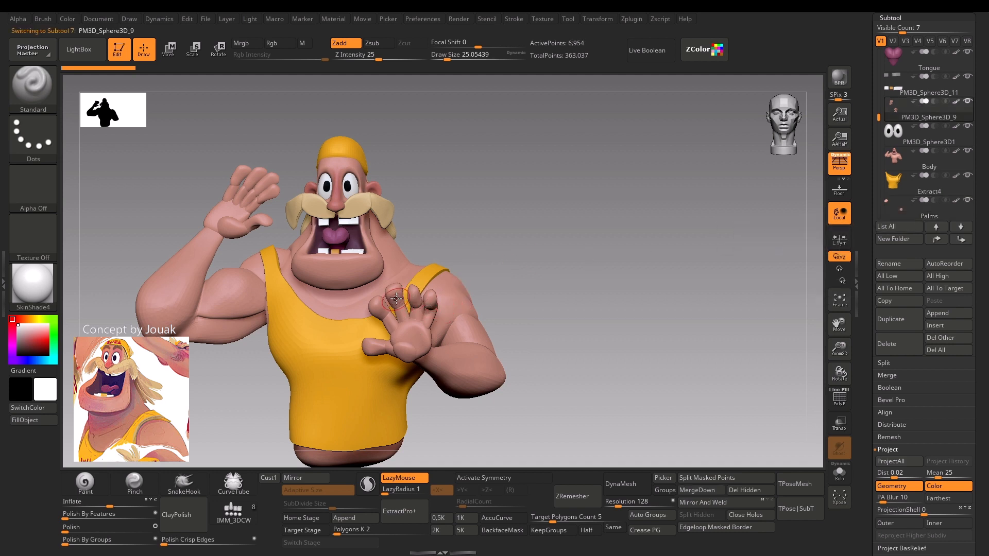
left_click(960, 239)
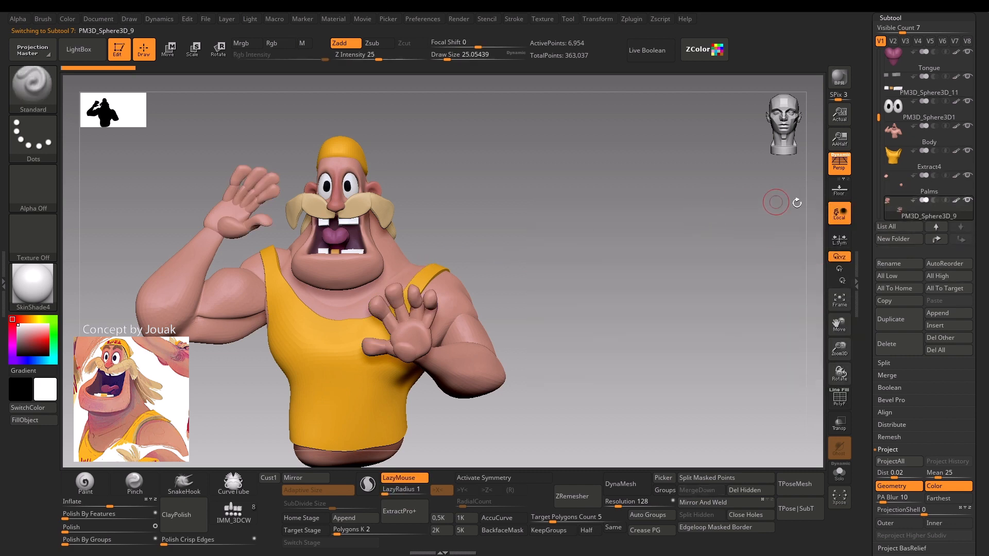
Merge the Palms subtool with the fingers subtool below it, always accepting the not-undoable note, and check the polygroups.
left_click(896, 191)
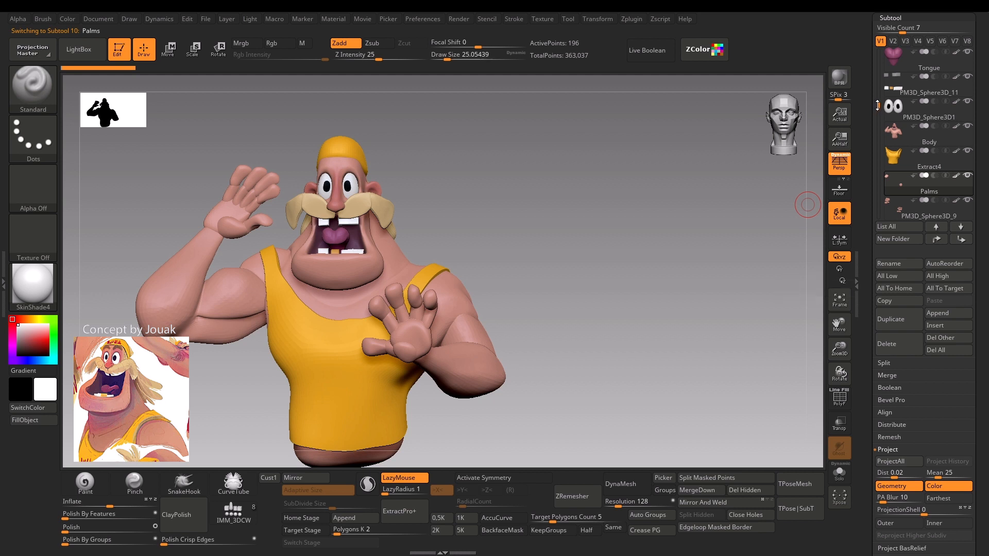
mouse_move(879, 104)
left_mouse_down()
mouse_move(883, 87)
mouse_move(881, 116)
left_mouse_up()
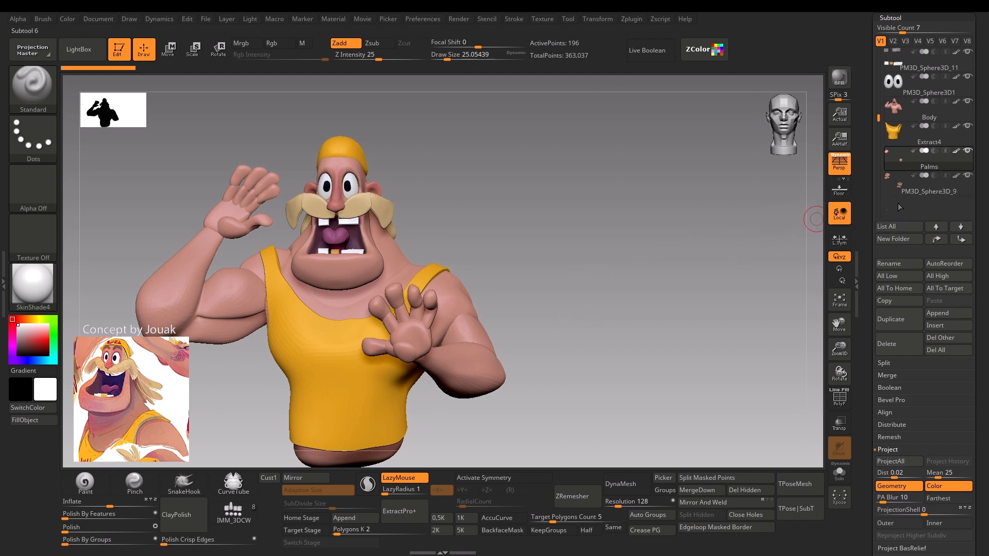
mouse_move(901, 159)
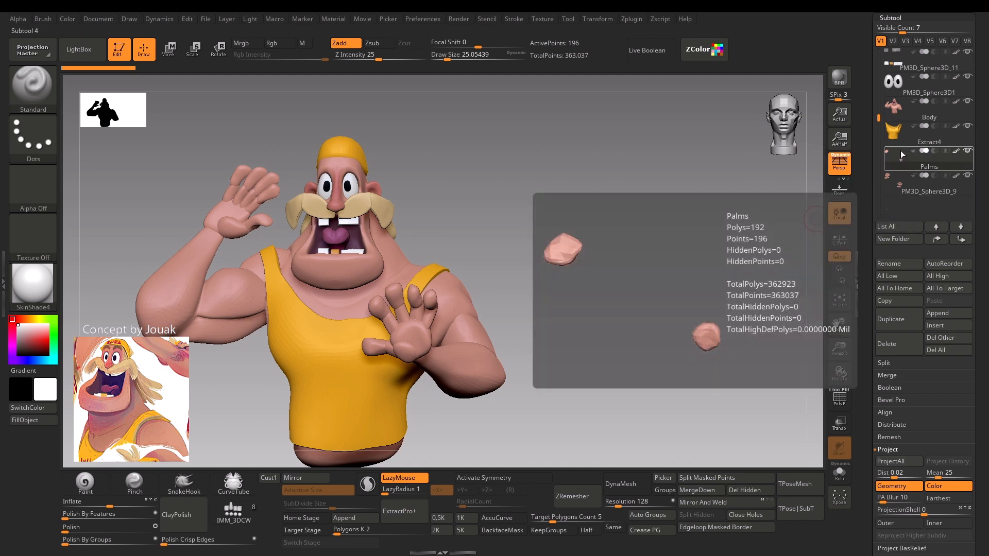
left_click(692, 492)
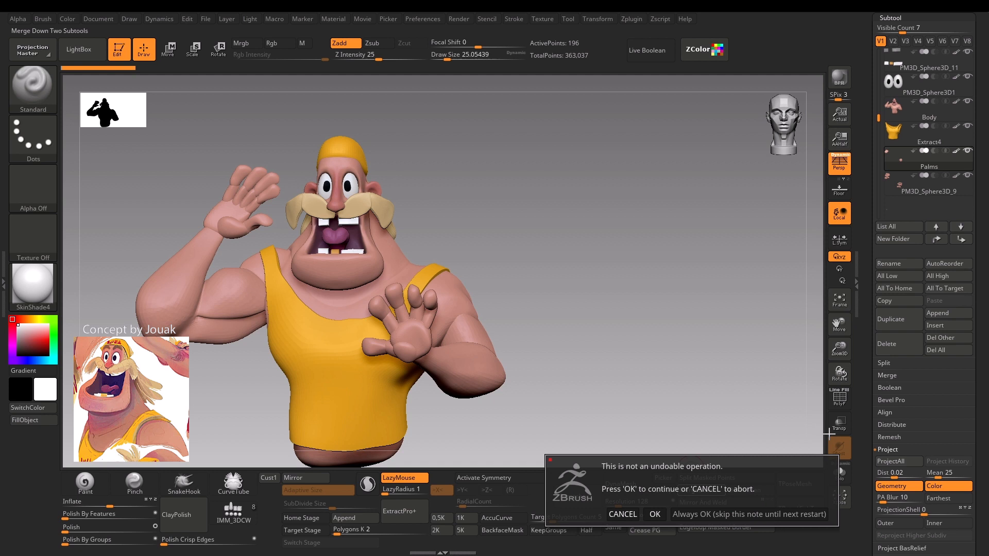
left_click(718, 515)
key("shift+f")
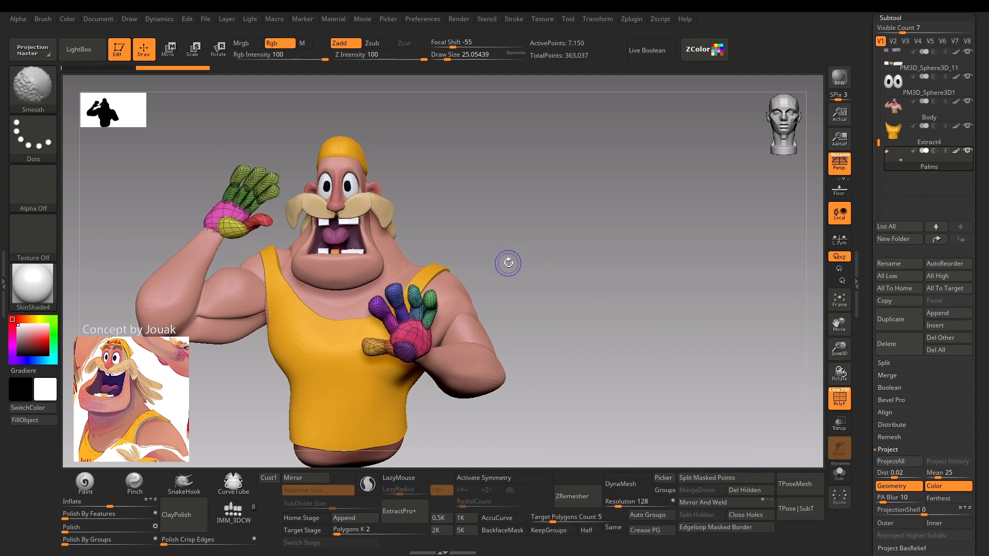
key("shift+f")
key("shift+f")
key("shift+f")
Apply dynamic subdivision to the merged hands and delete their lower subdivision levels.
key("d")
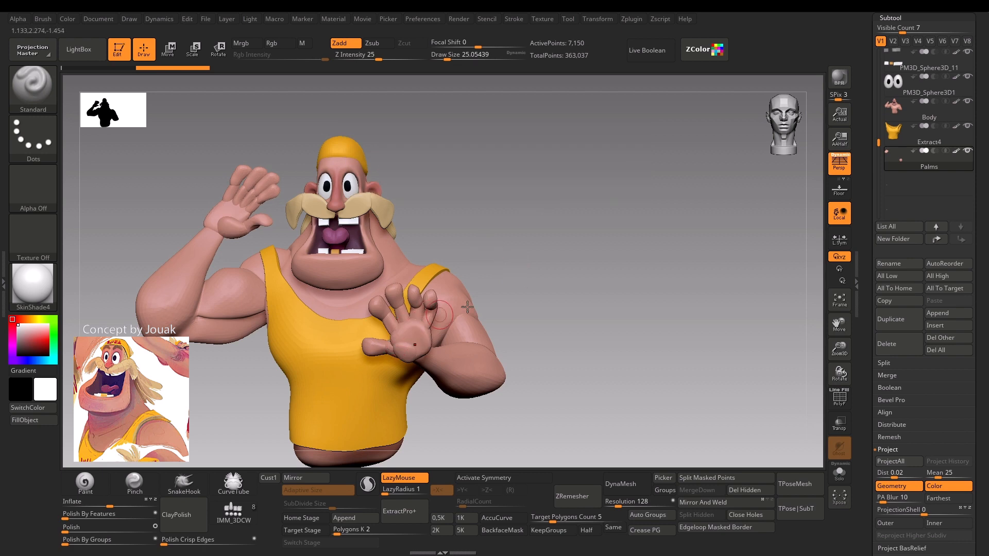
left_click(894, 18)
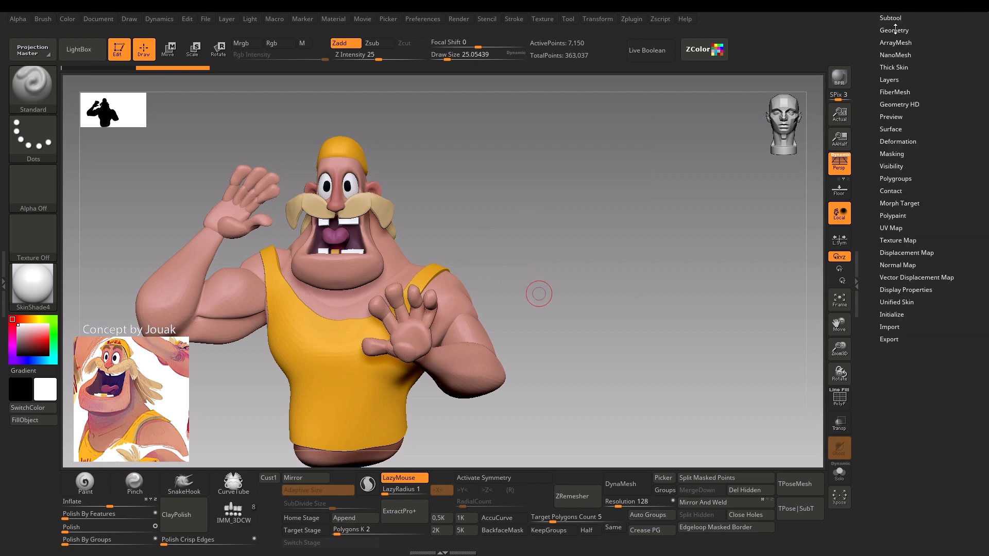
left_click(894, 30)
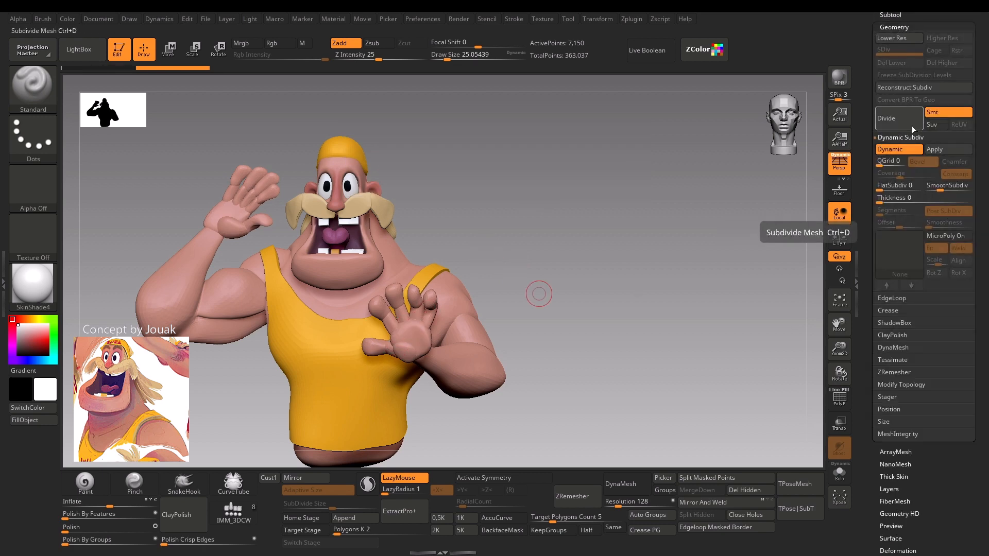
left_click(940, 152)
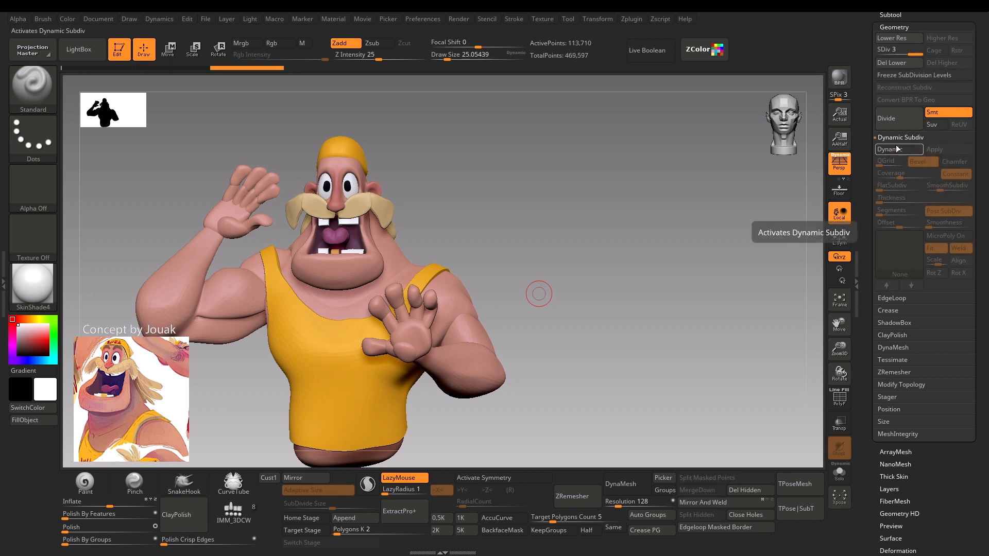
left_click(900, 68)
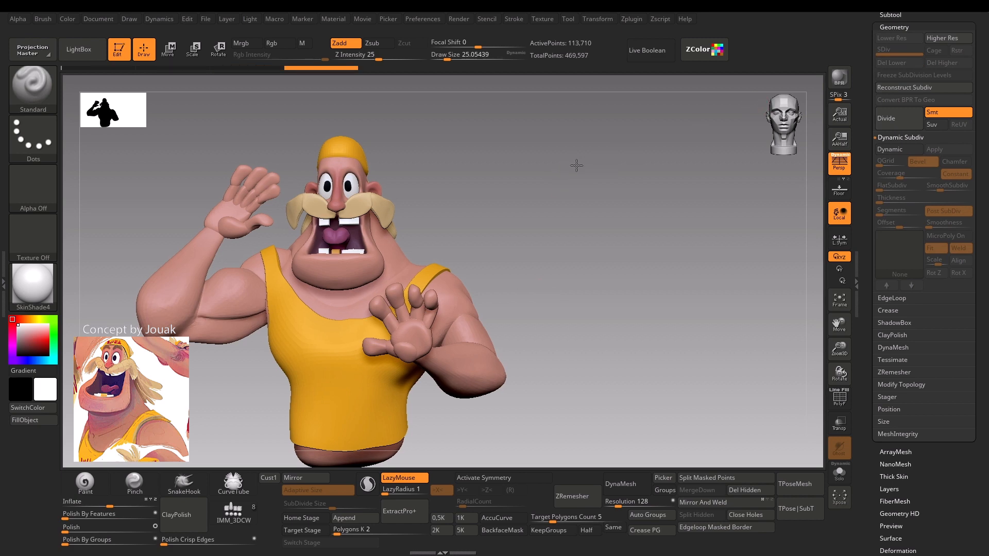
Fuse the palms and fingers into a single mesh with Remesh By Union and accept the result.
left_click_drag(577, 166, 532, 265, "alt")
key("shift+f")
key("shift+f")
mouse_move(553, 206)
left_mouse_down()
mouse_move(536, 172)
mouse_move(488, 170)
mouse_move(554, 213)
mouse_move(491, 181)
left_mouse_up()
key("w")
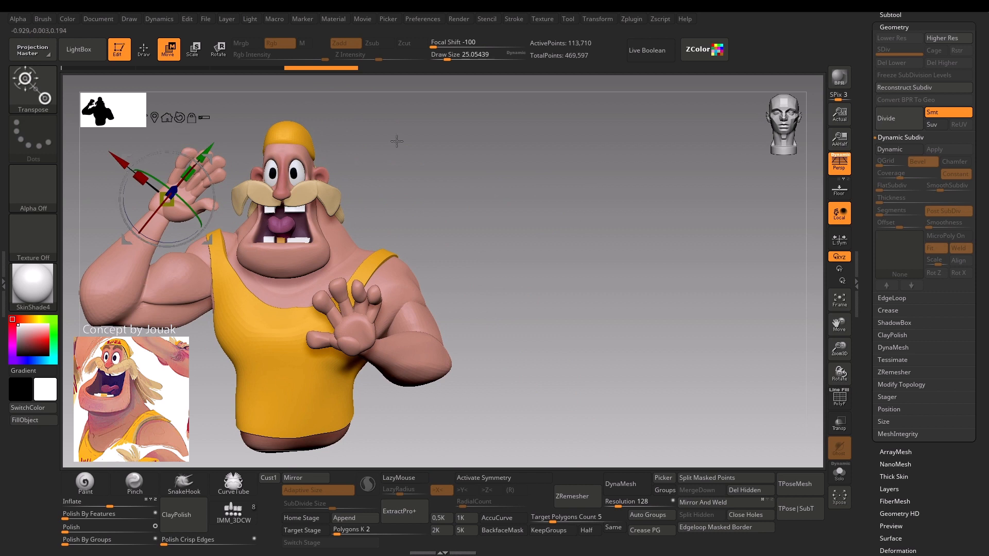
left_click_drag(396, 141, 439, 160, "alt")
left_click(168, 135)
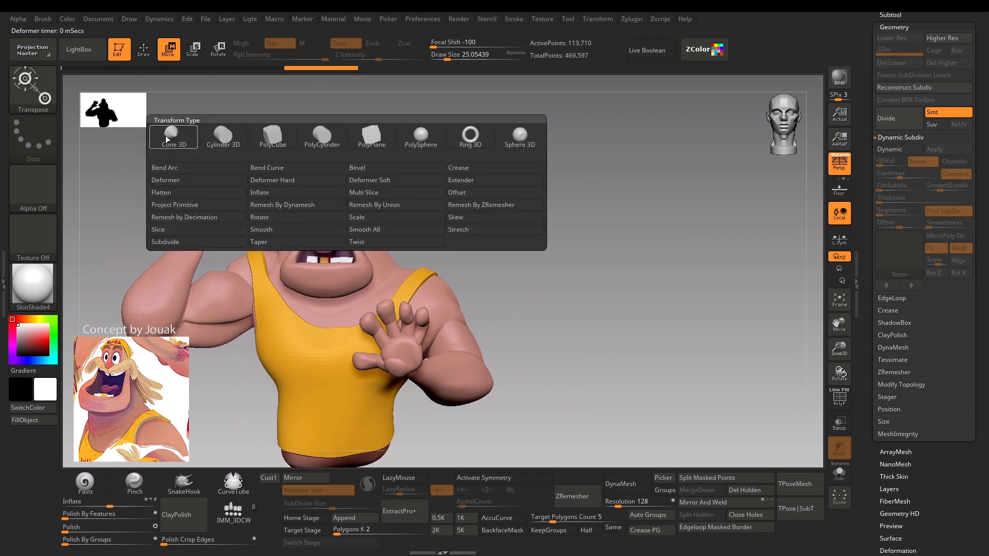
left_click(381, 209)
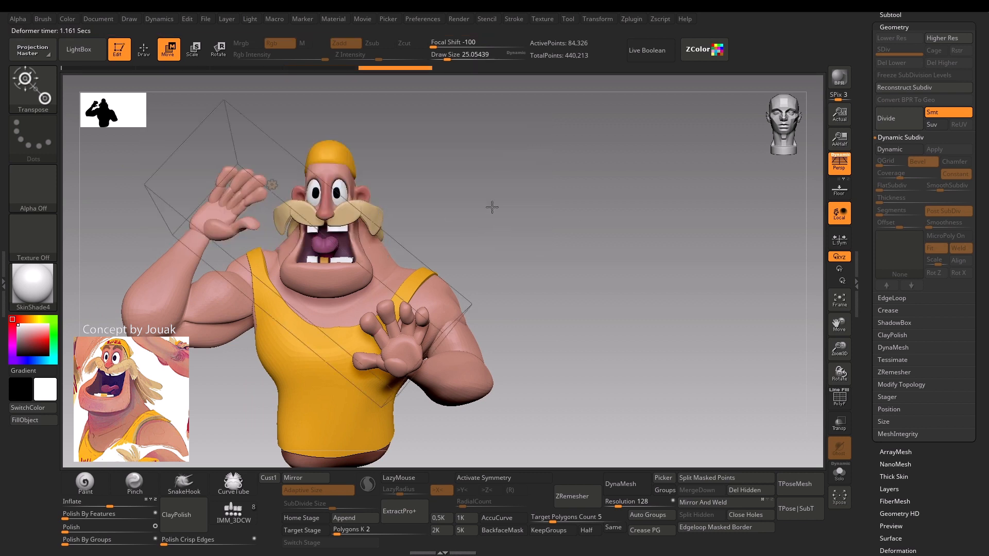
left_click_drag(491, 207, 493, 201)
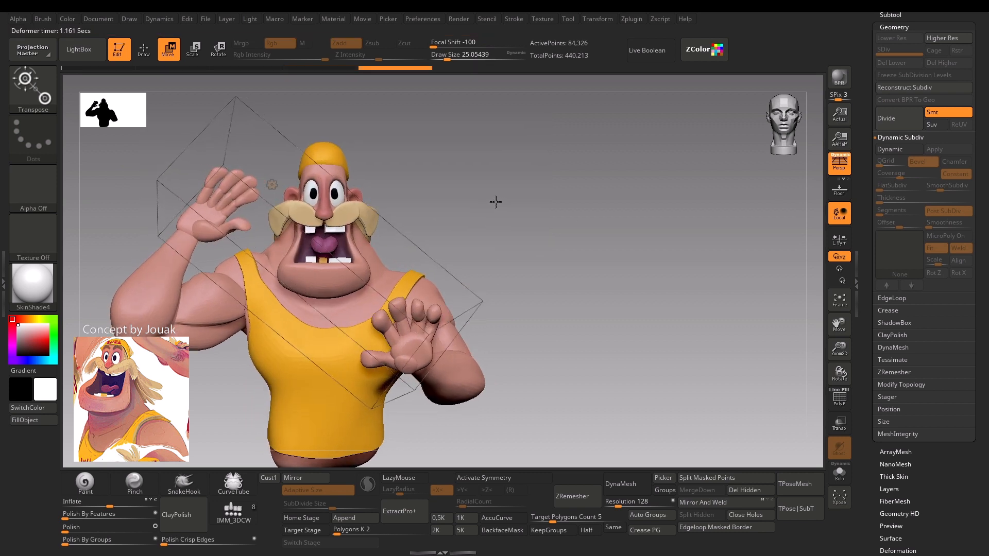
left_click(272, 185)
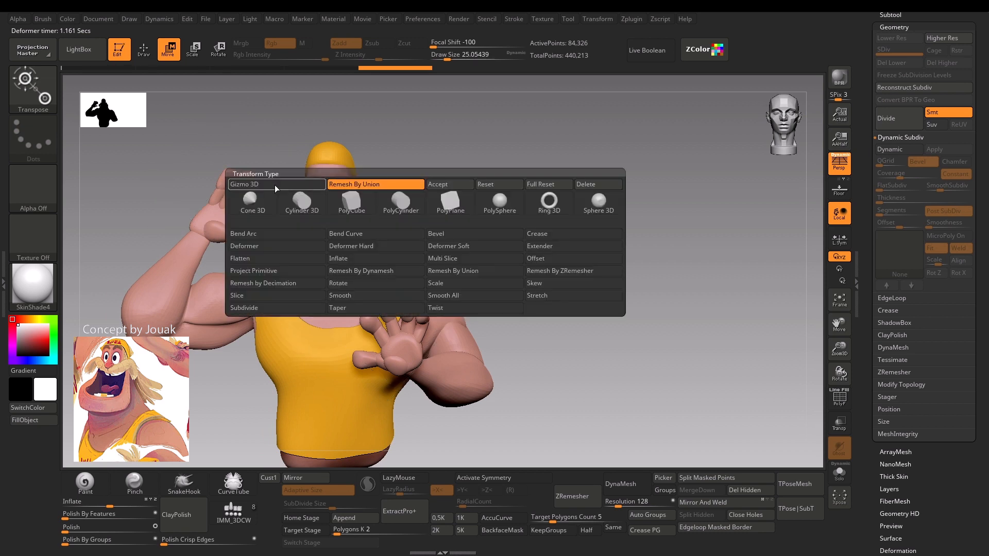
left_click(451, 187)
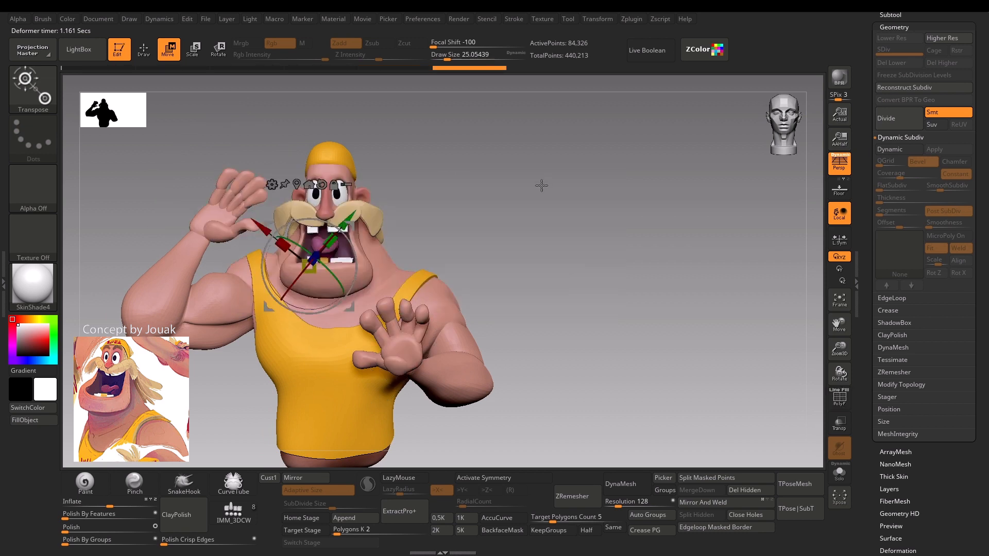
Remesh the fused hands with ZRemesher at a target polygons count of 1, keeping the polygroups.
key("q")
left_click_drag(503, 219, 516, 62, "alt")
key("shift+f")
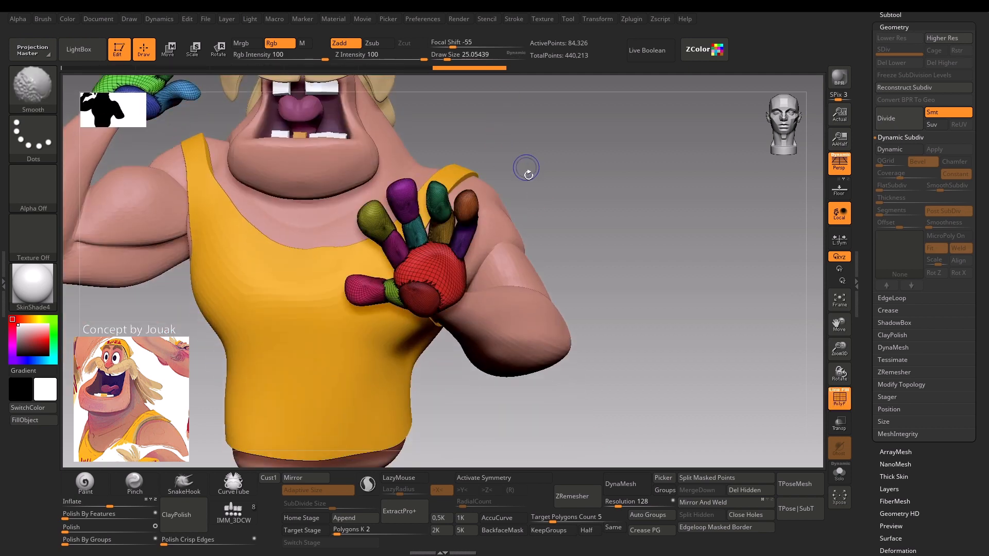
left_click_drag(558, 198, 421, 232)
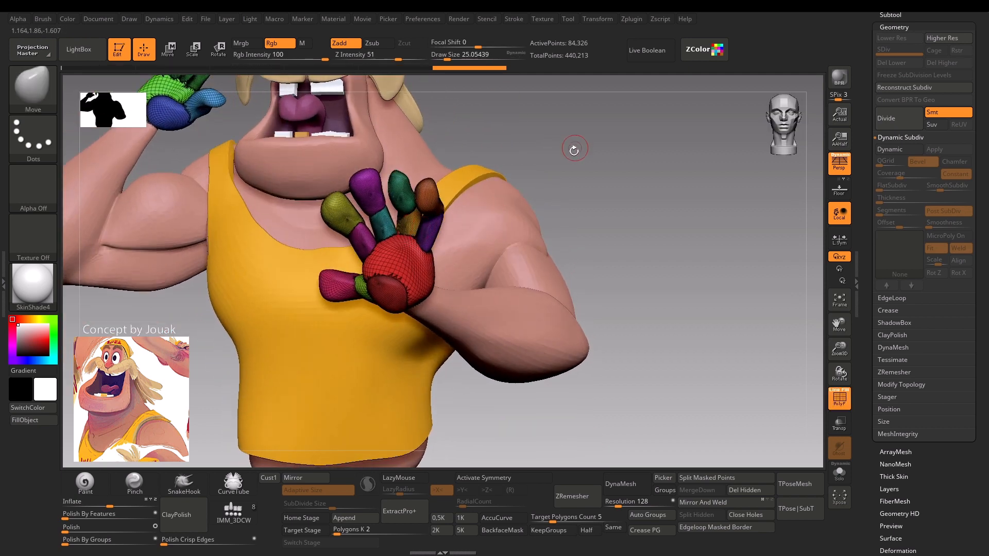
mouse_move(574, 149)
left_mouse_down()
mouse_move(582, 159)
mouse_move(556, 148)
mouse_move(528, 240)
mouse_move(533, 229)
left_mouse_up()
key("shift+f")
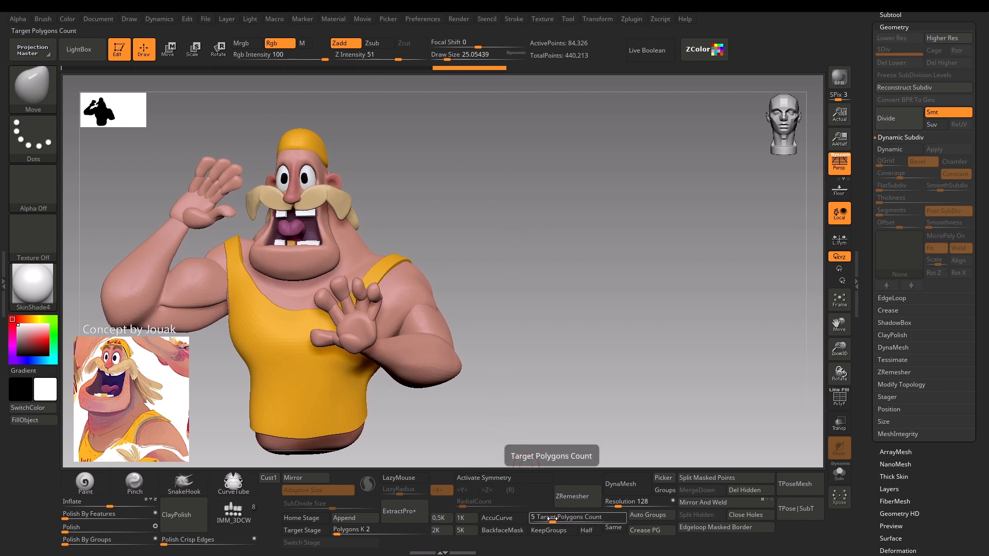
left_click_drag(551, 519, 541, 518)
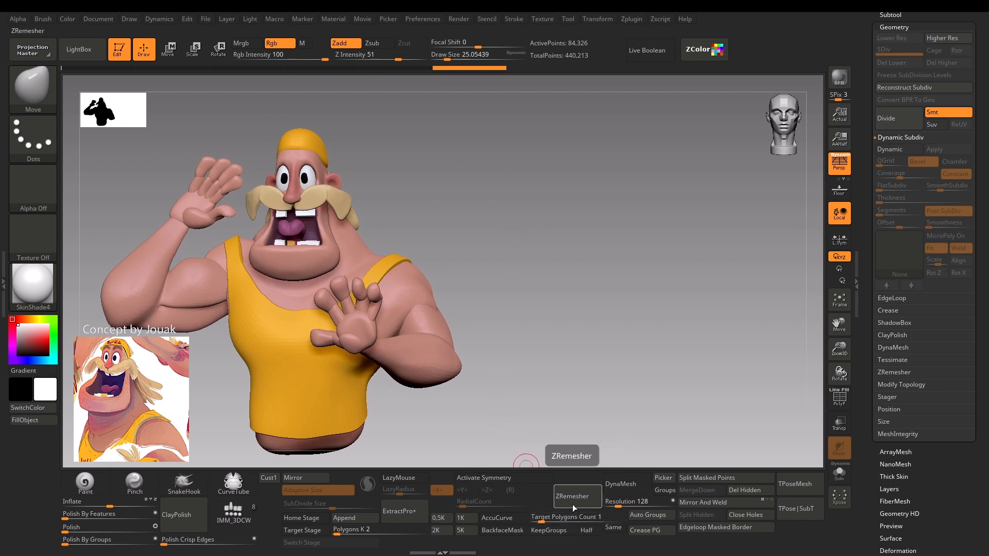
left_click(553, 531)
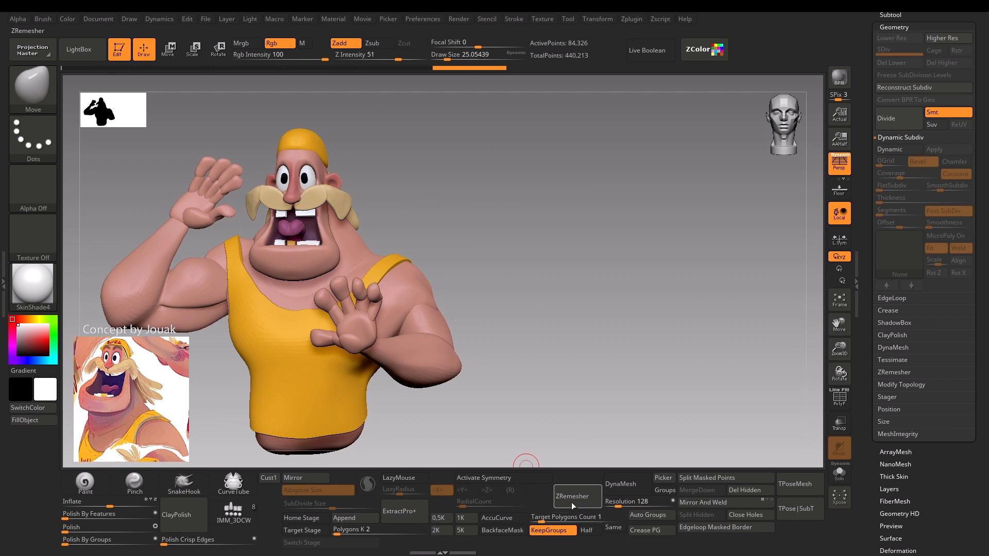
left_click(571, 502)
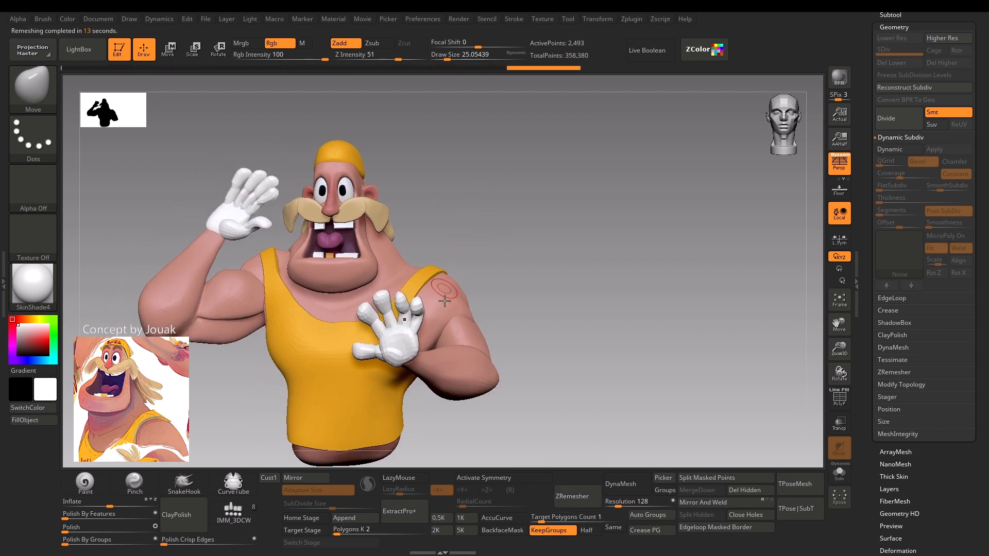
Check the remeshed hands' topology and fill the white hands with the skin colour sampled from the body.
left_click_drag(536, 247, 487, 189, "alt")
key("shift+f")
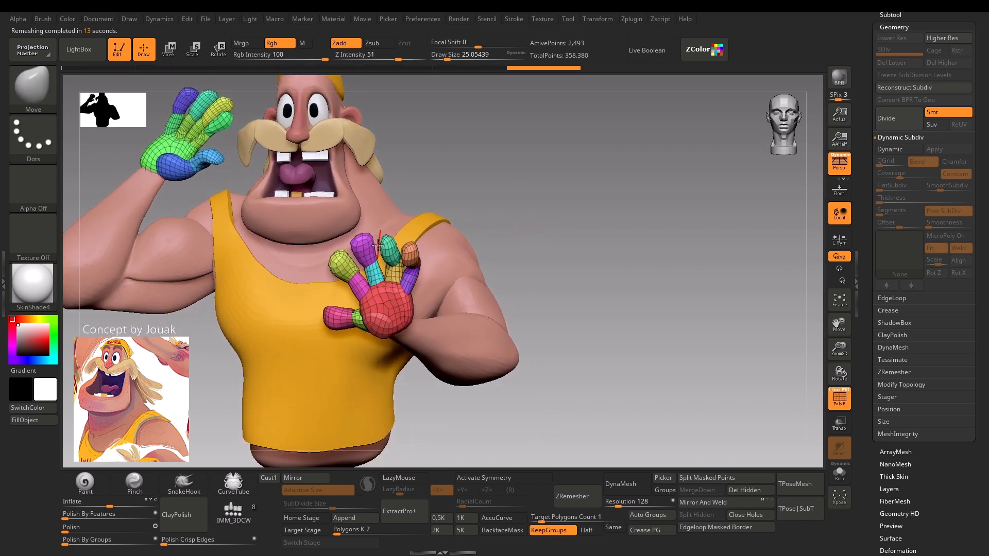
left_click_drag(476, 219, 472, 103, "alt")
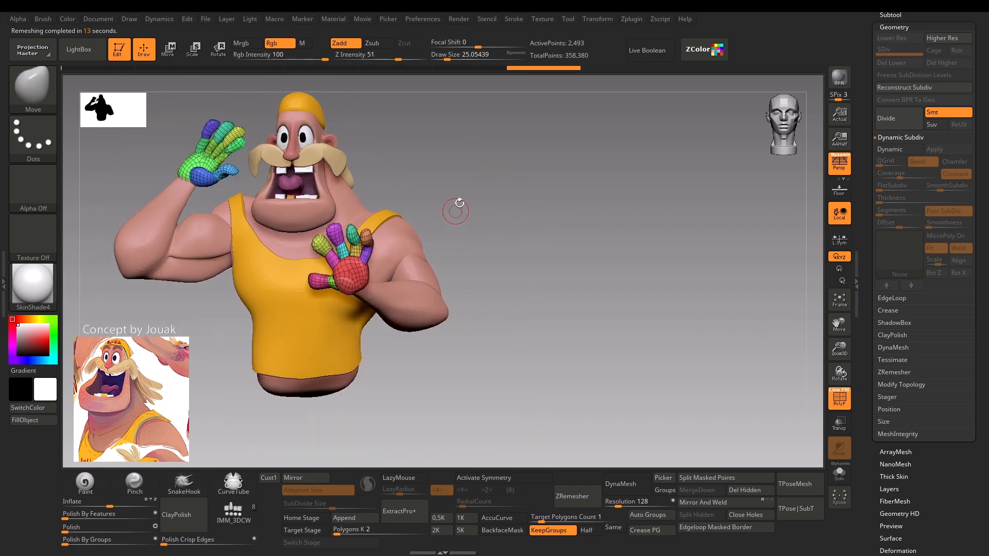
key("shift+f")
key("c")
mouse_move(488, 223)
left_mouse_down()
mouse_move(459, 219)
mouse_move(490, 190)
mouse_move(490, 212)
left_mouse_up()
key("shift+f")
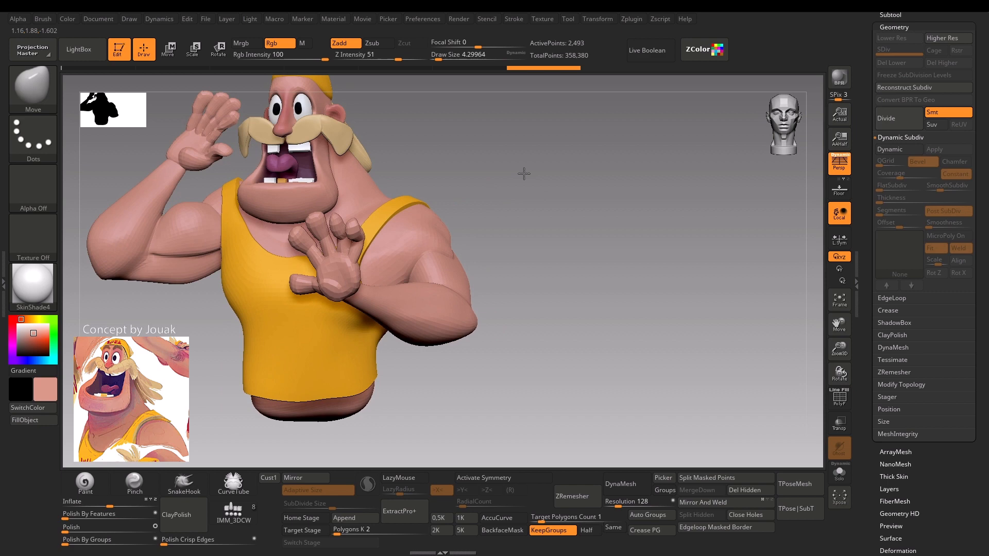
mouse_move(523, 170)
left_mouse_down()
mouse_move(513, 189)
mouse_move(543, 236)
left_mouse_up()
key("shift+f")
key("shift+f")
mouse_move(433, 234)
left_mouse_down()
mouse_move(472, 211)
mouse_move(492, 228)
mouse_move(479, 222)
left_mouse_up()
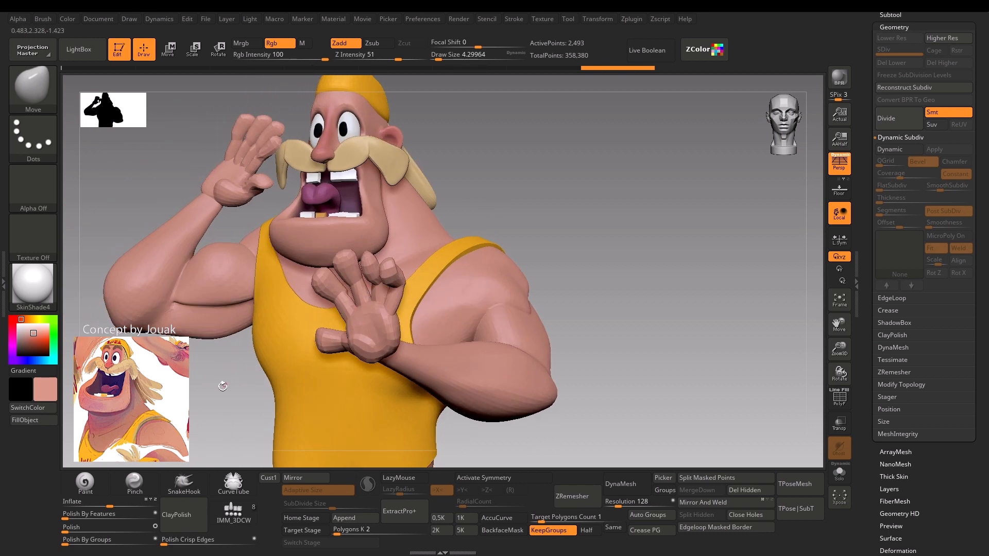
Subdivide the hands once and reshape the palm and thumb base of the hand at the chest with the Move brush.
left_click_drag(222, 386, 217, 382)
key("ctrl+d")
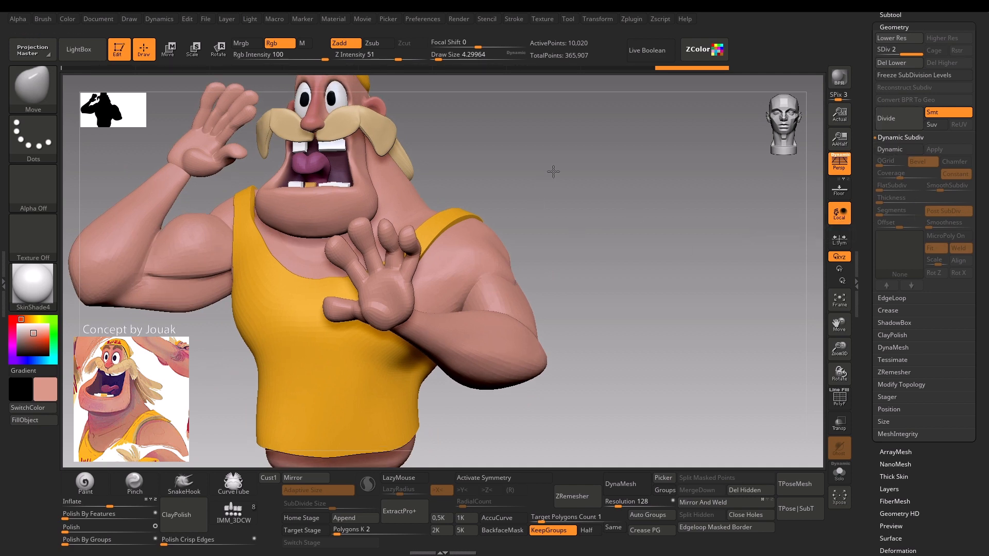
left_click_drag(551, 177, 445, 256)
key("s")
mouse_move(491, 208)
left_mouse_down()
mouse_move(500, 206)
mouse_move(501, 231)
left_mouse_up()
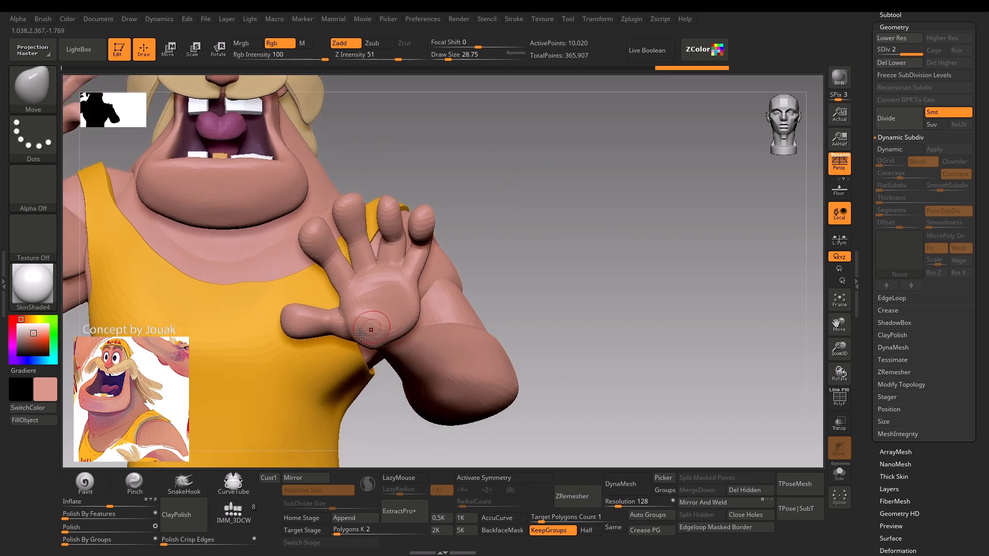
key("s")
left_click_drag(356, 323, 368, 321)
mouse_move(497, 208)
left_mouse_down()
mouse_move(471, 226)
mouse_move(492, 305)
left_mouse_up()
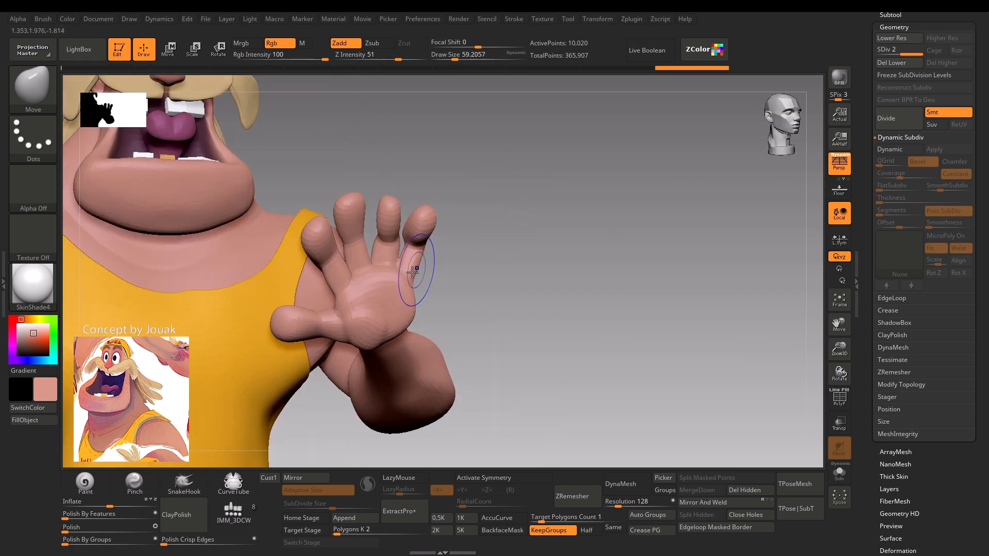
key("s")
mouse_move(365, 297)
left_mouse_down()
mouse_move(364, 312)
mouse_move(396, 322)
left_mouse_up()
Add a further subdivision level, return to level 2, and build up the palm of the hand at the chest with the Clay brush.
key("ctrl+d")
key("s")
key("b")
key("c")
key("l")
key("shift+d")
key("s")
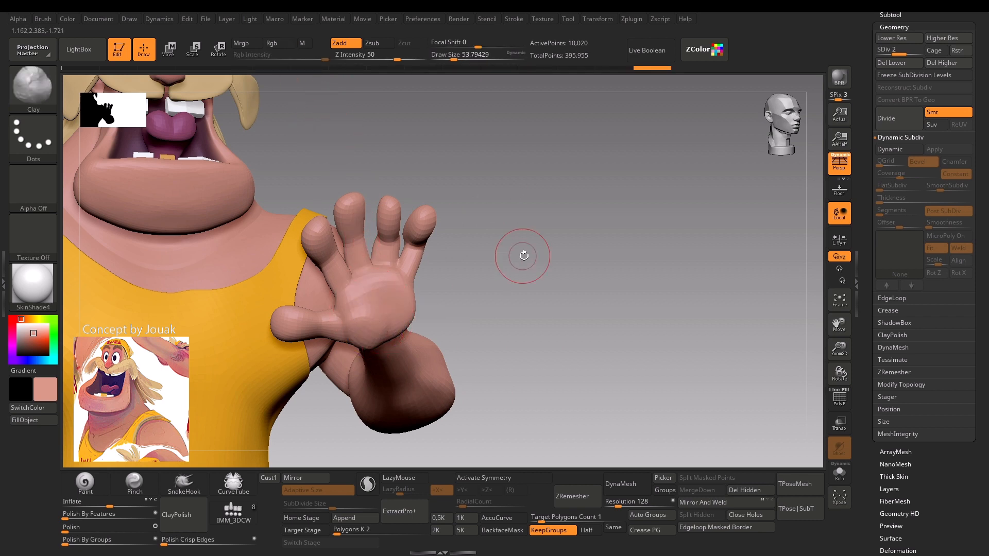
left_click_drag(520, 256, 339, 240)
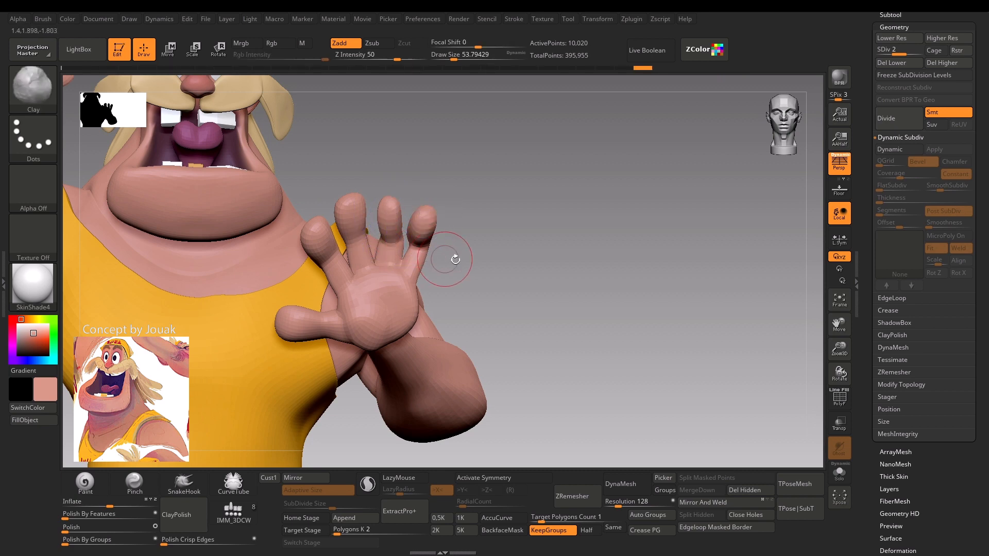
mouse_move(455, 259)
left_mouse_down("alt")
mouse_move(488, 221)
mouse_move(479, 279)
left_mouse_up("alt")
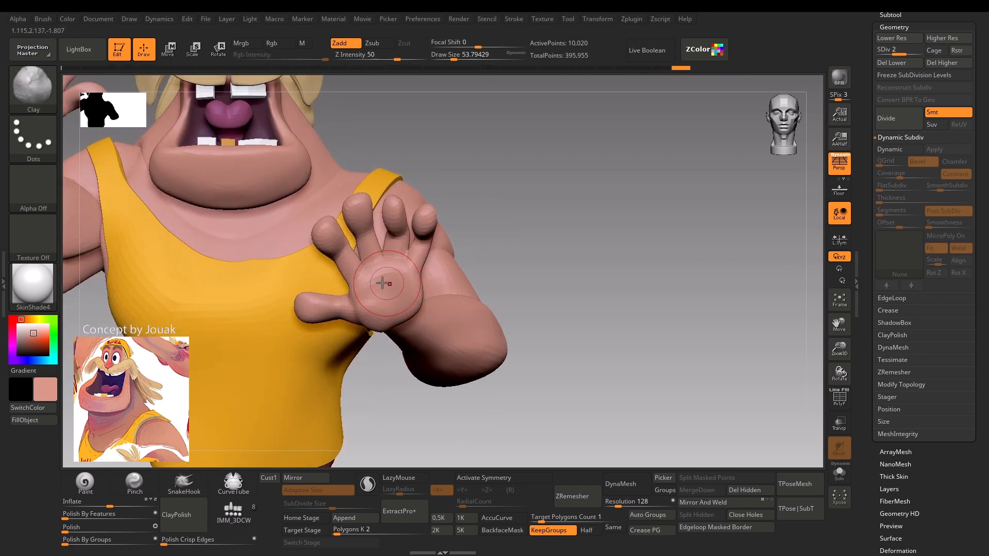
mouse_move(369, 281)
left_mouse_down("alt")
mouse_move(410, 293)
mouse_move(409, 305)
mouse_move(407, 294)
left_mouse_up("alt")
Build up the raised hand's palm and wrist edge with the Clay brush and undo the last strokes.
mouse_move(512, 201)
left_mouse_down("alt")
mouse_move(532, 256)
mouse_move(493, 159)
mouse_move(549, 209)
mouse_move(499, 132)
mouse_move(510, 132)
mouse_move(604, 265)
left_mouse_up("alt")
left_click_drag(214, 301, 188, 271, "alt")
mouse_move(256, 174)
left_mouse_down()
mouse_move(272, 127)
mouse_move(393, 161)
left_mouse_up()
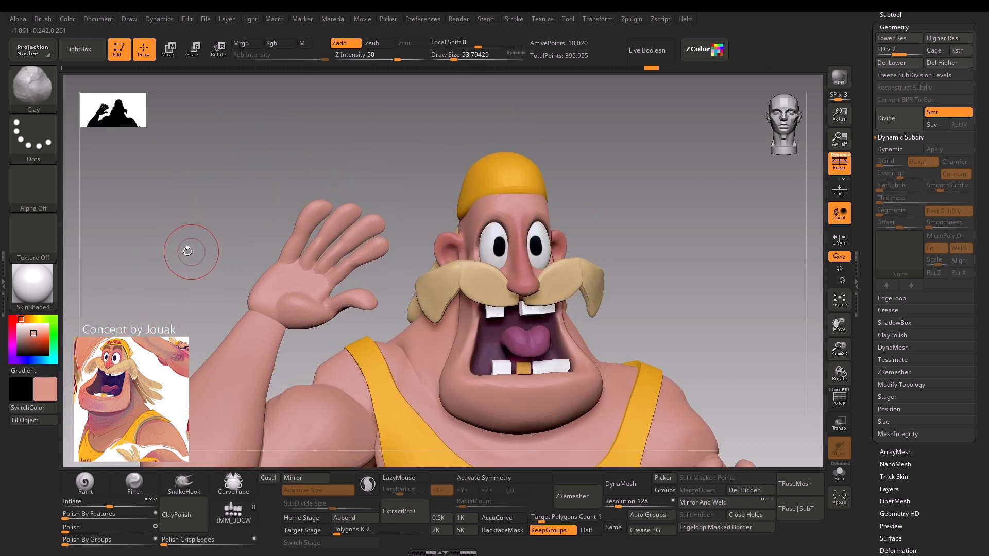
left_click_drag(187, 251, 191, 268)
key("shift+f")
key("shift+f")
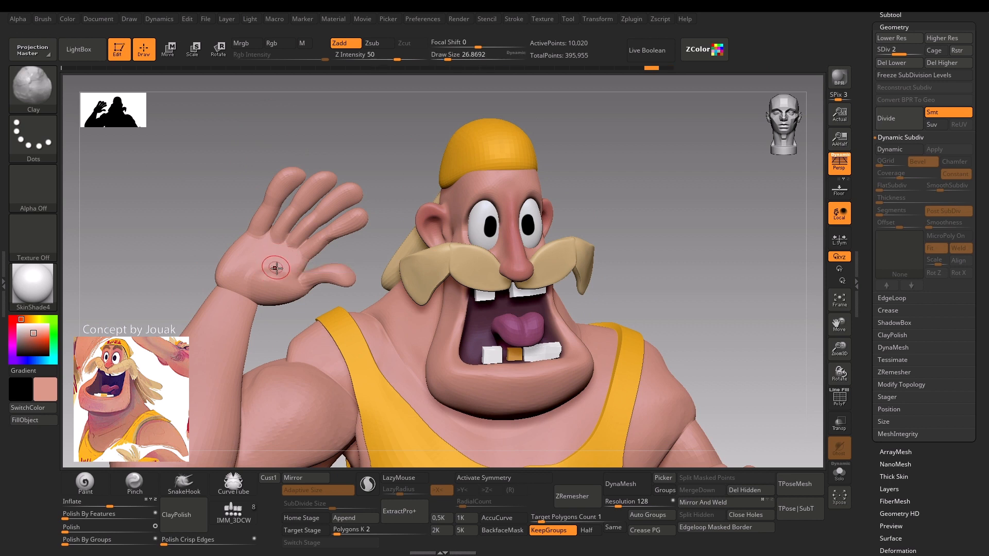
key("shift")
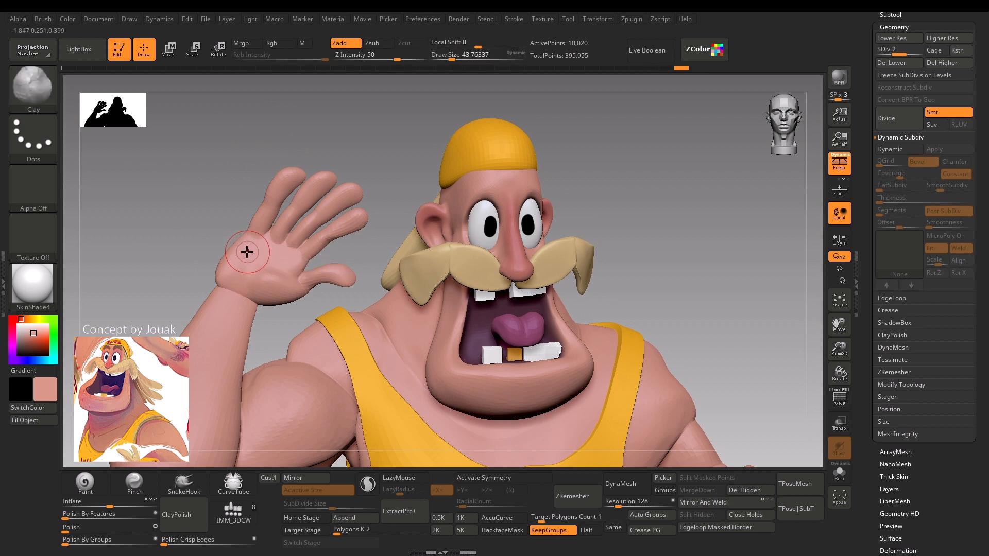
left_click_drag(247, 252, 247, 245)
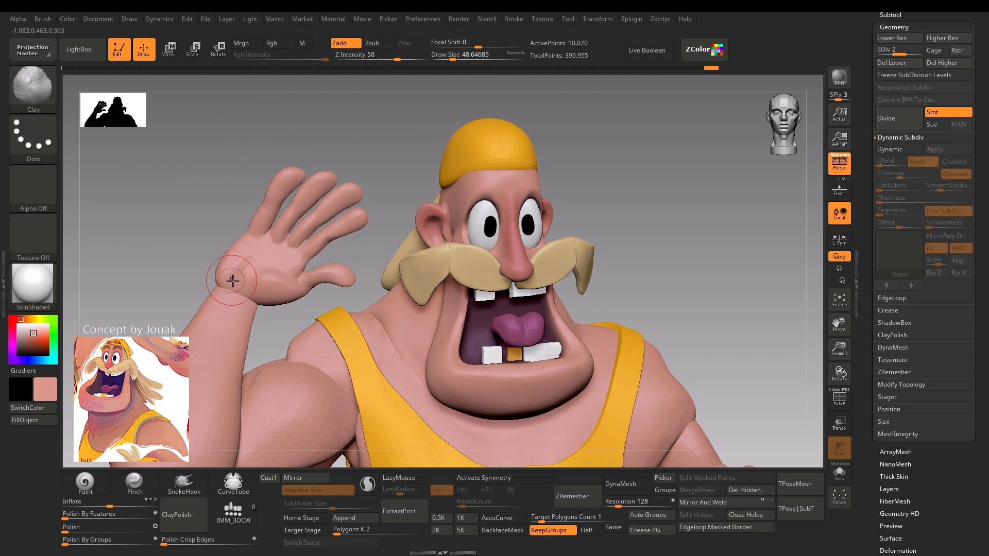
mouse_move(232, 280)
left_mouse_down("alt")
mouse_move(264, 256)
mouse_move(287, 264)
mouse_move(254, 268)
left_mouse_up("alt")
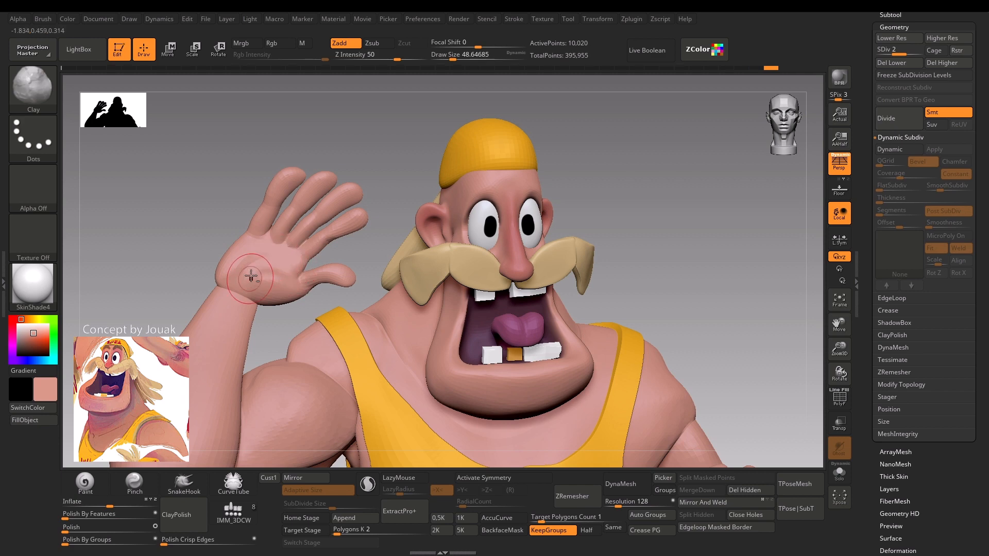
key("ctrl+z")
key("ctrl+z")
key("ctrl+z")
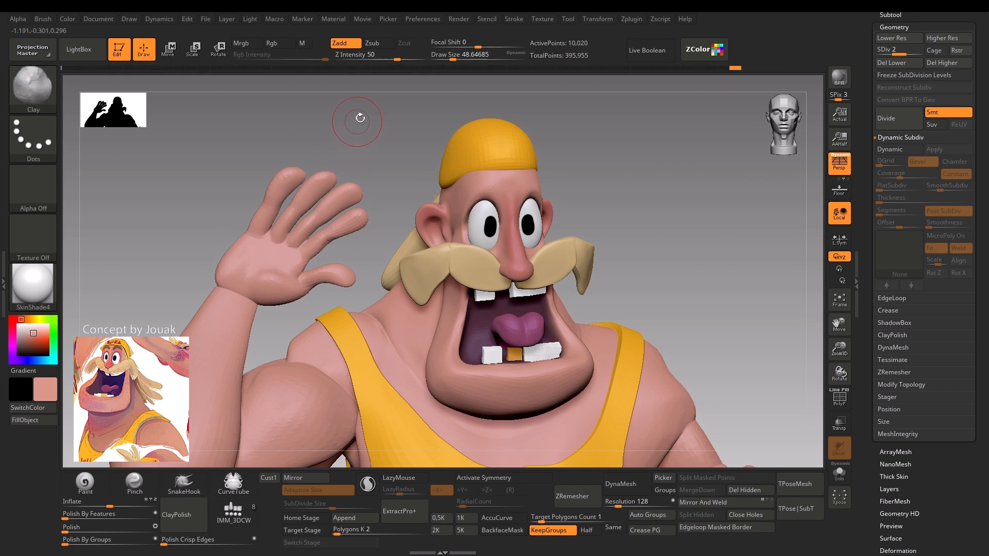
Refine the fingertips and thumb of the raised hand with the Clay brush and check the whole figure's mesh.
left_click_drag(360, 118, 320, 203)
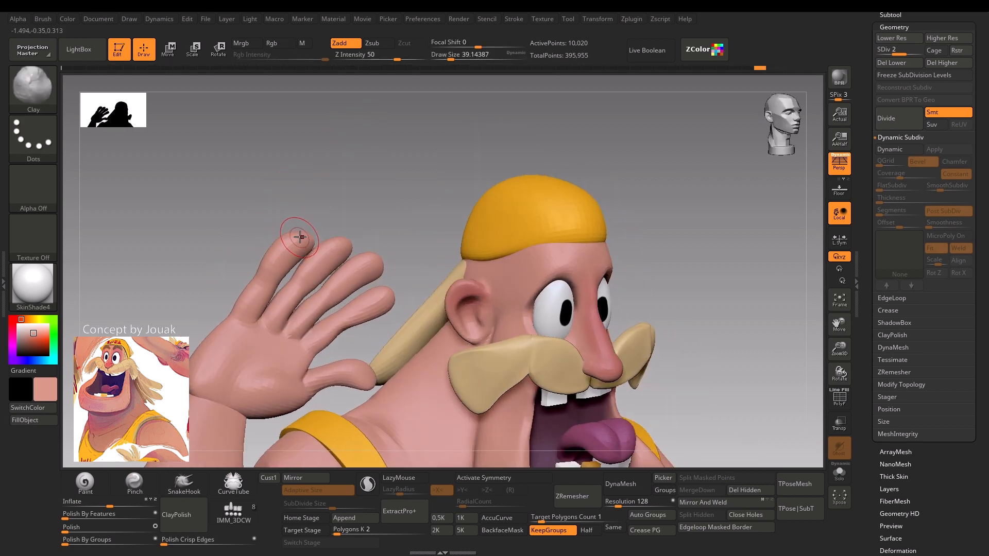
mouse_move(300, 237)
left_mouse_down()
mouse_move(284, 250)
mouse_move(296, 242)
mouse_move(309, 271)
mouse_move(317, 262)
left_mouse_up()
left_click_drag(329, 253, 346, 230, "shift")
mouse_move(367, 262)
left_mouse_down()
mouse_move(377, 251)
mouse_move(375, 262)
left_mouse_up()
mouse_move(393, 228)
left_mouse_down()
mouse_move(392, 217)
mouse_move(373, 218)
left_mouse_up()
left_click_drag(363, 277, 313, 315)
mouse_move(378, 308)
left_mouse_down()
mouse_move(380, 299)
mouse_move(381, 313)
mouse_move(394, 304)
mouse_move(363, 340)
left_mouse_up()
key("w")
key("q")
key("s")
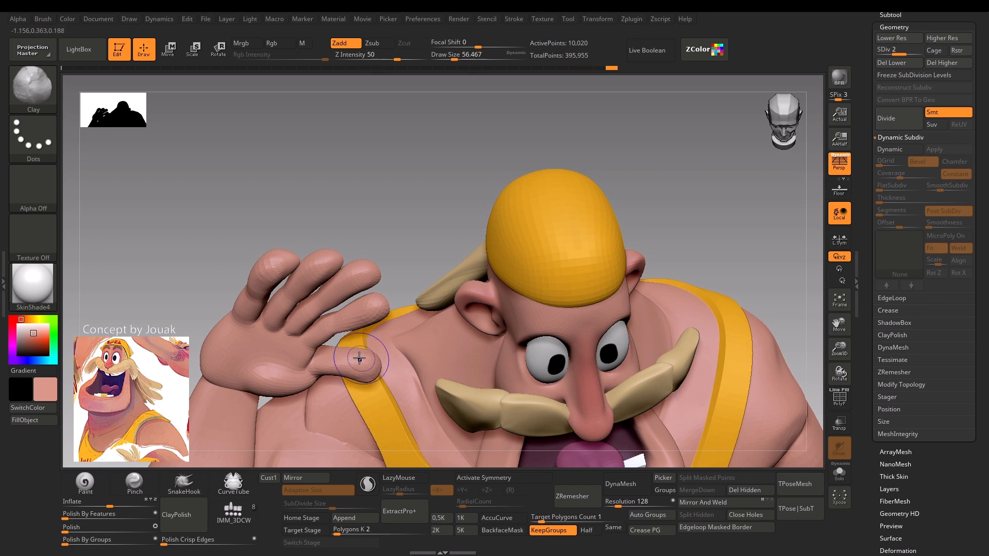
left_click_drag(397, 205, 398, 190, "shift")
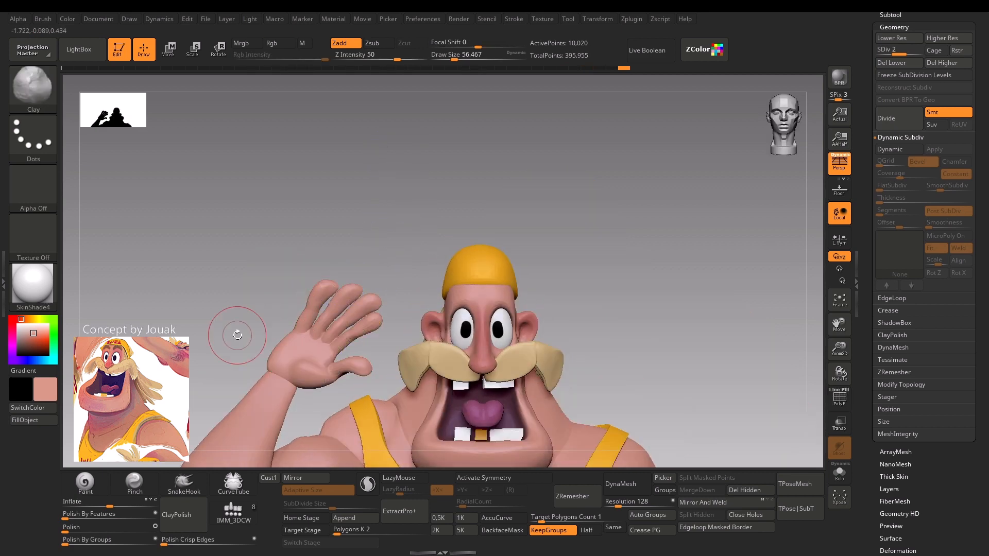
mouse_move(237, 334)
left_mouse_down("alt")
mouse_move(225, 331)
mouse_move(221, 269)
mouse_move(208, 264)
left_mouse_up("alt")
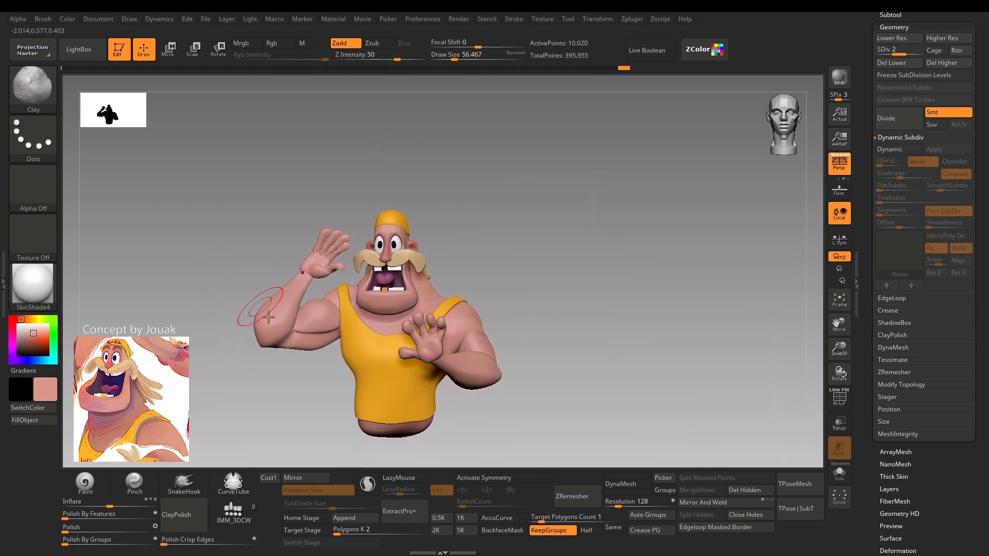
key("shift+f")
key("shift+f")
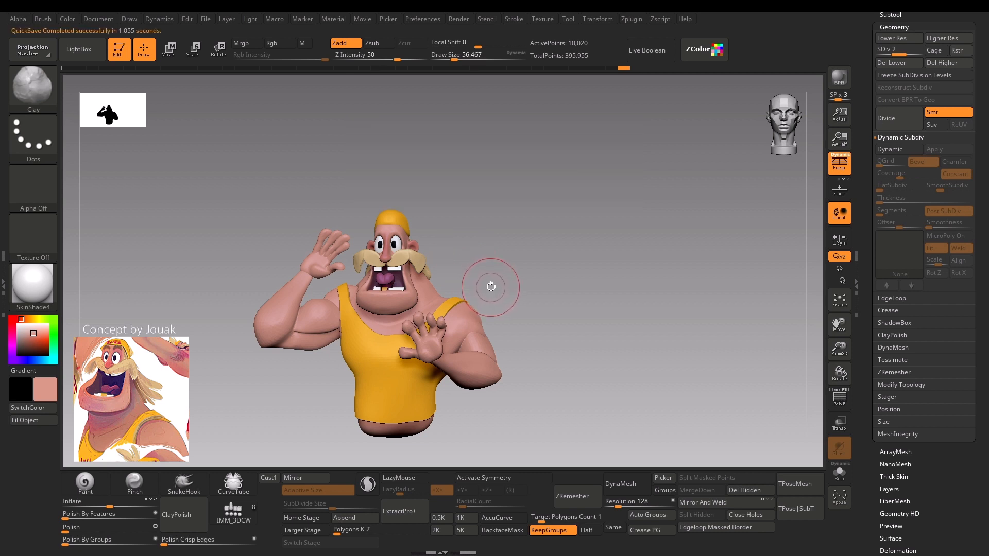
Move the Body subtool to the end of the subtool list, below Palms, and check its polygroups.
left_click(477, 342, "alt")
left_click_drag(542, 250, 536, 280)
key("shift+f")
key("shift+f")
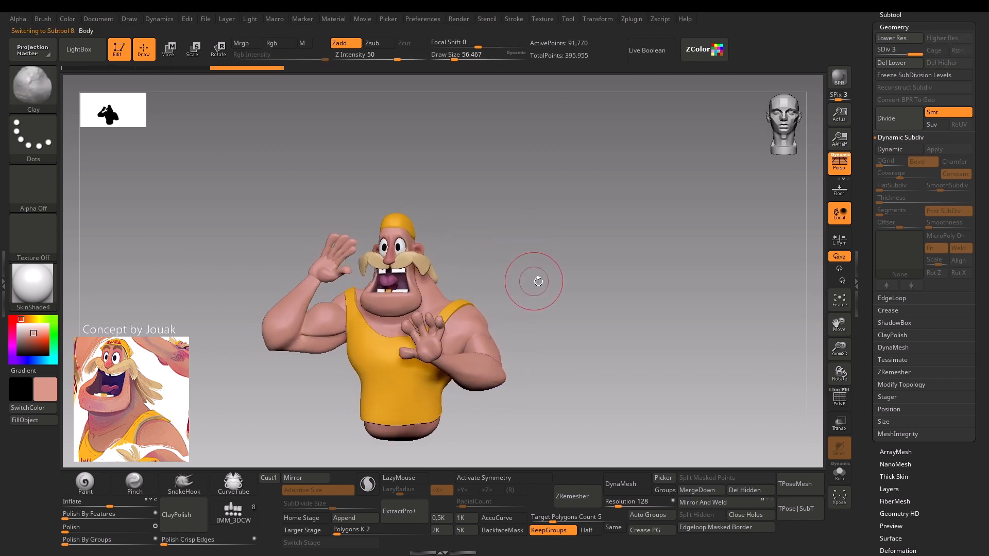
left_click(904, 15)
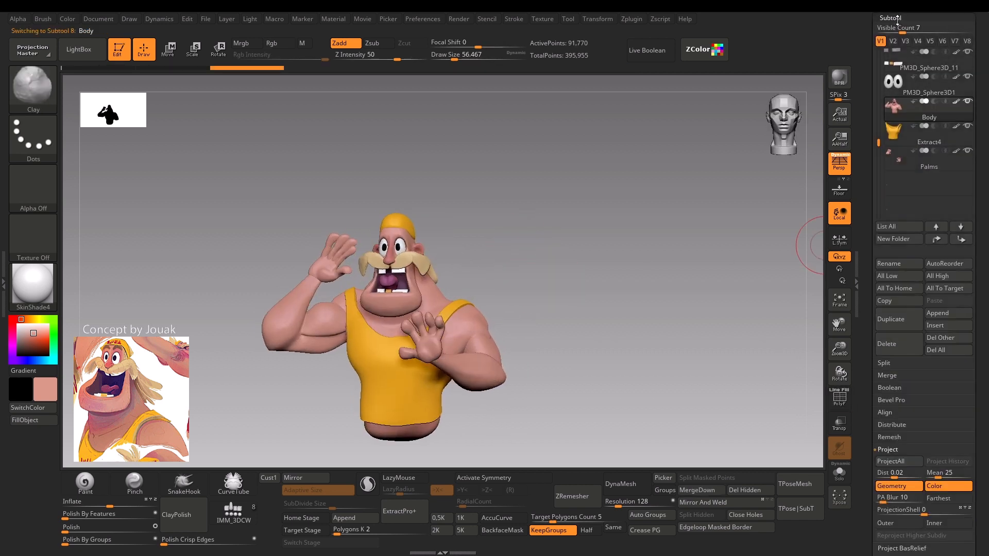
key("shift")
left_click(962, 240, "shift")
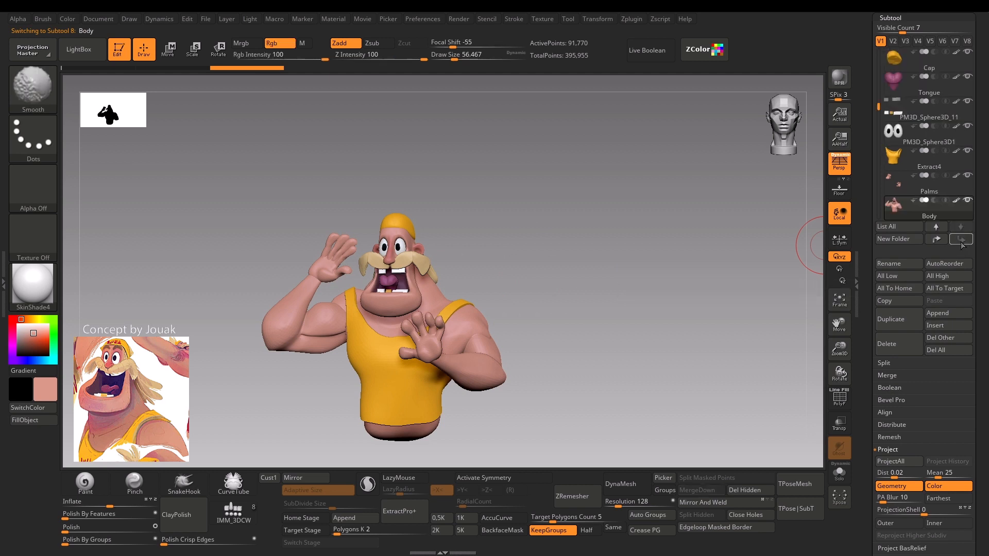
mouse_move(909, 203)
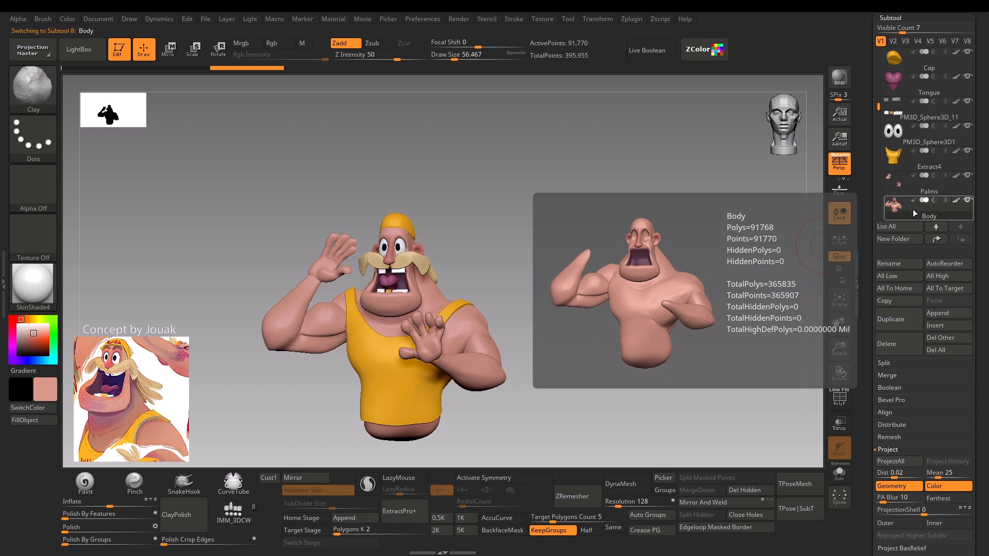
key("shift+f")
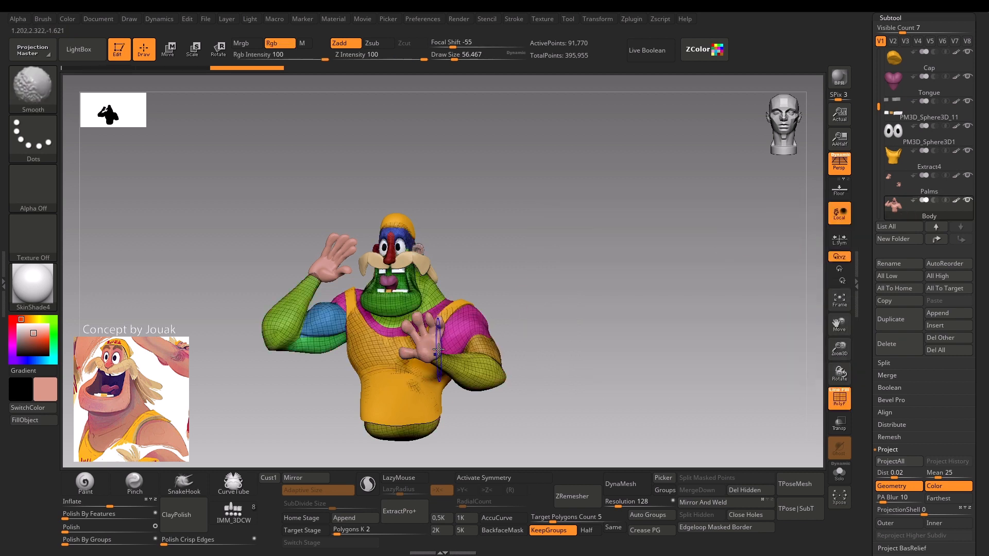
key("shift+f")
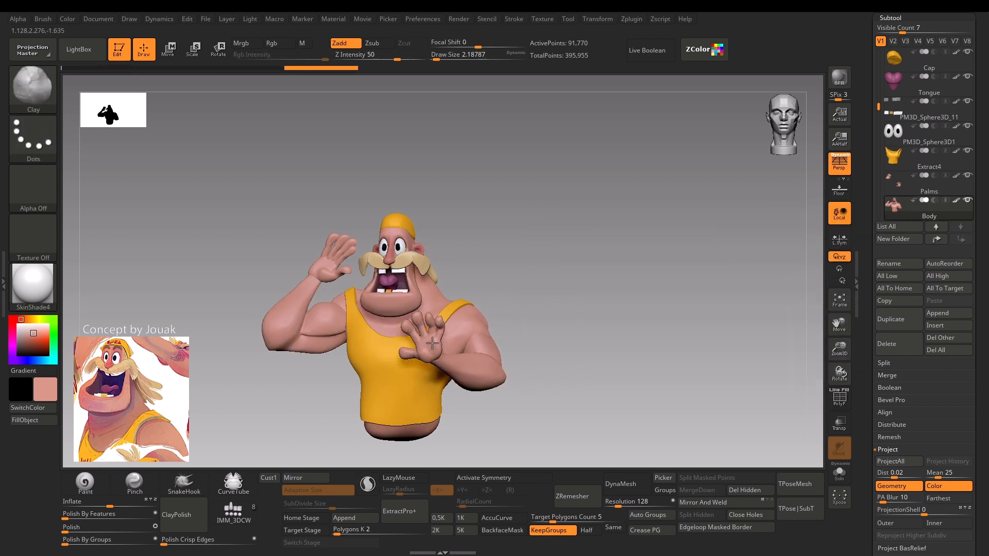
Move the Palms subtool below Body, raise it to its highest subdivision level and check its polygroups.
left_click(432, 343, "alt")
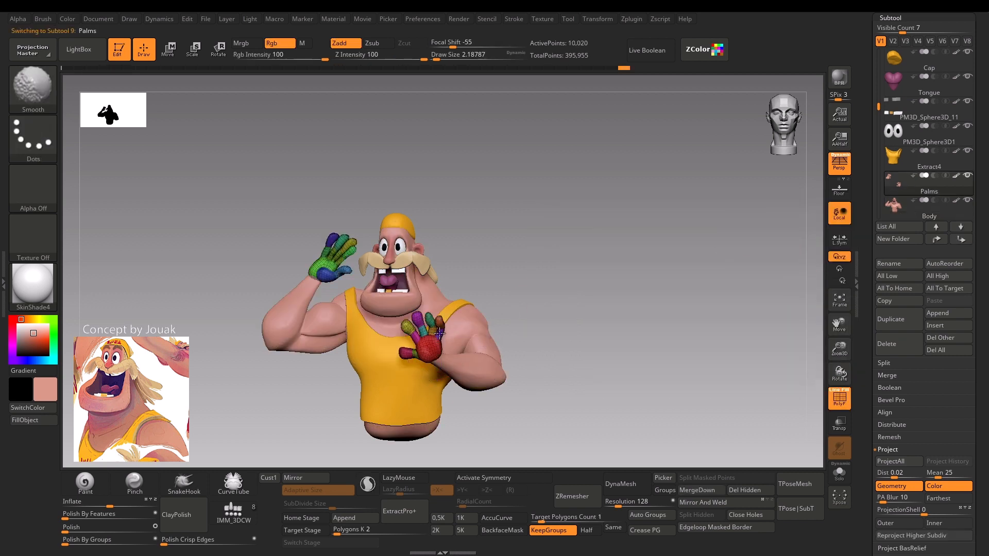
left_click(960, 226)
key("ctrl+d")
key("shift+f")
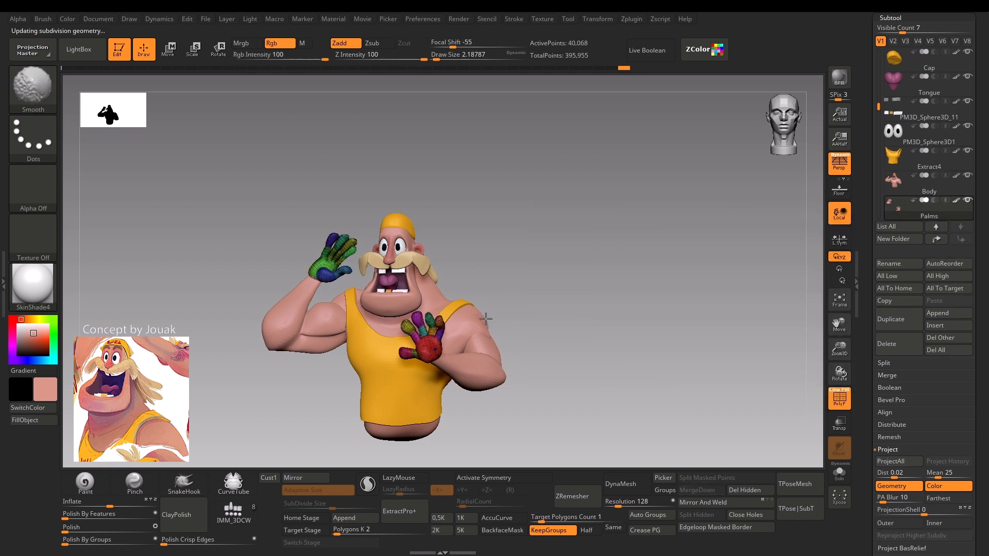
key("shift+f")
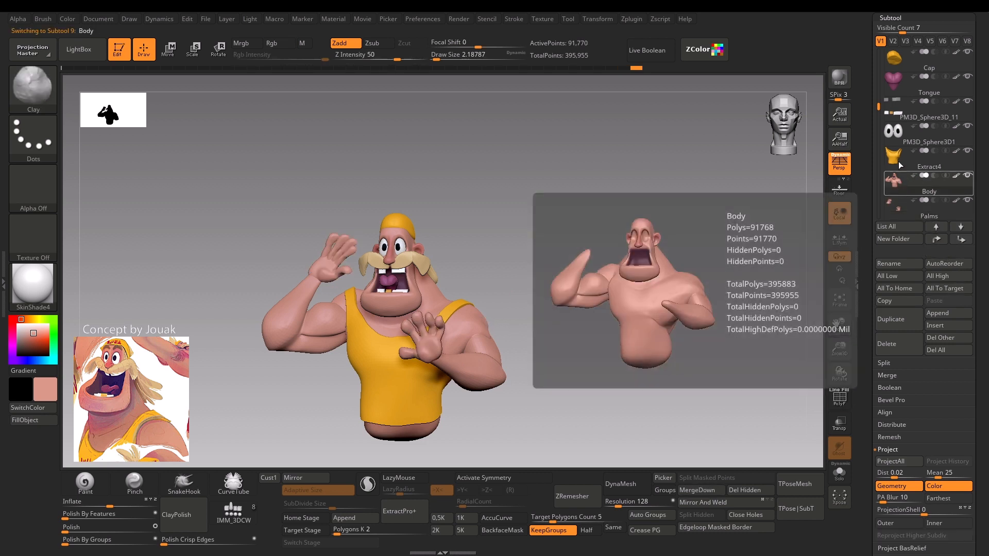
Compare the subdivision levels of the Body and Palms subtools in their geometry settings.
left_click(899, 186)
left_click(899, 18)
left_click(896, 31)
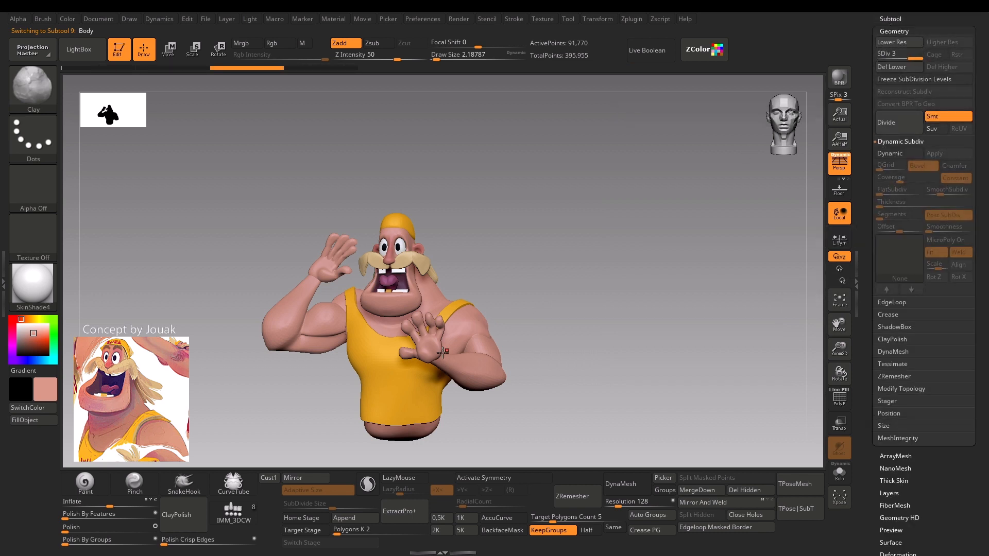
left_click(425, 348, "alt")
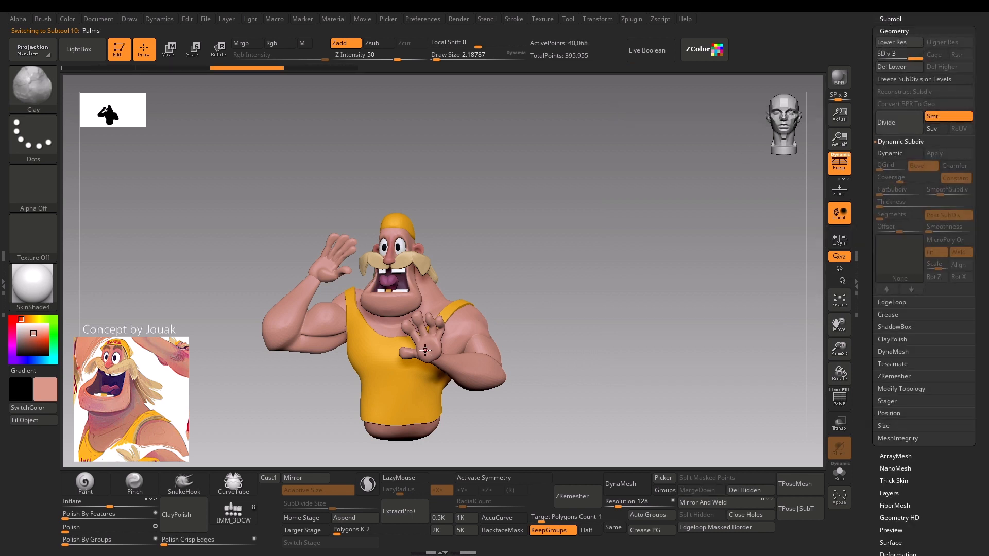
left_click(898, 31)
left_click(899, 19)
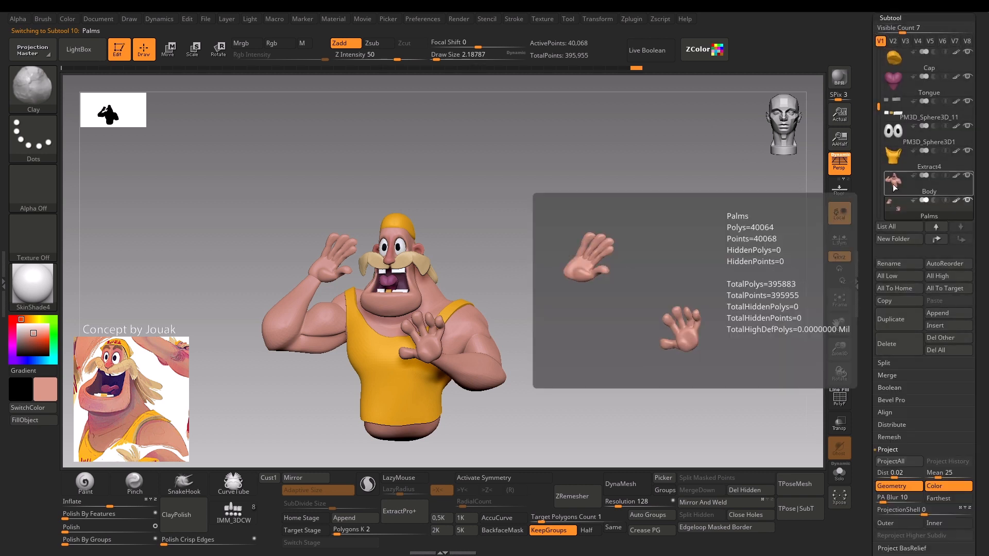
Merge the Palms subtool into Body with MergeDown and check the merged mesh's polygroups.
left_click(900, 185)
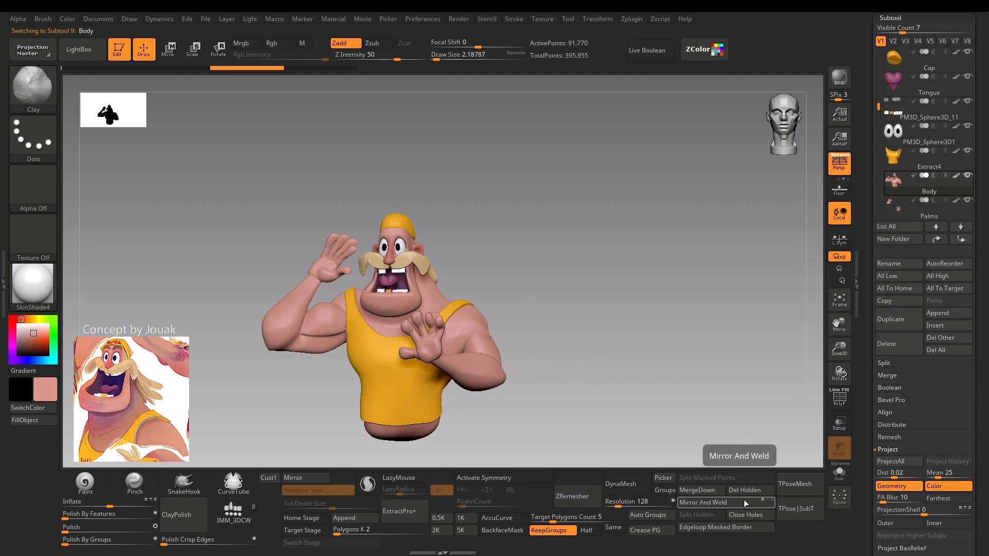
left_click(699, 494)
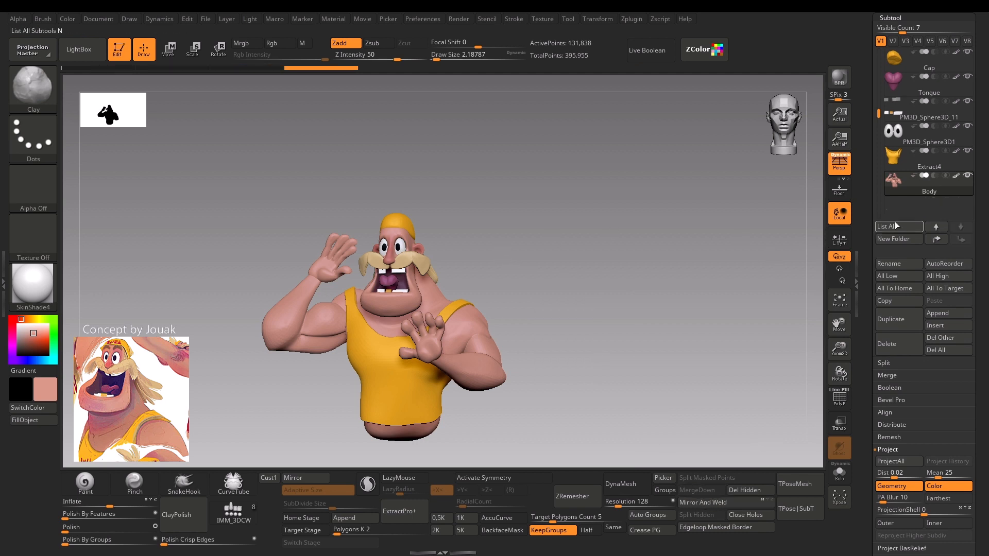
key("shift+f")
key("shift+f")
key("shift+f")
key("shift+f")
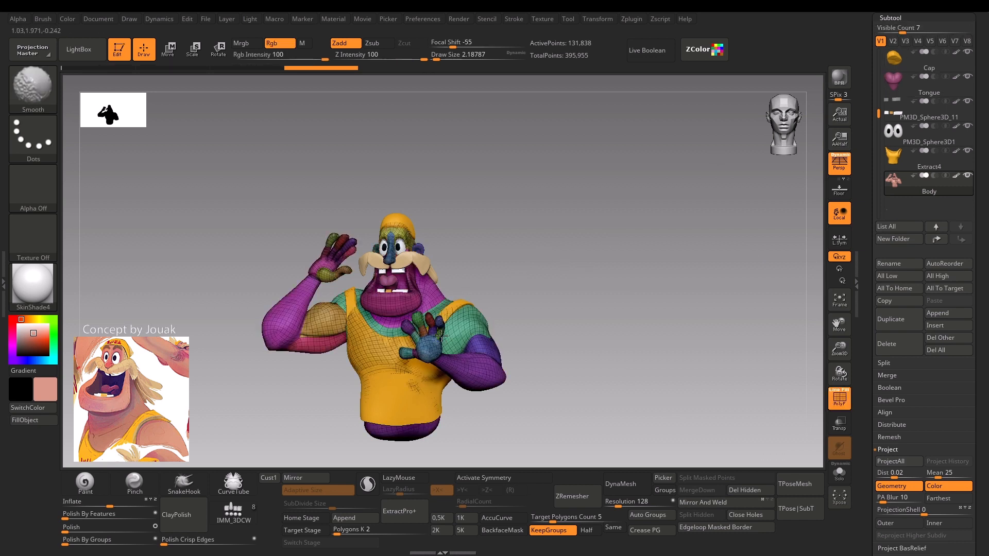
Delete the merged Body's lower subdivision levels and inspect the figure's mesh around the hands and arms.
left_click(891, 17)
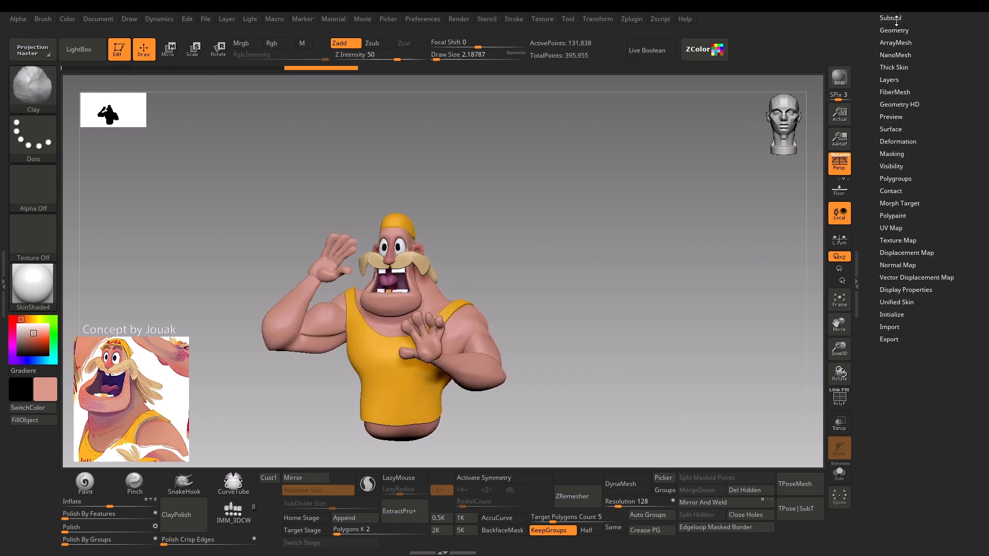
left_click(904, 28)
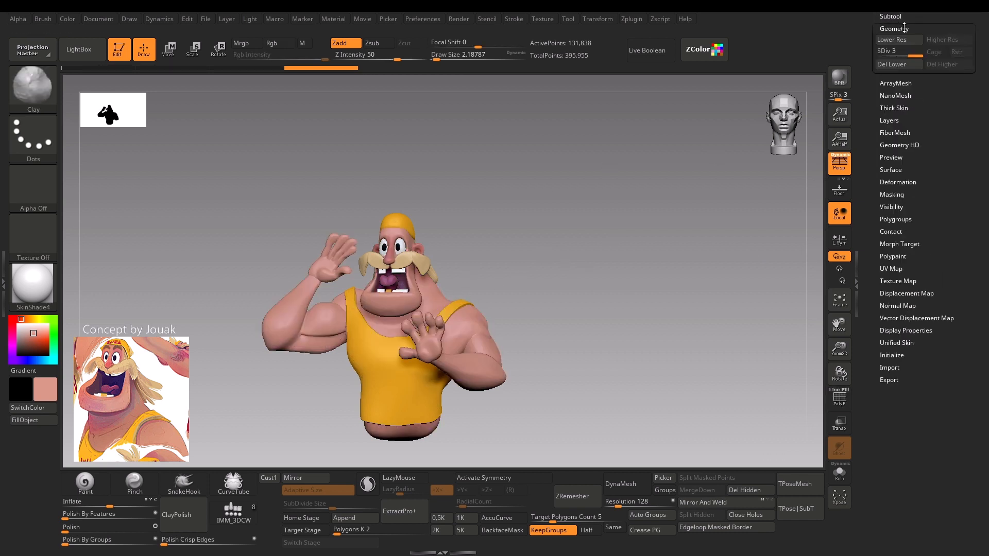
left_click(891, 64)
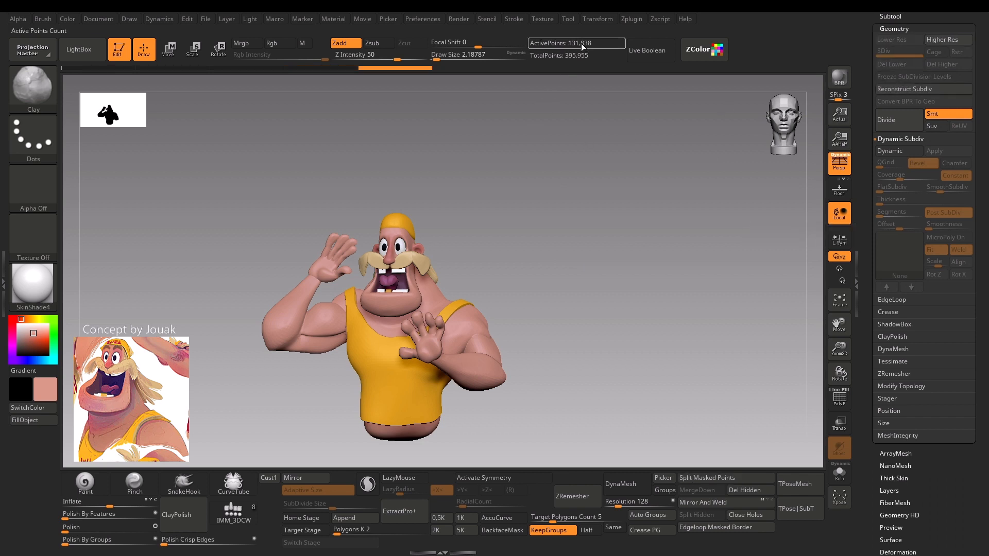
left_click_drag(517, 236, 503, 170)
left_click_drag(512, 227, 375, 283)
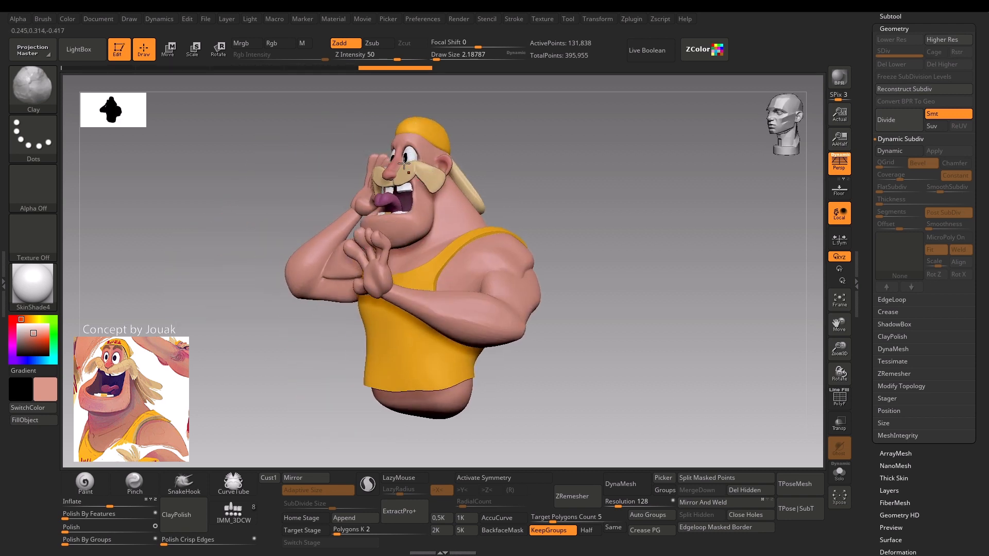
left_click_drag(202, 320, 269, 329)
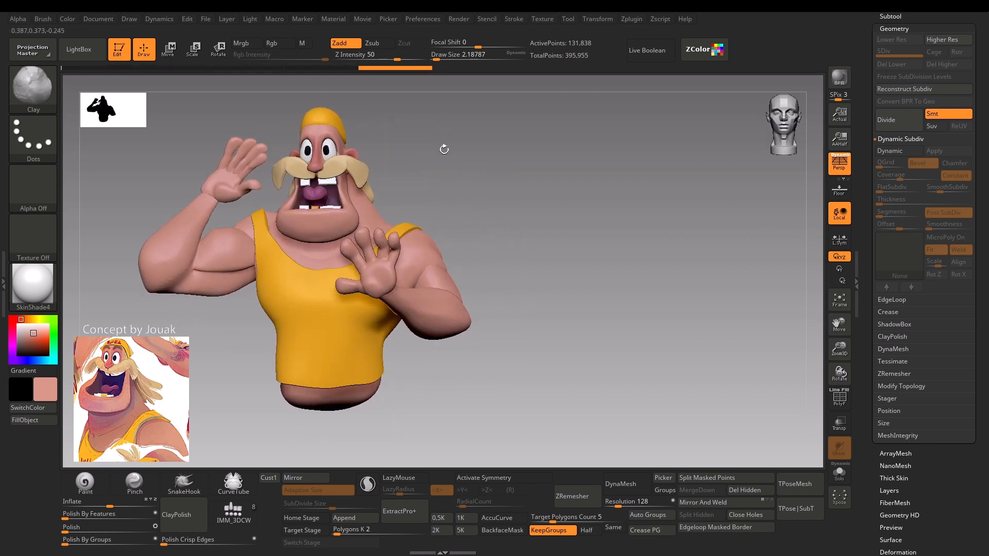
left_click_drag(444, 149, 487, 175, "alt")
key("shift+f")
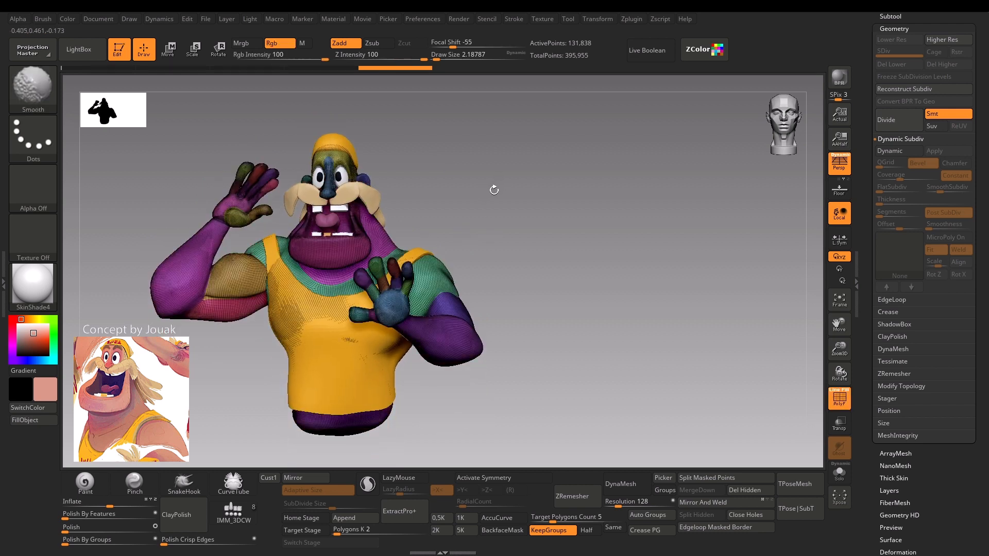
key("shift+f")
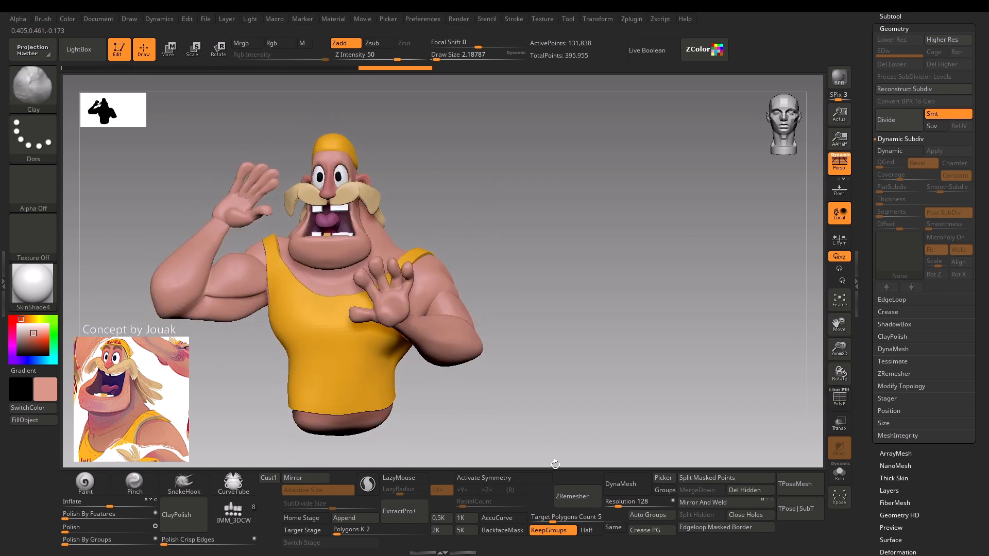
Start ZRemesher on the merged Body with a target polygons count of 5 and abort it.
left_click(569, 507)
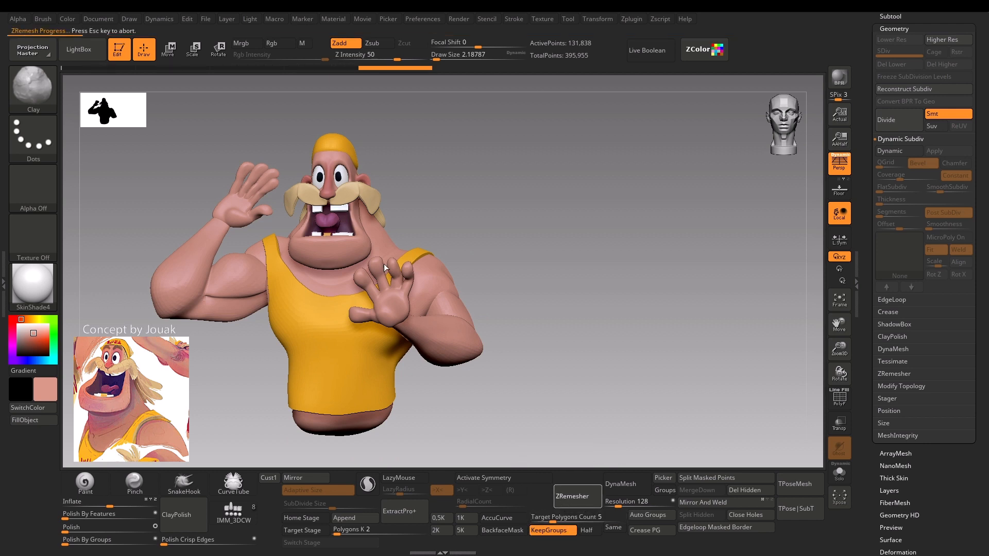
key("Escape")
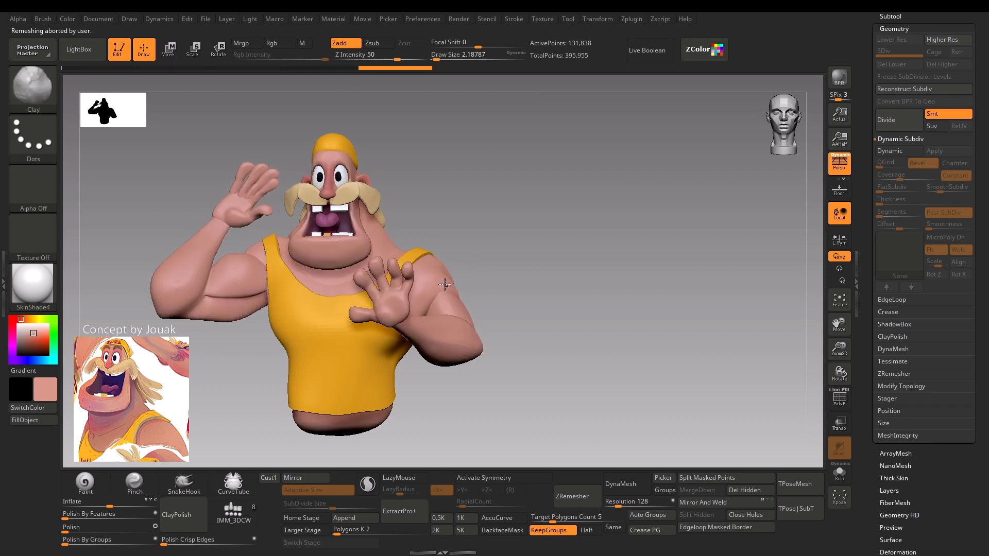
Set the brush draw size to about 36.9 and turn the figure back to the front view.
mouse_move(489, 227)
left_mouse_down()
mouse_move(488, 212)
mouse_move(507, 200)
mouse_move(438, 211)
left_mouse_up()
key("s")
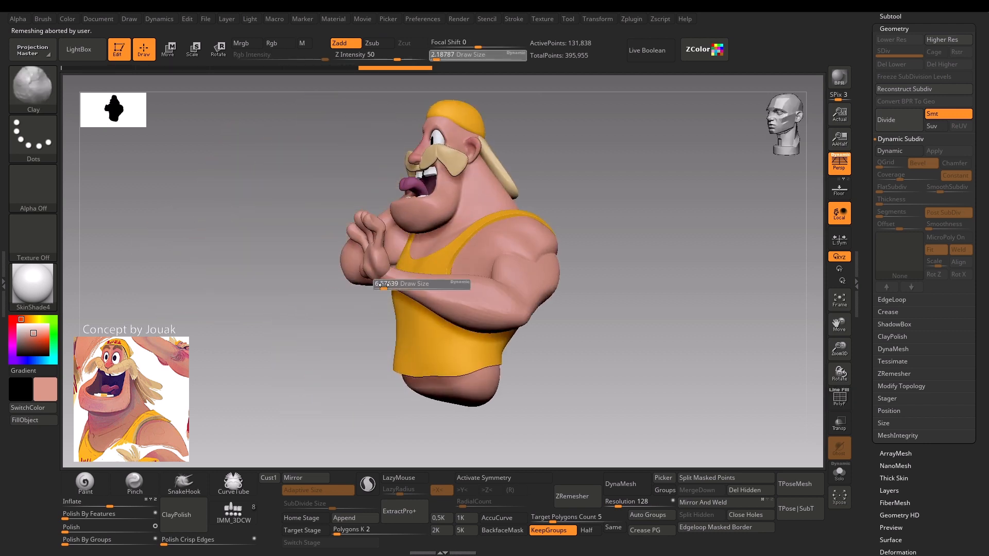
left_click_drag(381, 287, 394, 287)
left_click_drag(258, 327, 345, 330)
Switch to Move mode and replace the transpose line with the Gizmo 3D on the Body.
key("w")
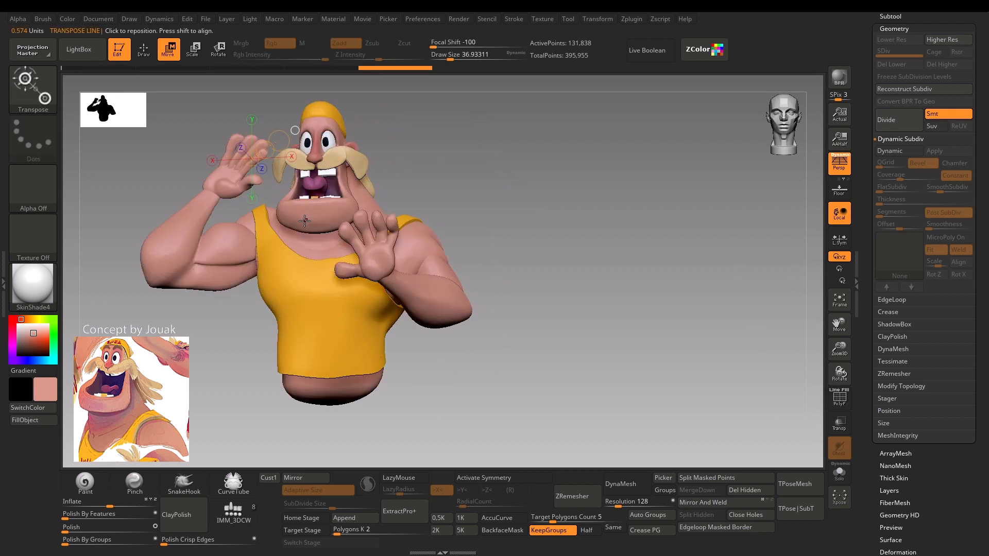
key("y")
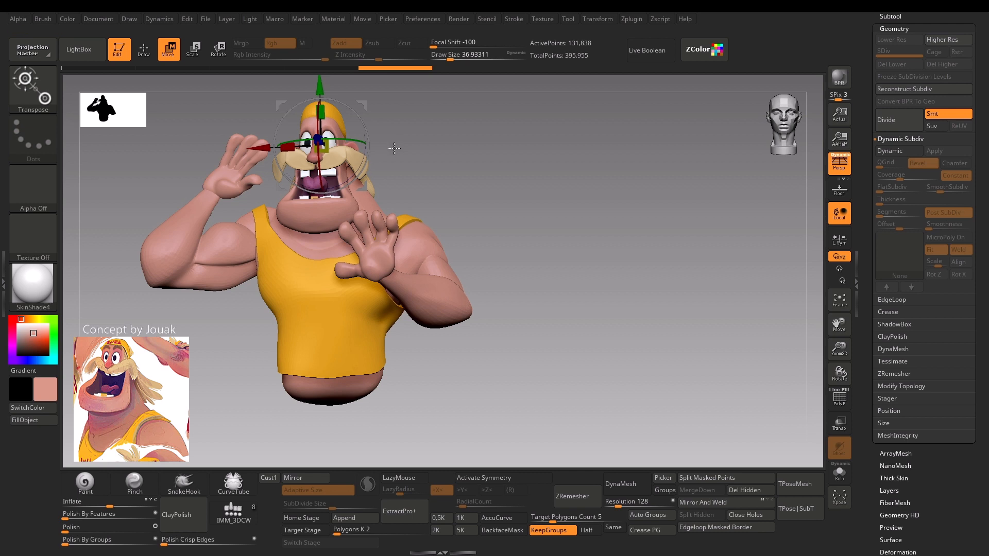
key("y")
key("y")
key("y")
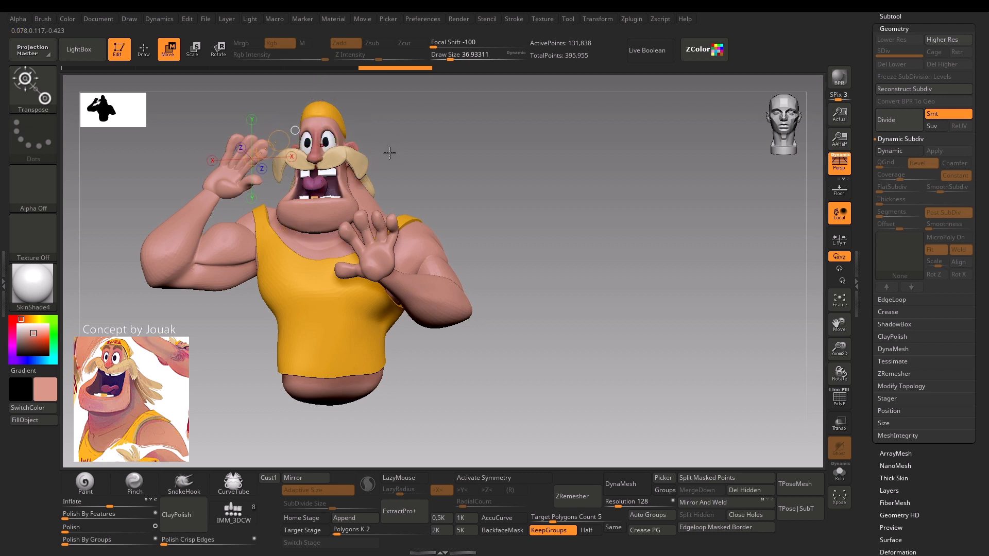
key("y")
key("y")
key("y")
key("y")
key("y")
key("y")
key("y")
key("y")
key("y")
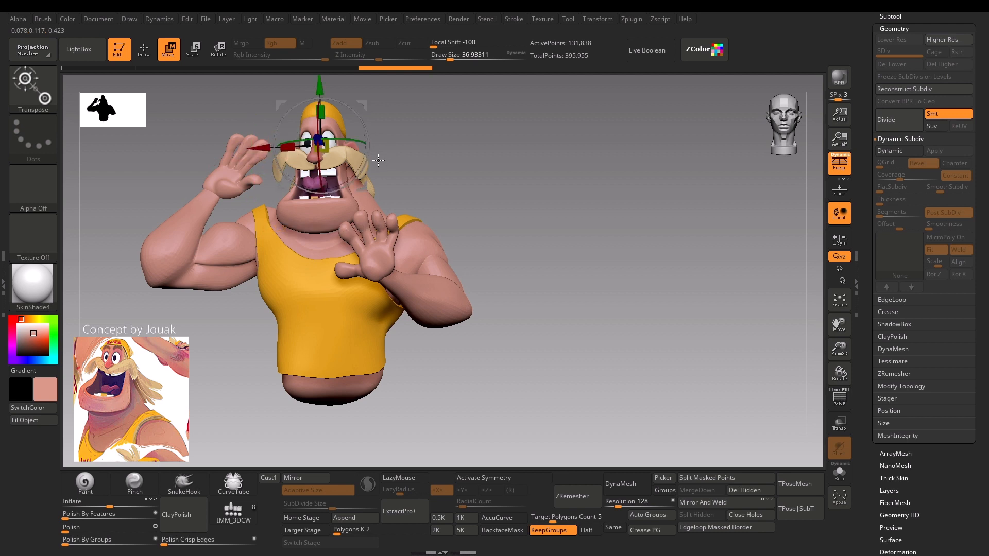
Apply the Gizmo's Remesh By Union deformer to the Body and accept the result.
left_click_drag(470, 153, 341, 162)
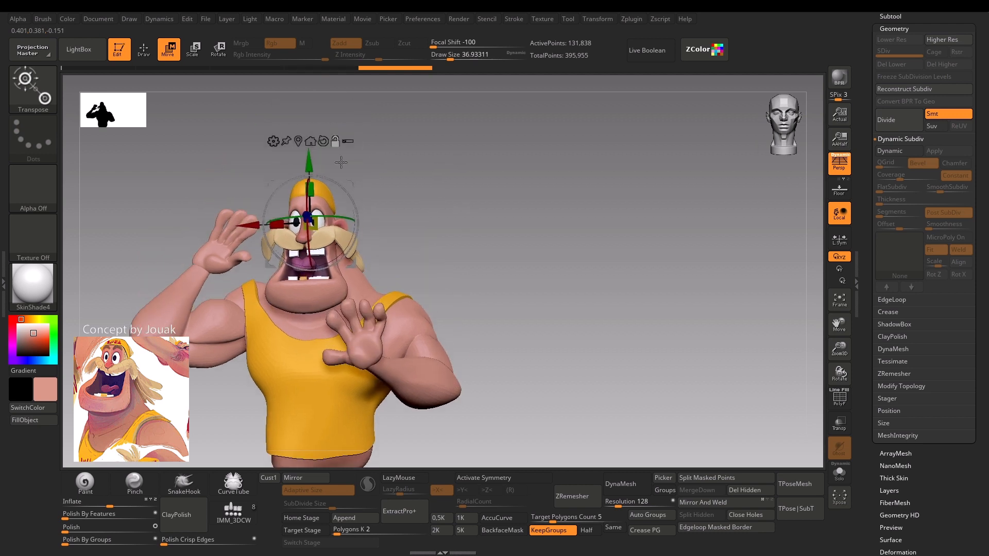
left_click(272, 140)
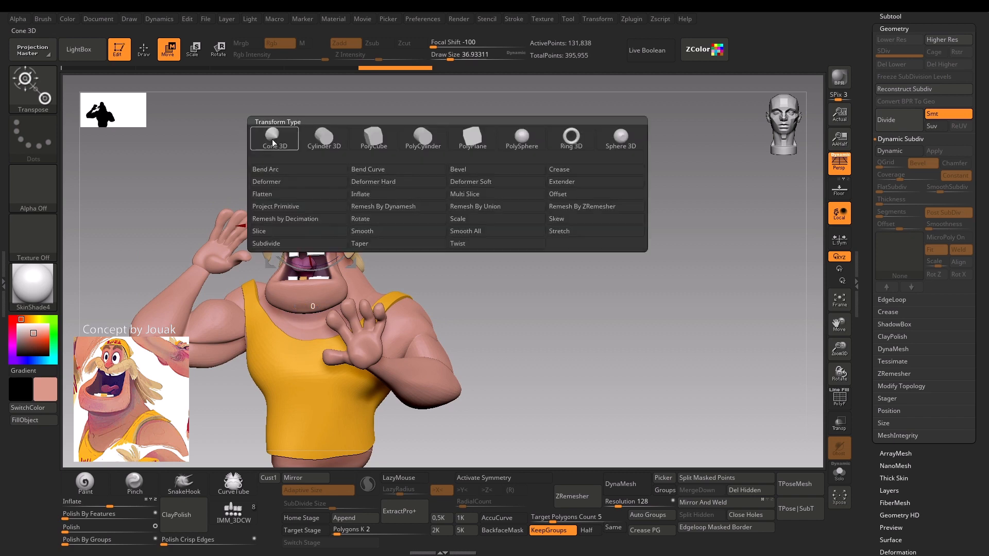
left_click(484, 208)
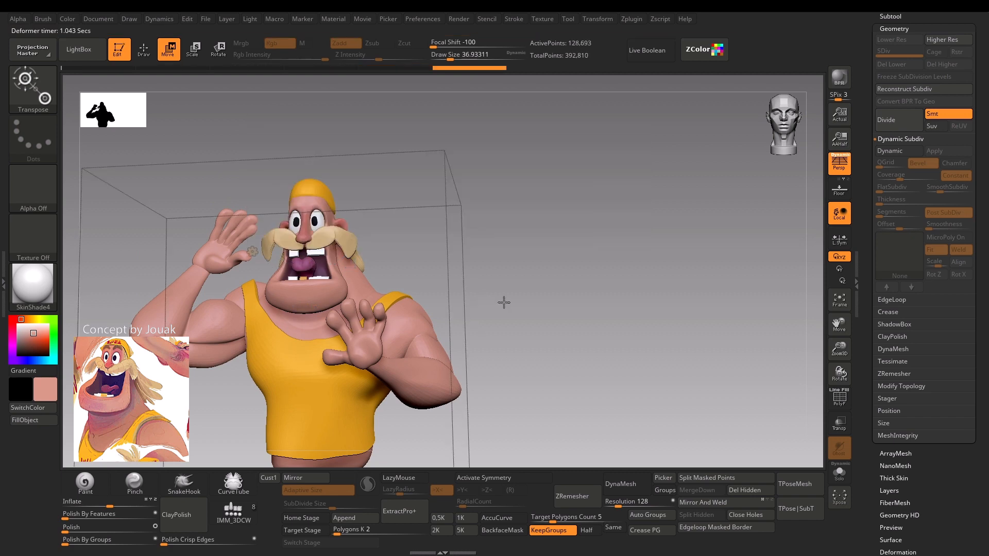
left_click_drag(504, 302, 492, 248)
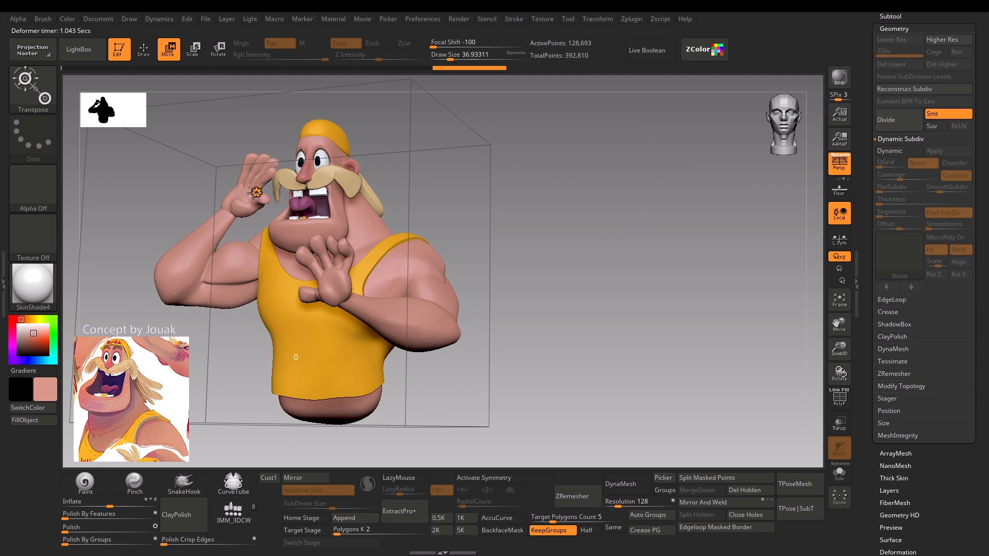
left_click(257, 194)
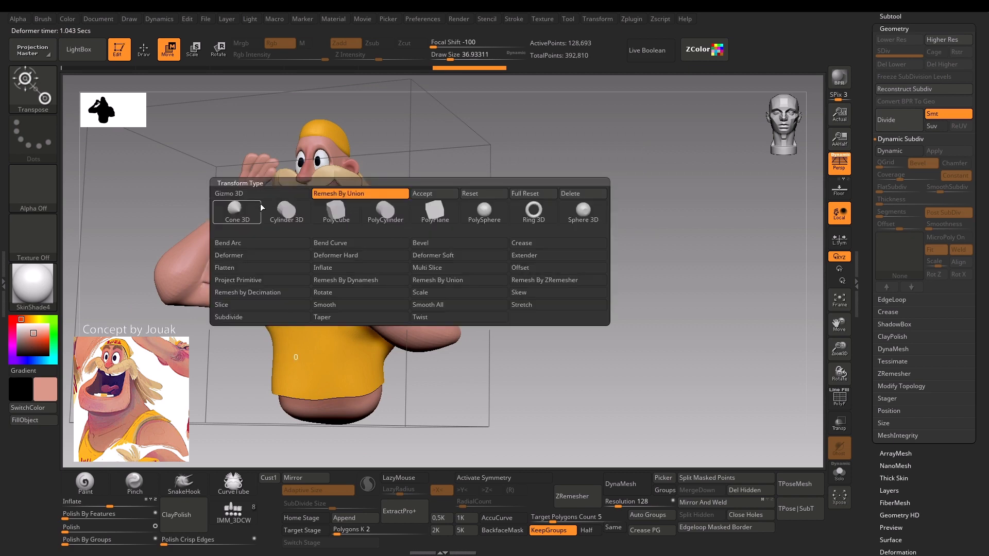
left_click(443, 196)
Inspect the unioned Body's polygroups at the wrists and return to Draw mode.
left_click_drag(452, 203, 440, 270)
key("shift+f")
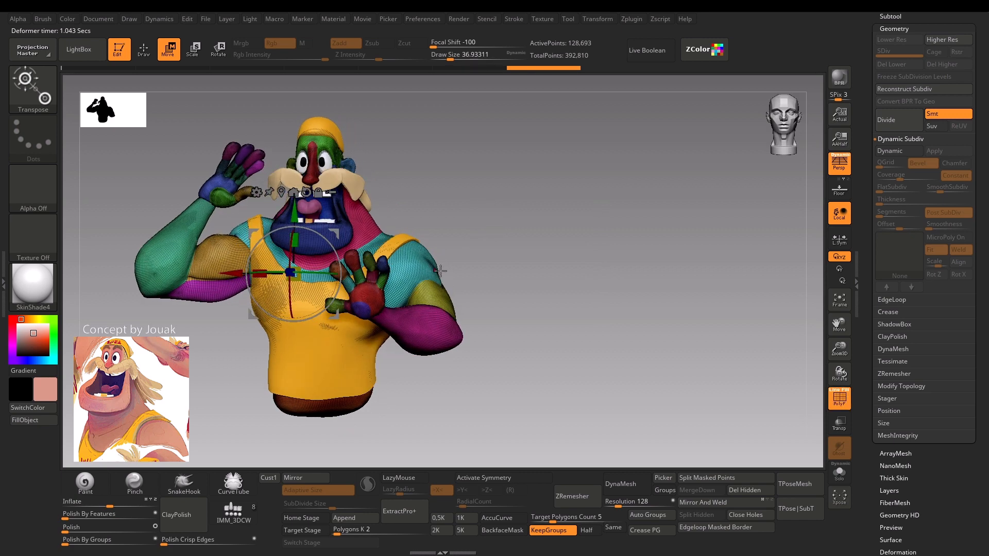
key("q")
mouse_move(470, 201)
left_mouse_down("alt")
mouse_move(475, 181)
mouse_move(492, 187)
mouse_move(480, 201)
mouse_move(483, 190)
mouse_move(463, 172)
left_mouse_up("alt")
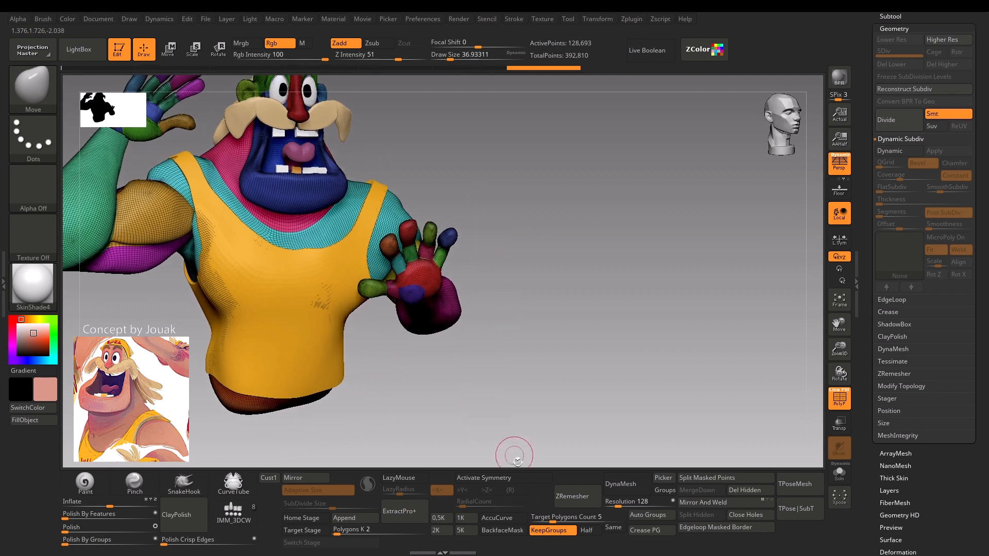
key("shift+f")
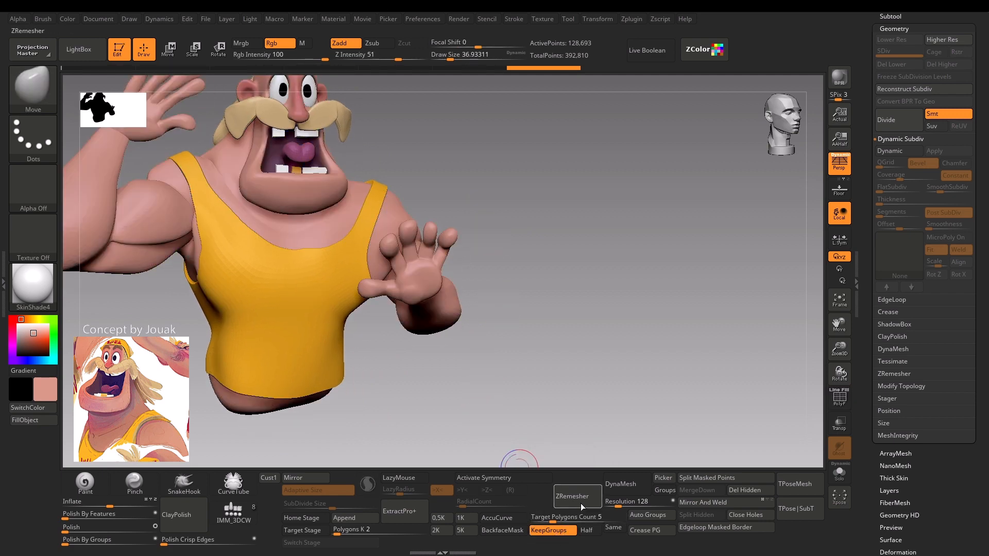
ZRemesh the unioned Body with a target polygons count of 5 and KeepGroups on, and check the new topology.
left_click(577, 499)
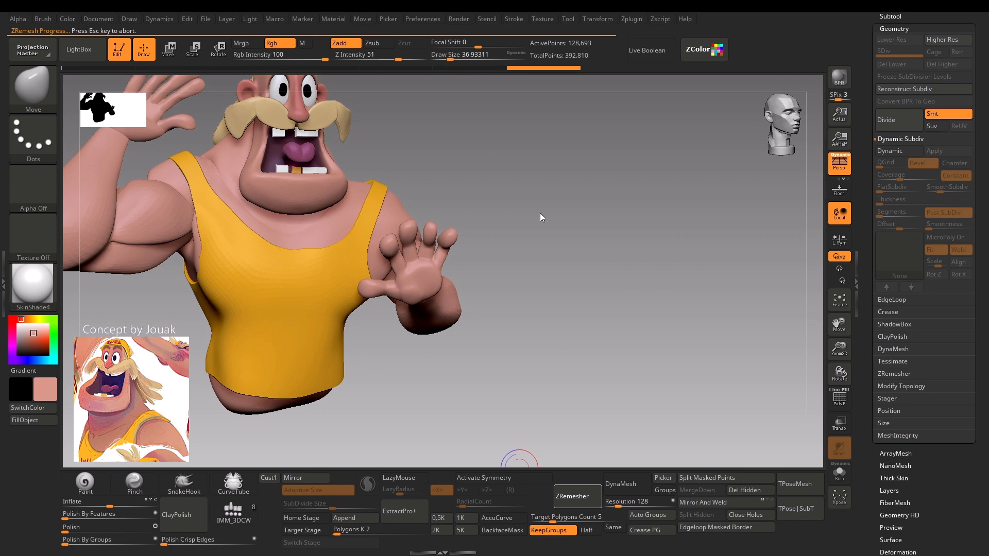
left_click_drag(540, 212, 507, 220, "alt")
key("shift+f")
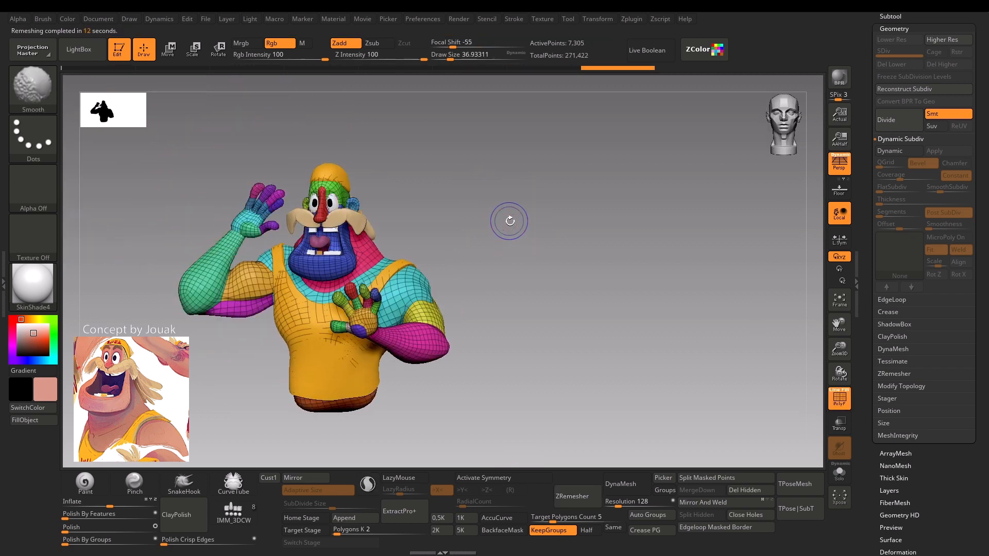
key("shift+f")
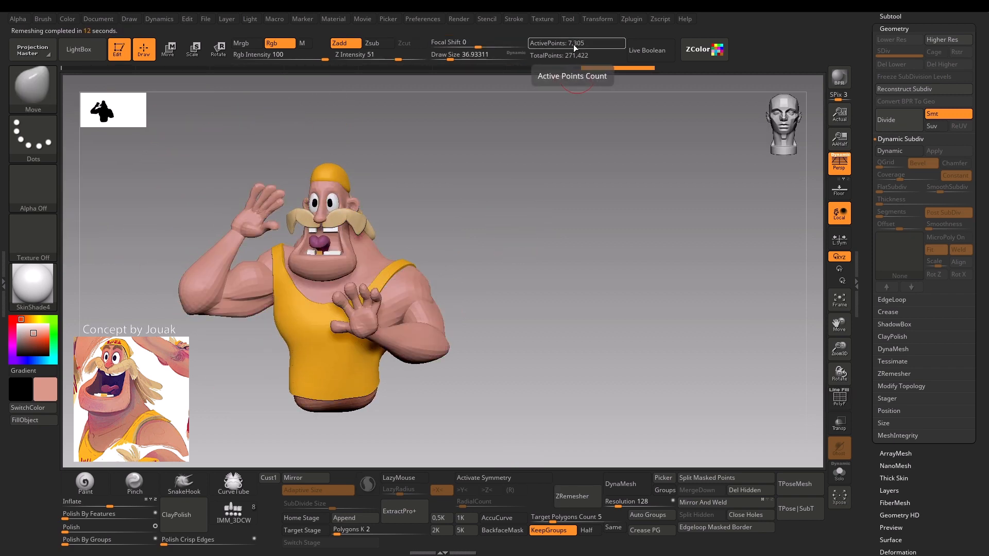
Divide the remeshed Body twice to reach subdivision level 3 and review the smoothed figure.
key("ctrl+d")
key("ctrl+d")
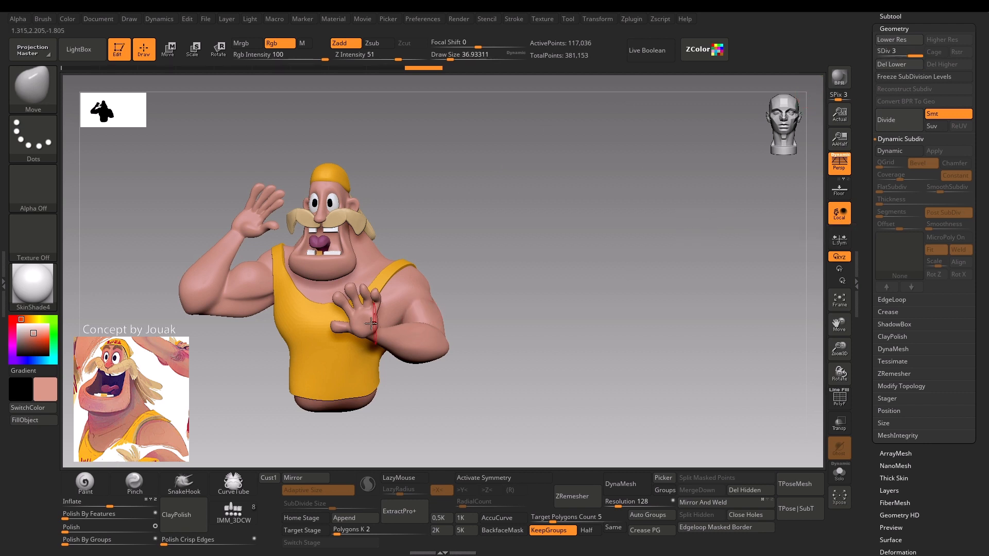
left_click_drag(502, 208, 548, 151)
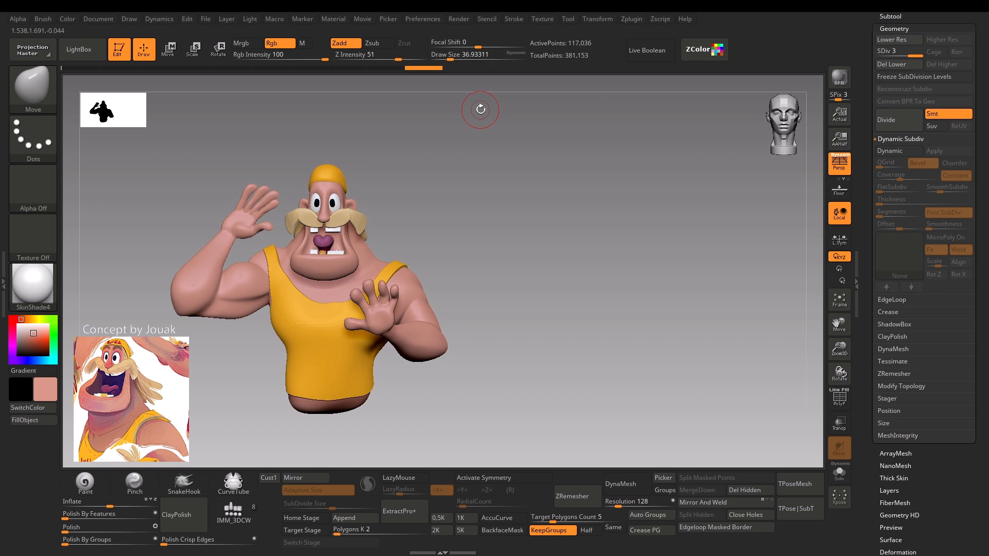
Go back to undo history state 7, mark it as the projection source, and return to the latest subdivided Body state.
left_click_drag(424, 67, 320, 70)
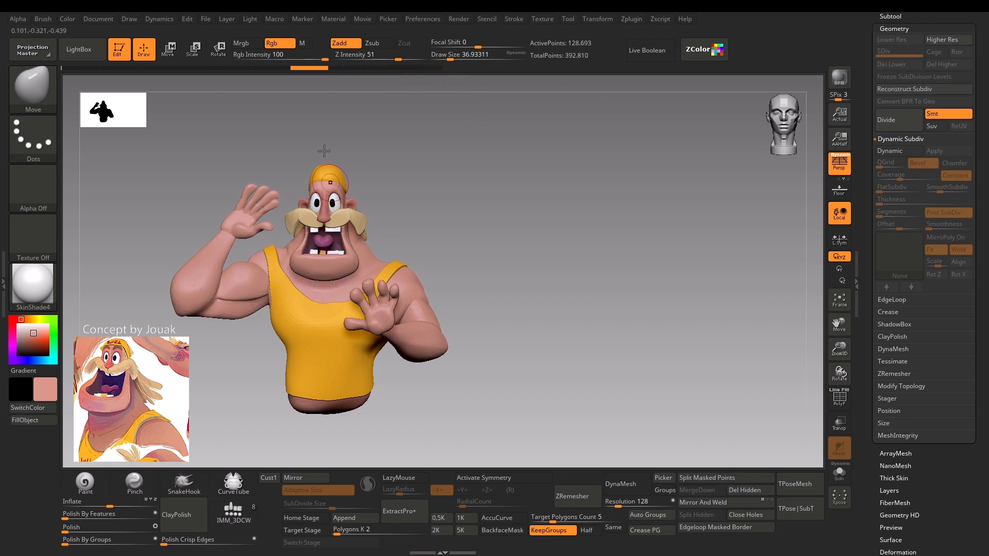
key("ctrl")
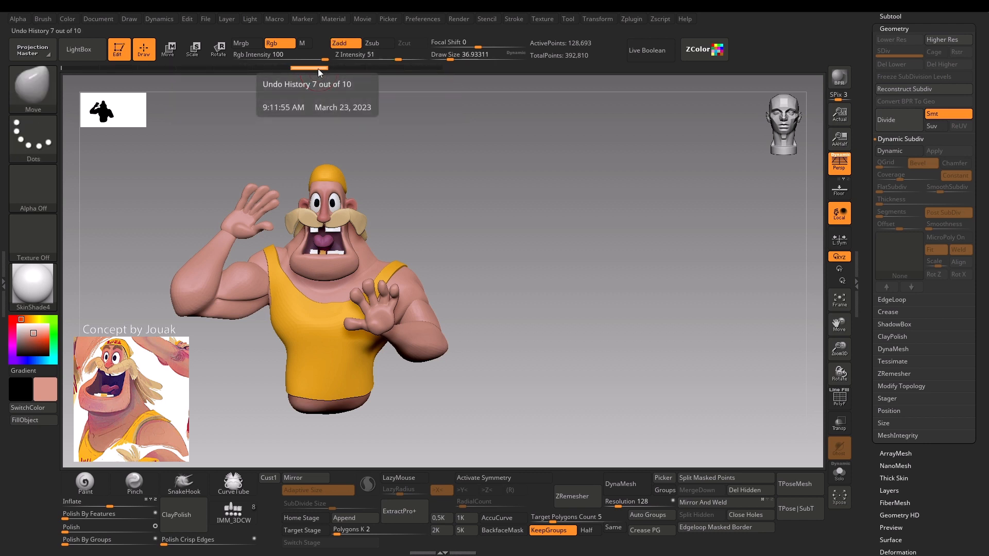
left_click_drag(318, 69, 389, 74)
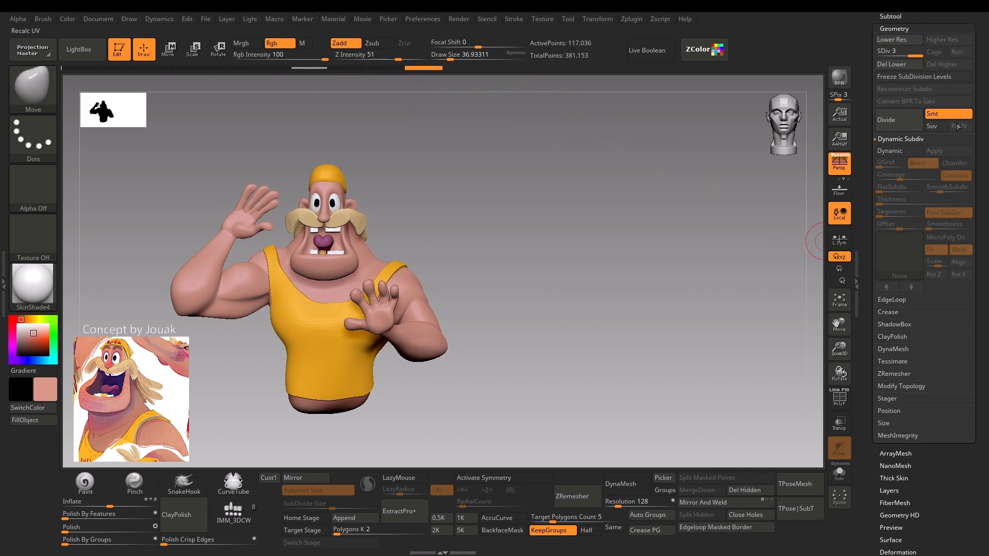
Apply Project History to the Body, always accepting polypaint projection, and review the recovered detail and wireframe.
left_click(894, 18)
left_click_drag(986, 370, 973, 304)
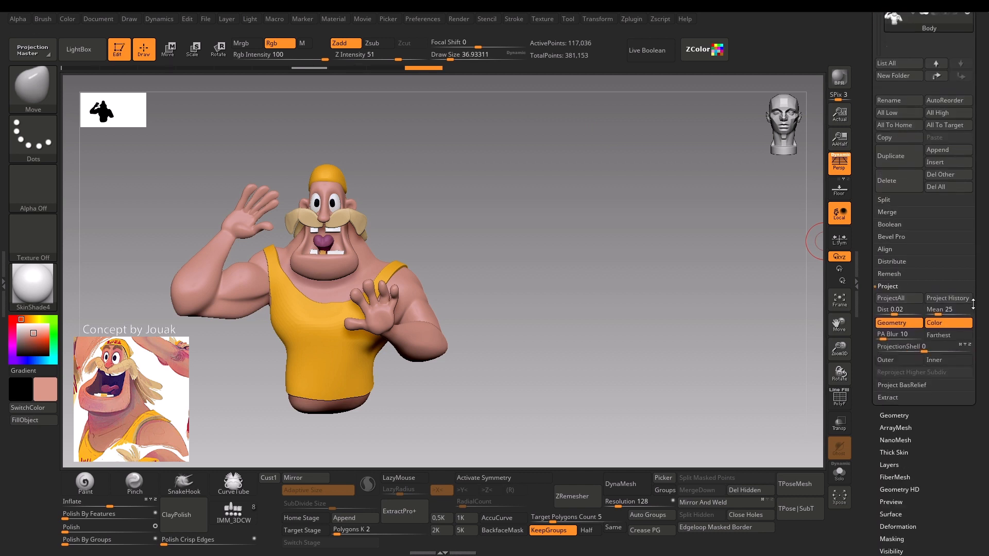
left_click(944, 302)
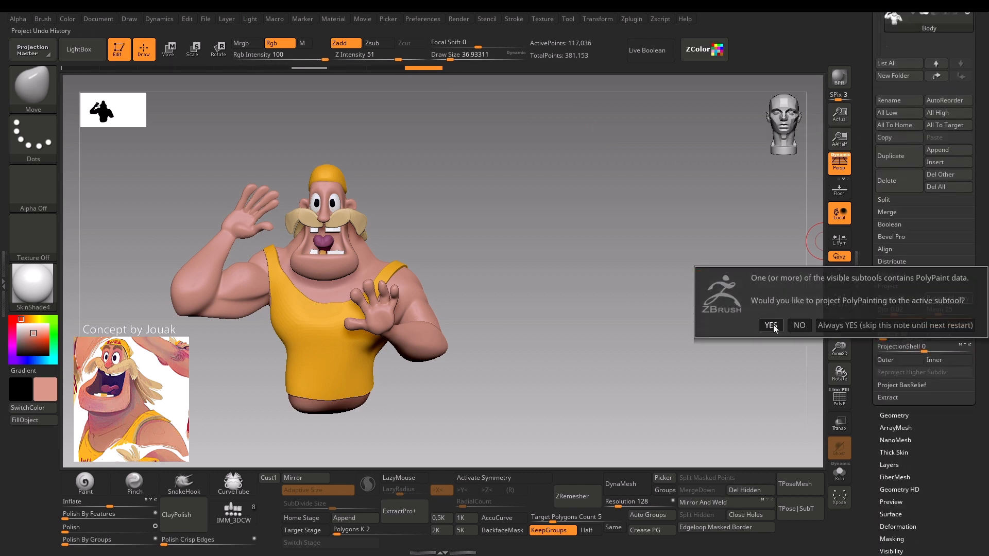
left_click(867, 326)
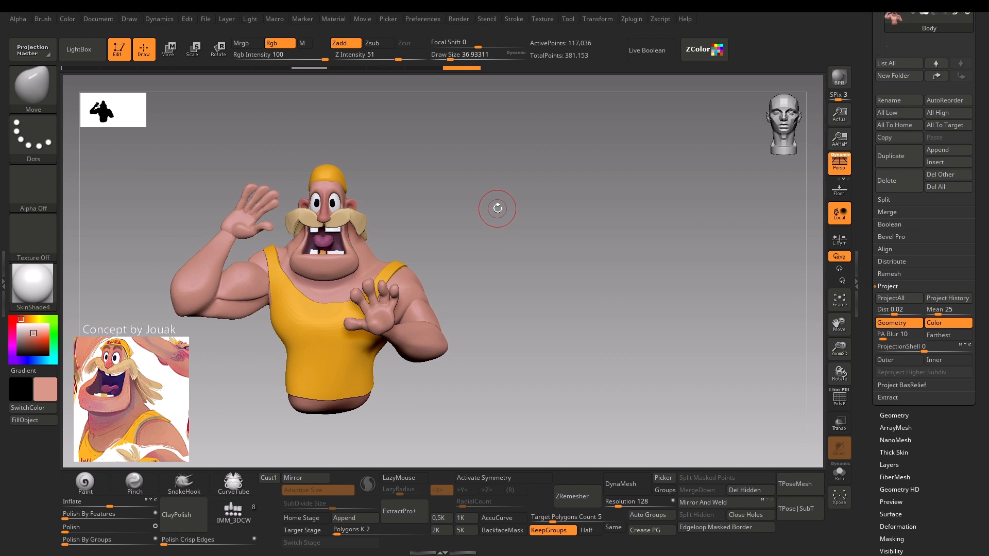
left_click_drag(453, 229, 430, 217, "alt")
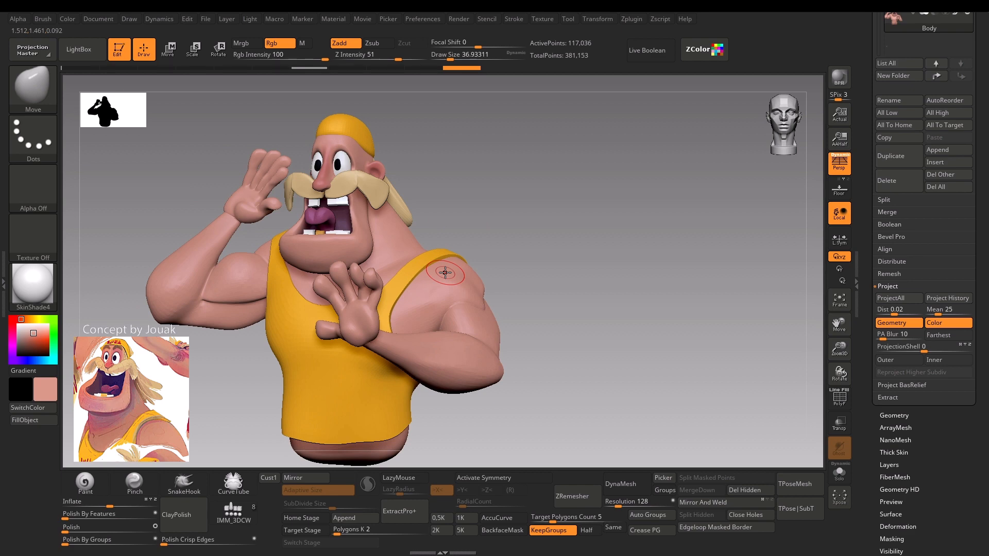
left_click_drag(489, 195, 472, 218)
key("shift+f")
key("shift+f")
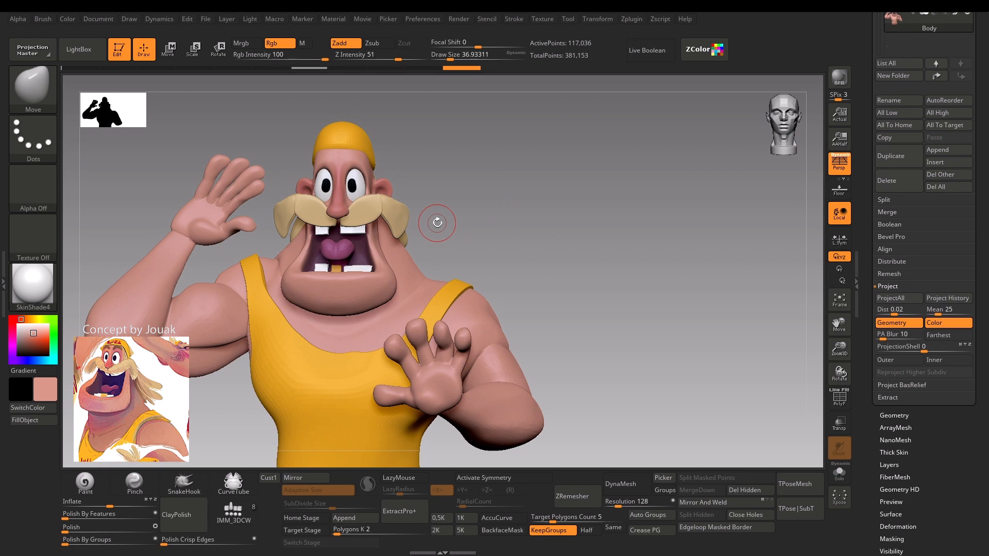
Lower the Body by one subdivision level and adjust the raised arm's wrist area with the Move brush at a reduced draw size.
left_click_drag(160, 215, 206, 248, "alt")
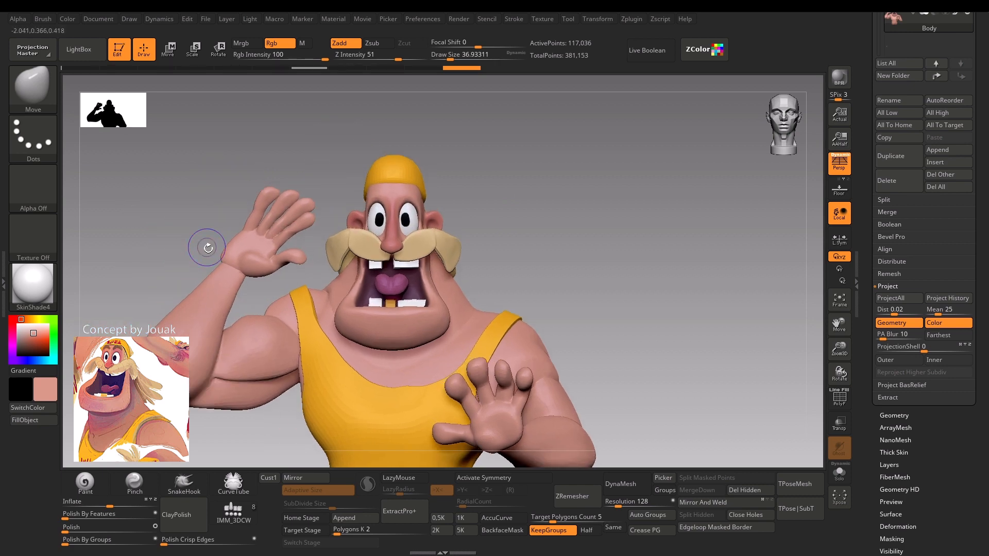
key("shift+f")
key("shift+d")
key("shift+f")
left_click_drag(208, 280, 225, 268)
key("s")
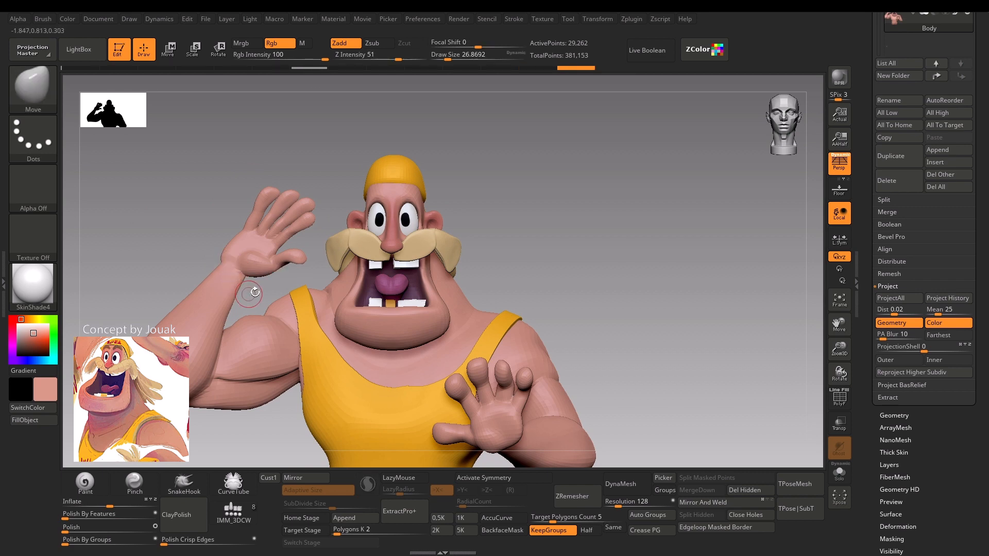
mouse_move(499, 202)
left_mouse_down()
mouse_move(455, 189)
mouse_move(453, 128)
mouse_move(493, 85)
mouse_move(460, 113)
left_mouse_up()
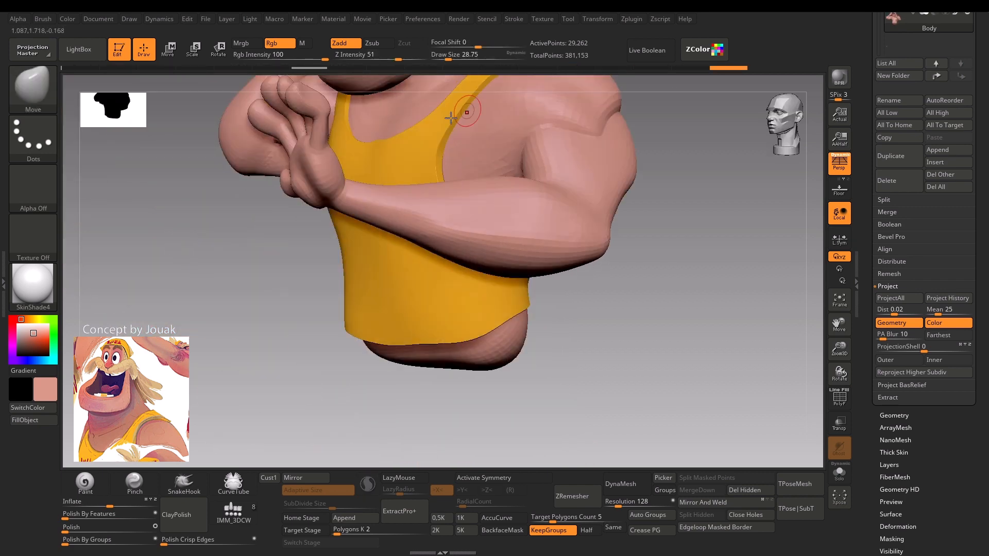
Flatten the surface around the front hand's wrist with the TrimDynamic brush at a draw size of about 56.
key("b")
key("t")
key("d")
key("s")
mouse_move(312, 171)
left_mouse_down()
mouse_move(332, 186)
mouse_move(322, 165)
left_mouse_up()
left_click_drag(247, 242, 270, 391)
mouse_move(429, 187)
left_mouse_down("alt")
mouse_move(494, 258)
mouse_move(426, 210)
left_mouse_up("alt")
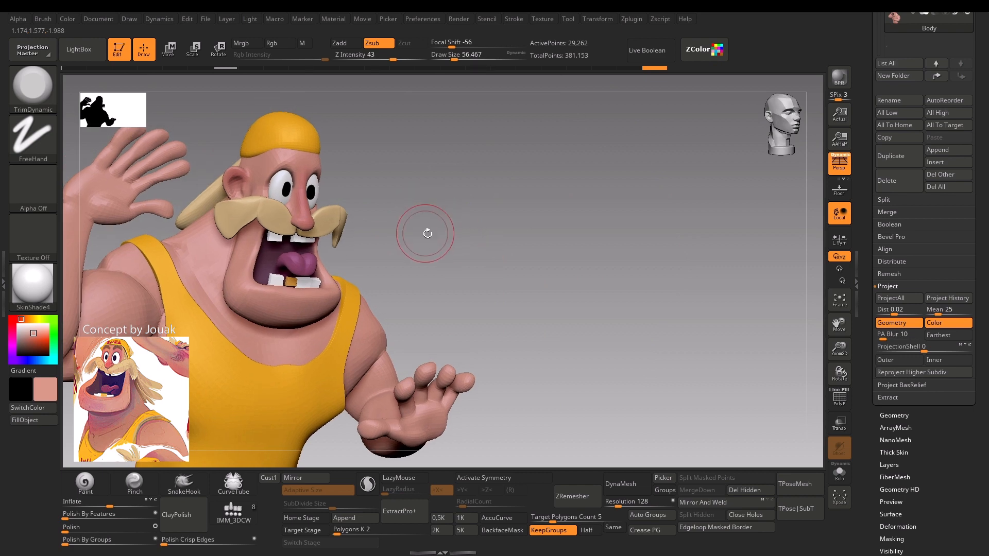
Check the Body's wireframe and nudge the front hand's finger with the Move brush at a draw size of about 37.
mouse_move(443, 268)
left_mouse_down()
mouse_move(456, 214)
mouse_move(446, 289)
mouse_move(422, 298)
left_mouse_up()
key("shift+f")
key("shift+f")
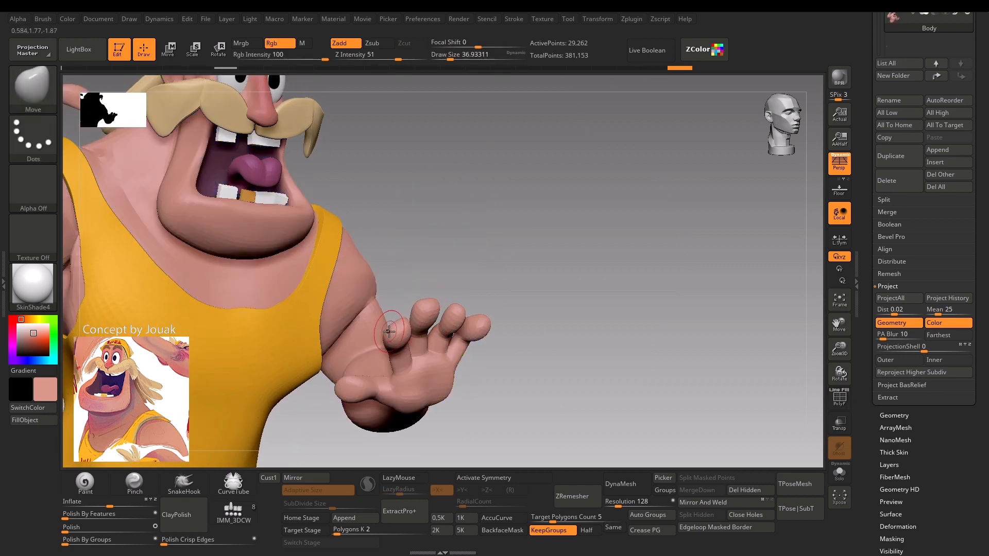
left_click_drag(392, 328, 394, 327)
mouse_move(482, 299)
left_mouse_down()
mouse_move(483, 317)
mouse_move(458, 322)
mouse_move(469, 303)
mouse_move(461, 297)
left_mouse_up()
Adjust the front hand's fingers with the Move Topological brush at a draw size of about 46, undoing the last strokes.
key("s")
key("b")
key("m")
key("t")
key("ctrl+z")
key("ctrl+z")
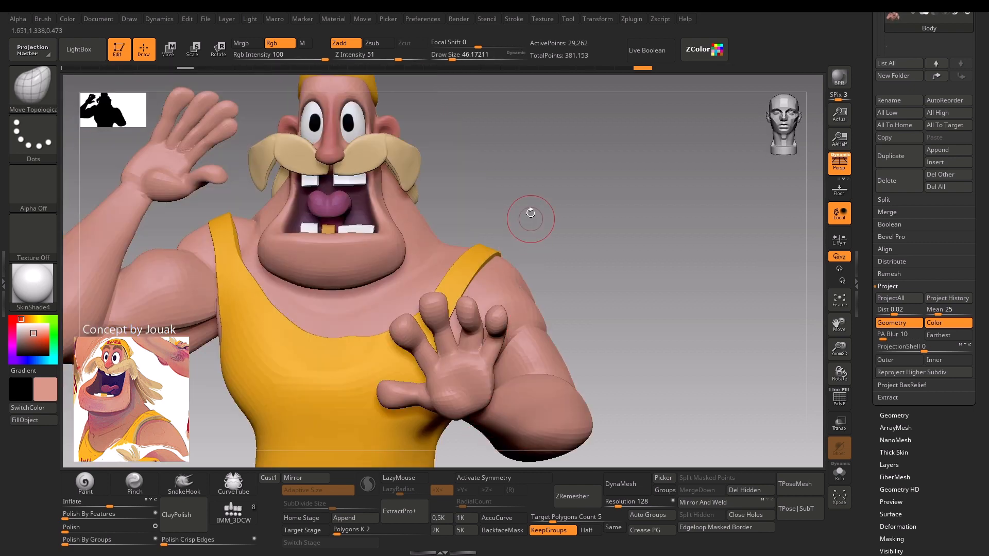
key("ctrl+z")
Select the Mustache subtool and reshape it symmetrically with the Move brush at a draw size of about 65.
mouse_move(496, 191)
left_mouse_down()
mouse_move(504, 194)
mouse_move(457, 203)
mouse_move(519, 181)
mouse_move(435, 185)
mouse_move(483, 194)
mouse_move(360, 221)
mouse_move(493, 194)
mouse_move(470, 197)
mouse_move(510, 199)
mouse_move(488, 202)
left_mouse_up()
left_click(418, 248, "alt")
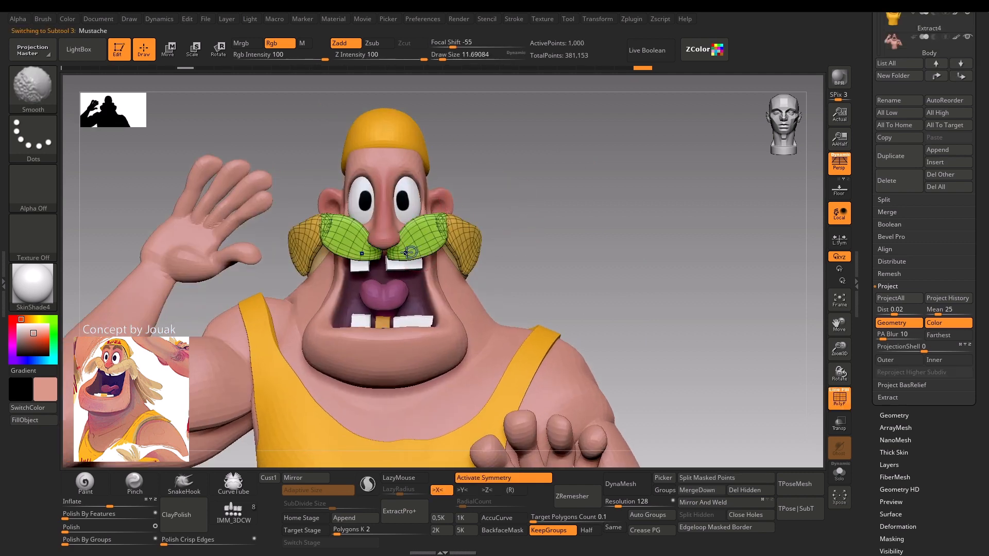
key("b")
key("m")
key("v")
key("s")
left_click_drag(394, 256, 404, 240)
key("s")
left_click_drag(486, 164, 476, 290, "alt")
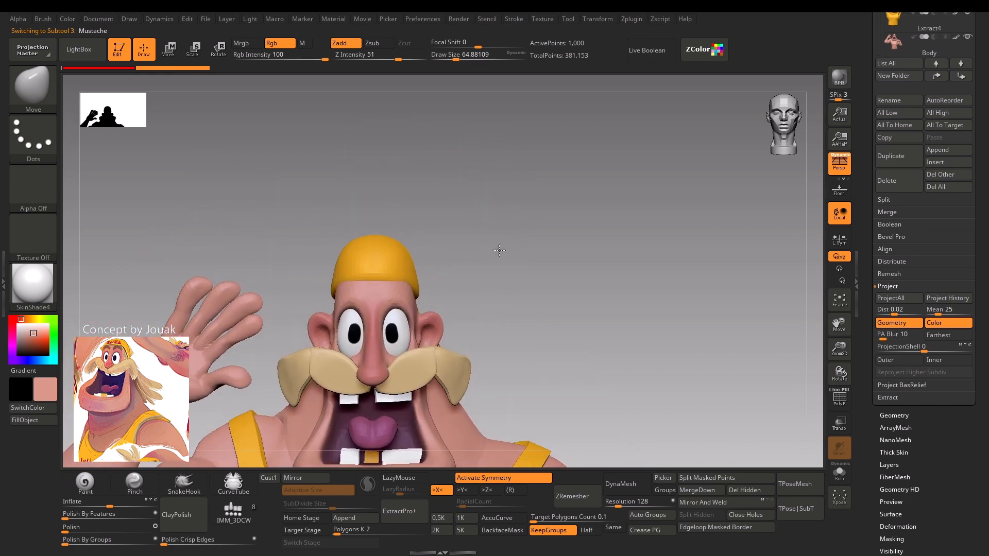
left_click_drag(499, 251, 477, 282, "alt")
left_click_drag(527, 246, 485, 150, "alt")
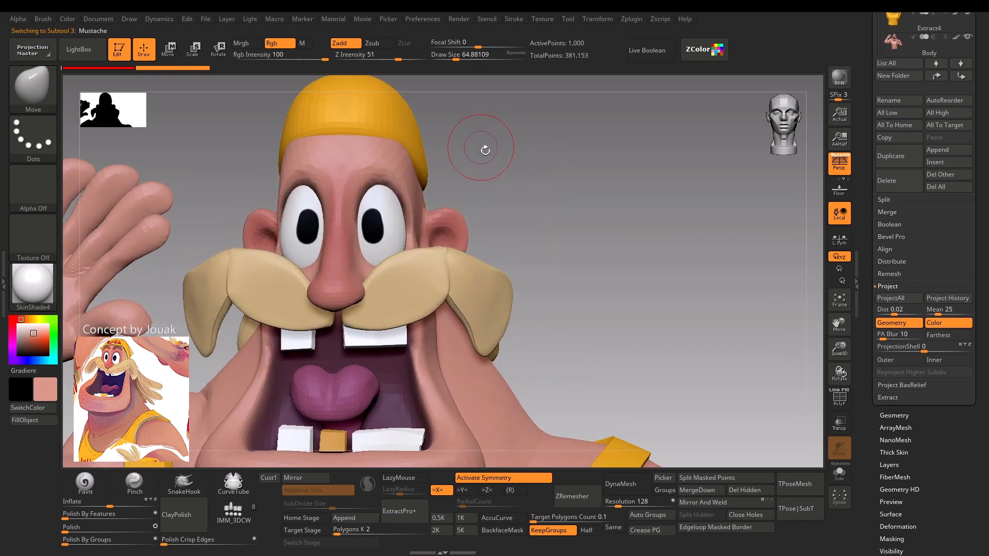
Make the Body the active subtool, check its wireframe, and set the draw size to about 59.
key("s")
left_click_drag(390, 222, 361, 223)
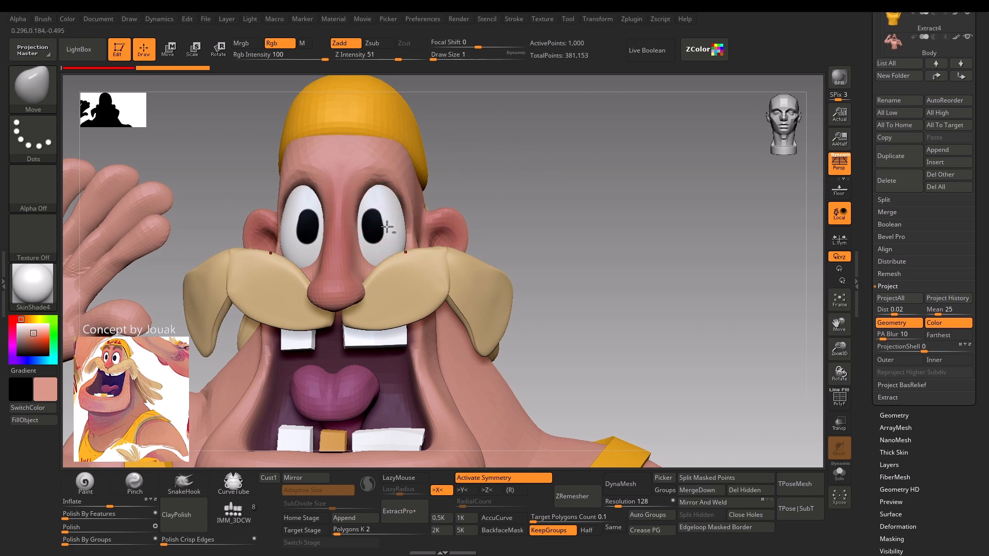
left_click(391, 225)
left_click(410, 182, "alt")
key("shift+f")
key("shift+f")
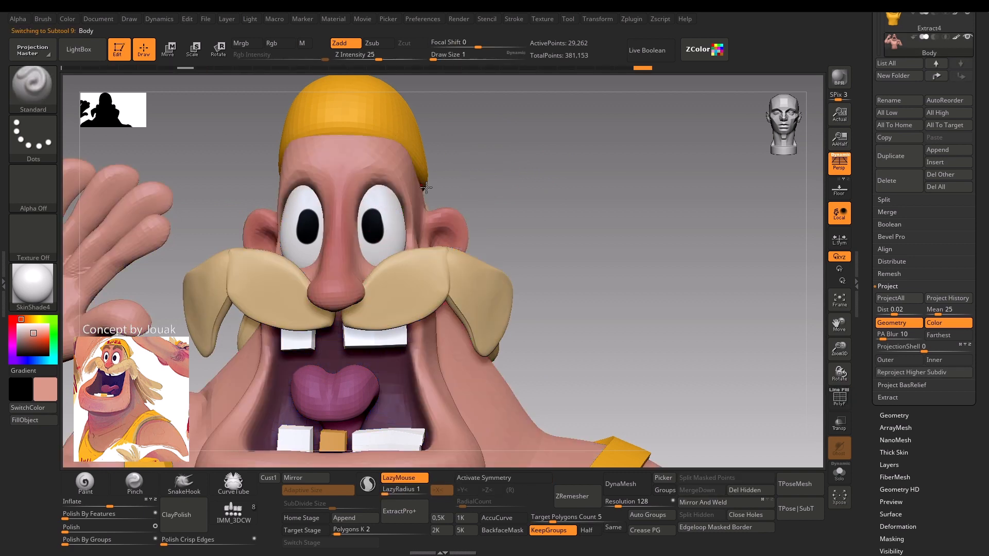
key("s")
left_click_drag(507, 194, 519, 194)
left_click_drag(490, 172, 433, 214, "alt")
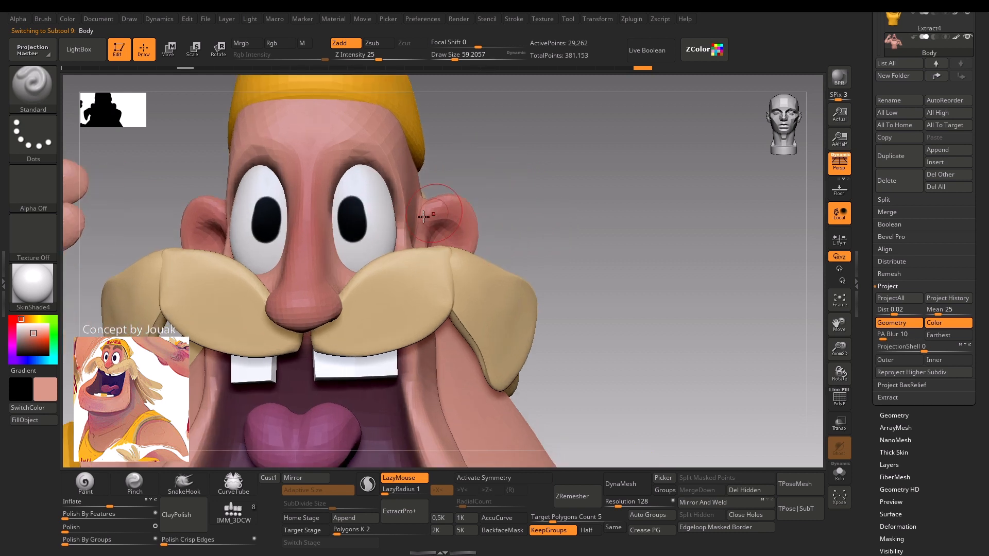
Pick the pupil's black as the paint color and choose the HardP_3DCW brush with a draw size of about 22.
key("c")
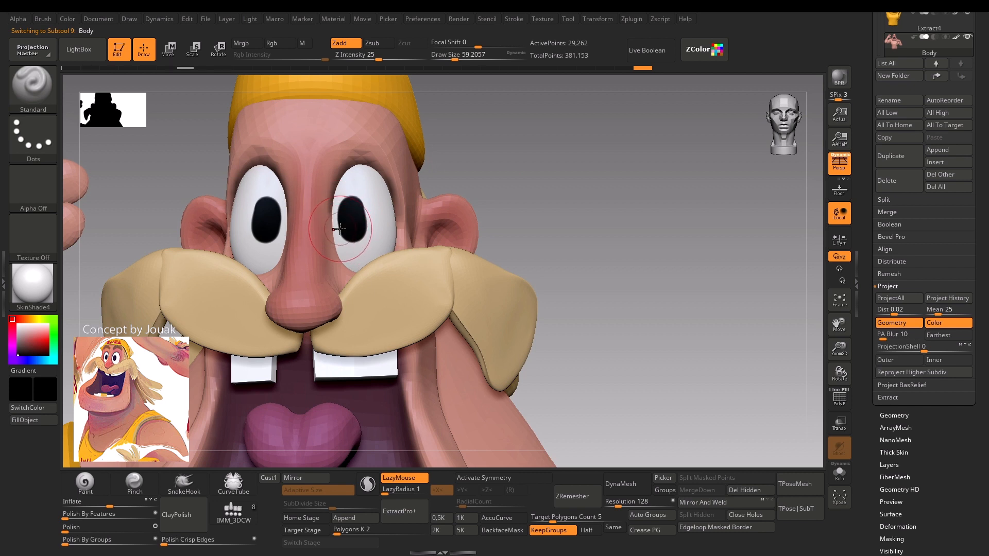
left_click_drag(512, 124, 527, 187, "alt")
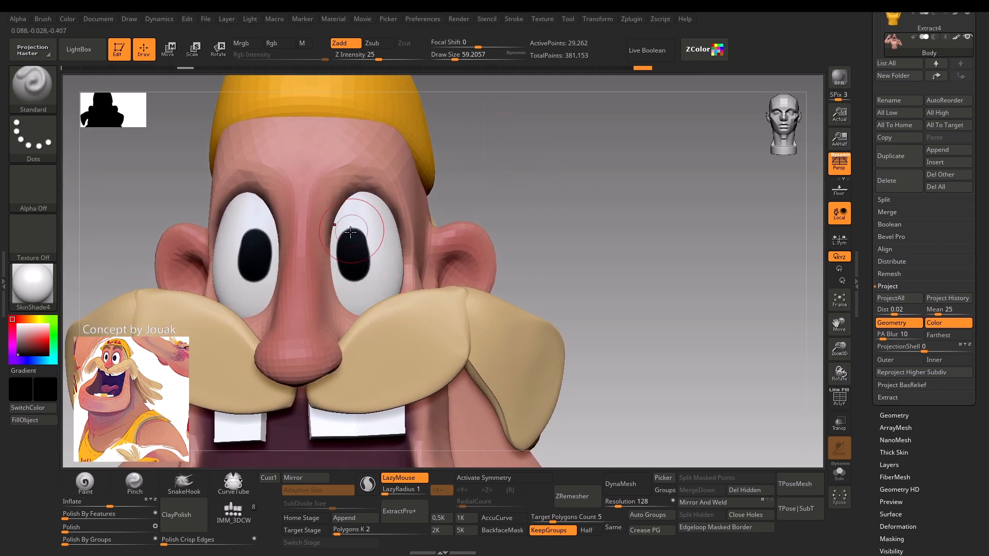
key("s")
left_click_drag(354, 237, 346, 238)
key("b")
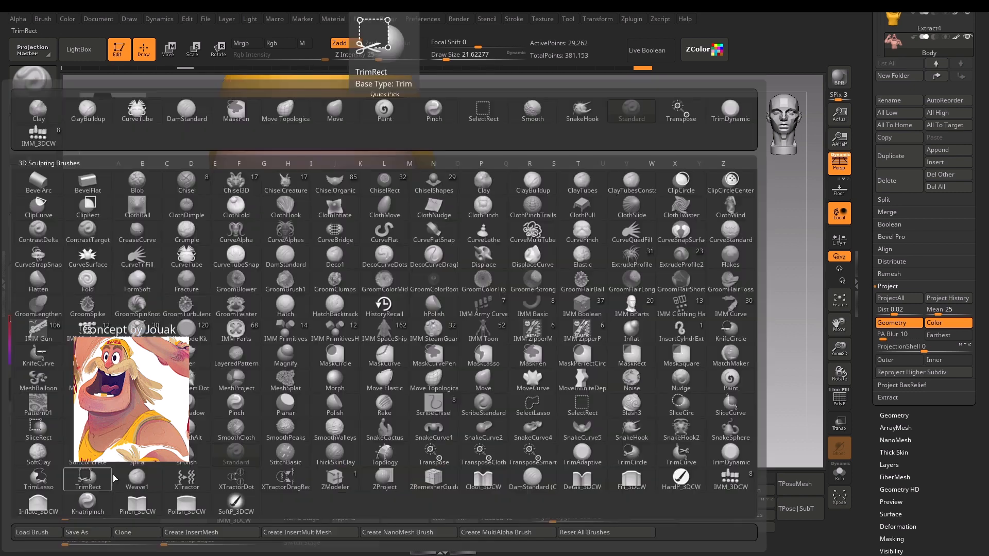
left_click(680, 477)
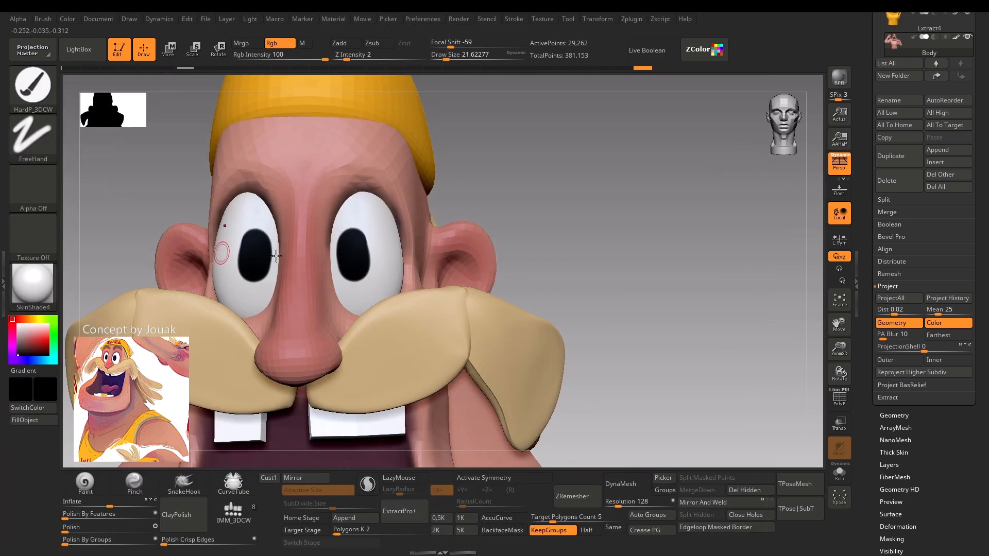
left_click_drag(499, 200, 498, 217, "alt")
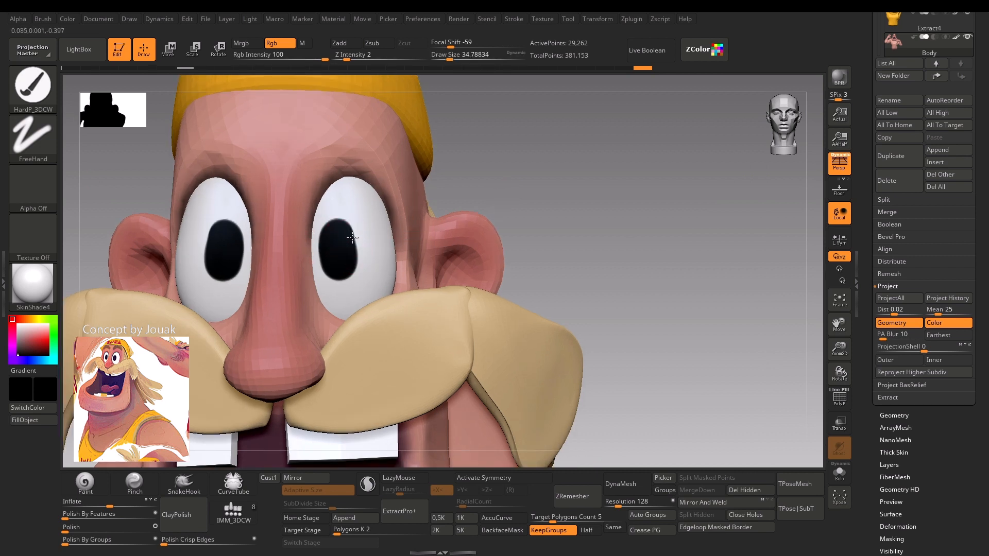
Switch to the eyes subtool PM3D_Sphere3D1 and check its wireframe.
key("shift+f")
key("shift+f")
left_click(360, 253, "alt")
key("shift+f")
key("shift+f")
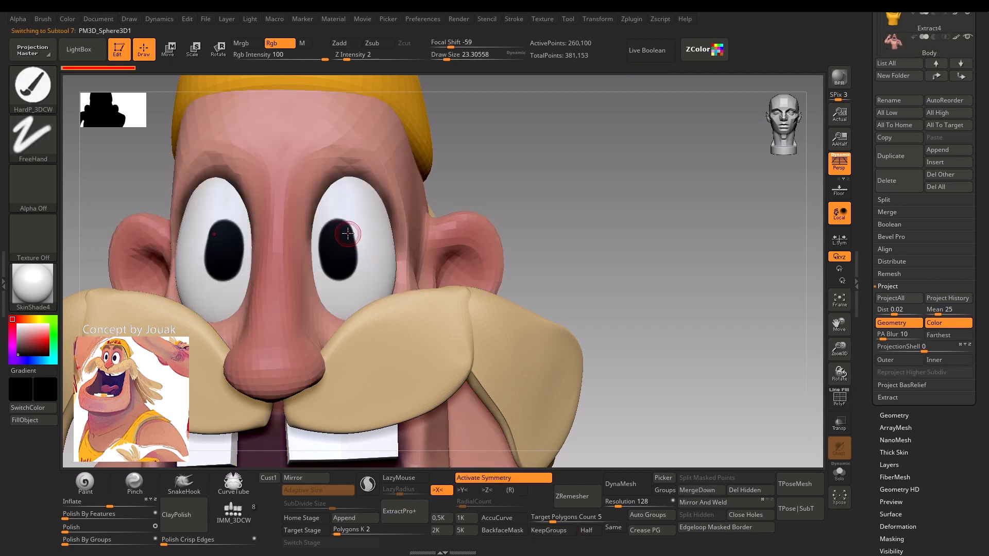
Paint black along the pupils' edges with symmetric strokes at draw sizes of about 35 and 31.
mouse_move(353, 252)
left_mouse_down()
mouse_move(347, 232)
mouse_move(353, 250)
mouse_move(328, 236)
mouse_move(323, 250)
left_mouse_up()
key("s")
key("s")
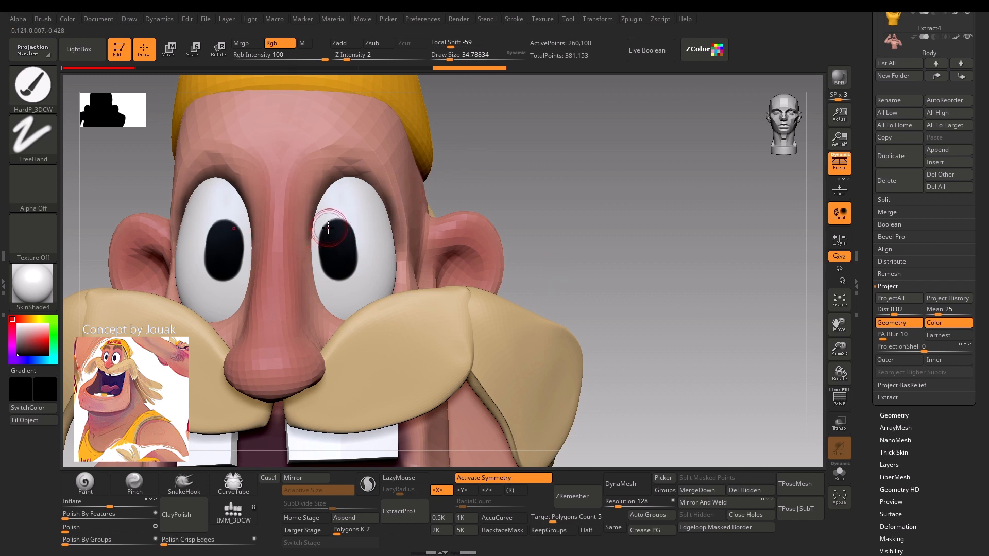
left_click_drag(328, 227, 328, 271)
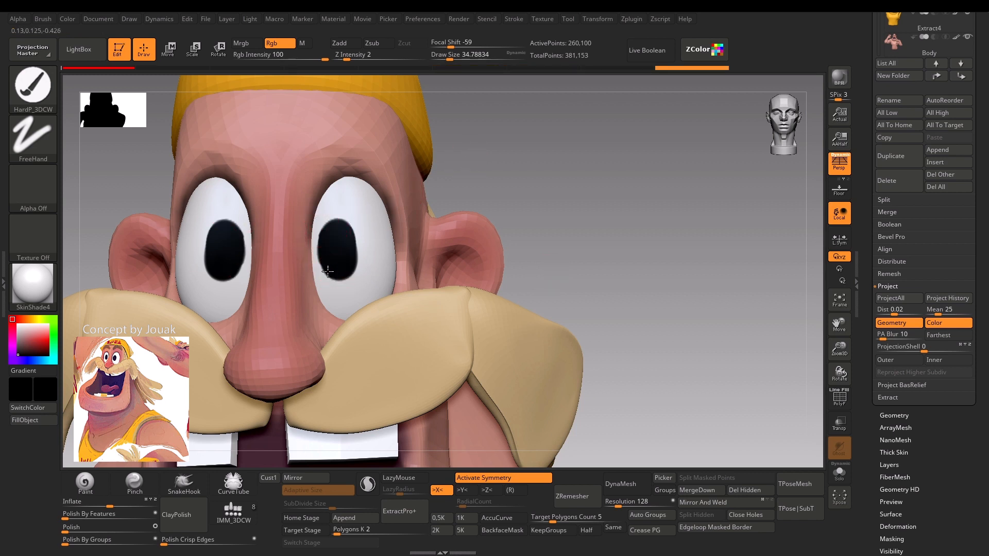
mouse_move(325, 229)
left_mouse_down()
mouse_move(325, 247)
mouse_move(338, 255)
mouse_move(326, 242)
mouse_move(328, 268)
left_mouse_up()
key("[")
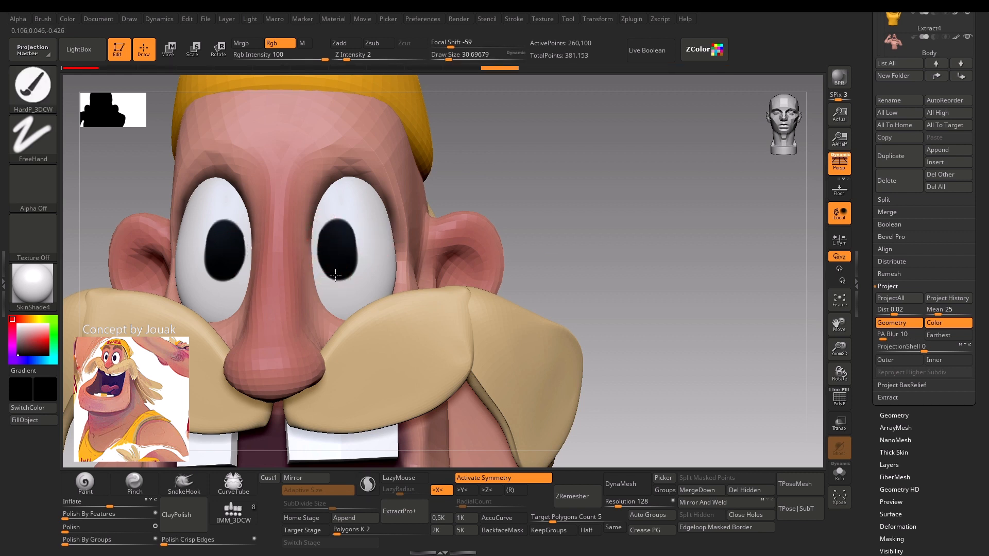
mouse_move(339, 225)
left_mouse_down()
mouse_move(343, 248)
mouse_move(324, 225)
mouse_move(320, 247)
mouse_move(339, 269)
left_mouse_up()
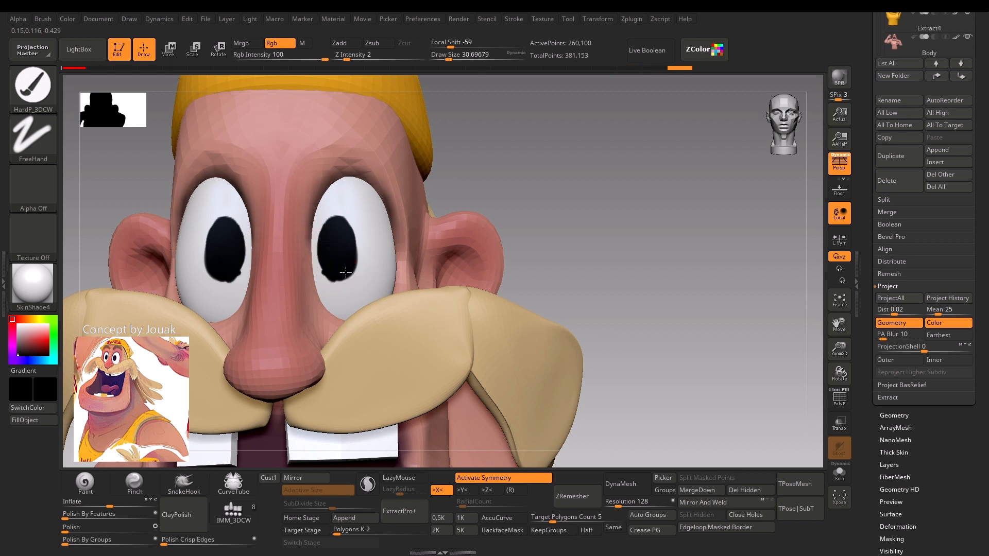
Even out the pupils' lower edges in black with a smaller brush of about 17 to 22, undoing the unwanted strokes.
key("ctrl")
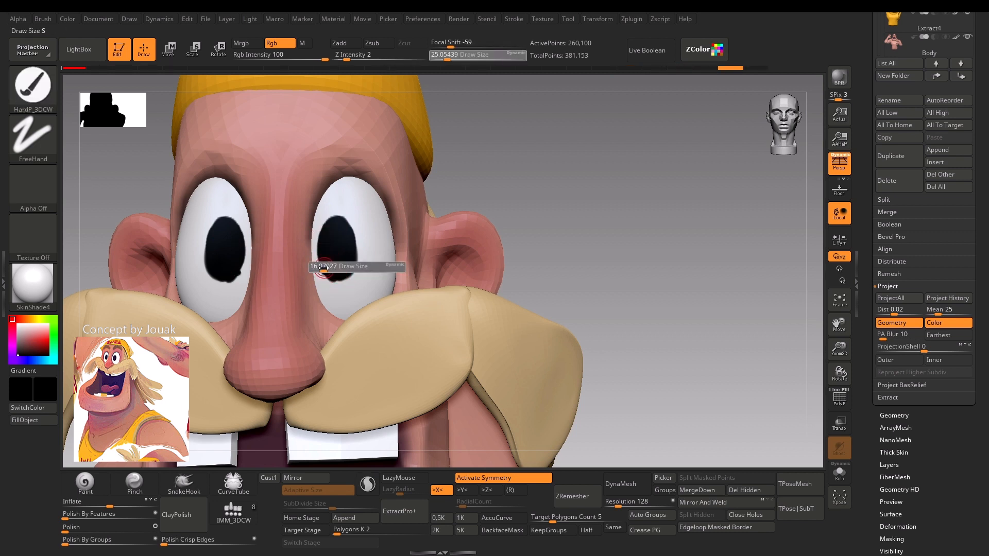
left_click_drag(328, 260, 348, 275)
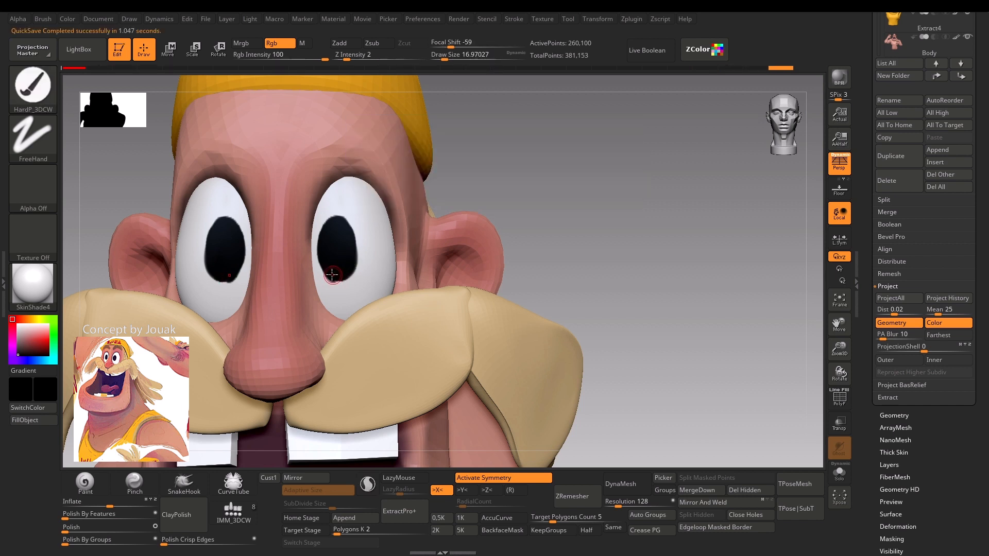
key("ctrl+z")
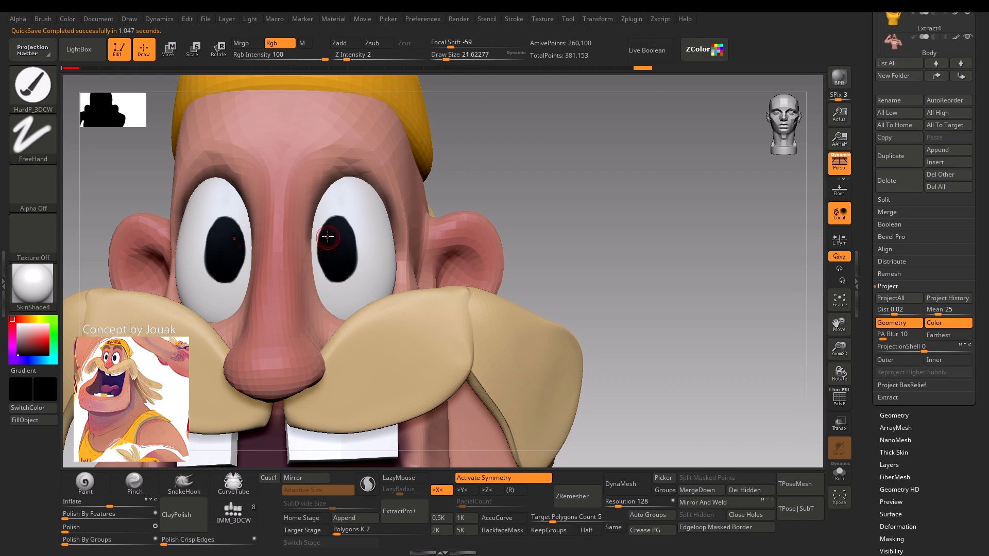
key("s")
left_click_drag(325, 264, 327, 264)
mouse_move(322, 260)
left_mouse_down()
mouse_move(327, 275)
mouse_move(353, 273)
mouse_move(323, 268)
left_mouse_up()
key("ctrl+z")
key("ctrl+z")
Clean up the pupils' inner edges in black at a draw size of about 23, undoing one stroke, and review the whole face.
key("s")
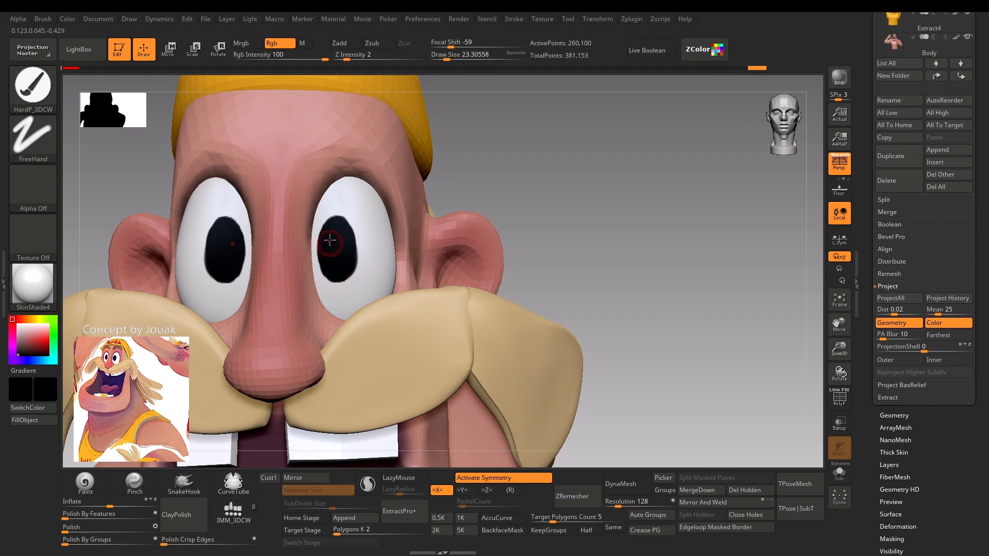
left_click_drag(342, 272, 353, 252)
key("ctrl+z")
mouse_move(320, 235)
left_mouse_down()
mouse_move(321, 282)
mouse_move(325, 273)
mouse_move(336, 281)
left_mouse_up()
key("s")
mouse_move(548, 194)
left_mouse_down("alt")
mouse_move(488, 167)
mouse_move(459, 227)
mouse_move(427, 222)
mouse_move(465, 165)
mouse_move(499, 218)
mouse_move(493, 277)
left_mouse_up("alt")
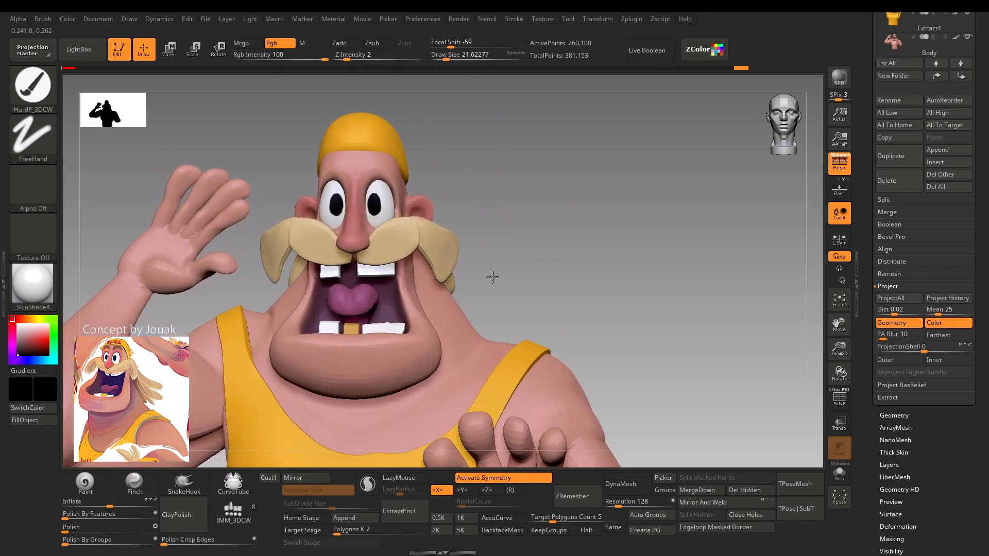
Touch up the pupils' edges in black at a draw size of about 23 and check the whole figure.
left_click_drag(453, 126, 375, 177, "alt")
key("s")
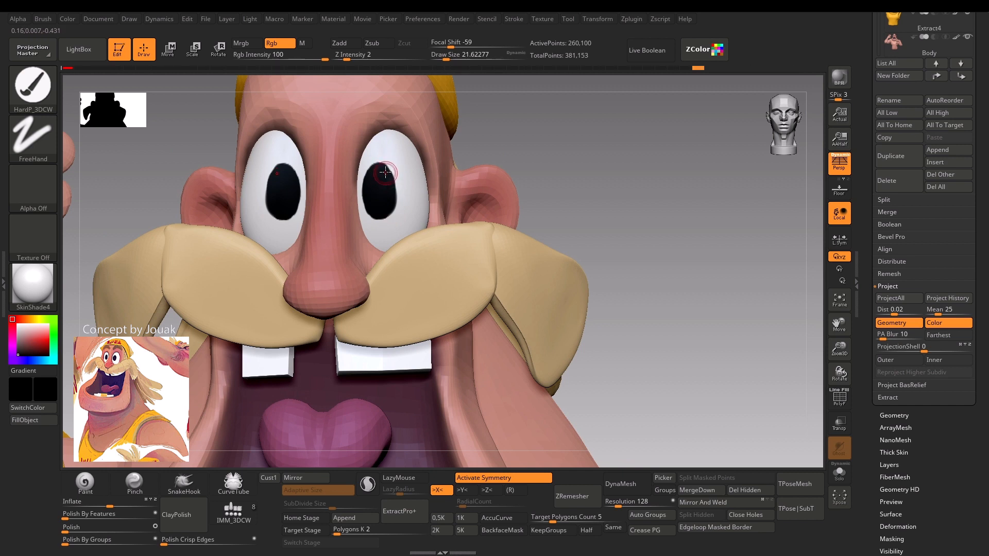
key("s")
left_click_drag(368, 197, 371, 196)
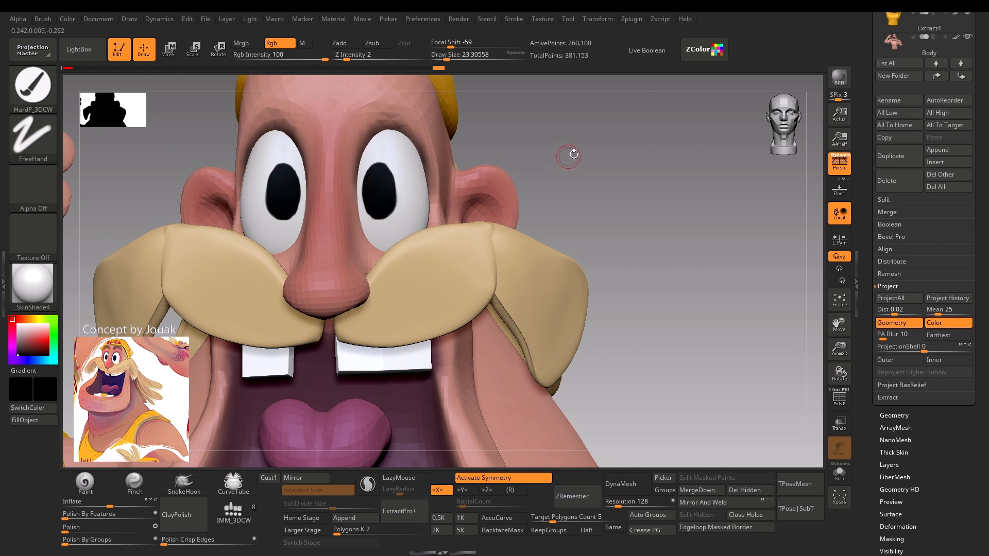
left_click_drag(573, 154, 515, 170, "alt")
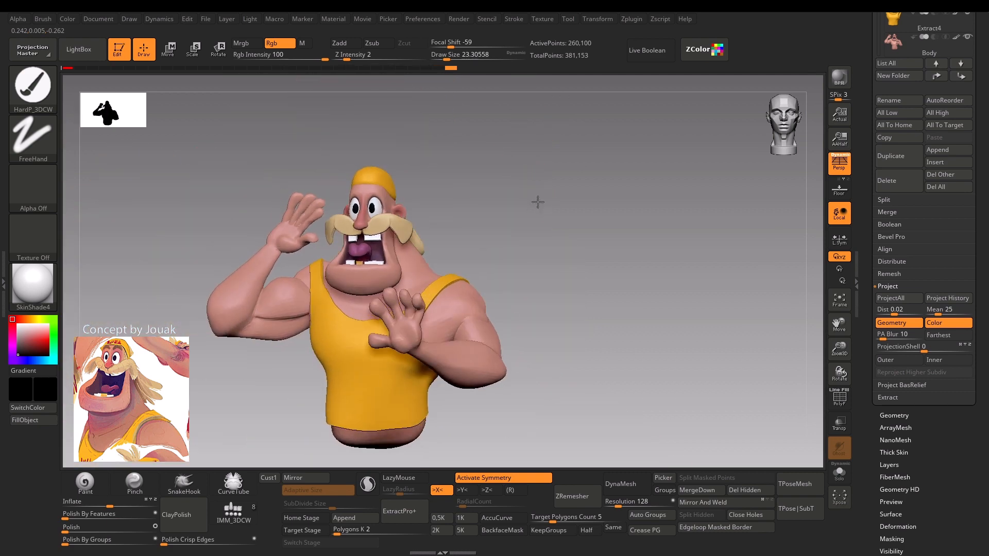
left_click_drag(538, 202, 575, 263)
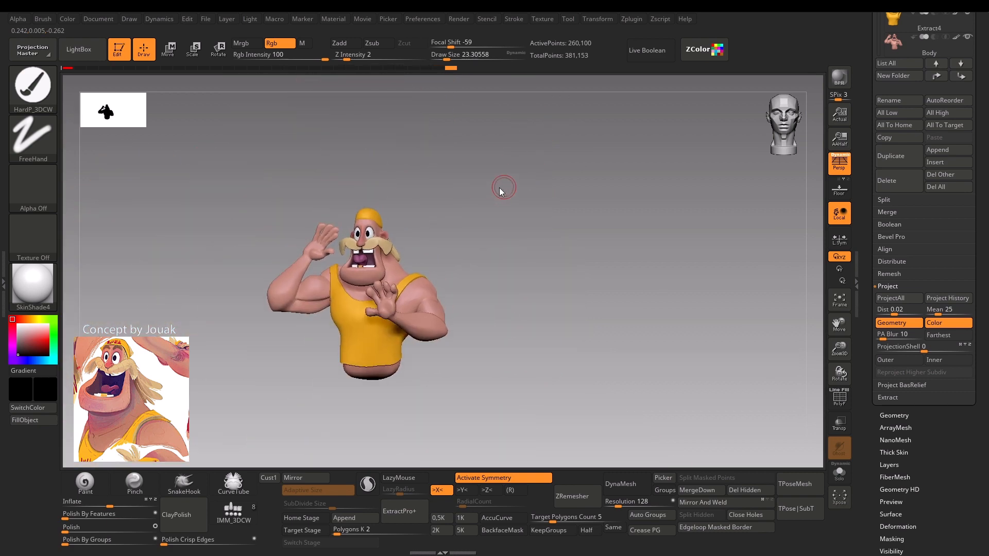
left_click_drag(464, 187, 454, 278, "alt")
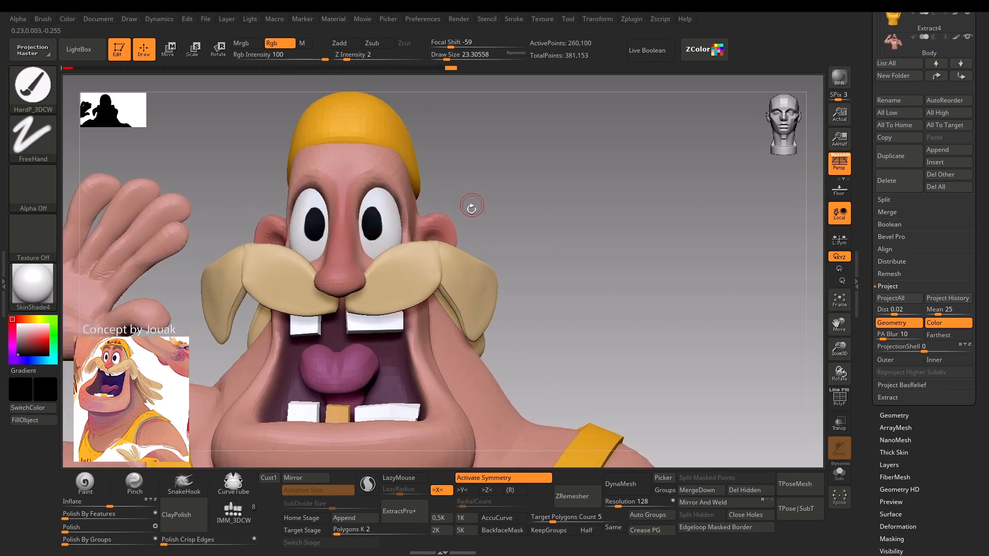
Round out the pupils with symmetric black strokes at a draw size of about 27 and review the gaze.
left_click_drag(472, 206, 483, 283, "alt")
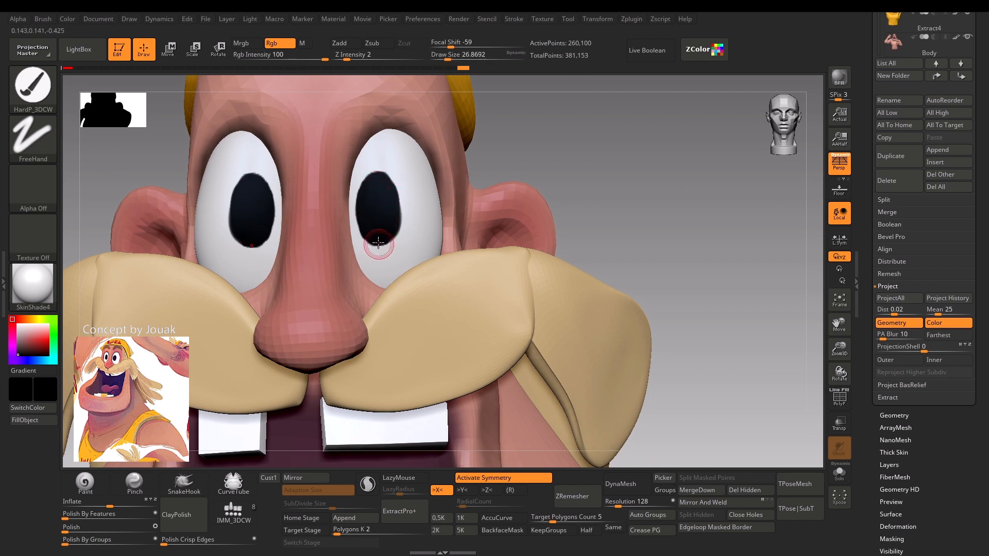
left_click_drag(546, 137, 525, 172, "alt")
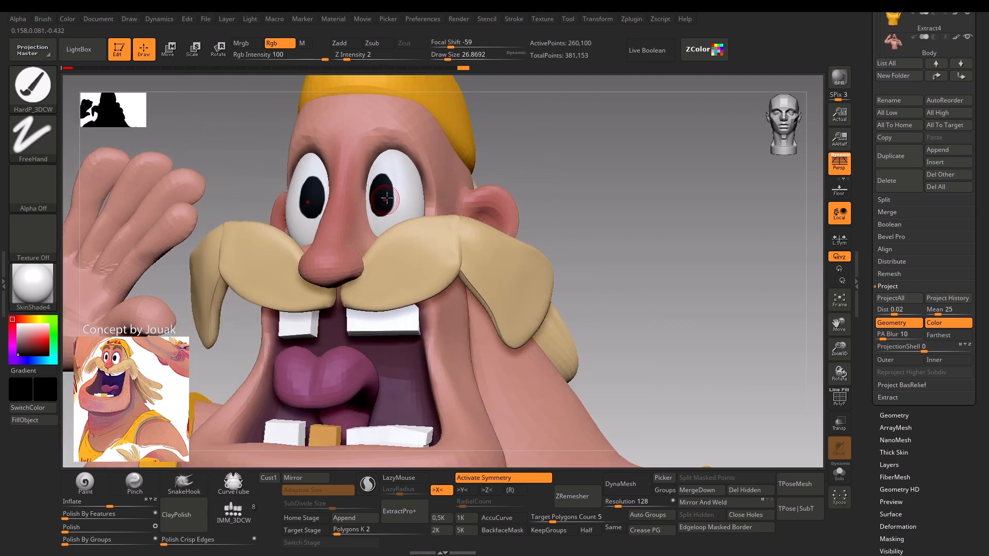
left_click_drag(510, 139, 387, 198)
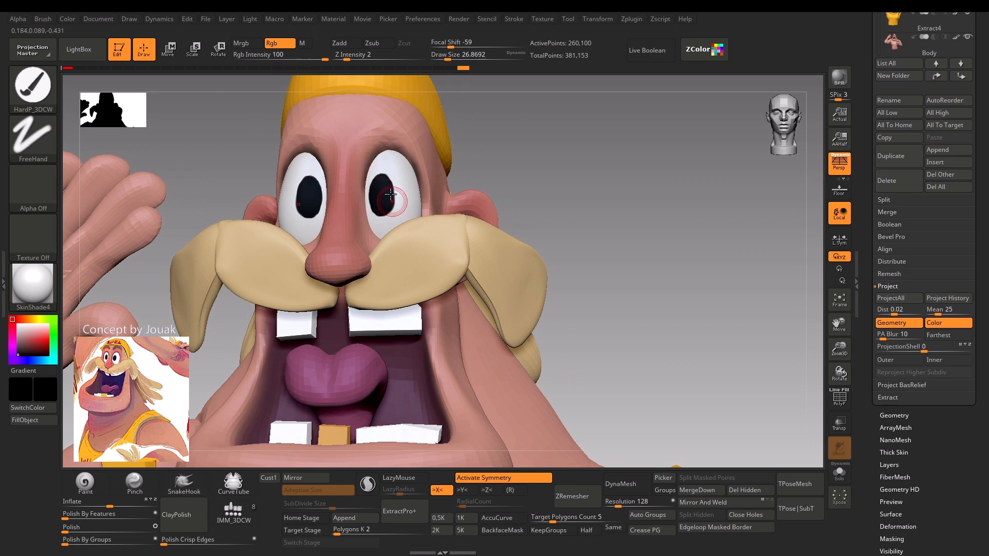
left_click_drag(549, 170, 533, 114, "alt")
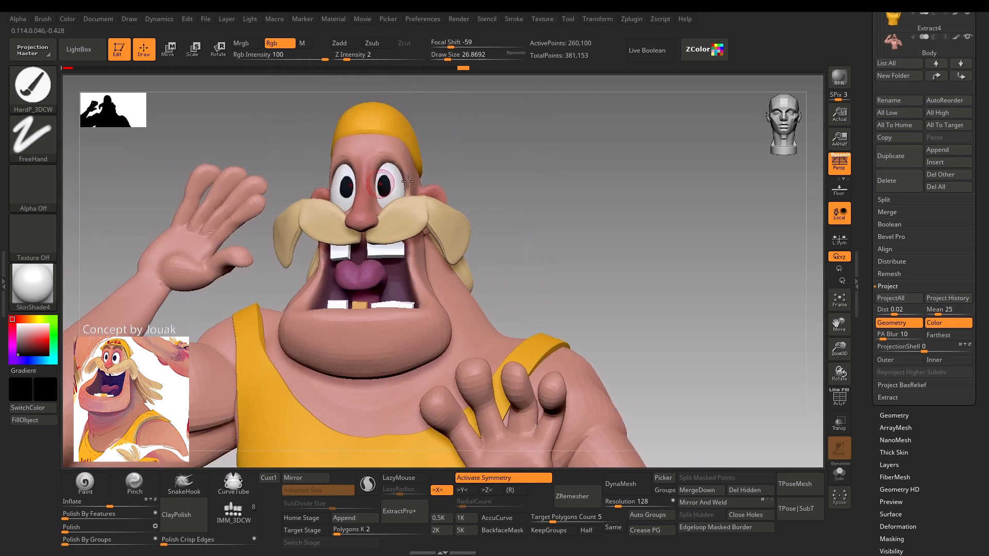
left_click_drag(499, 174, 475, 263, "alt")
Switch to the Cap subtool and examine its wireframe, trying draw sizes of about 41 and 11.
left_click(364, 176, "alt")
left_click_drag(449, 210, 463, 221)
key("s")
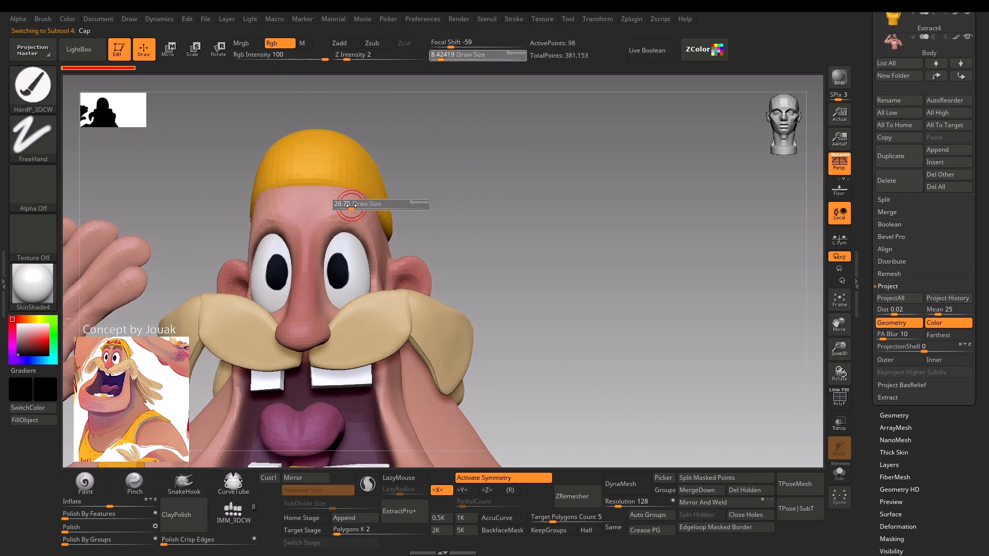
left_click_drag(342, 205, 352, 207)
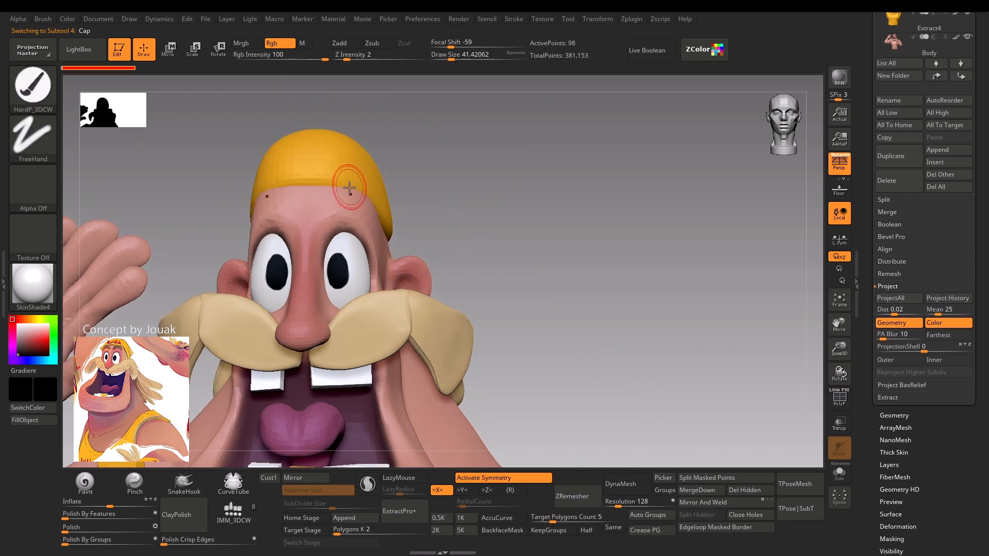
key("shift")
key("shift+f")
left_click_drag(562, 156, 466, 169)
left_click_drag(160, 224, 309, 195)
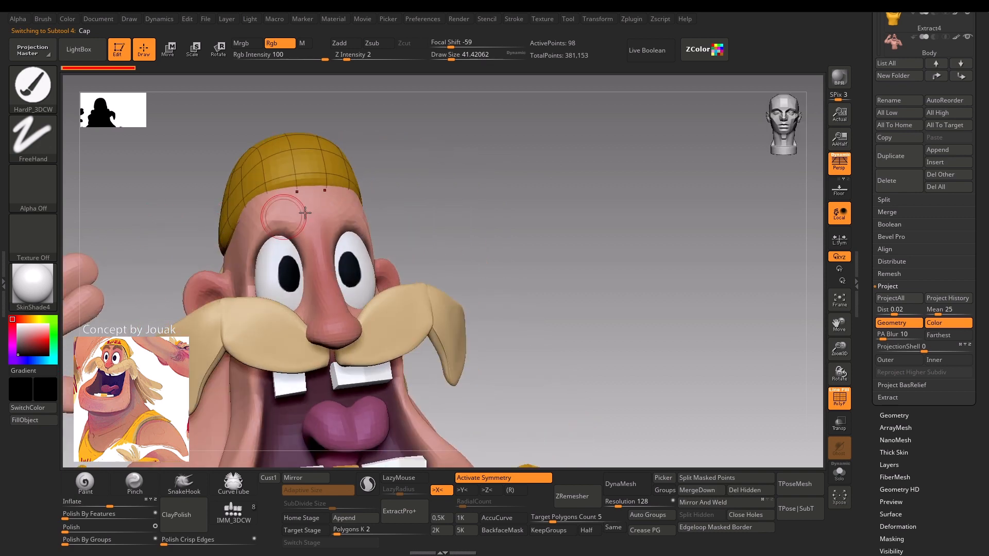
key("s")
left_click(319, 293)
left_click_drag(461, 257, 297, 313)
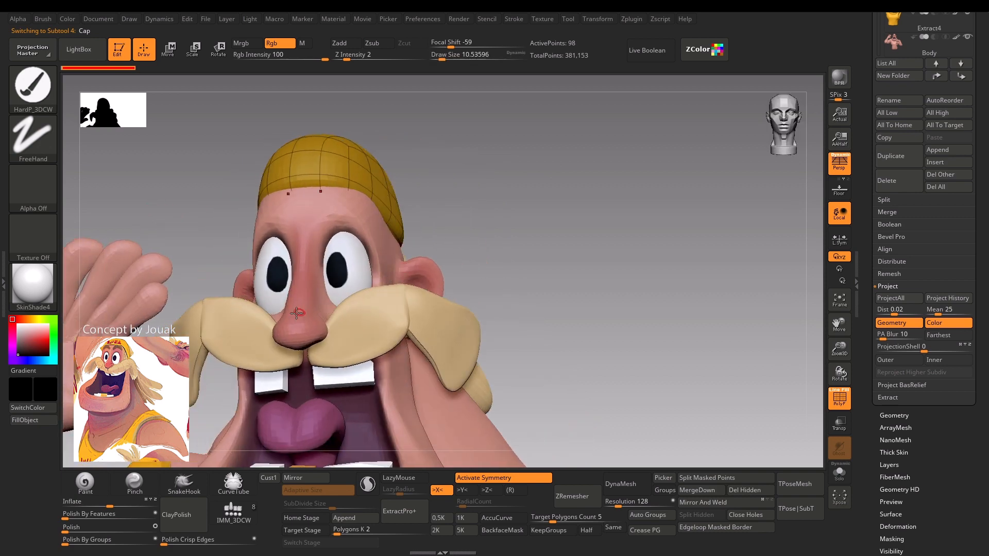
Turn off the wireframe display and, after switching to Body, return to the Cap subtool with symmetry active.
left_click(297, 320, "alt")
key("shift+f")
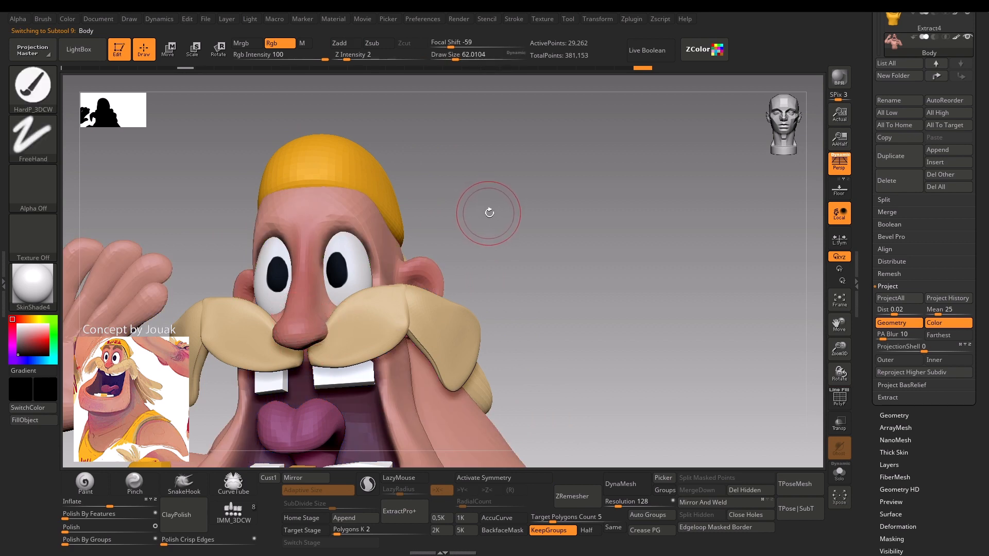
mouse_move(489, 219)
left_mouse_down()
mouse_move(465, 203)
mouse_move(379, 210)
left_mouse_up()
left_click(342, 161, "alt")
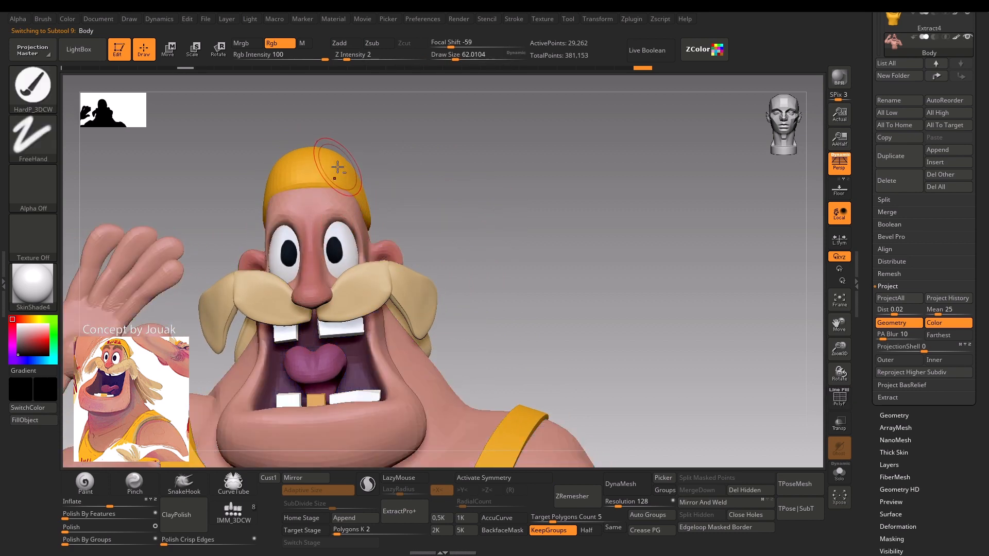
key("x")
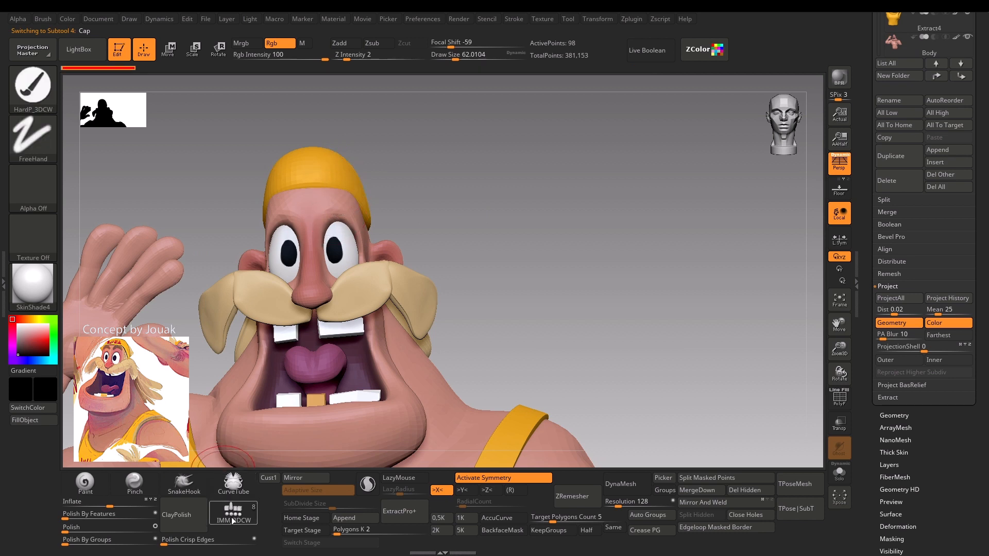
Insert a mirrored pair of QuadSphere-3 meshes above the eyes with the IMM_3DCW brush.
left_click(233, 516)
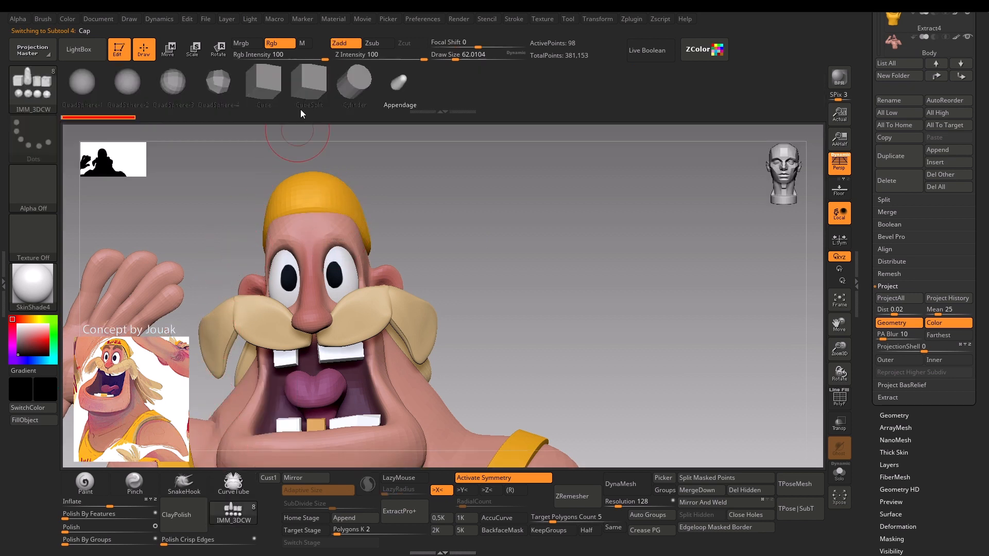
left_click(163, 88)
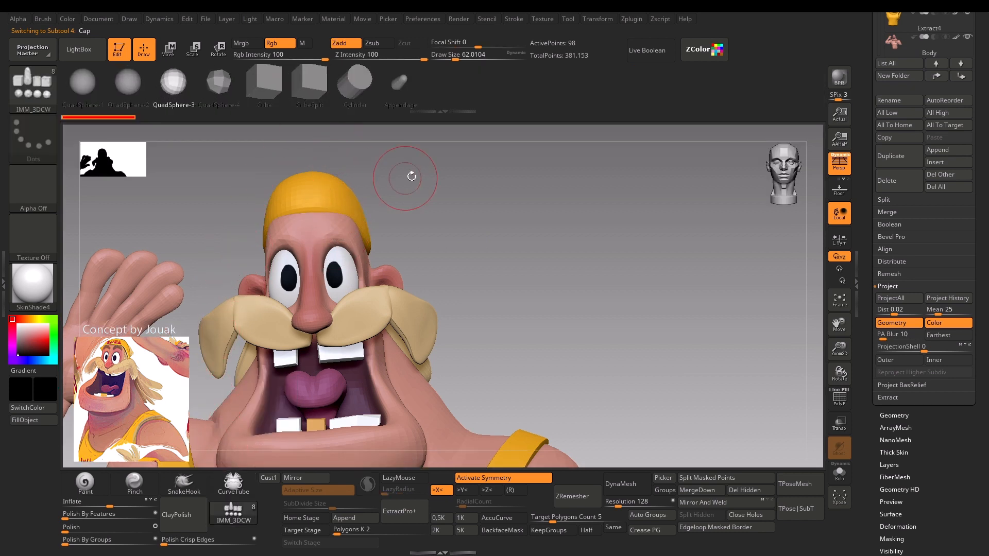
mouse_move(410, 175)
left_mouse_down("alt")
mouse_move(315, 235)
mouse_move(331, 260)
left_mouse_up("alt")
key("s")
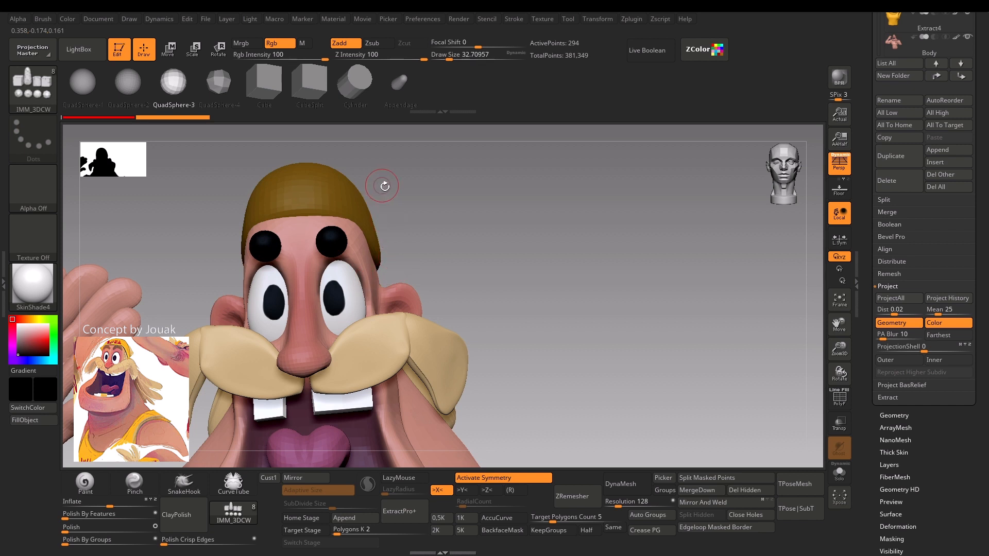
Split the inserted spheres off the cap as a separate subtool and rename it eyebrow.
left_click(722, 480)
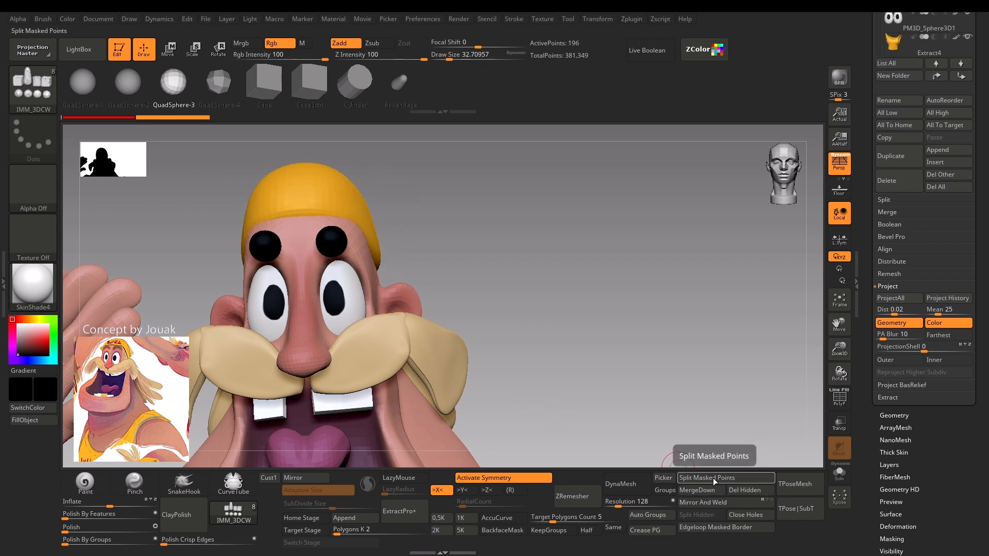
key("shift")
key("F2")
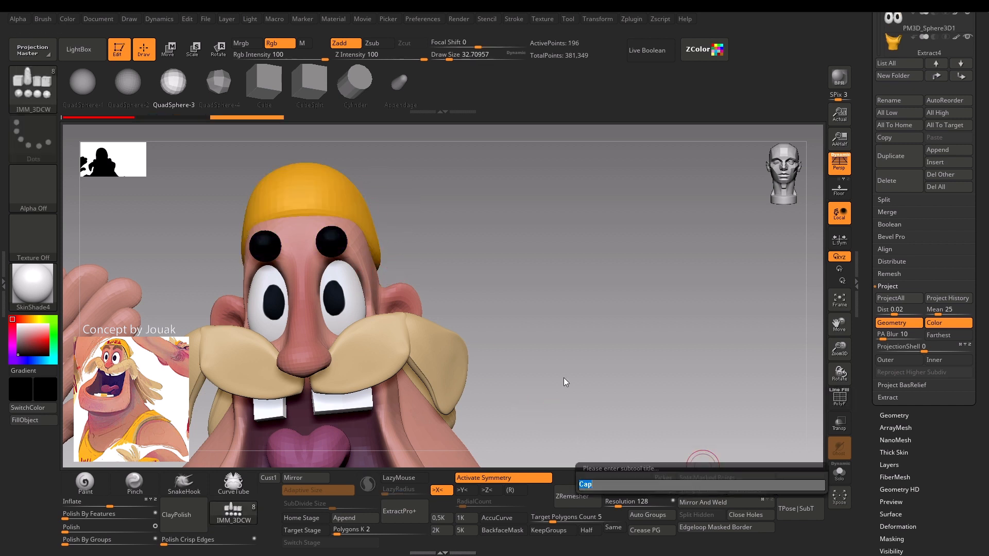
type("eyebrows")
key("Return")
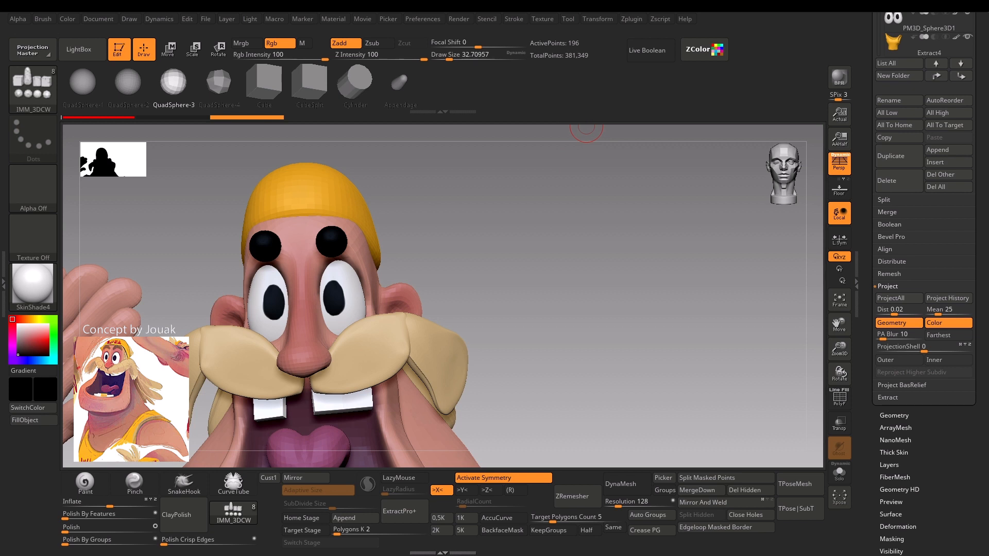
Sample a brown colour, fill the eyebrow spheres with it, and check their wireframe.
key("c")
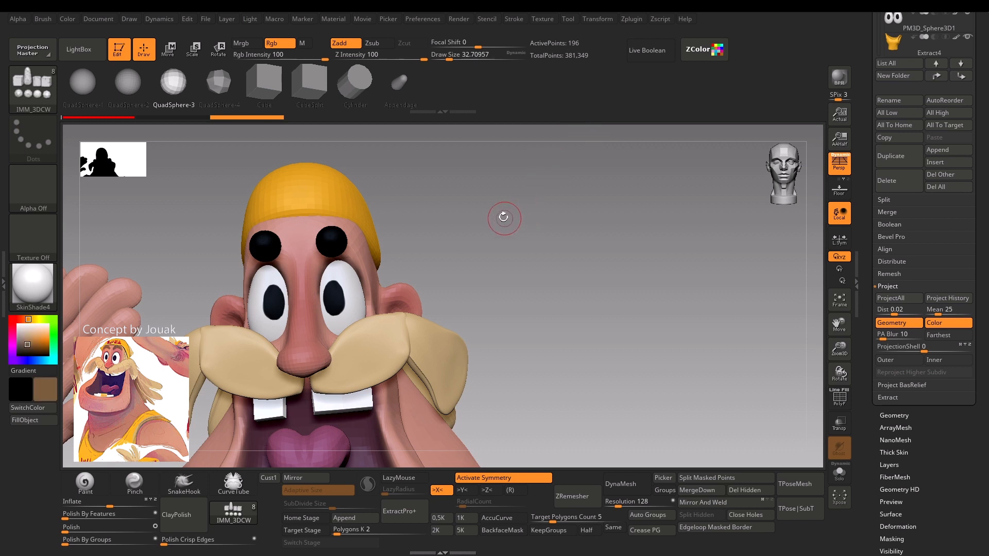
left_click(49, 421)
mouse_move(425, 227)
left_mouse_down()
mouse_move(479, 223)
mouse_move(483, 211)
mouse_move(466, 218)
mouse_move(462, 254)
left_mouse_up()
key("shift+f")
key("shift+f")
Switch to the Move brush for the eyebrow spheres and set its draw size to about 31.
key("s")
left_click_drag(341, 249, 327, 253)
key("b")
key("m")
key("v")
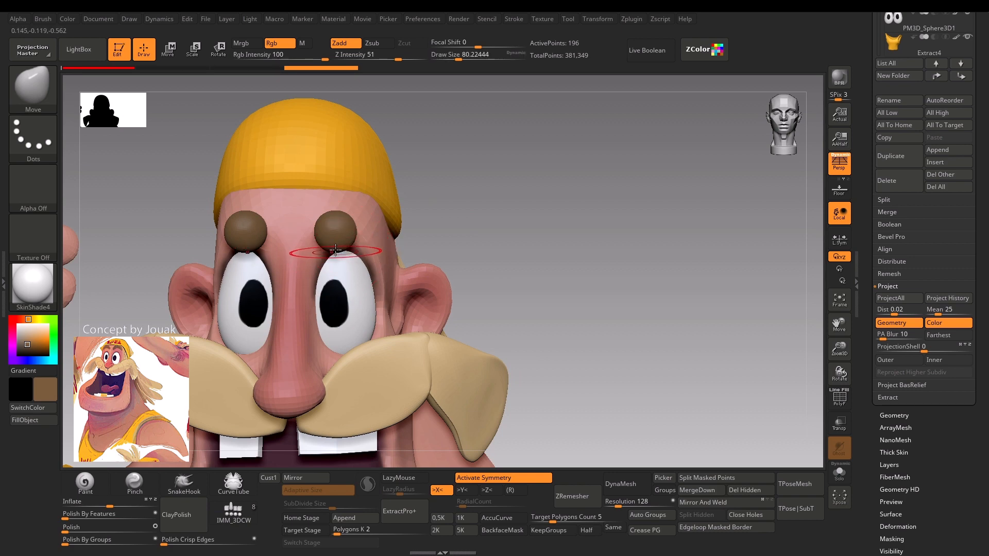
key("s")
left_click_drag(327, 237, 311, 241)
mouse_move(463, 225)
left_mouse_down("alt")
mouse_move(455, 190)
mouse_move(481, 236)
left_mouse_up("alt")
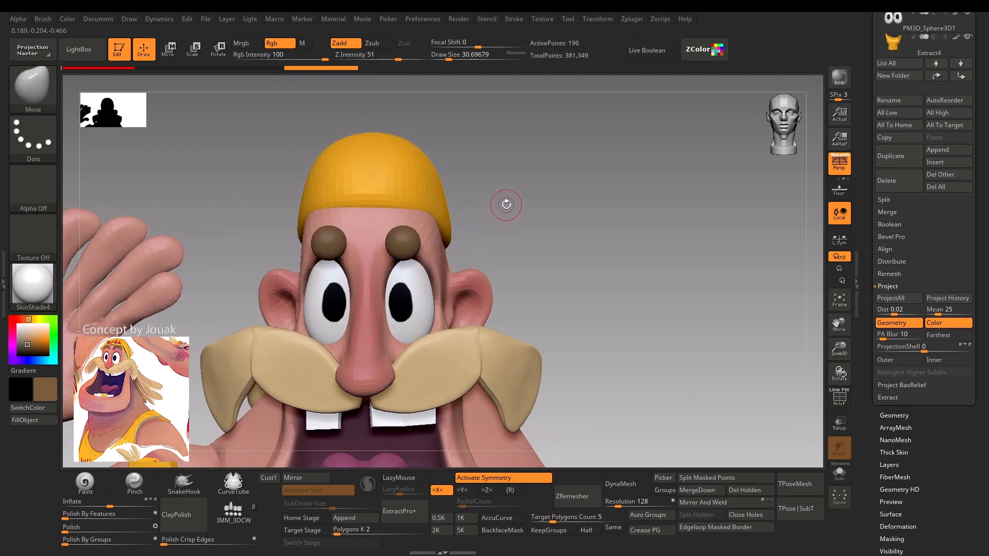
Apply the Bend Curve deformer to the eyebrow spheres and view its handles from above.
key("w")
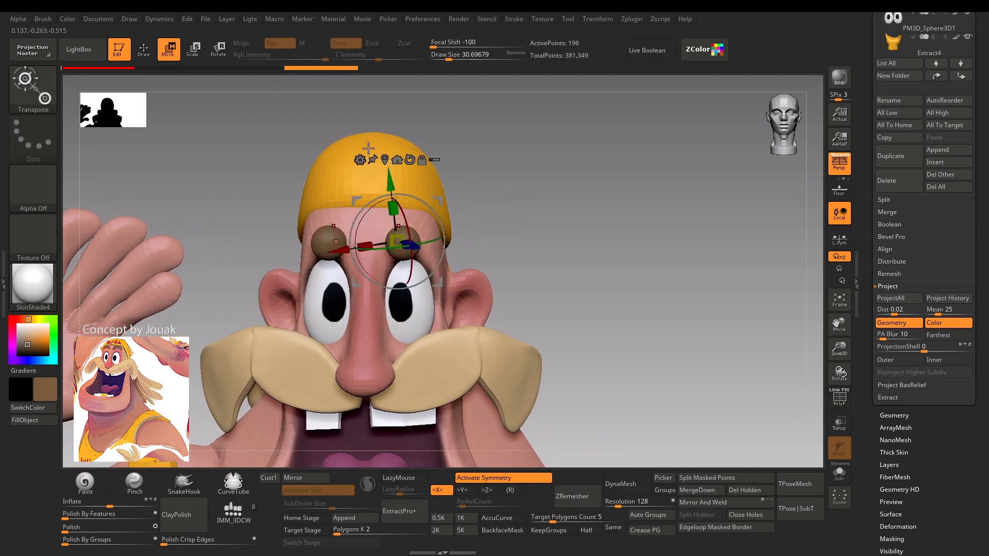
left_click(360, 159)
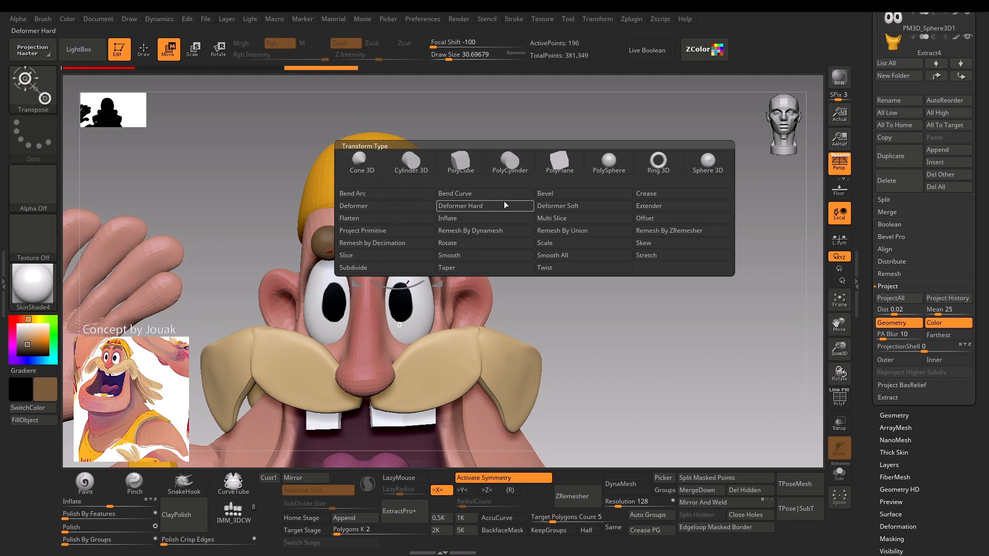
left_click(463, 205)
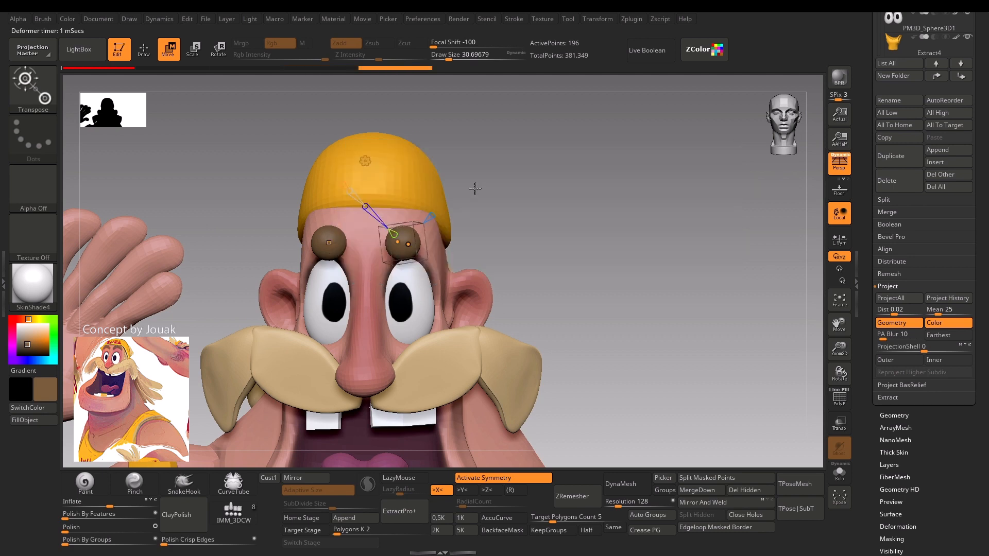
left_click_drag(514, 199, 517, 260)
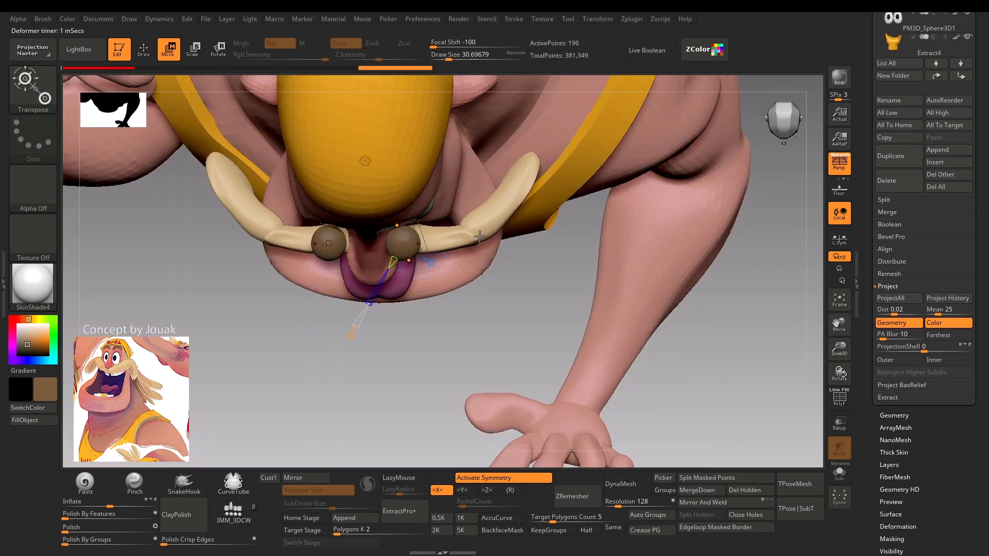
left_click_drag(422, 354, 411, 375, "alt")
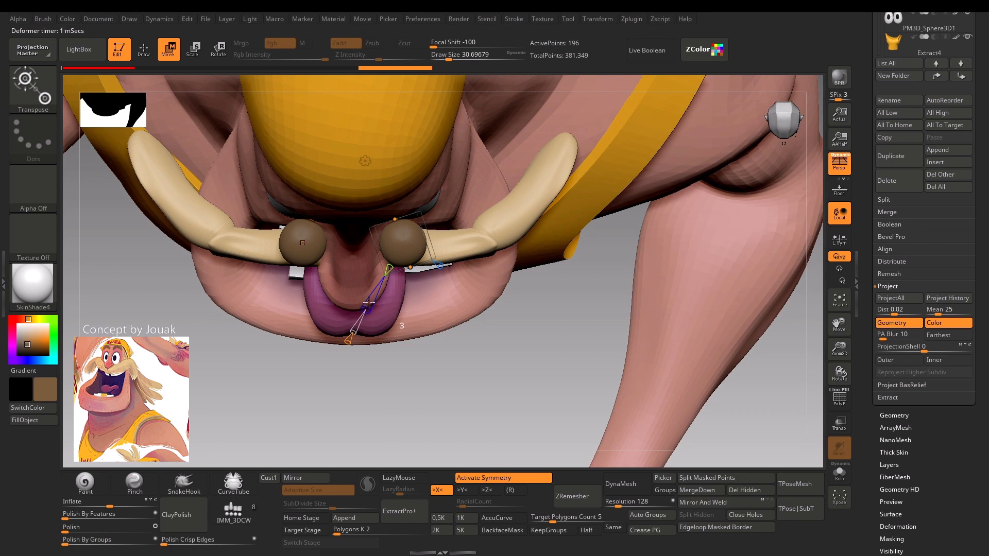
Reorient the bend curve so it runs across the eyebrow sphere and adjust its curve resolution.
left_click_drag(369, 303, 376, 286)
left_click_drag(449, 402, 357, 225)
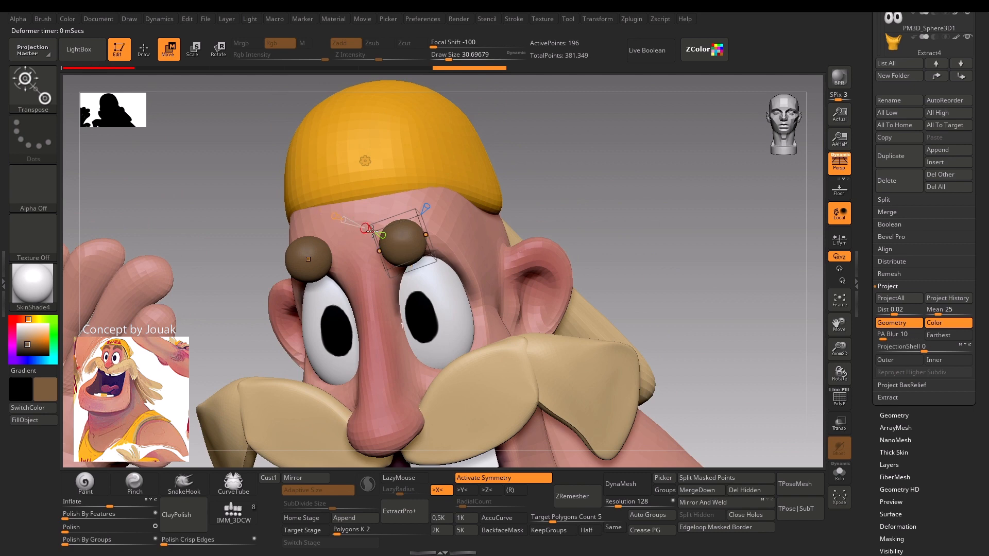
left_click_drag(628, 145, 601, 154)
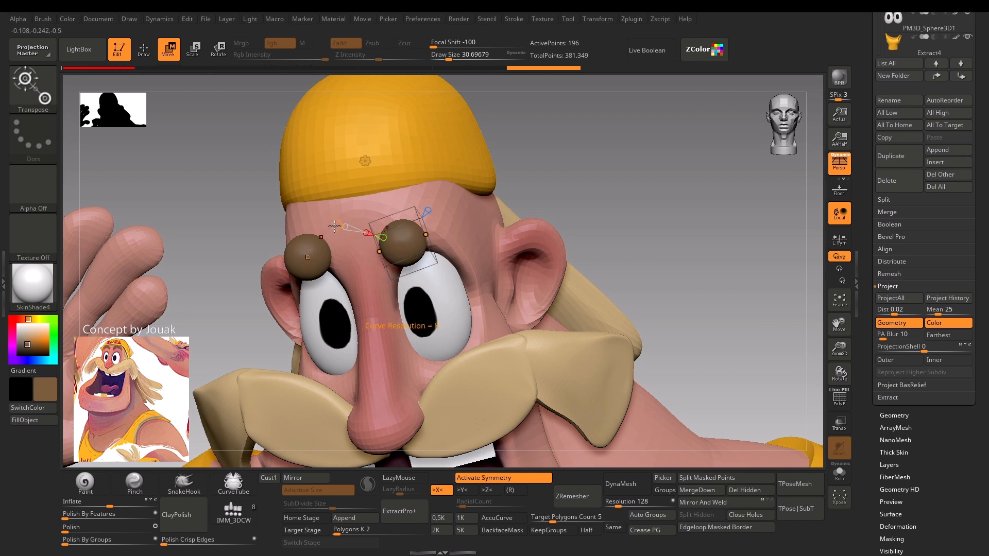
left_click_drag(335, 226, 332, 224)
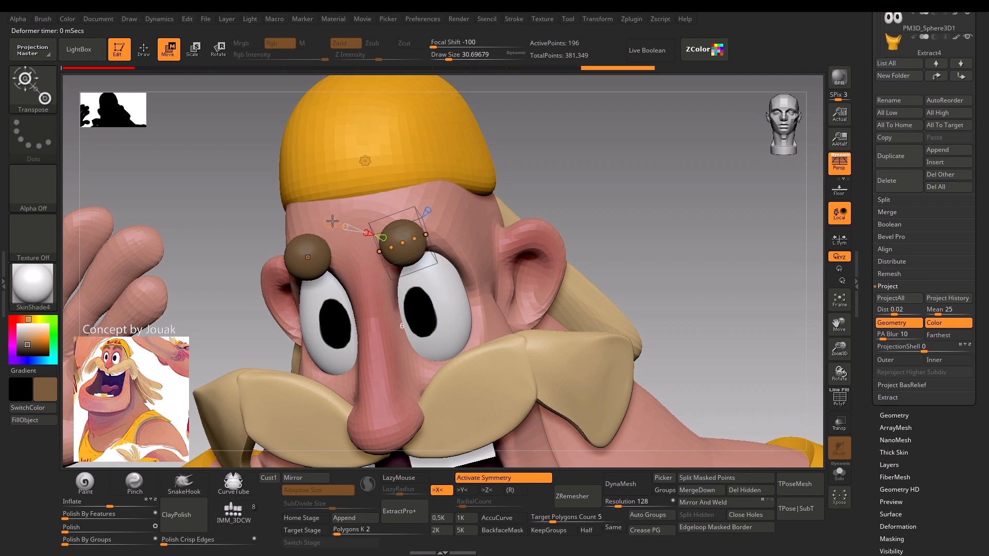
Stretch the spheres sideways with the curve points and bend them into arched eyebrows above the eyes.
left_click_drag(605, 143, 463, 196)
left_click_drag(428, 236, 493, 239)
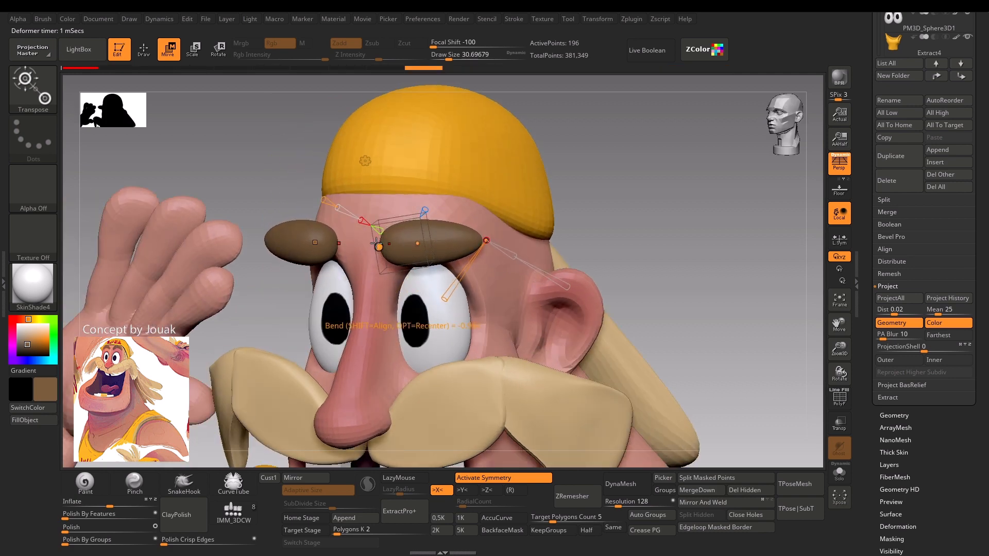
left_click_drag(376, 244, 413, 189)
left_click_drag(583, 130, 531, 165)
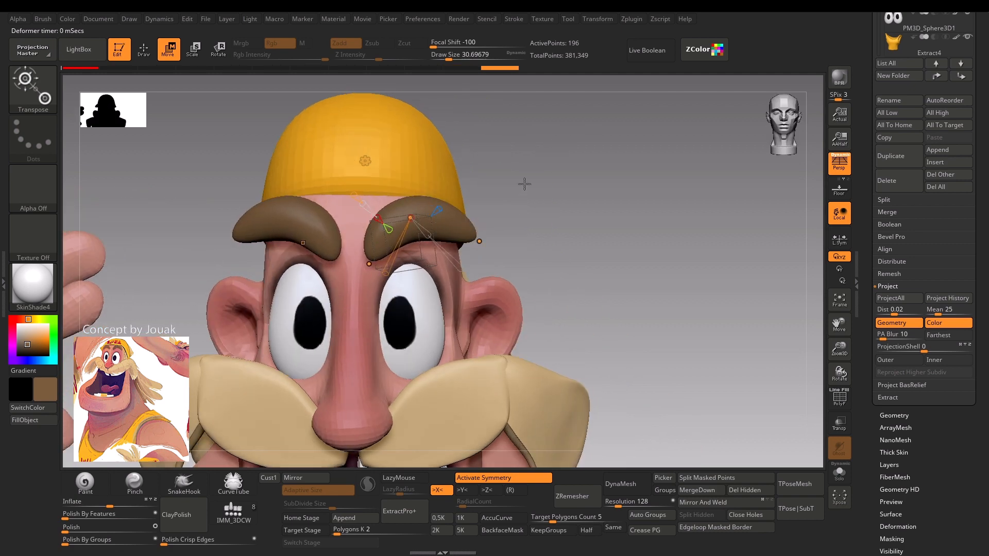
Adjust the bend curve points so the eyebrows' outer ends wrap back around the forehead.
left_click_drag(537, 158, 553, 293)
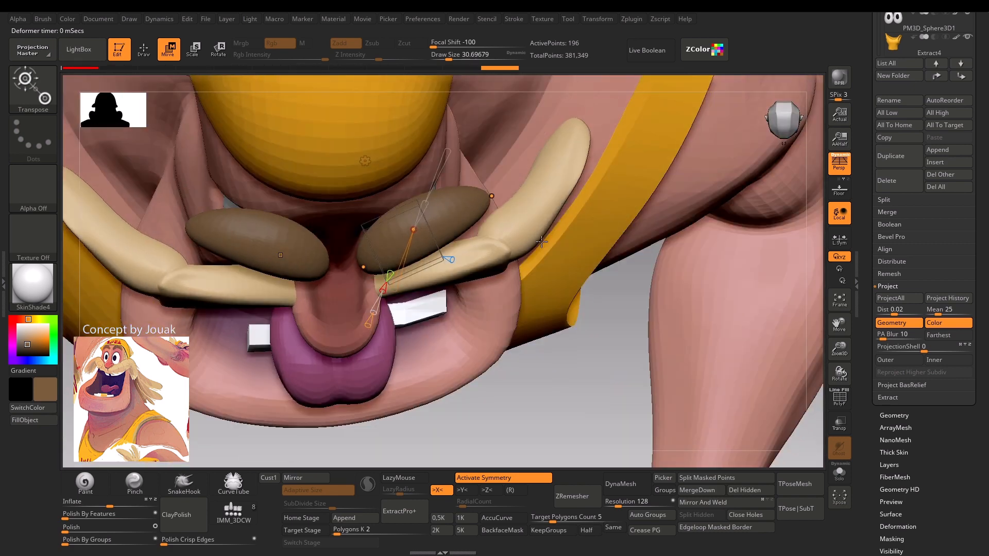
left_click_drag(493, 197, 471, 168)
left_click_drag(411, 226, 415, 228)
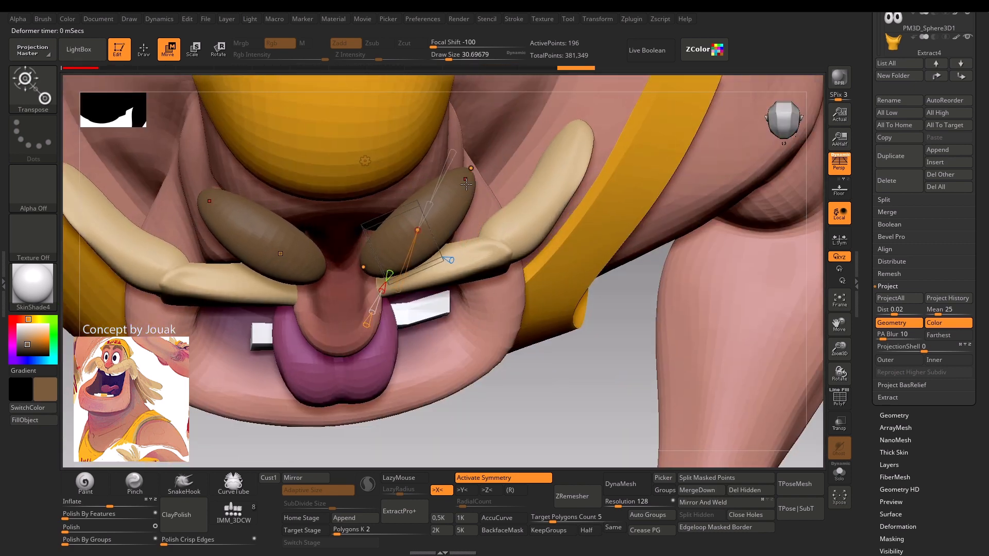
left_click_drag(471, 168, 458, 148)
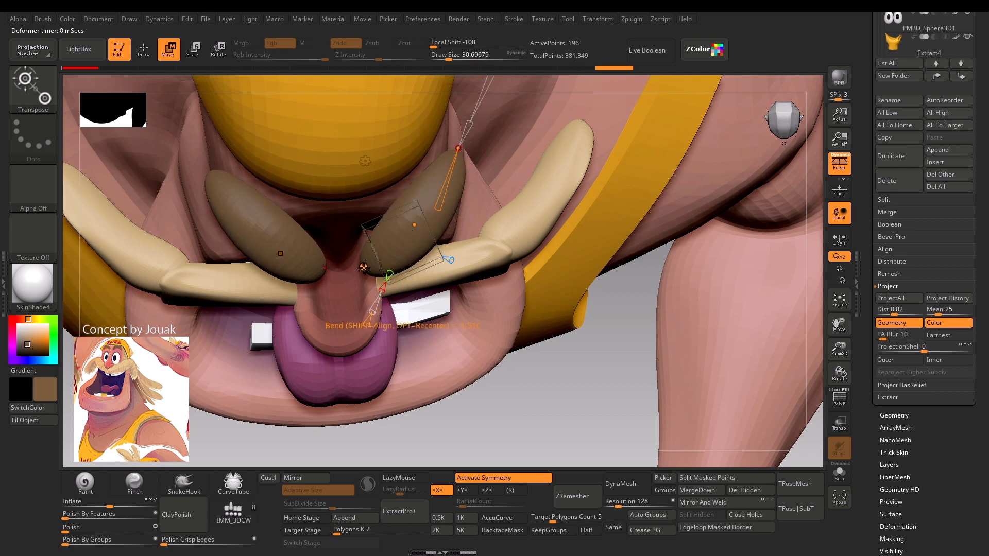
left_click_drag(363, 268, 351, 230)
left_click_drag(495, 466, 410, 251)
mouse_move(423, 204)
left_mouse_down()
mouse_move(490, 176)
mouse_move(402, 196)
mouse_move(413, 209)
left_mouse_up()
left_click_drag(227, 286, 364, 228)
left_click_drag(461, 209, 498, 278, "alt")
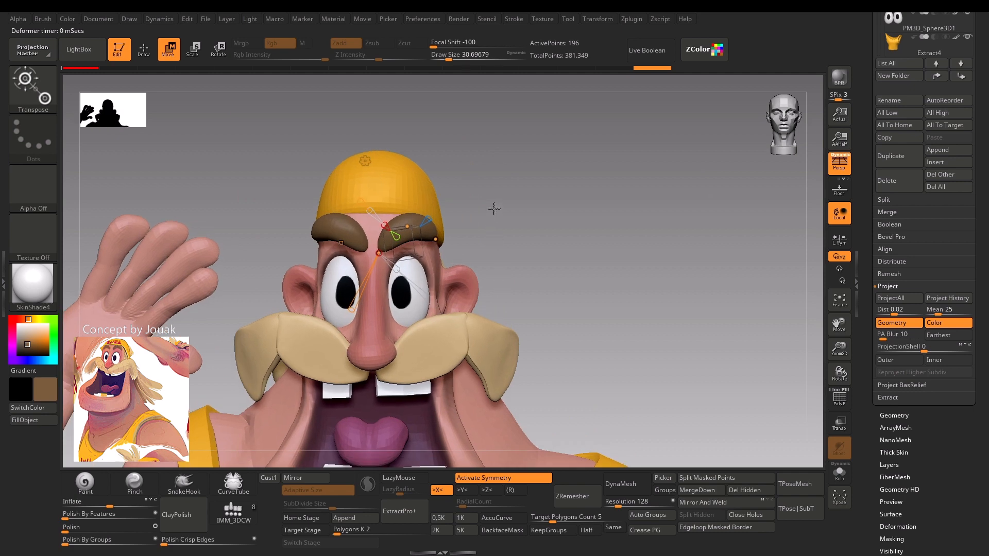
Accept the bend deformation, then shrink the eyebrows and reposition them against the forehead with the gizmo.
key("y")
key("q")
left_click_drag(463, 190, 463, 311, "alt")
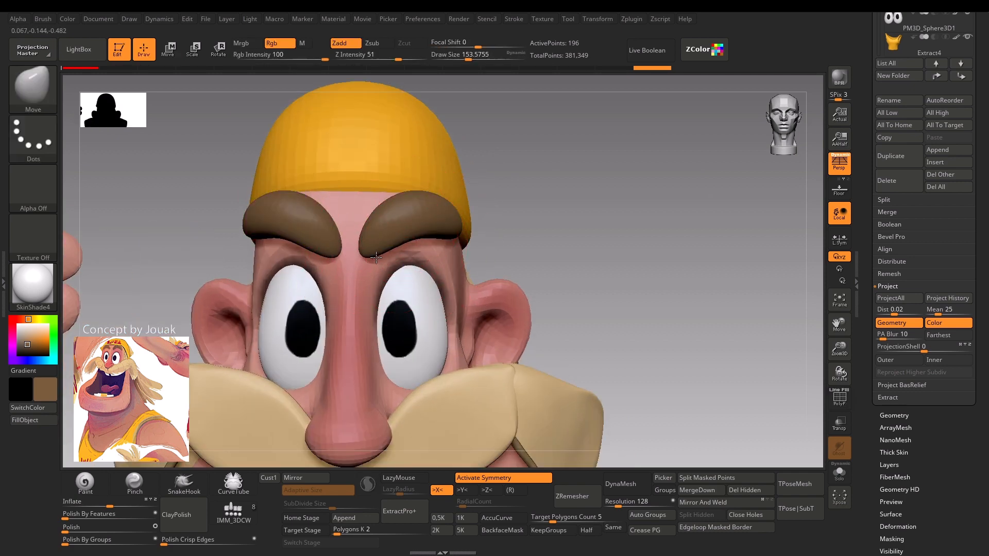
key("w")
left_click_drag(404, 238, 387, 253)
left_click_drag(444, 200, 412, 211)
key("ctrl+b")
left_click_drag(510, 199, 369, 214)
left_click_drag(451, 194, 446, 185)
left_click_drag(456, 355, 453, 437)
Refine the eyebrows' outline and fit to the brow with the Move brush at a draw size of about 83.
key("q")
mouse_move(518, 197)
right_mouse_down("ctrl")
mouse_move(501, 128)
mouse_move(498, 202)
right_mouse_up("ctrl")
key("shift+f")
key("shift+f")
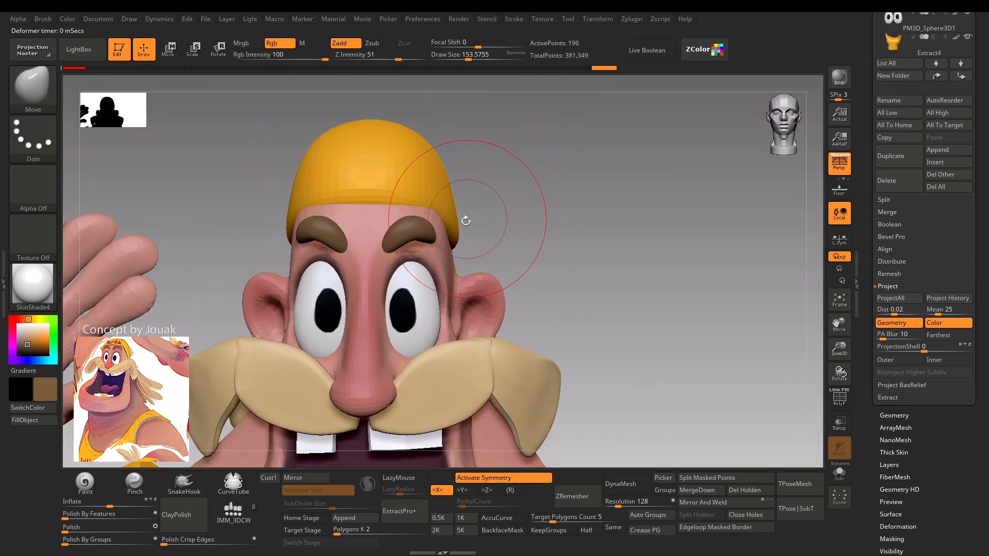
key("w")
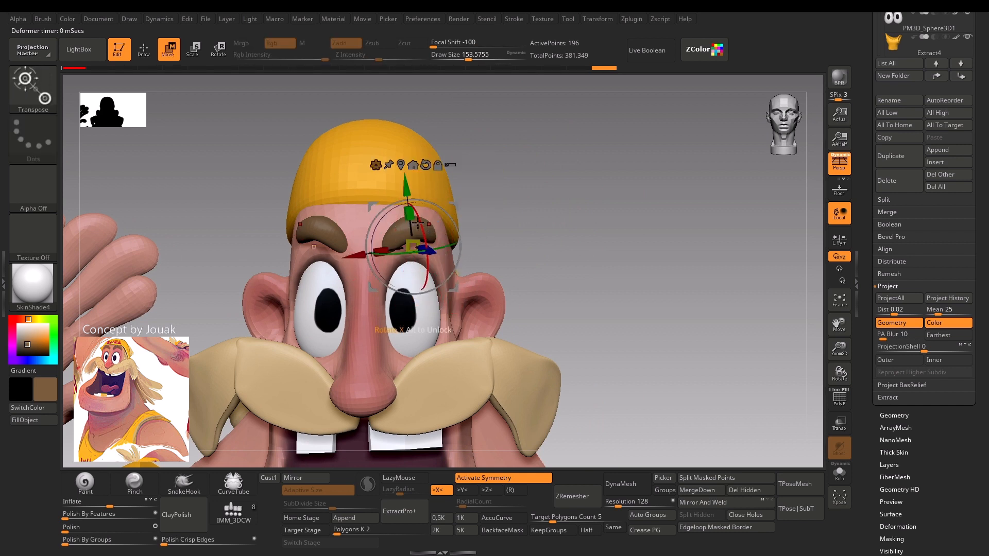
key("q")
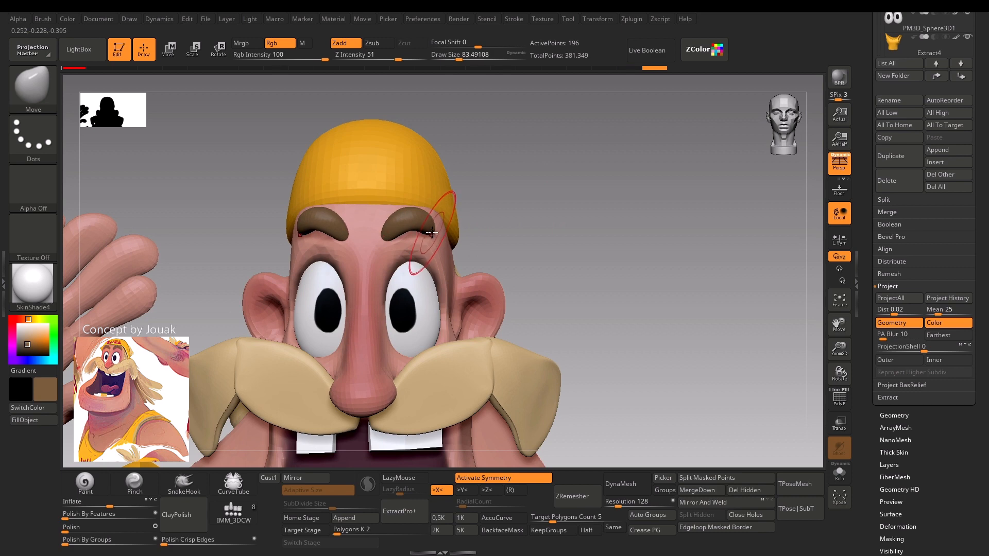
right_click_drag(501, 221, 408, 227)
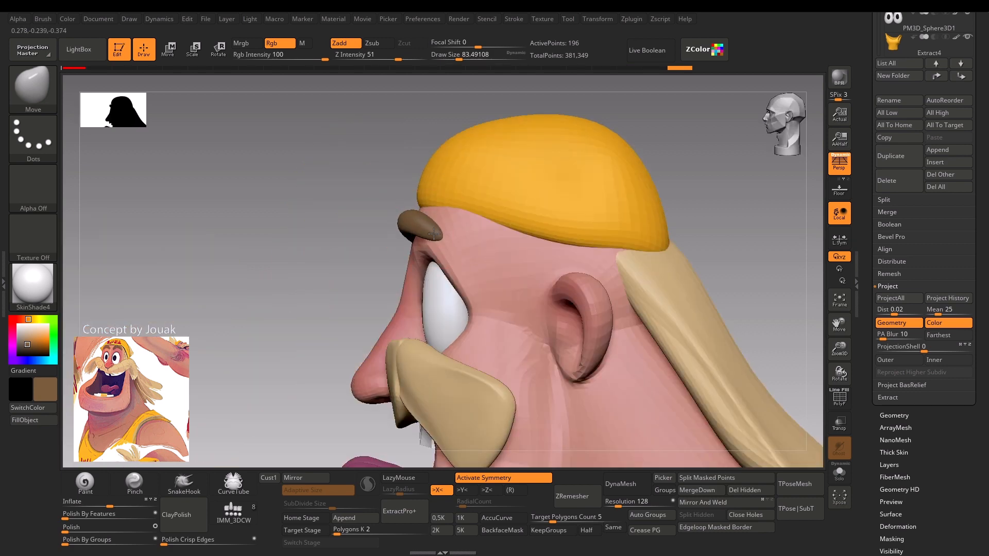
left_click_drag(270, 272, 406, 268)
left_click_drag(500, 177, 491, 222)
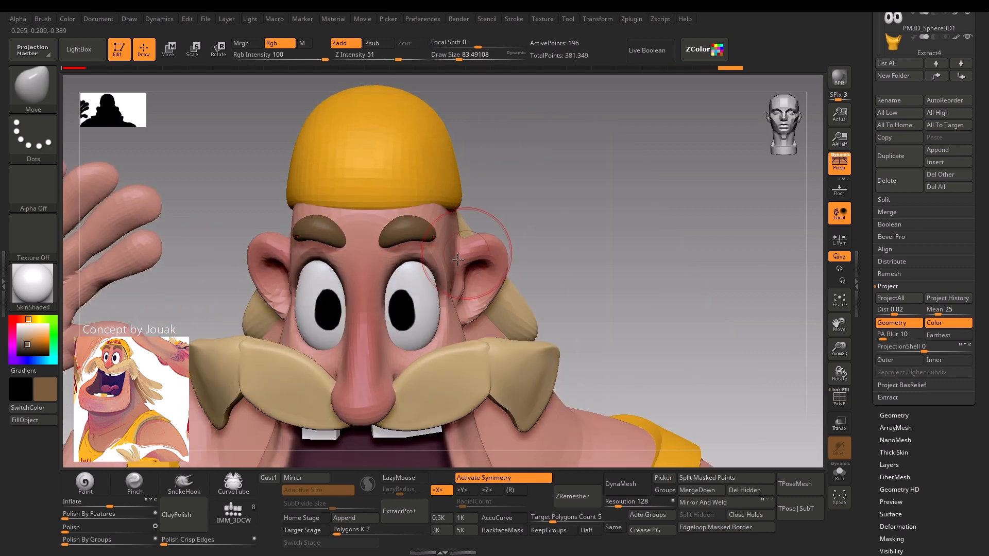
Flatten the front and lower surfaces of the eyebrows with the TrimDynamic brush at a draw size of about 41.
key("b")
key("t")
key("d")
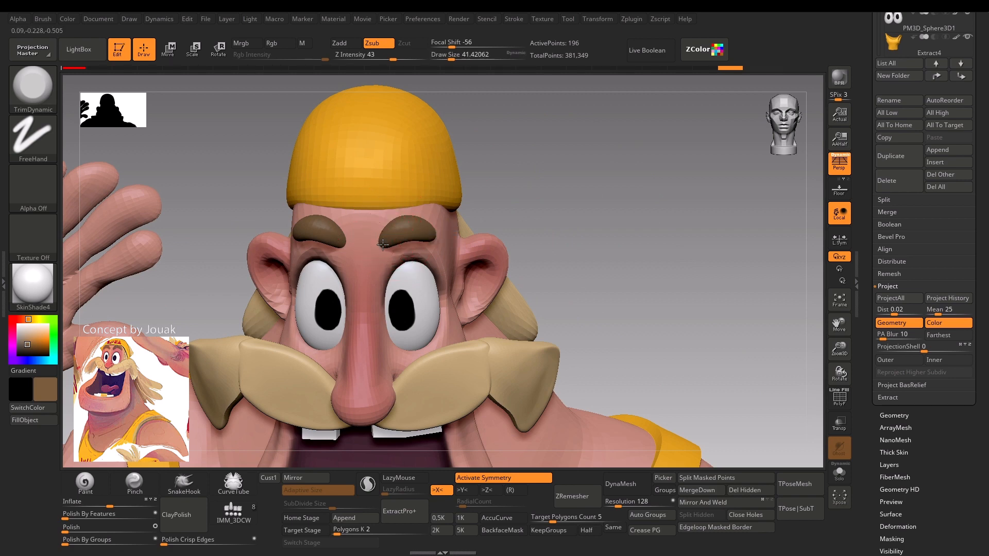
left_click_drag(432, 235, 393, 233)
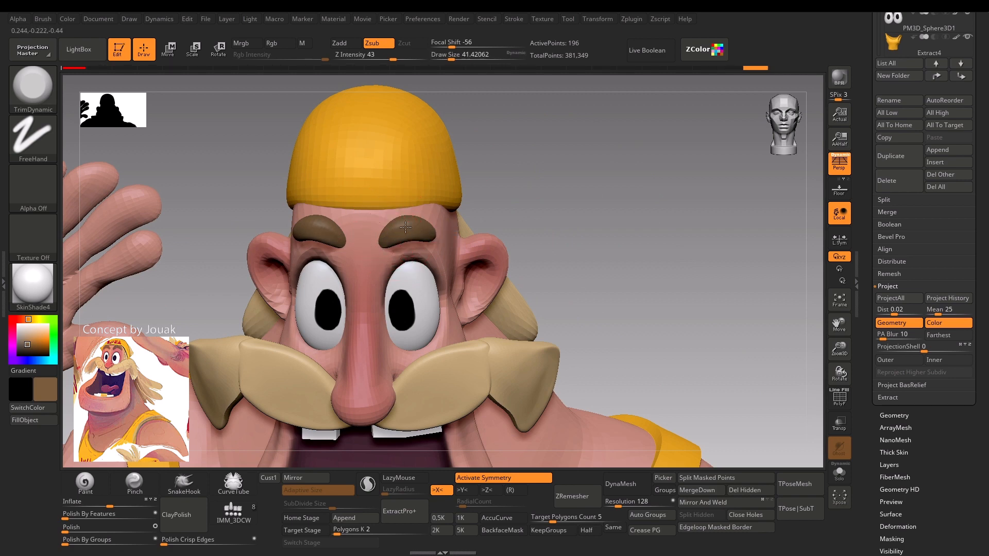
left_click_drag(433, 222, 436, 232)
left_click_drag(576, 175, 536, 247)
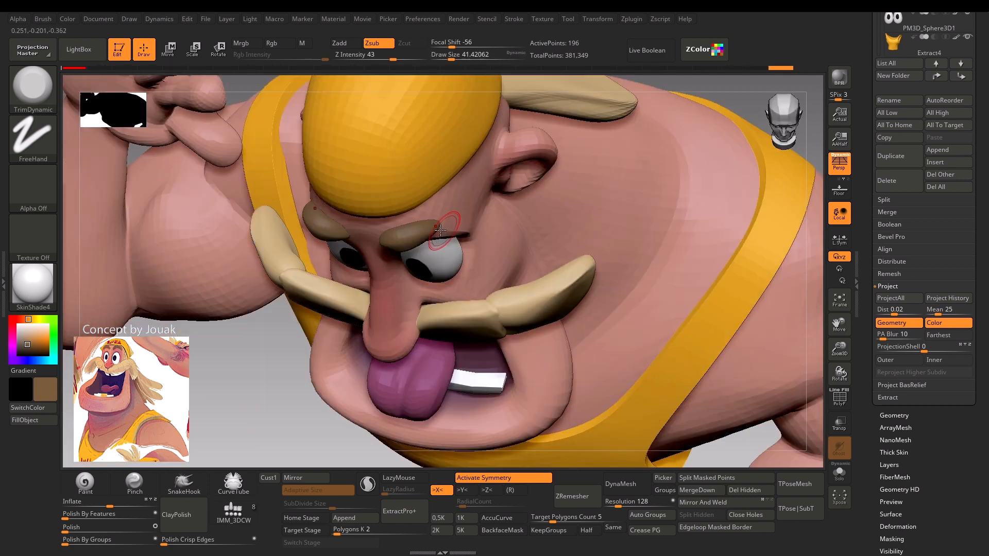
left_click_drag(426, 231, 404, 237)
left_click_drag(262, 342, 221, 340, "shift")
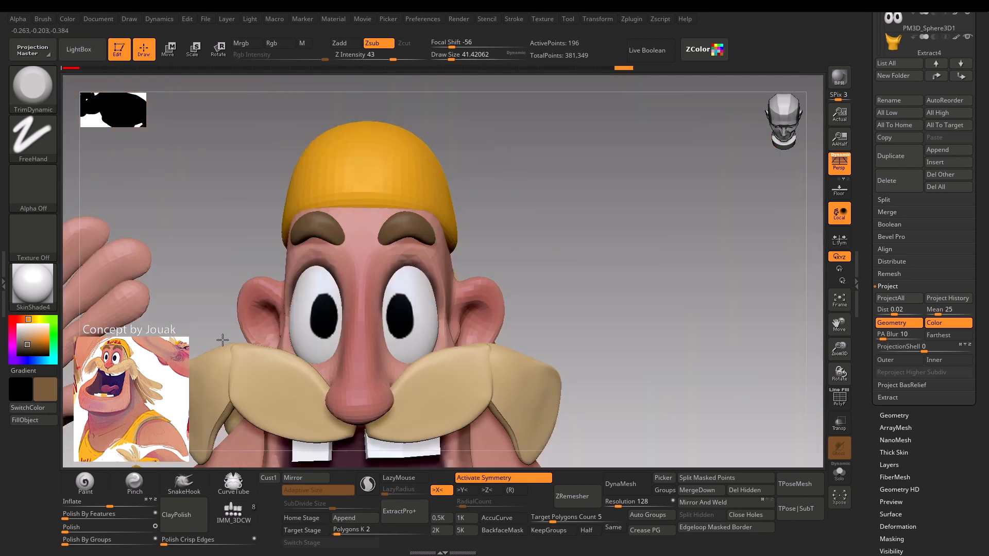
Smooth the eyebrows and reshape their inner and outer ends with the Move brush at a draw size of about 90, reduced to about 68.
scroll(490, 175, "up", 3)
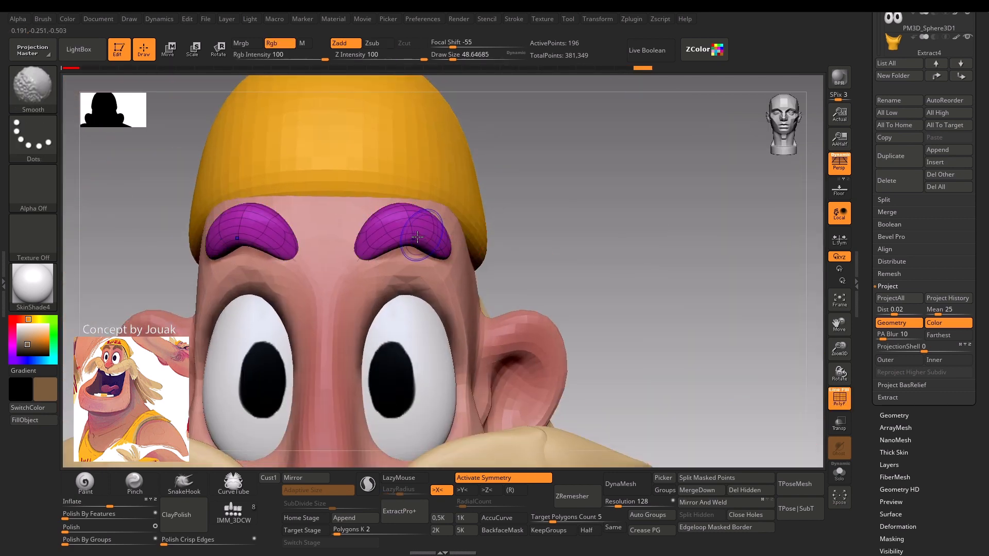
key("b")
key("m")
key("v")
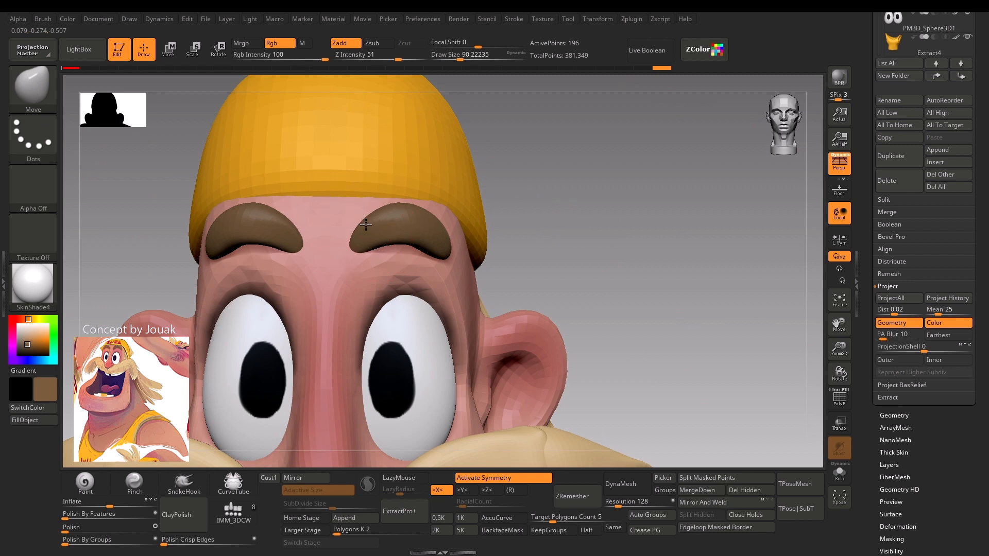
left_click_drag(435, 254, 445, 247)
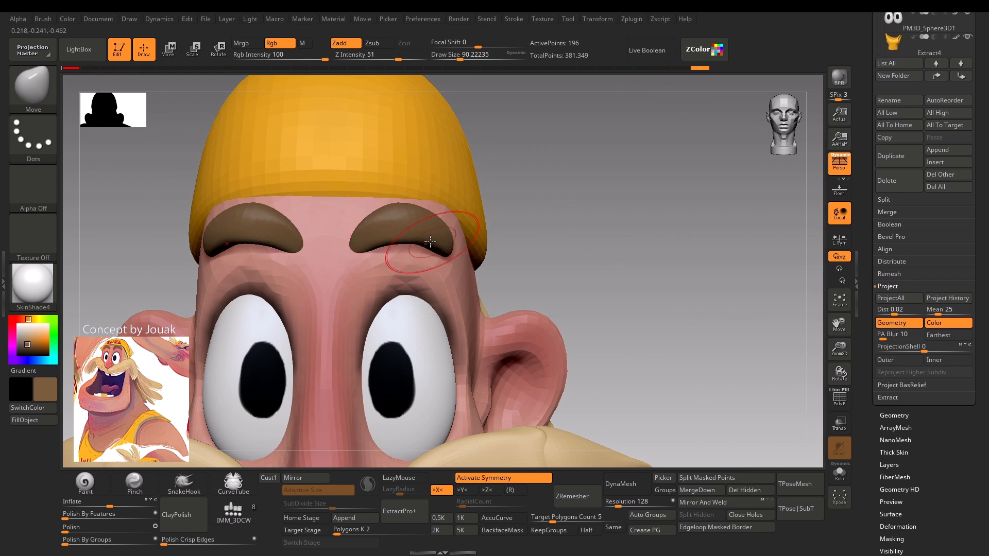
key("w")
key("q")
key("s")
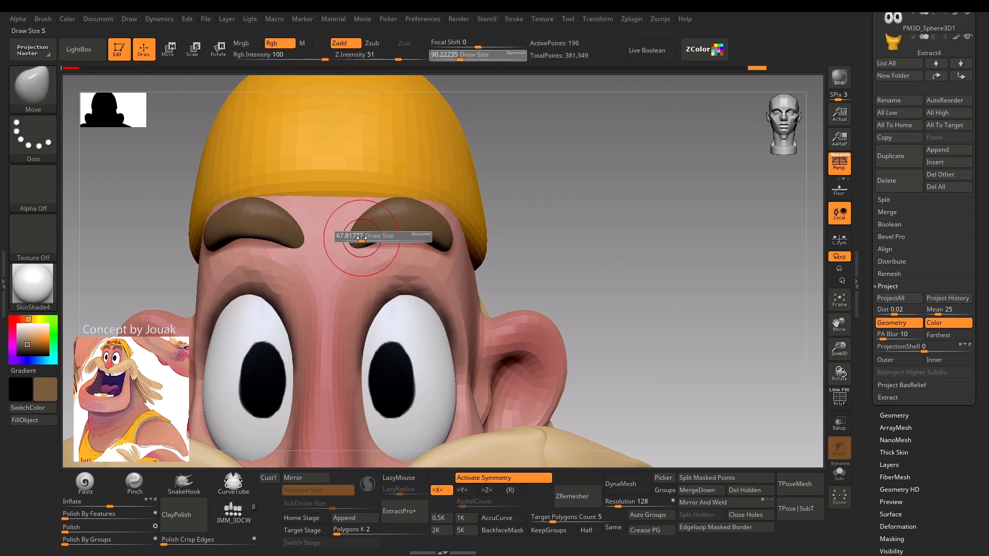
left_click_drag(362, 238, 359, 241)
Adjust the overall eyebrow arch with the Move brush at a draw size of about 132.
left_click_drag(526, 200, 402, 236)
key("s")
left_click_drag(254, 281, 330, 279)
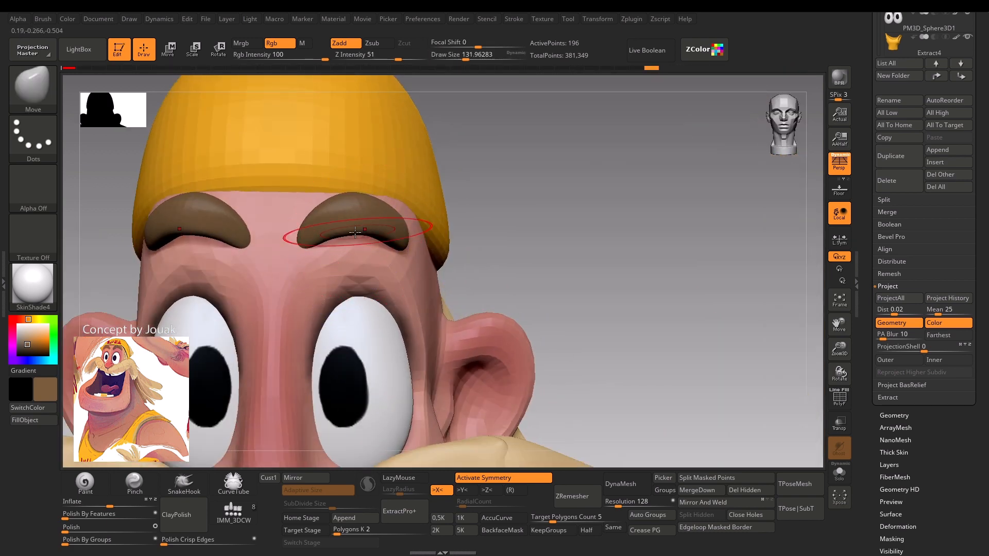
left_click_drag(502, 190, 480, 83, "alt")
left_click_drag(481, 210, 505, 247, "alt")
Scale the eyebrows' height to about 0.88 with the gizmo.
key("w")
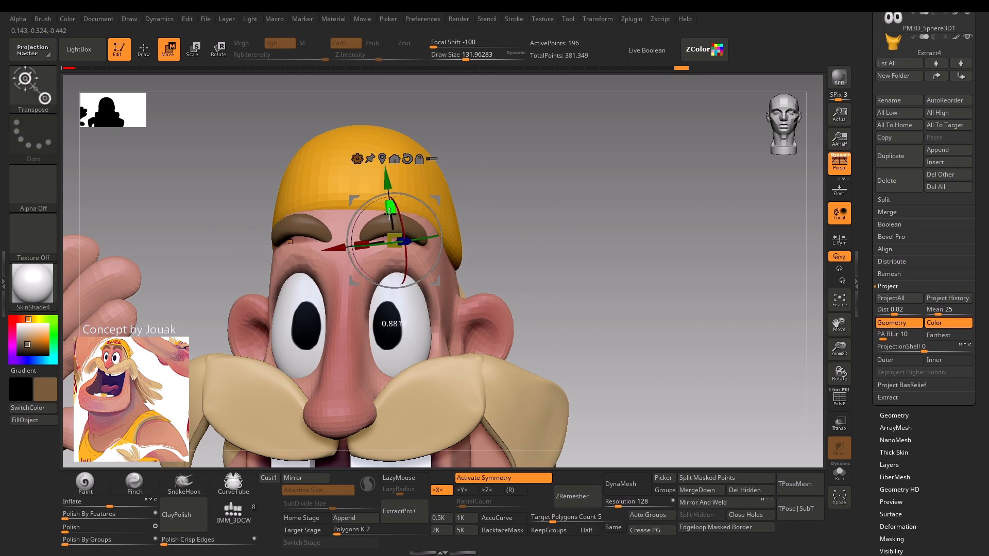
left_click_drag(390, 214, 390, 215)
key("q")
left_click_drag(523, 207, 430, 225, "shift")
left_click_drag(335, 269, 341, 335)
Trim the eyebrow surfaces with the TrimDynamic brush at a draw size of about 44.
key("s")
left_click_drag(420, 188, 416, 188)
left_click_drag(412, 187, 413, 186)
key("s")
left_click_drag(408, 181, 411, 180)
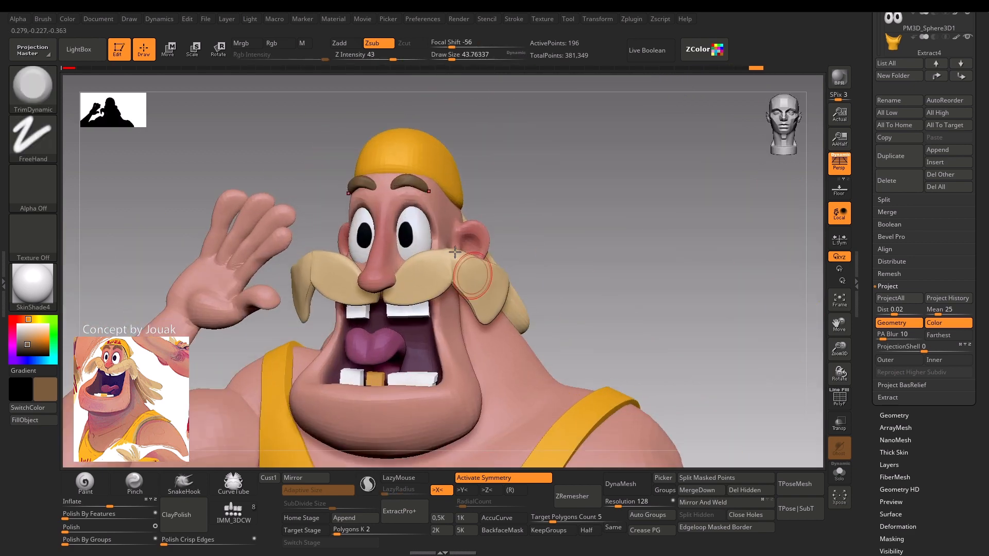
mouse_move(527, 186)
left_mouse_down("alt")
mouse_move(525, 221)
mouse_move(487, 205)
left_mouse_up("alt")
Select the body at its higher subdivision level and ready the Clay brush with X symmetry and a draw size of about 62.
key("s")
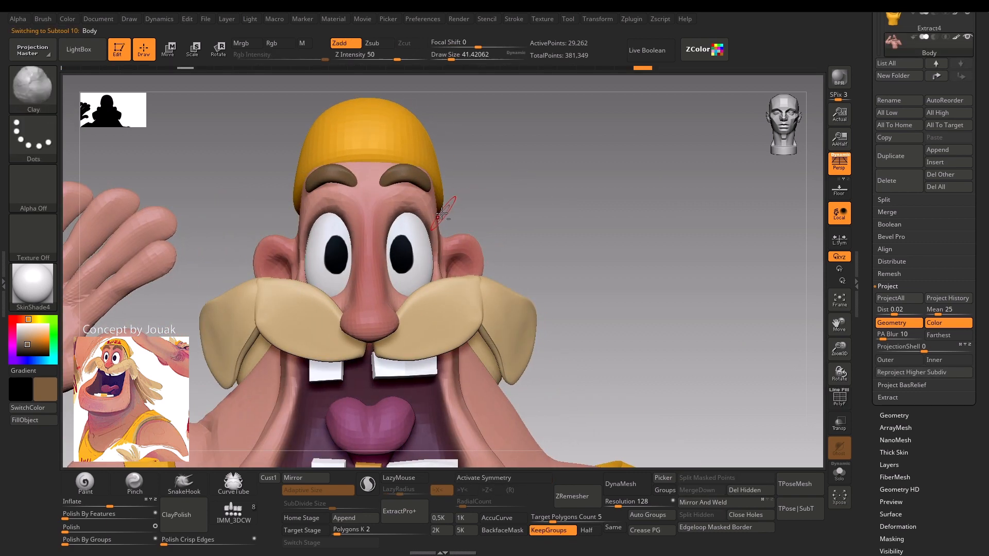
left_click_drag(427, 219, 436, 242)
key("s")
left_click_drag(462, 202, 421, 215)
key("x")
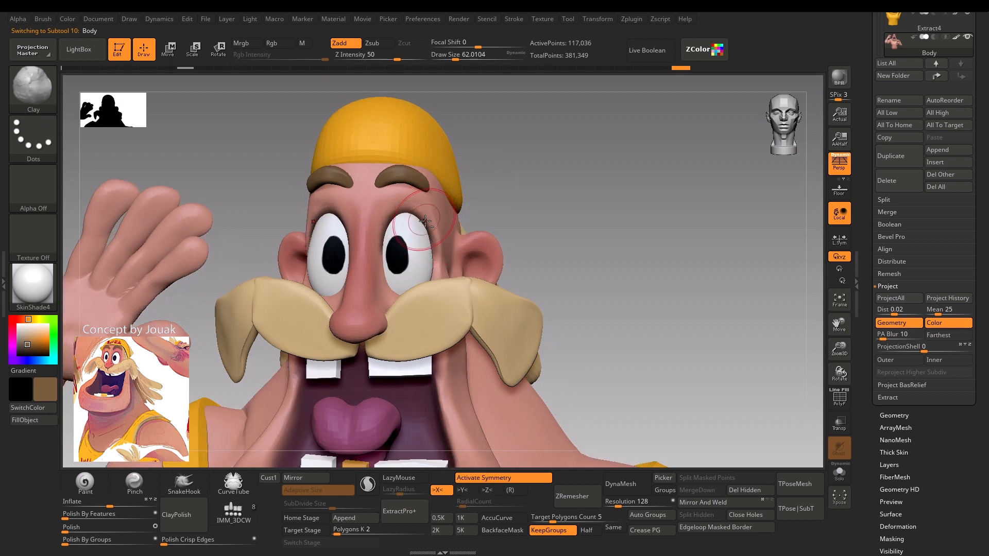
Try building up the face around the nose with the Clay brush at a draw size of about 74 and undo the strokes.
key("ctrl+z")
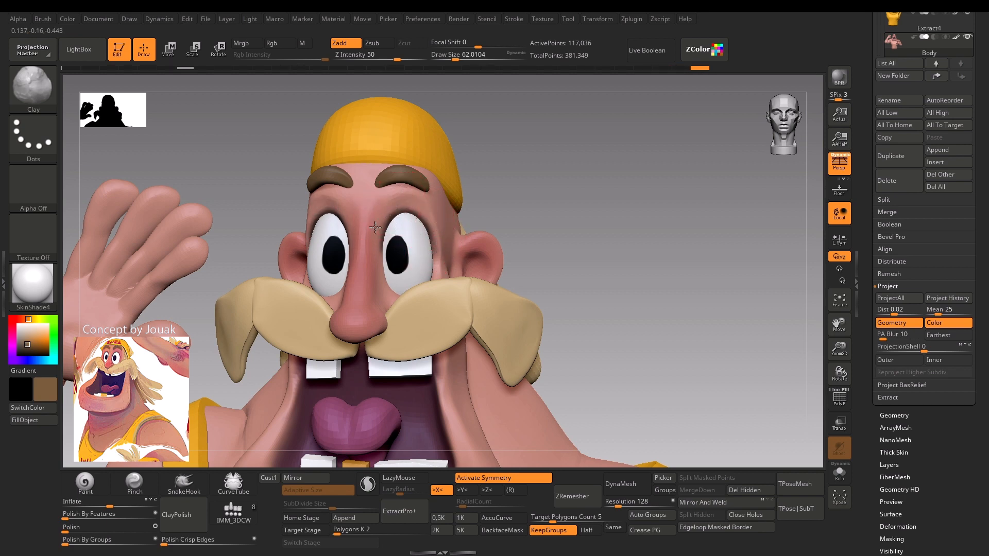
mouse_move(497, 212)
left_mouse_down("alt")
mouse_move(512, 186)
mouse_move(505, 159)
mouse_move(507, 206)
left_mouse_up("alt")
left_click_drag(395, 253, 380, 254)
key("bracketright")
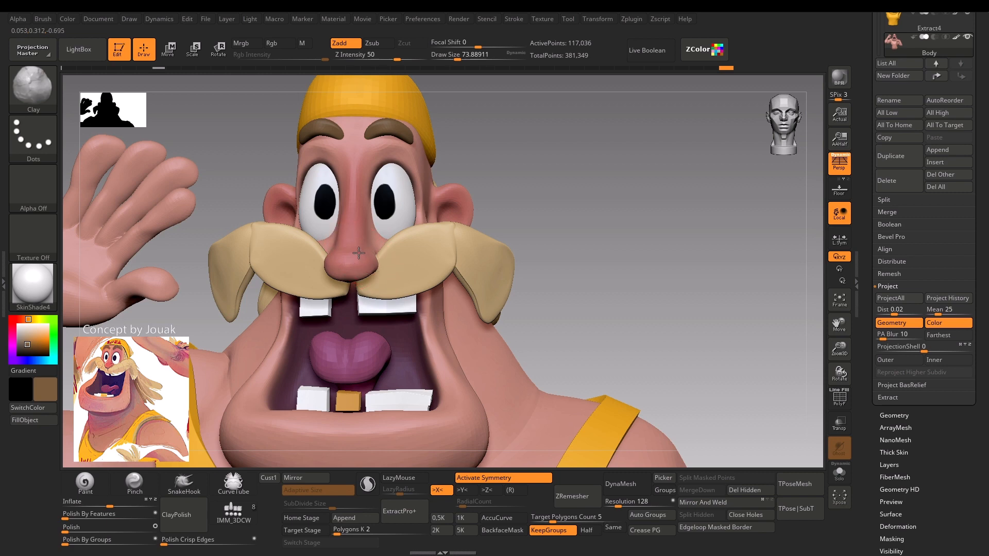
key("ctrl+z")
key("ctrl+z")
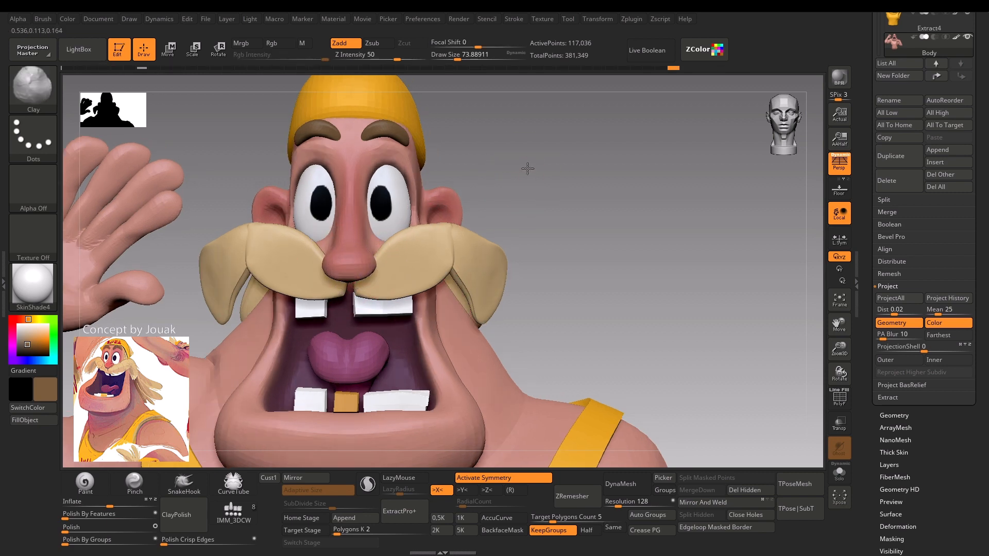
Define the sides of the nose tip and carve nostrils underneath with the Clay brush at a draw size of about 46 to 49.
key("bracketleft")
key("bracketleft")
key("bracketleft")
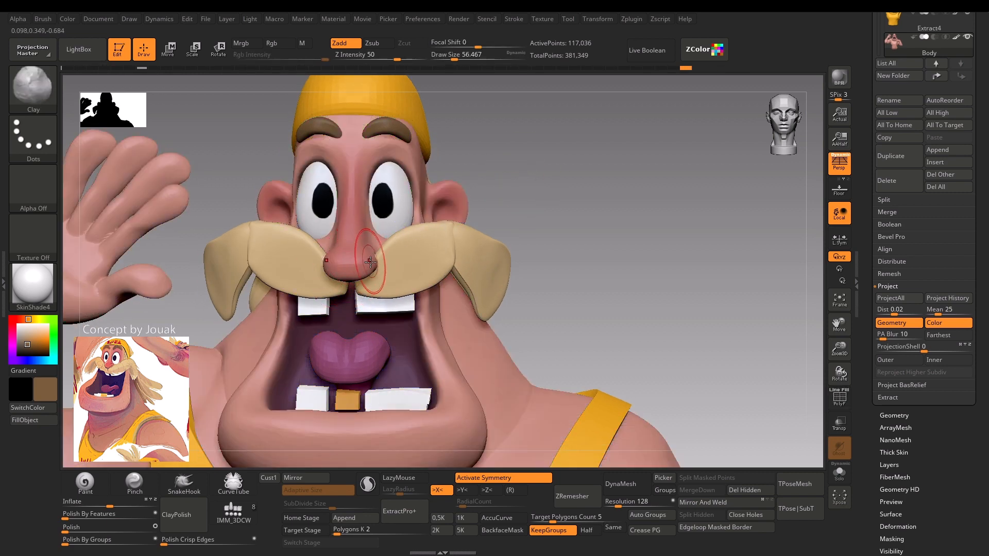
left_click_drag(363, 262, 359, 272)
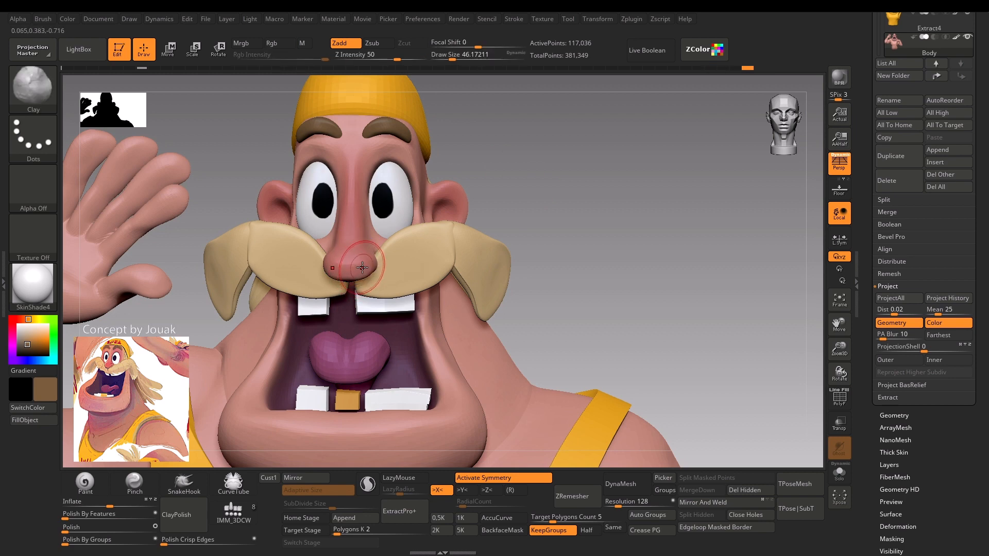
left_click_drag(522, 189, 390, 252)
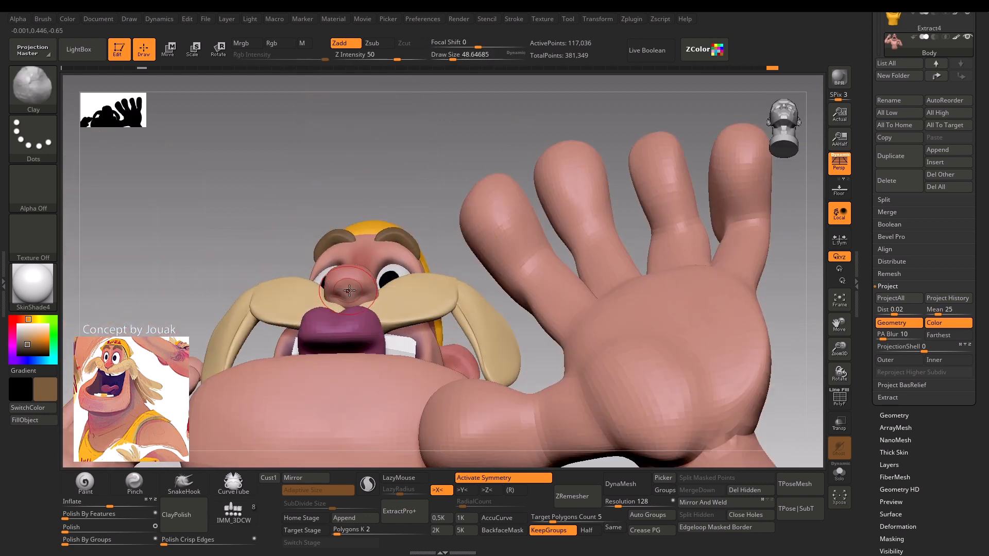
left_click_drag(366, 282, 364, 291)
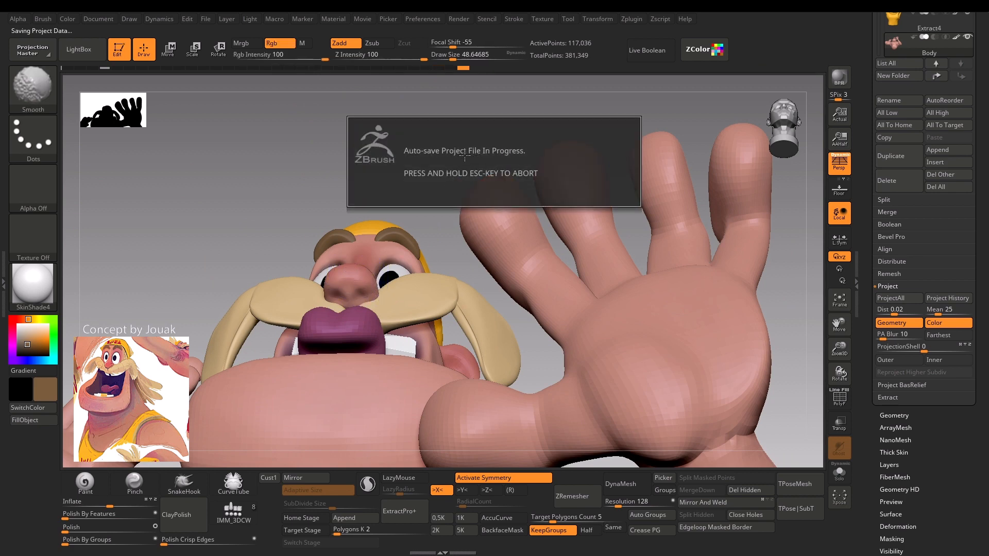
left_click_drag(464, 156, 451, 177)
left_click_drag(463, 126, 459, 178)
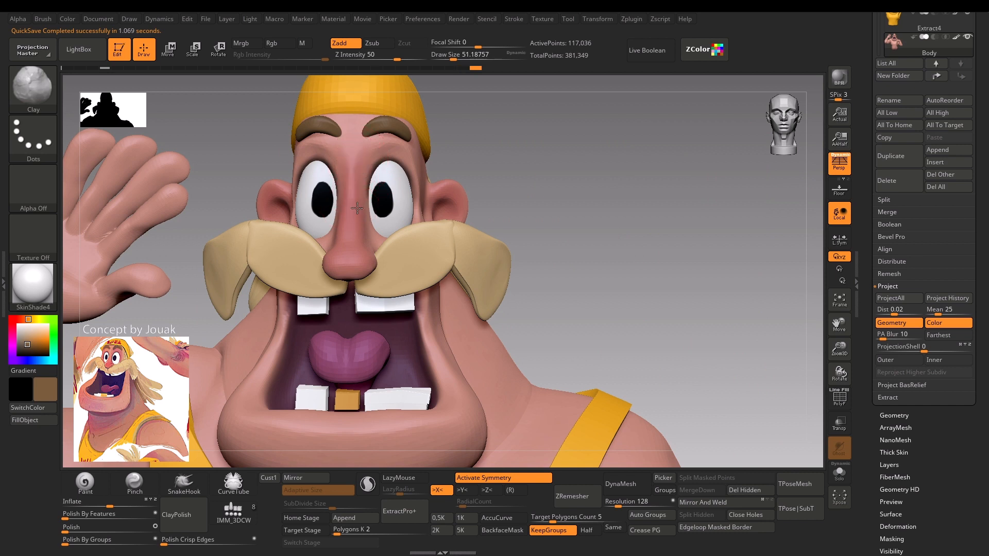
Sculpt the nose bridge and the inside of the ears with the Clay brush at a draw size of about 51.
left_click_drag(357, 208, 361, 160, "alt")
left_click_drag(358, 235, 355, 163, "alt")
right_click_drag(472, 187, 472, 193)
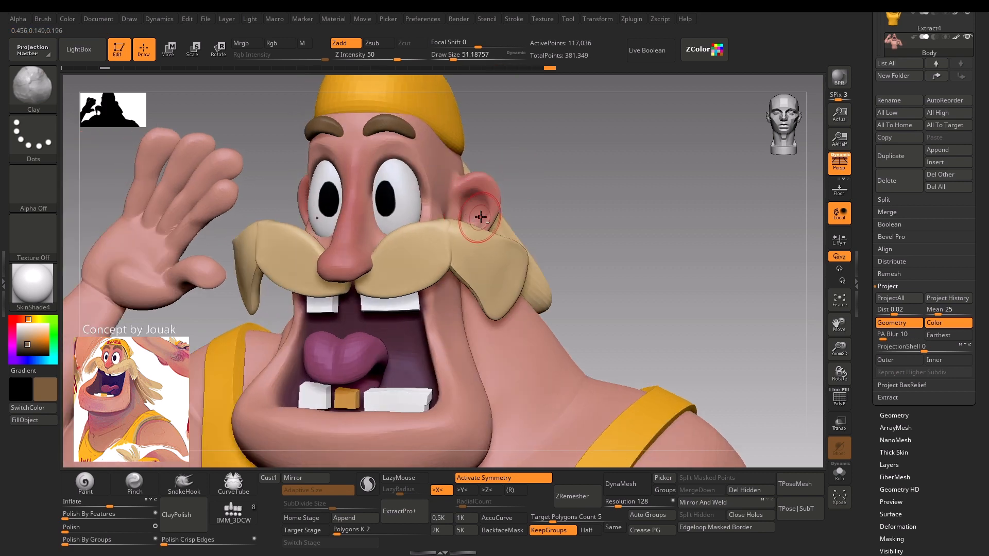
mouse_move(490, 213)
right_mouse_down()
mouse_move(538, 183)
mouse_move(545, 119)
mouse_move(563, 159)
mouse_move(550, 171)
mouse_move(529, 166)
right_mouse_up()
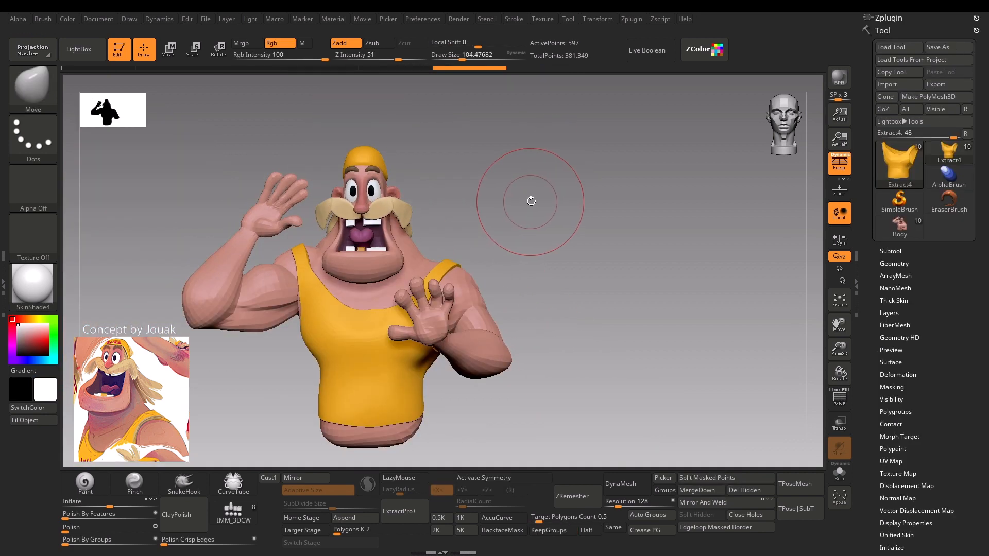
Select the yellow tank top and reshape its chest and neckline with the Move brush at a draw size of about 46 to 80.
mouse_move(529, 199)
right_mouse_down()
mouse_move(545, 192)
mouse_move(515, 216)
right_mouse_up()
key("s")
left_click_drag(402, 315, 398, 315)
left_click_drag(394, 315, 388, 324)
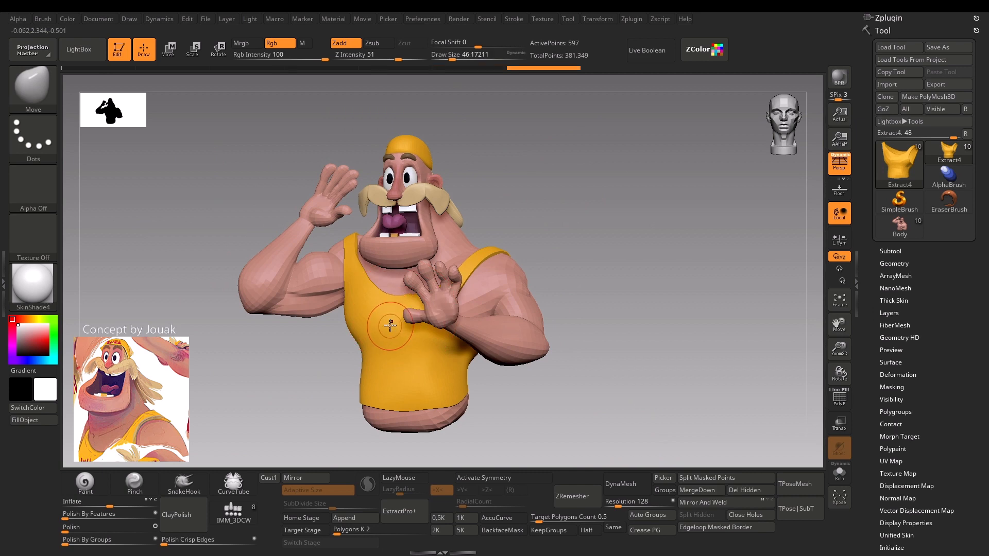
right_click_drag(278, 374, 306, 346)
right_click_drag(307, 346, 304, 366, "ctrl")
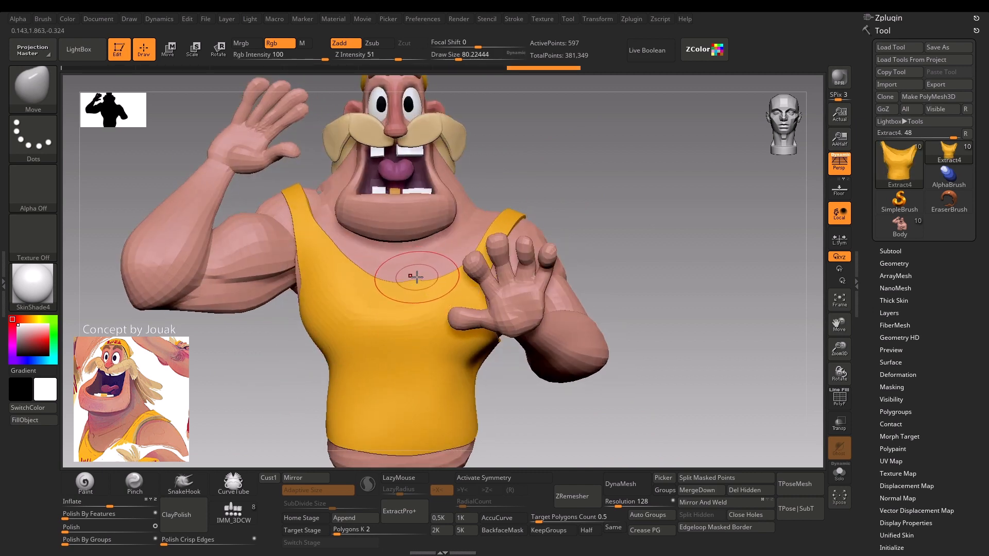
key("s")
left_click_drag(417, 278, 448, 258)
mouse_move(550, 157)
right_mouse_down()
mouse_move(566, 167)
mouse_move(554, 169)
right_mouse_up()
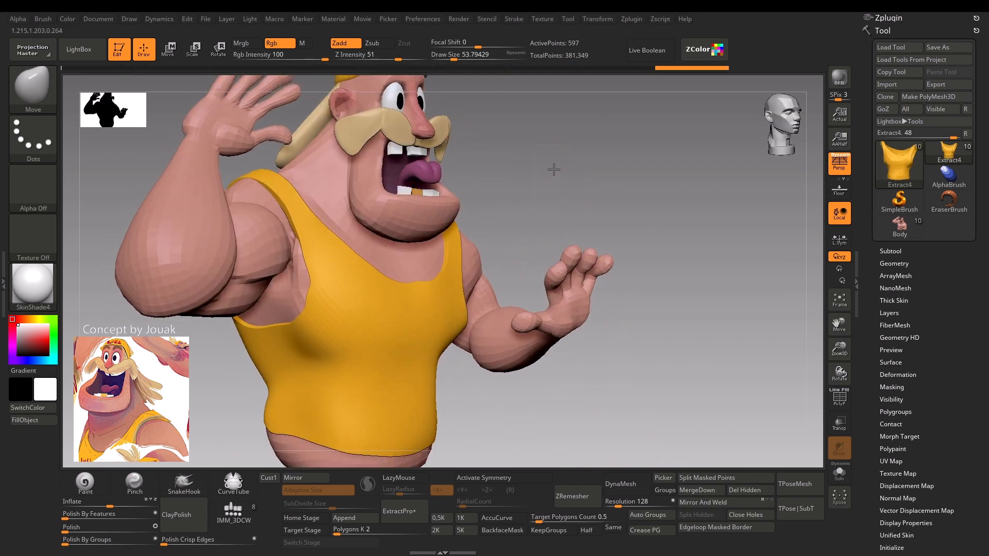
Adjust the tank top's lower hem around the waist with the Move brush, enlarging the draw size to about 128.
key("s")
left_click_drag(405, 405, 419, 428)
key("s")
mouse_move(456, 450)
right_mouse_down("ctrl")
mouse_move(450, 406)
mouse_move(426, 427)
right_mouse_up("ctrl")
mouse_move(303, 427)
right_mouse_down()
mouse_move(327, 366)
mouse_move(296, 410)
mouse_move(331, 398)
mouse_move(448, 410)
mouse_move(386, 364)
right_mouse_up()
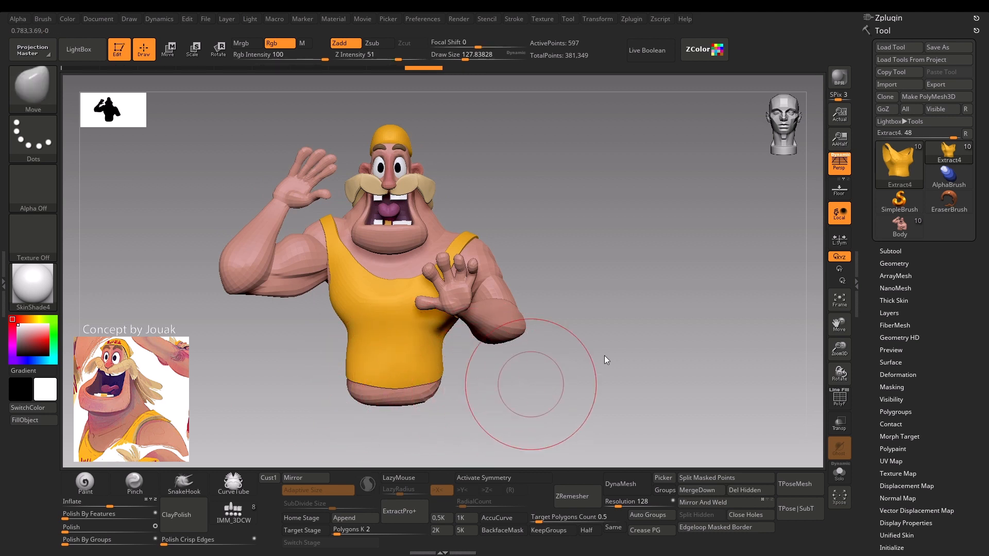
Apply ClayPolish to the tank top with Max 25 and Min 0.
left_click(899, 263)
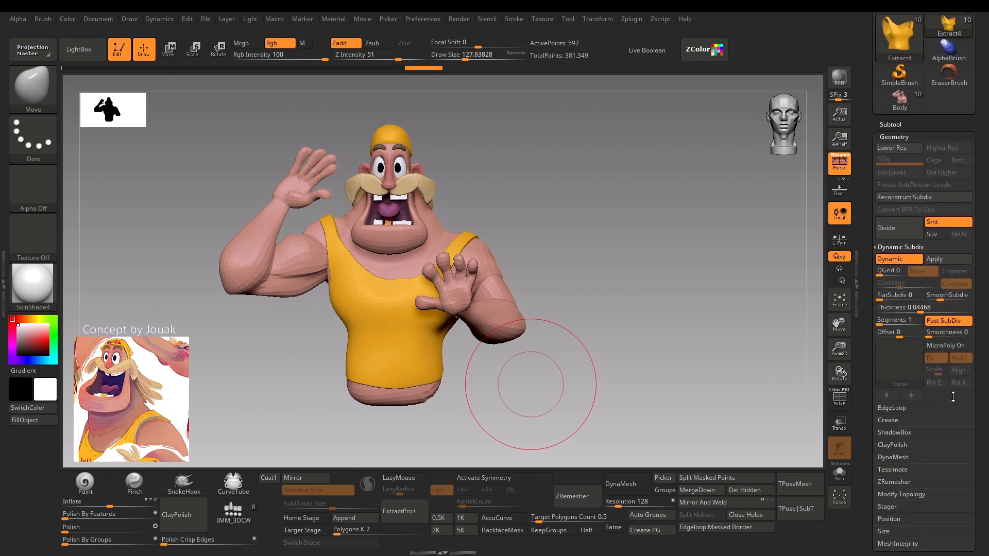
left_click_drag(979, 415, 962, 389)
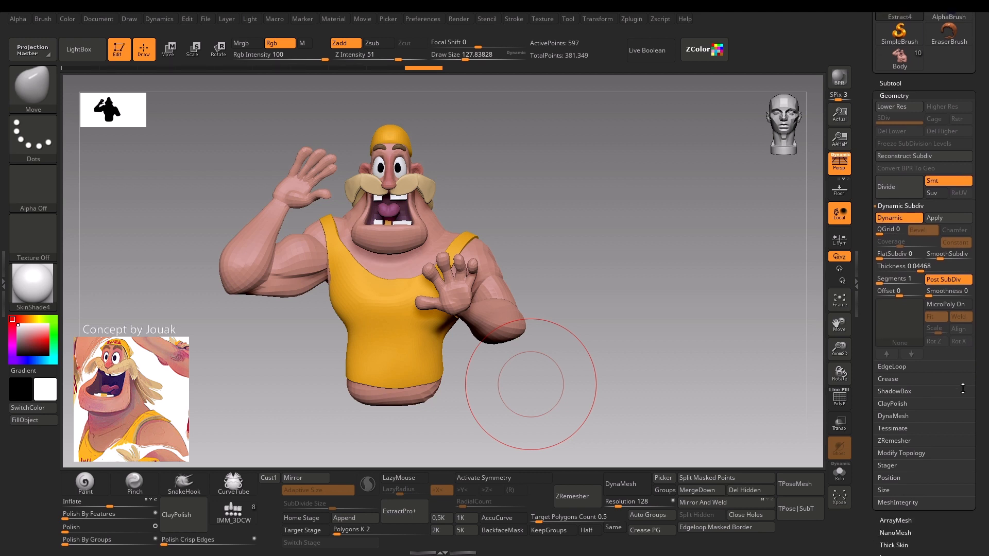
left_click(904, 406)
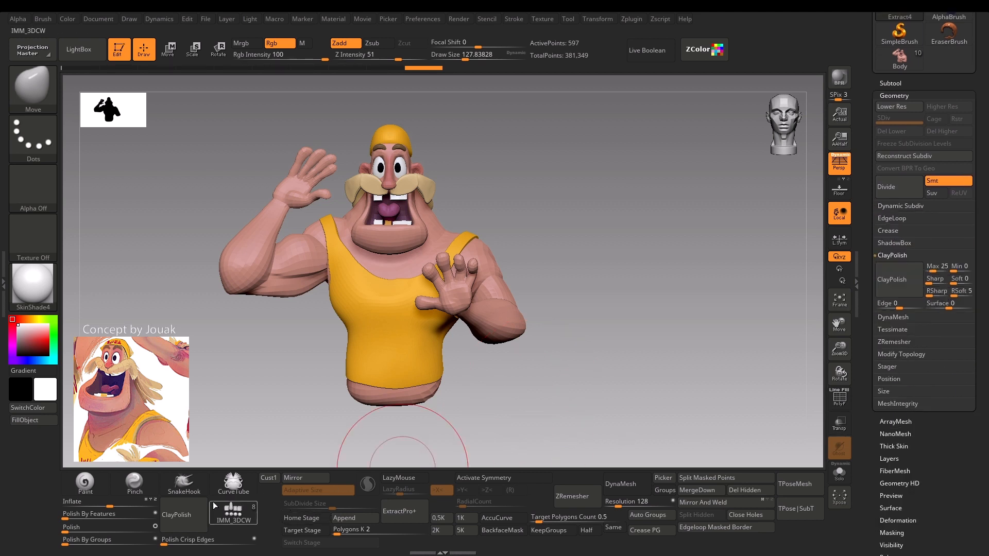
left_click(905, 287)
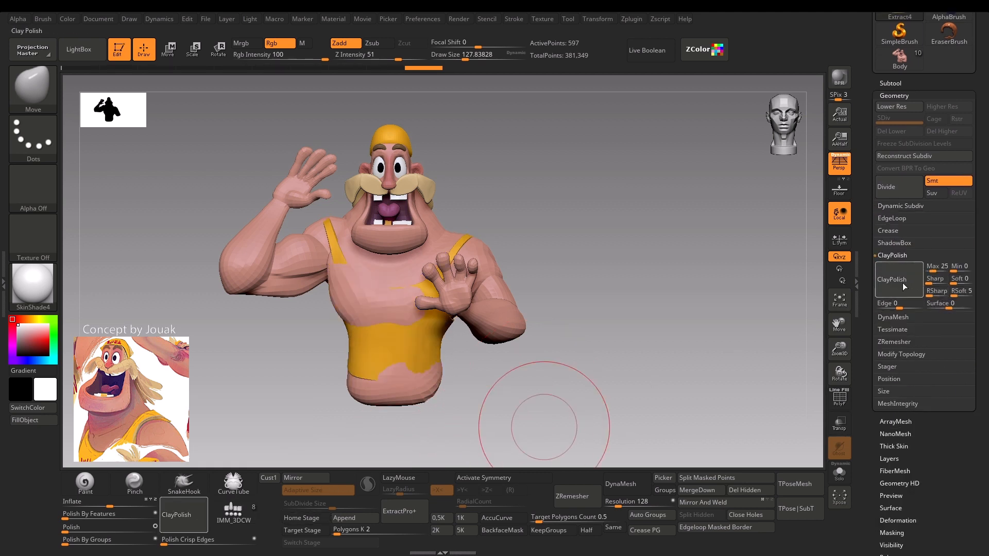
Pull the front of the tank top out over the chest and belly with the Move brush at a draw size of about 128 to 202.
left_click_drag(330, 402, 300, 406)
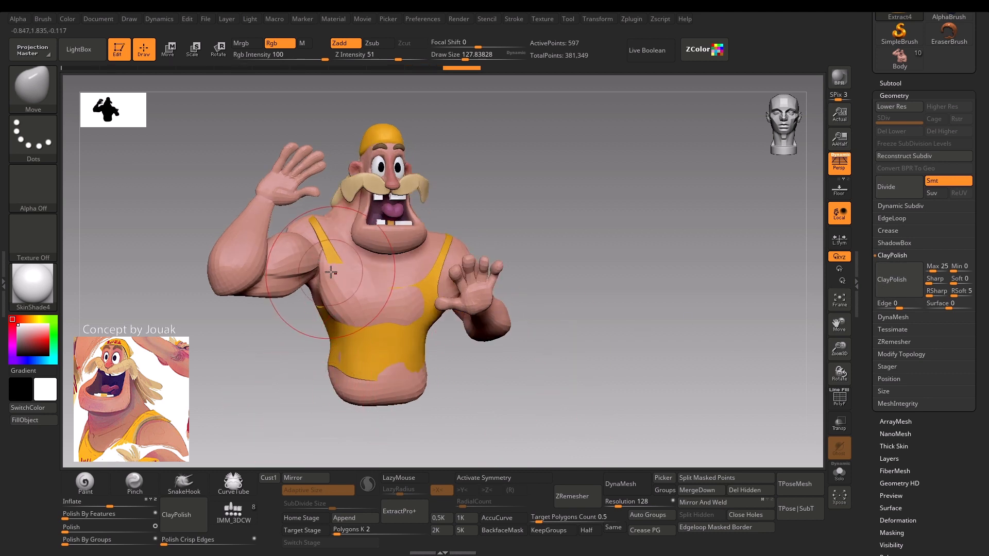
left_click_drag(331, 272, 350, 315)
left_click_drag(264, 386, 468, 364)
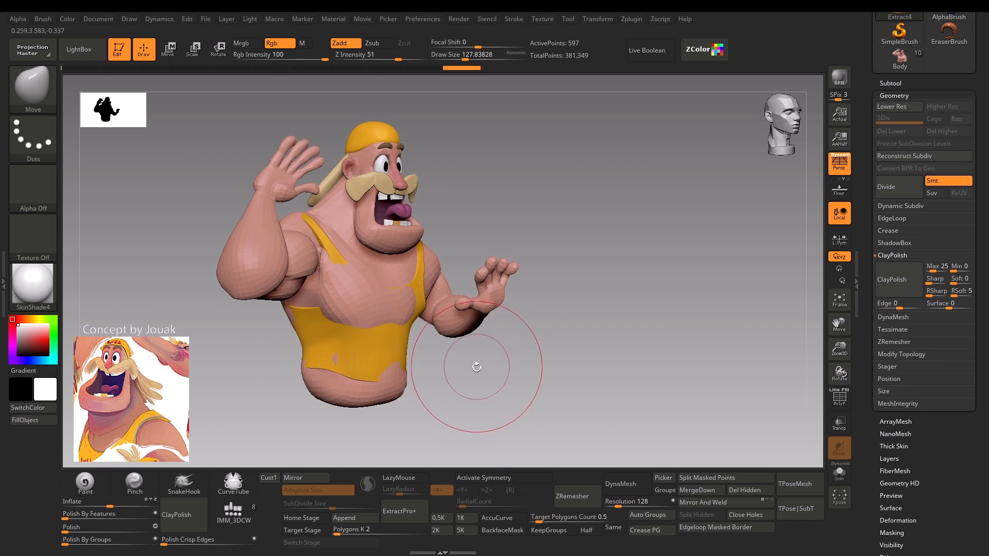
mouse_move(471, 402)
left_mouse_down()
mouse_move(470, 345)
mouse_move(515, 381)
left_mouse_up()
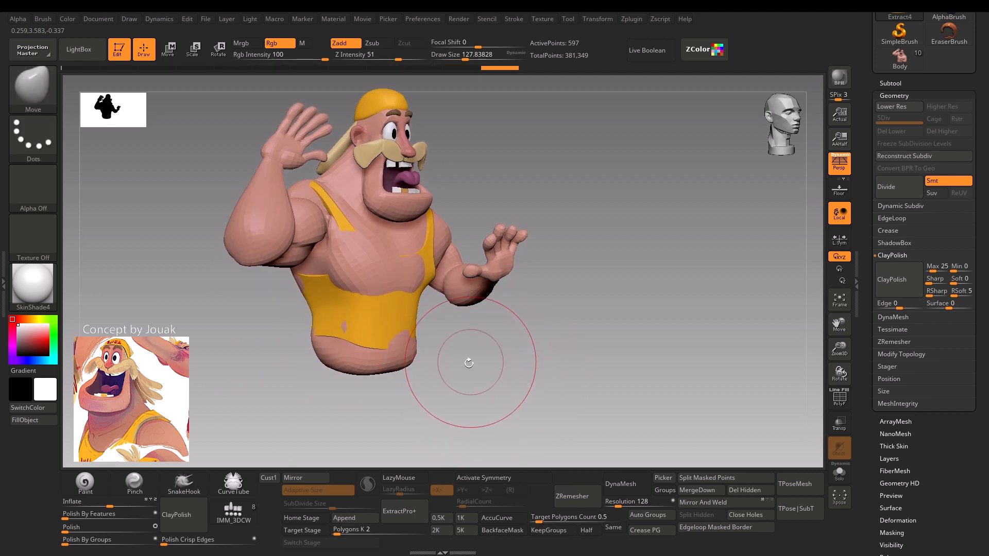
left_click_drag(471, 414, 443, 412)
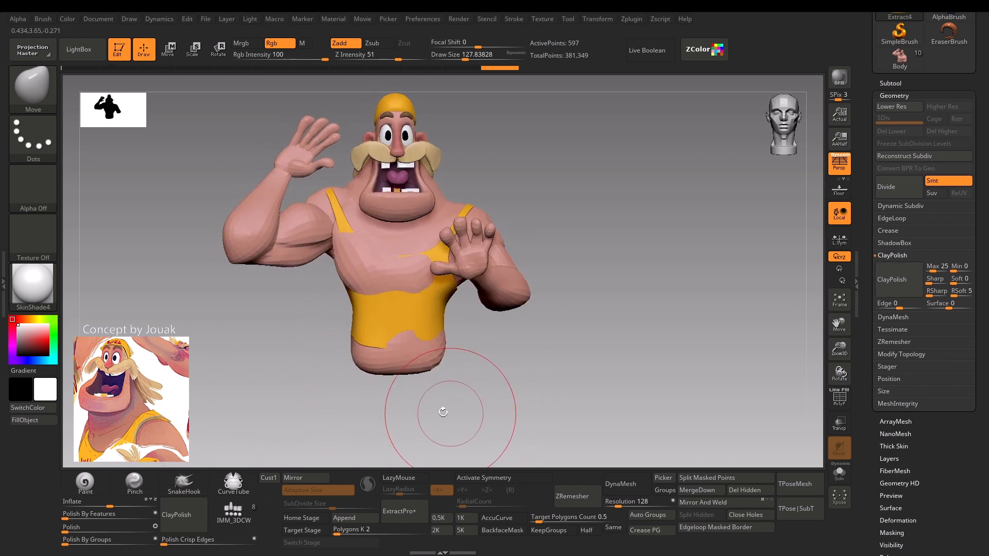
left_click_drag(355, 414, 384, 411)
key("s")
left_click_drag(369, 285, 381, 276)
key("s")
left_click_drag(380, 279, 400, 274)
left_click_drag(465, 323, 420, 326)
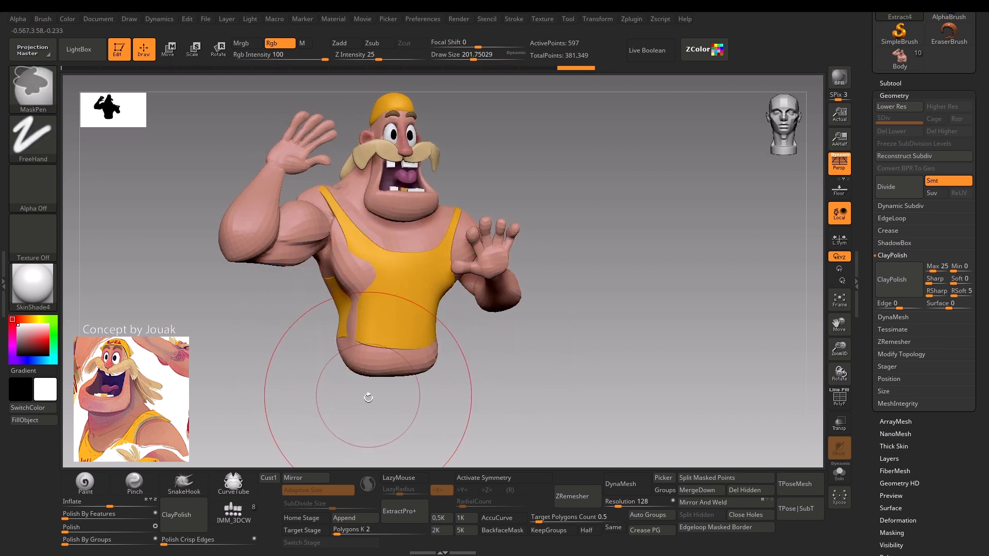
Pull the tank top's sides outward over the torso with the Move brush at a draw size of about 140 and check its wireframe.
left_click_drag(367, 397, 356, 396, "shift")
key("s")
mouse_move(351, 311)
left_mouse_down()
mouse_move(335, 291)
mouse_move(317, 300)
mouse_move(337, 286)
left_mouse_up()
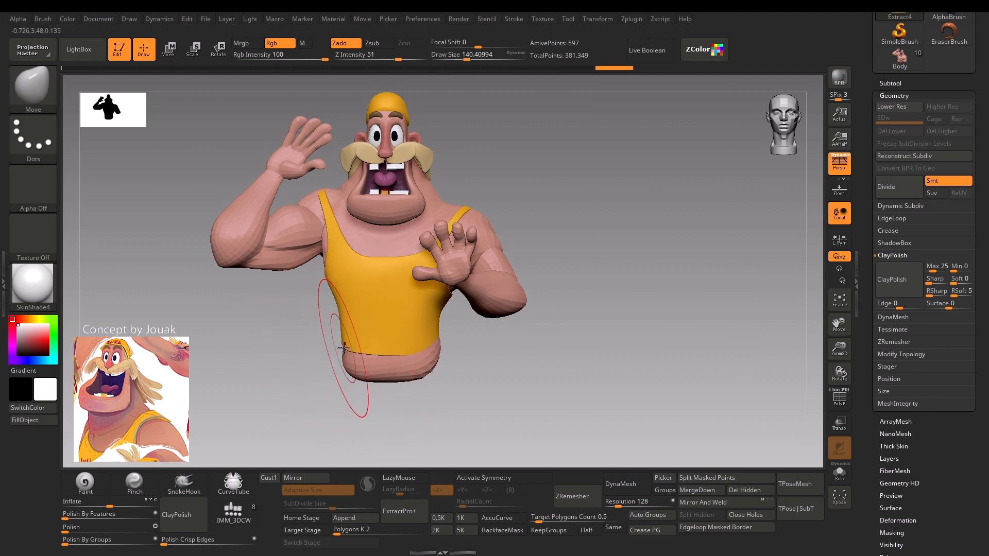
left_click_drag(429, 346, 446, 351)
key("shift+f")
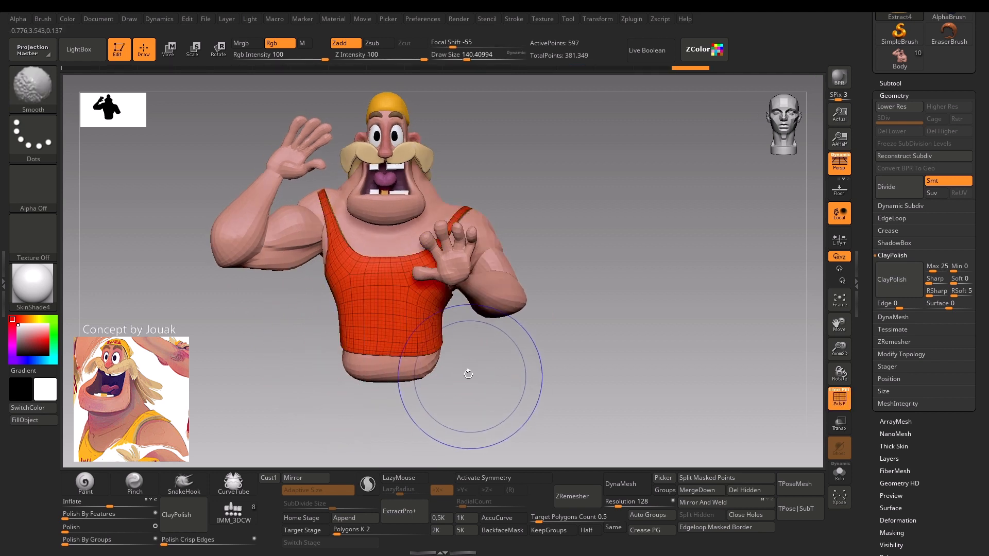
key("shift+f")
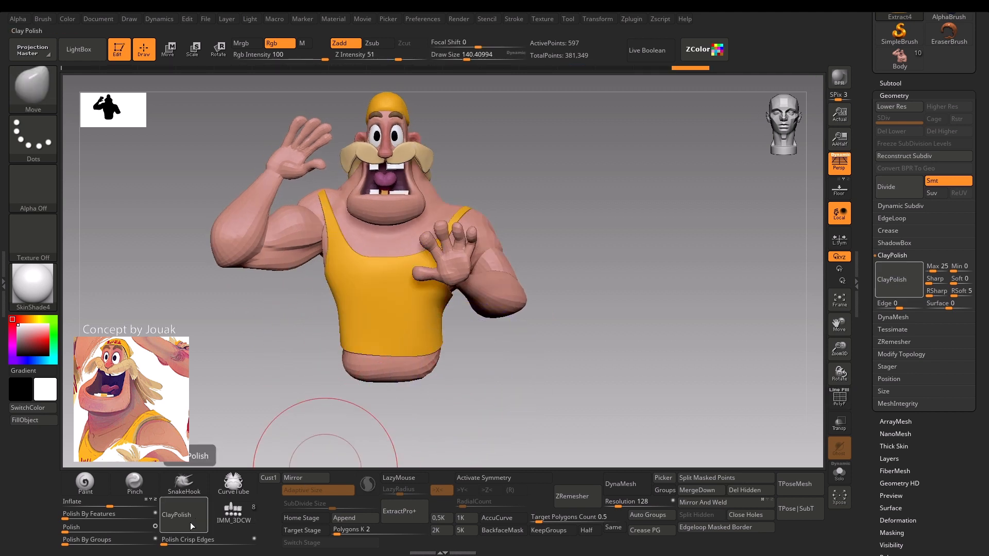
Select the body and adjust the shoulder beside the tank top strap with the Move brush at a draw size of about 145.
left_click_drag(226, 369, 223, 446, "alt")
key("s")
left_click_drag(289, 313, 267, 321)
left_click(287, 314, "alt")
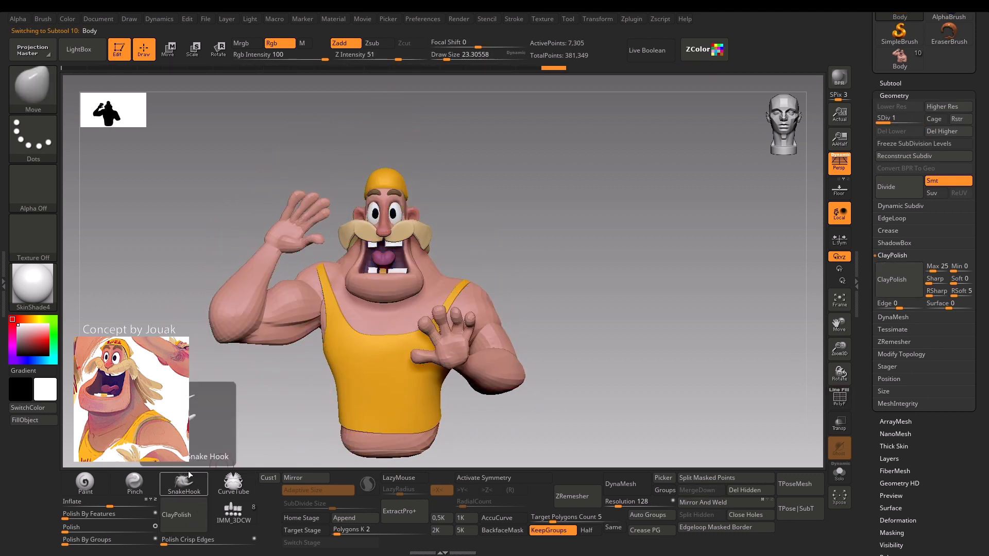
left_click_drag(227, 425, 241, 409, "alt")
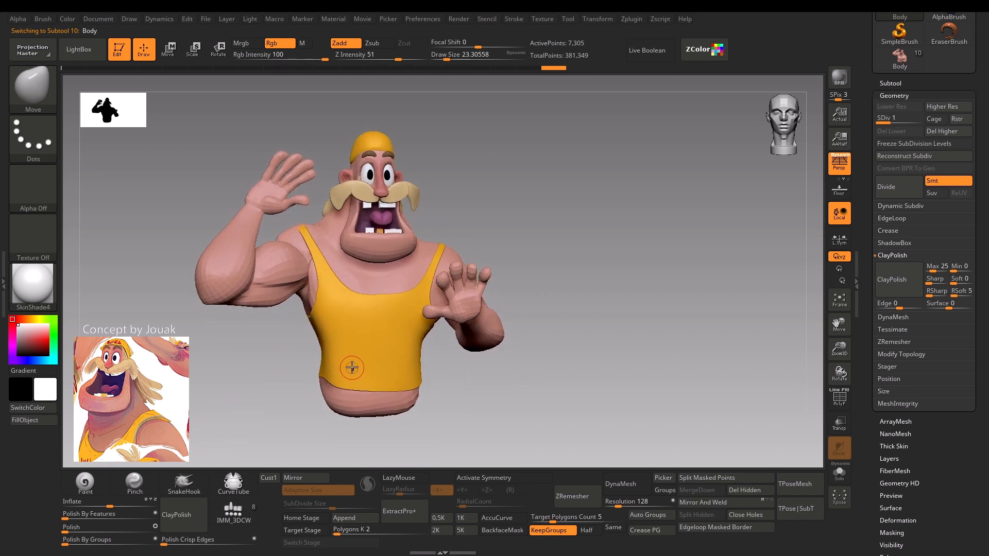
mouse_move(499, 190)
left_mouse_down()
mouse_move(512, 203)
mouse_move(489, 252)
mouse_move(474, 255)
left_mouse_up()
key("s")
key("s")
left_click_drag(465, 259, 478, 256)
left_click_drag(478, 255, 480, 249)
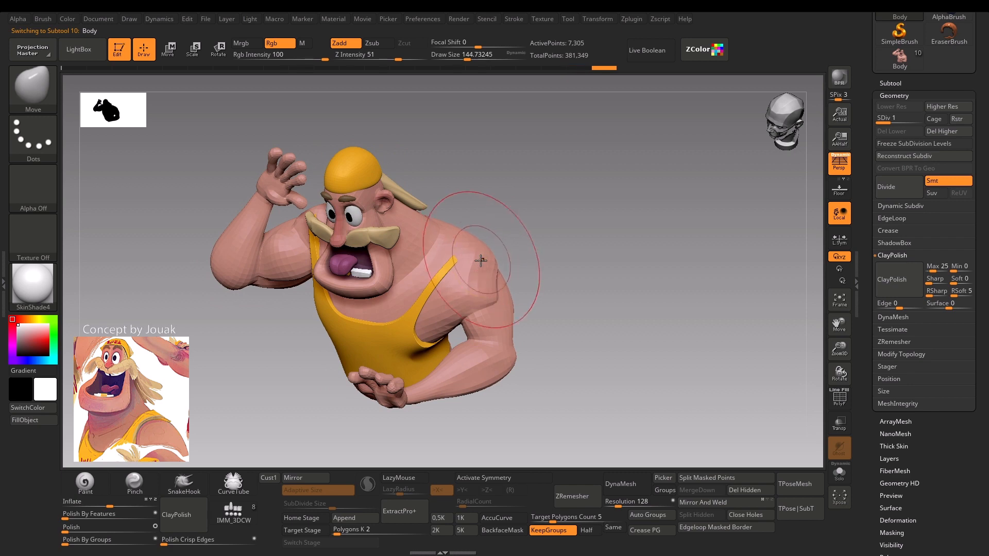
Try a further Move brush adjustment on the body's chest, undo it and check the wireframe.
key("s")
left_click_drag(418, 308, 390, 319)
key("ctrl+z")
key("shift+f")
key("shift+f")
Select the tank top and mask around its shoulder strap on the lowered-arm side with the MaskLasso brush.
mouse_move(520, 218)
left_mouse_down()
mouse_move(545, 170)
mouse_move(511, 220)
left_mouse_up()
left_click(386, 332, "alt")
key("s")
mouse_move(425, 285)
left_mouse_down()
mouse_move(456, 281)
mouse_move(483, 240)
mouse_move(484, 265)
mouse_move(504, 242)
left_mouse_up()
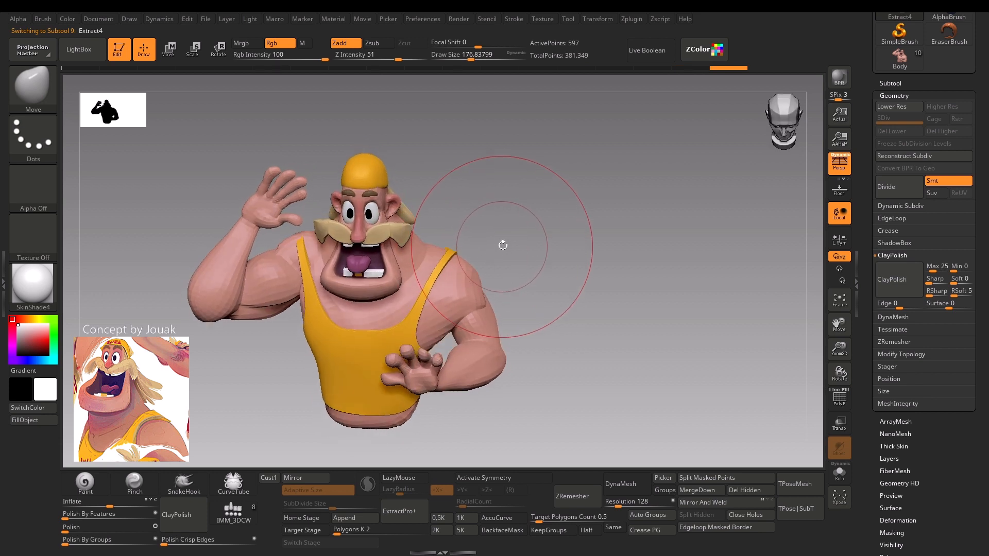
key("ctrl")
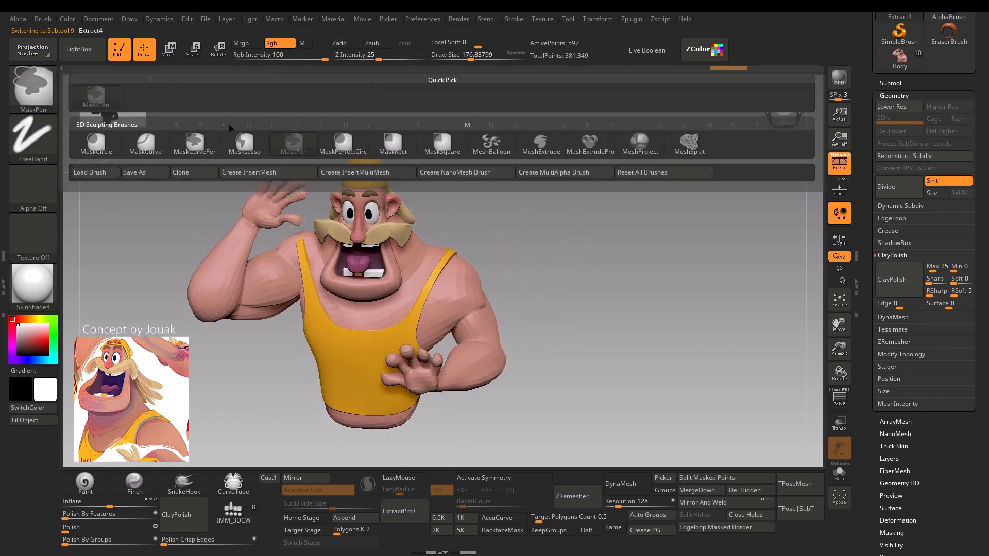
left_click_drag(482, 218, 463, 240, "ctrl")
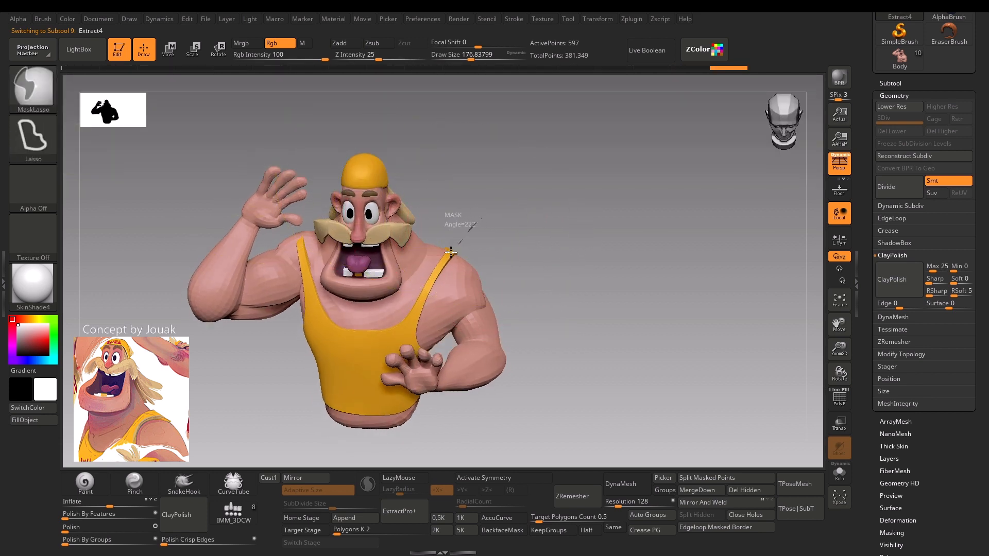
Widen and lift the strap on the lowered-arm side with the Move brush at a draw size of about 197.
mouse_move(421, 303)
left_mouse_down("ctrl")
mouse_move(414, 355)
mouse_move(447, 412)
left_mouse_up("ctrl")
key("s")
mouse_move(424, 271)
left_mouse_down()
mouse_move(438, 273)
mouse_move(486, 234)
mouse_move(505, 268)
left_mouse_up()
left_click_drag(496, 205, 511, 171, "alt")
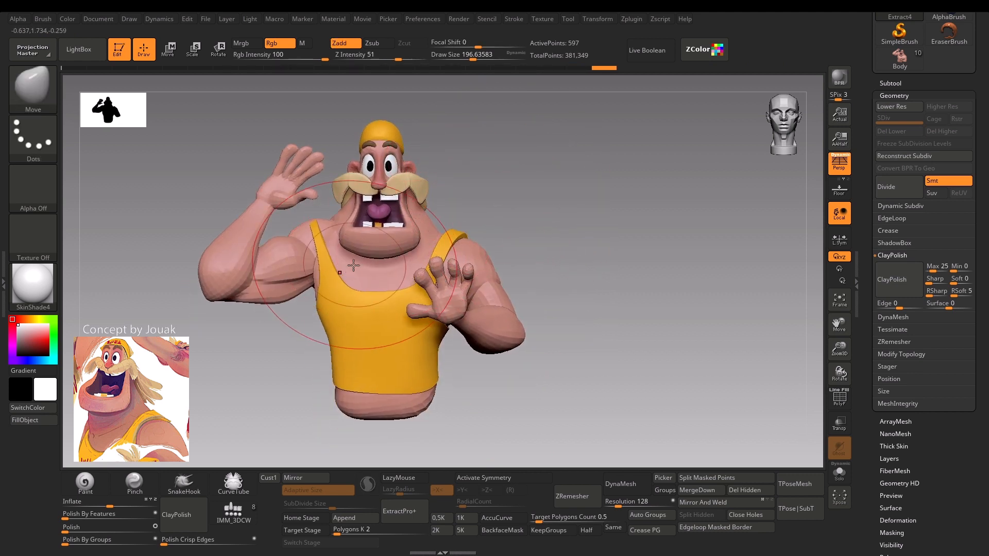
Reshape the strap on the raised-arm side using lasso masks and the Move brush at a draw size of about 54 to 101.
key("s")
left_click_drag(344, 269, 325, 270)
key("ctrl")
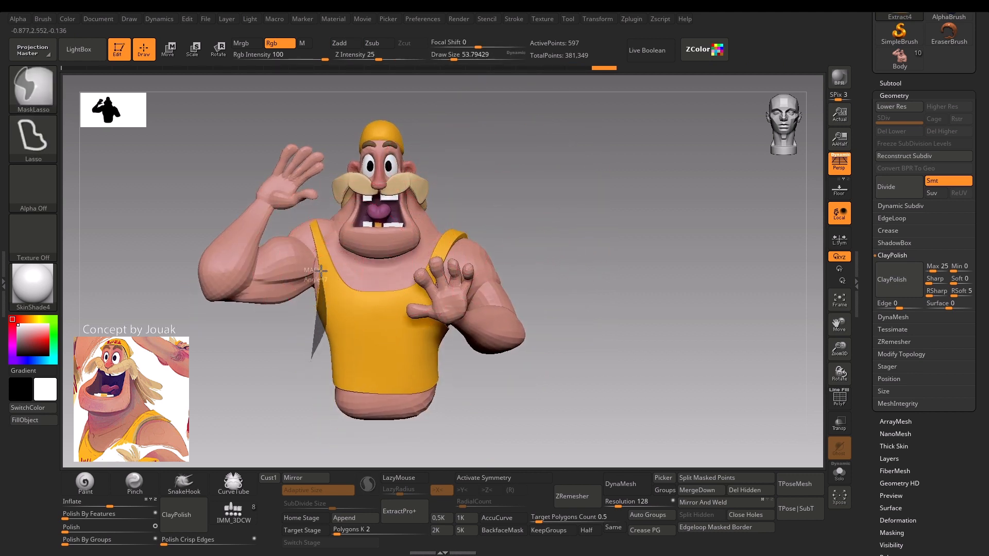
left_click_drag(309, 219, 262, 329, "ctrl")
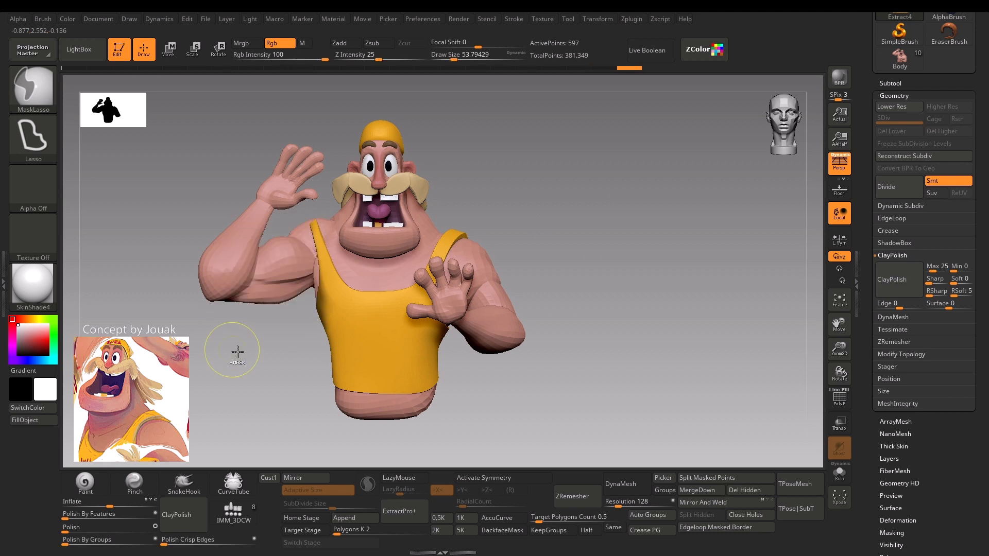
key("s")
mouse_move(326, 248)
left_mouse_down()
mouse_move(310, 203)
mouse_move(278, 281)
mouse_move(326, 241)
left_mouse_up()
key("ctrl")
key("s")
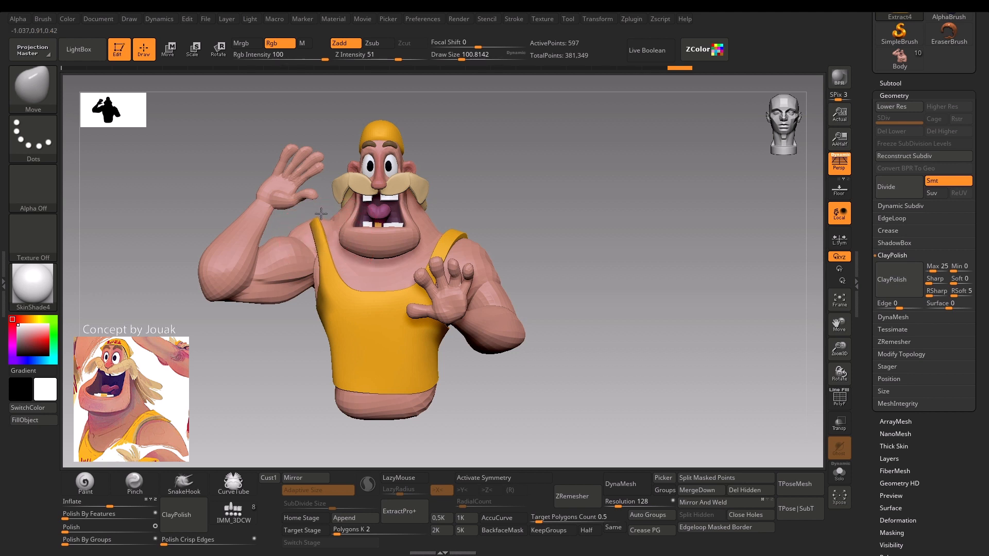
Pull the tank top's back panel out of the body with the Move brush.
left_click_drag(244, 346, 349, 365)
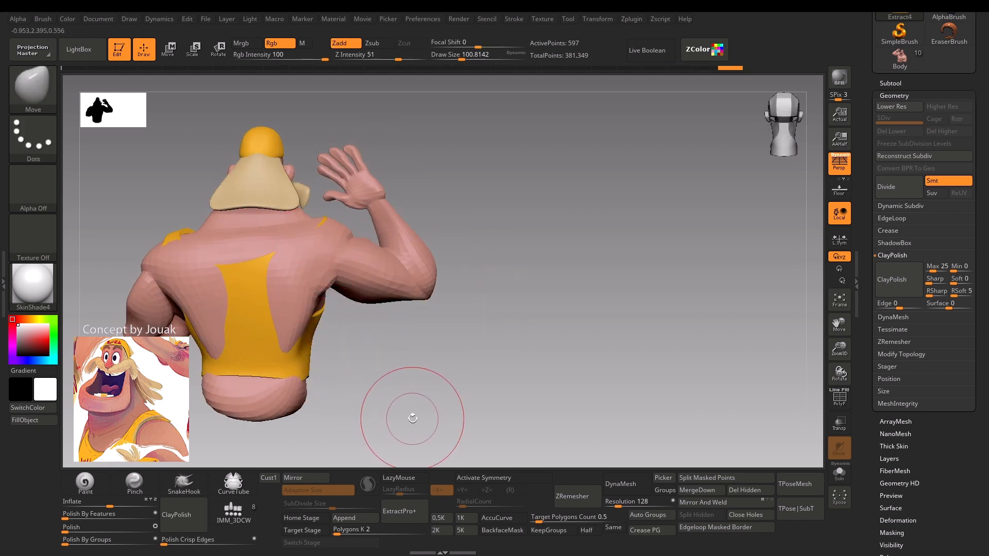
left_click_drag(412, 415, 446, 407)
key("s")
mouse_move(341, 282)
left_mouse_down()
mouse_move(354, 281)
mouse_move(343, 300)
left_mouse_up()
mouse_move(416, 322)
left_mouse_down()
mouse_move(344, 302)
mouse_move(378, 297)
mouse_move(407, 330)
left_mouse_up()
Adjust the back of the tank top strap on the raised-arm side with the Move brush.
key("s")
Shape the back of the strap on the lowered-arm side with the Move brush at a draw size of about 41 to 46.
key("s")
key("s")
left_click_drag(410, 281, 407, 281)
left_click_drag(405, 268, 415, 265, "alt")
key("s")
key("s")
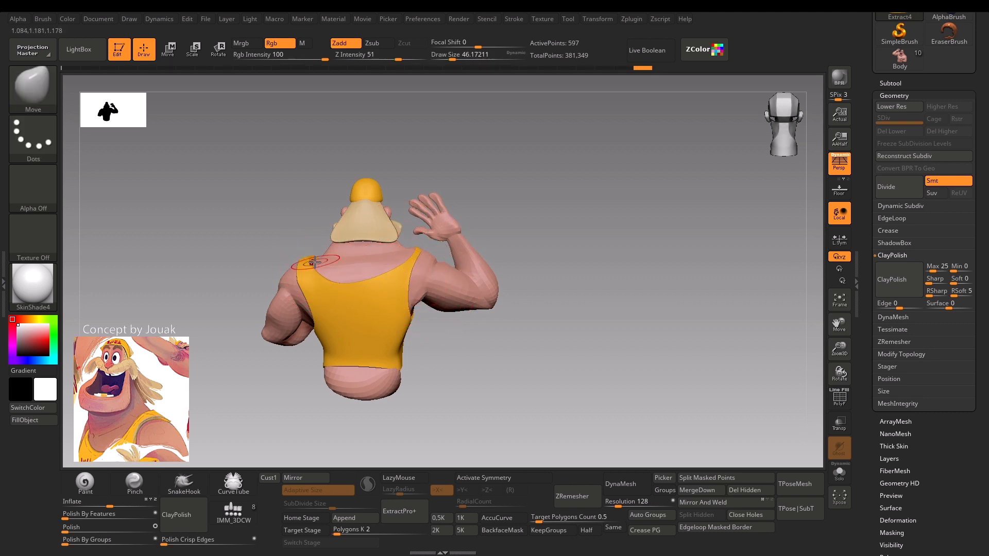
key("s")
mouse_move(331, 281)
left_mouse_down()
mouse_move(345, 277)
mouse_move(325, 271)
left_mouse_up()
key("s")
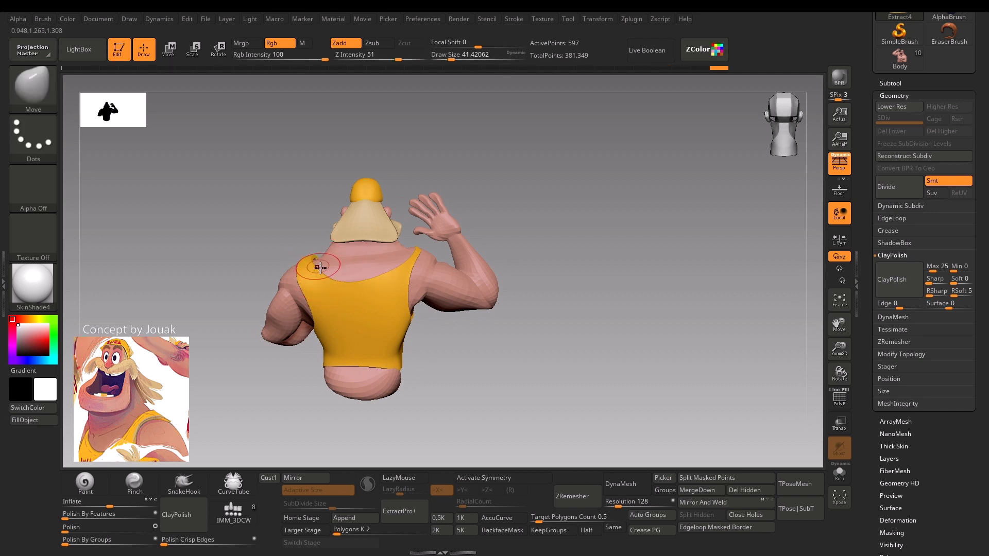
key("s")
left_click_drag(350, 280, 363, 273)
Refine the tank top's back neckline and strap curves with the Move brush at a draw size of about 77.
key("s")
left_click_drag(261, 349, 304, 347)
key("s")
left_click_drag(366, 276, 358, 276)
left_click_drag(432, 330, 389, 279)
key("s")
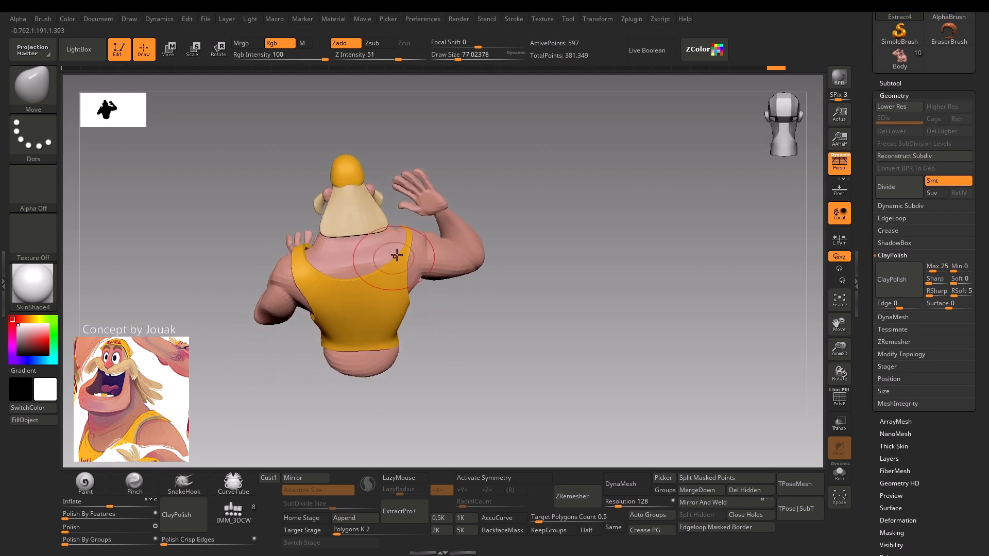
Reshape the back of the raised-arm strap using lasso masks and the Move brush at a draw size of about 83 to 124.
key("ctrl")
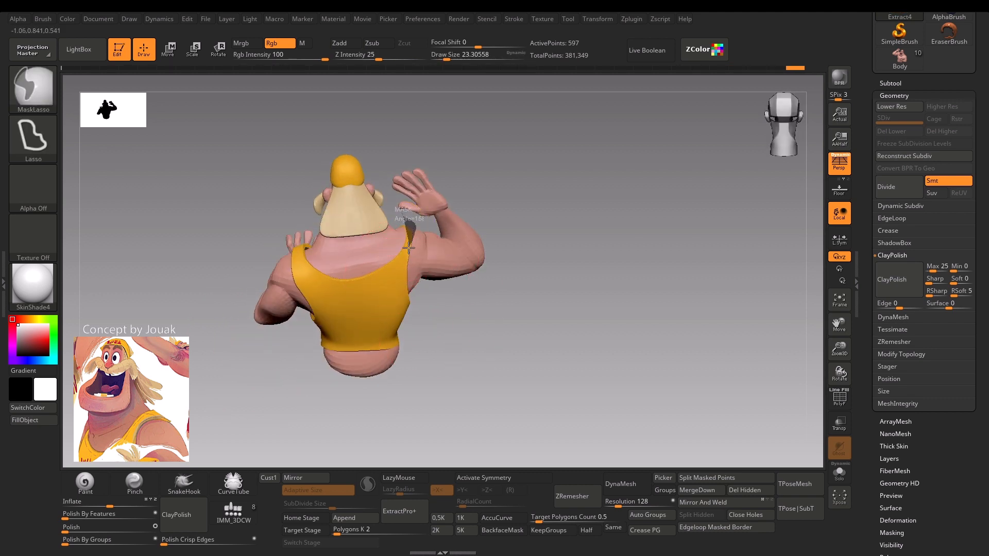
left_click_drag(430, 339, 428, 334, "ctrl")
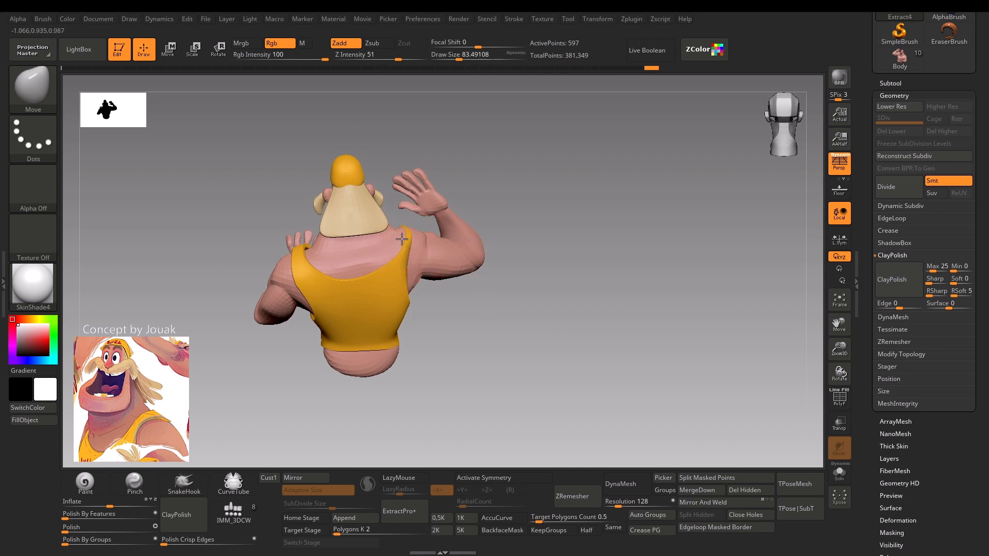
key("ctrl")
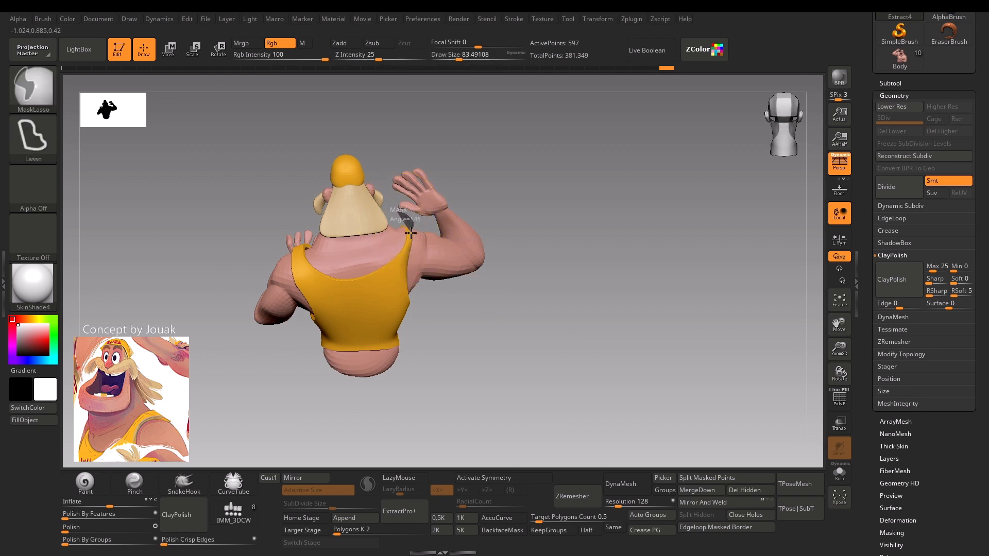
left_click_drag(409, 309, 555, 413, "ctrl")
key("s")
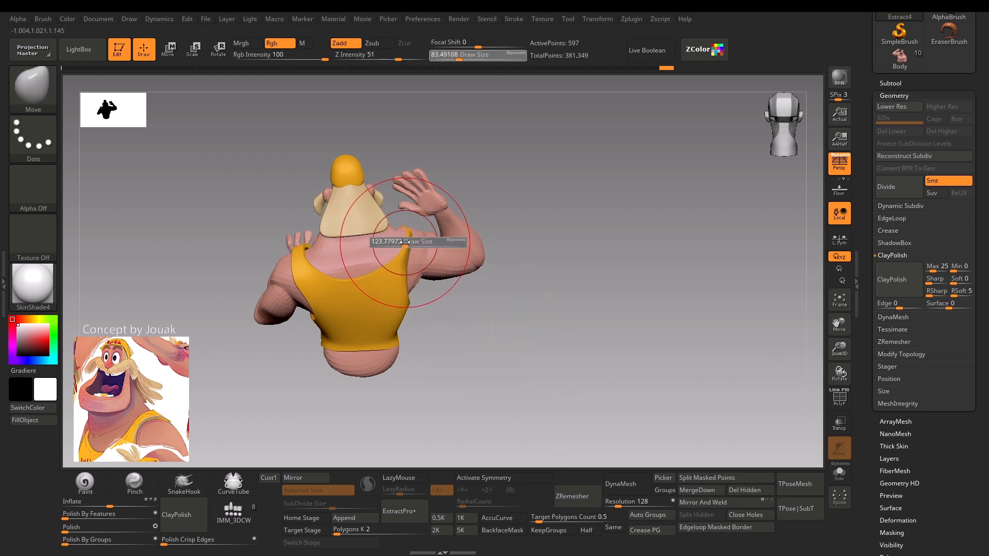
left_click_drag(399, 241, 405, 241)
left_click_drag(454, 320, 457, 301)
key("ctrl")
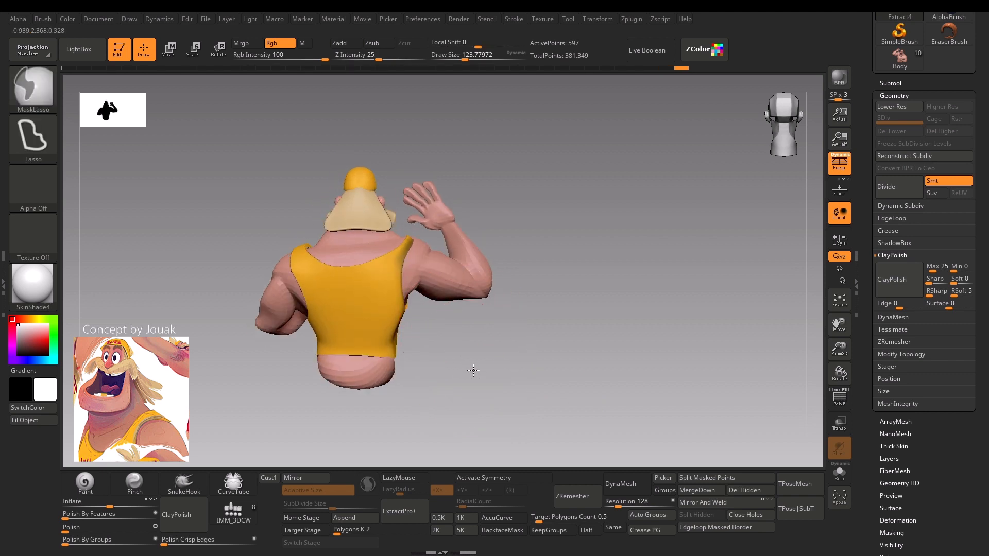
Refine the back neckline and lowered-arm strap of the tank top with the Move brush at a draw size of about 51 to 68.
key("s")
left_click_drag(338, 268, 323, 257)
key("s")
key("s")
left_click_drag(309, 251, 325, 261)
key("s")
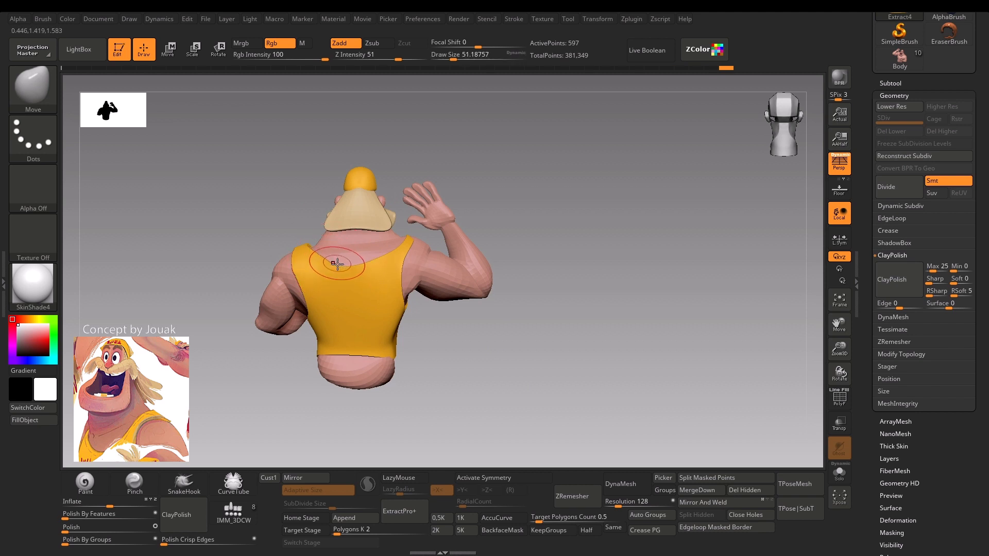
left_click_drag(269, 322, 276, 349)
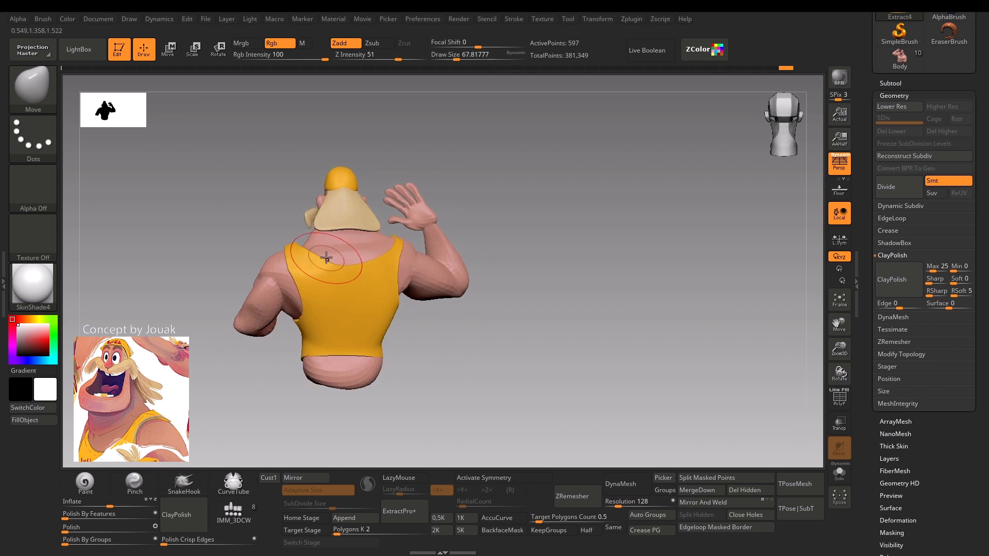
key("s")
left_click_drag(326, 261, 322, 261)
Make the hair piece behind the head the active subtool and reduce the draw size to about 12.
left_click_drag(219, 375, 302, 368)
key("shift+f")
key("shift+f")
key("s")
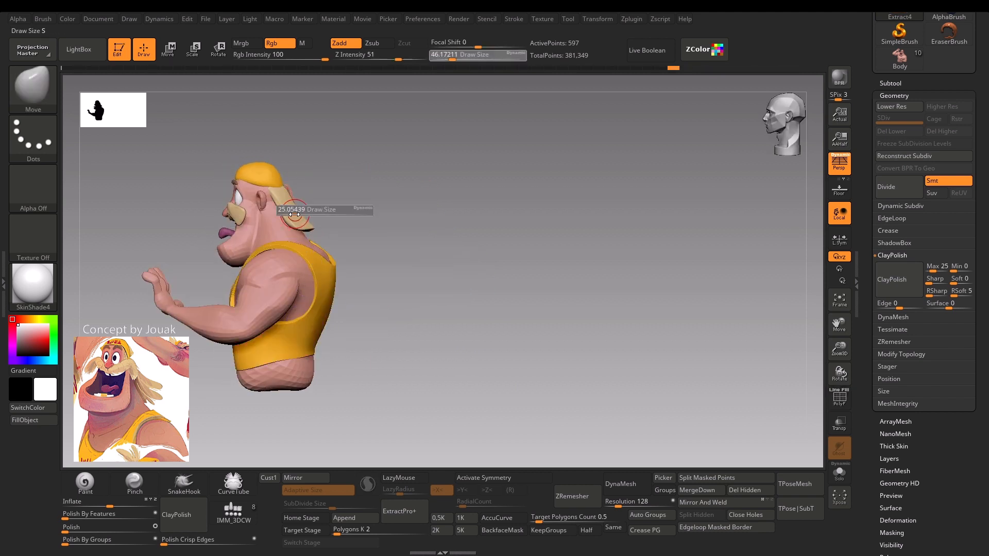
left_click_drag(297, 212, 288, 211)
left_click(291, 209, "alt")
key("shift+f")
key("shift+f")
Show the hair's wireframe and ZRemesh it with a target polygon count of 0.1 and KeepGroups enabled.
mouse_move(344, 195)
left_mouse_down("alt")
mouse_move(404, 307)
mouse_move(455, 219)
mouse_move(505, 331)
mouse_move(499, 229)
left_mouse_up("alt")
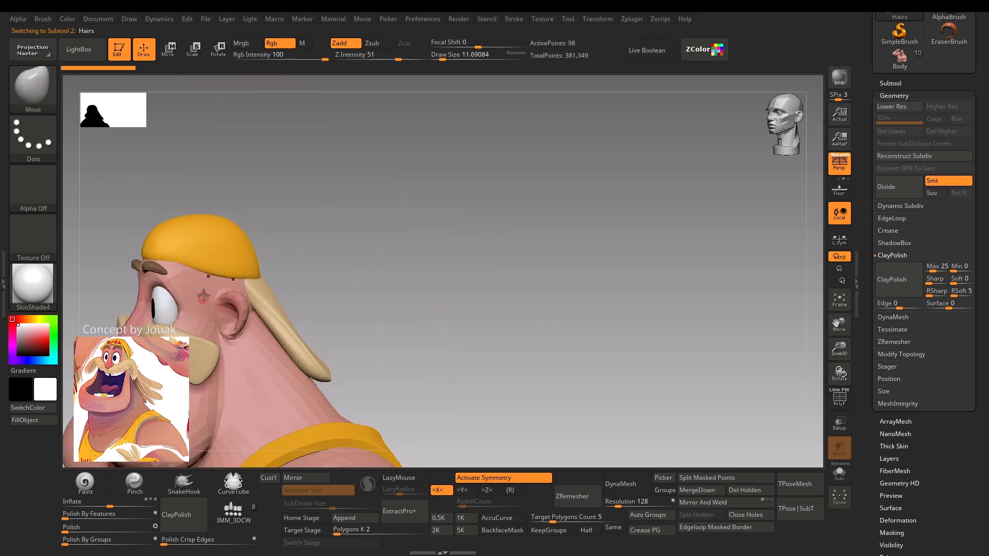
left_click_drag(352, 253, 446, 210)
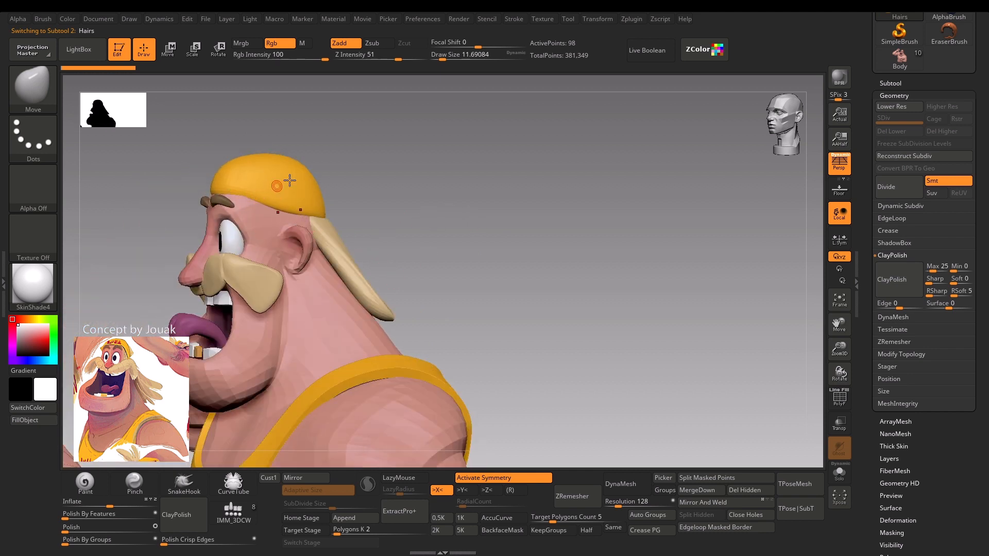
left_click_drag(289, 180, 298, 217)
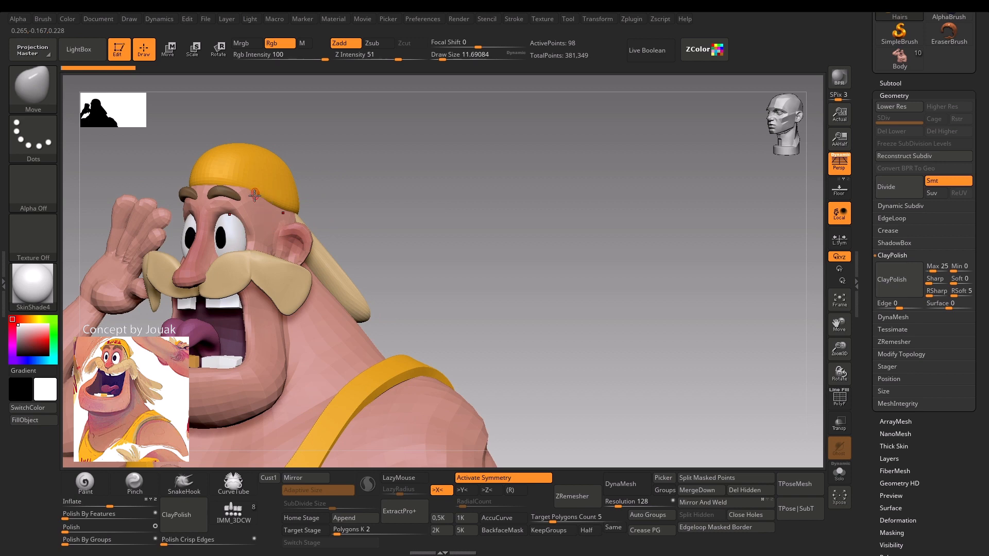
left_click_drag(373, 184, 262, 210)
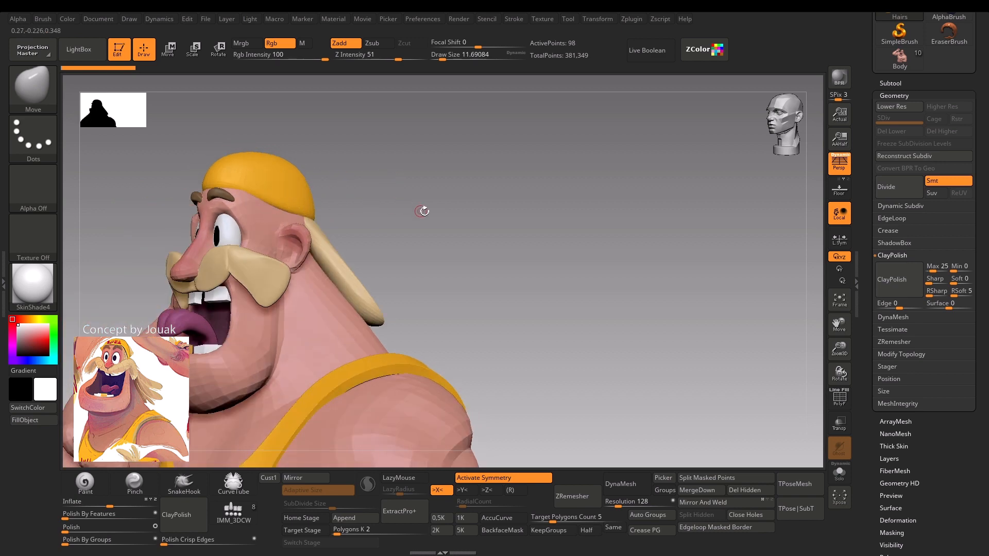
left_click_drag(423, 211, 417, 215)
mouse_move(477, 234)
left_mouse_down()
mouse_move(477, 260)
mouse_move(502, 235)
left_mouse_up()
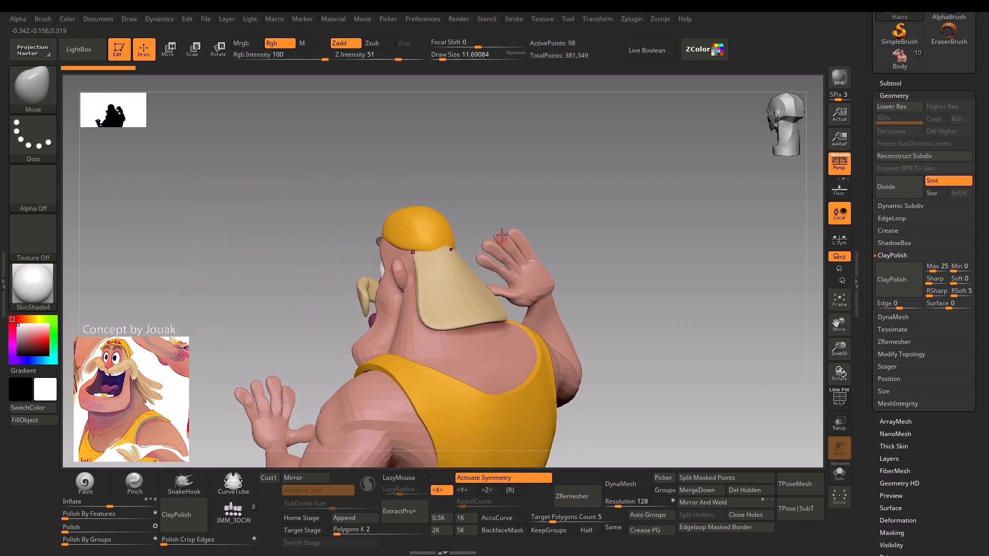
key("shift+f")
left_click_drag(561, 183, 345, 285)
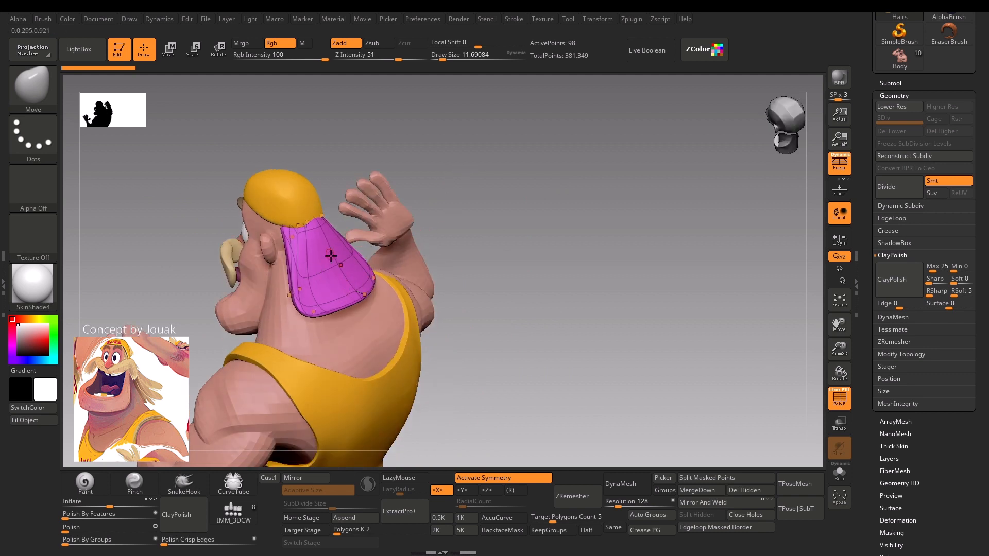
left_click_drag(477, 223, 471, 237)
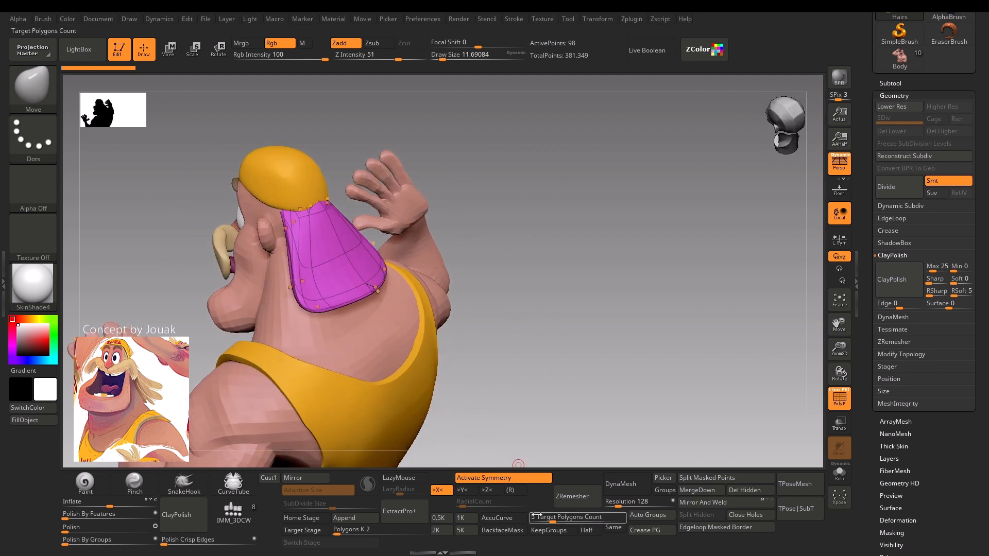
left_click_drag(551, 519, 512, 521)
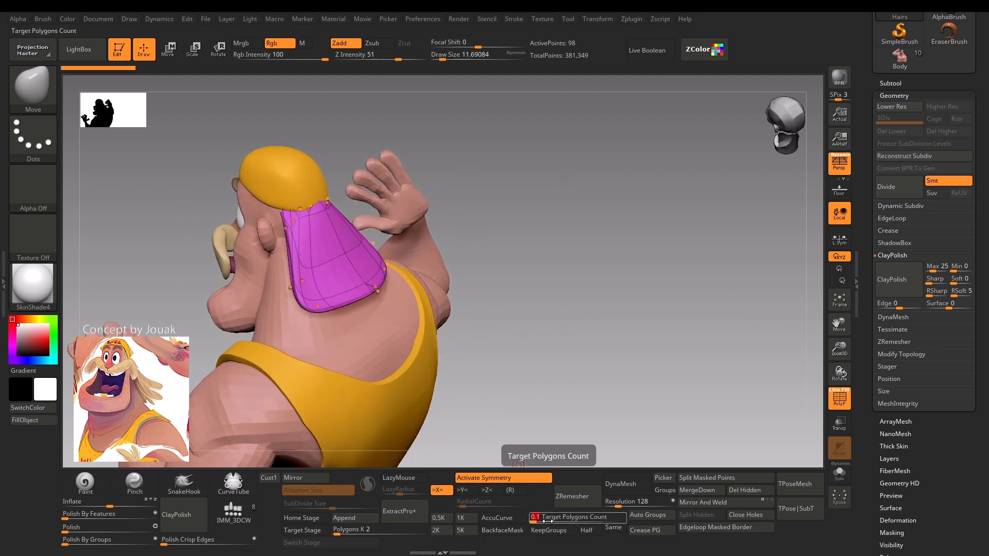
left_click(549, 531)
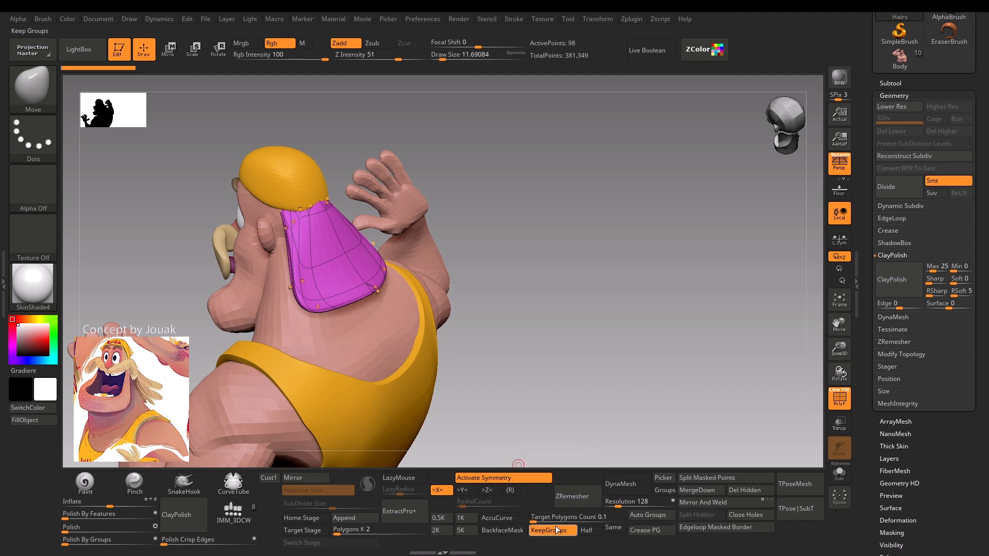
left_click(576, 502)
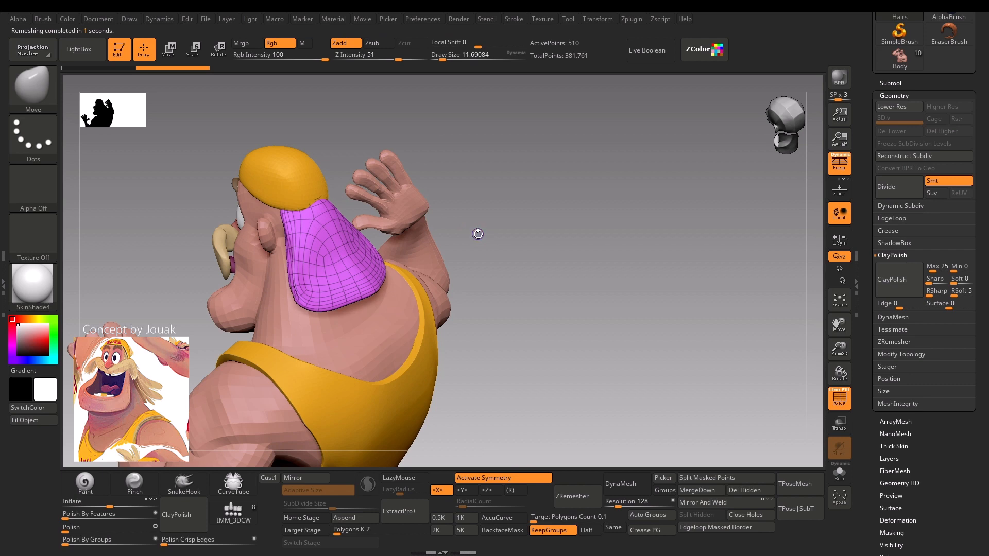
Hide the wireframe, sample the moustache's beige colour and fill the remeshed hair with it.
key("shift+f")
left_click_drag(478, 234, 341, 306)
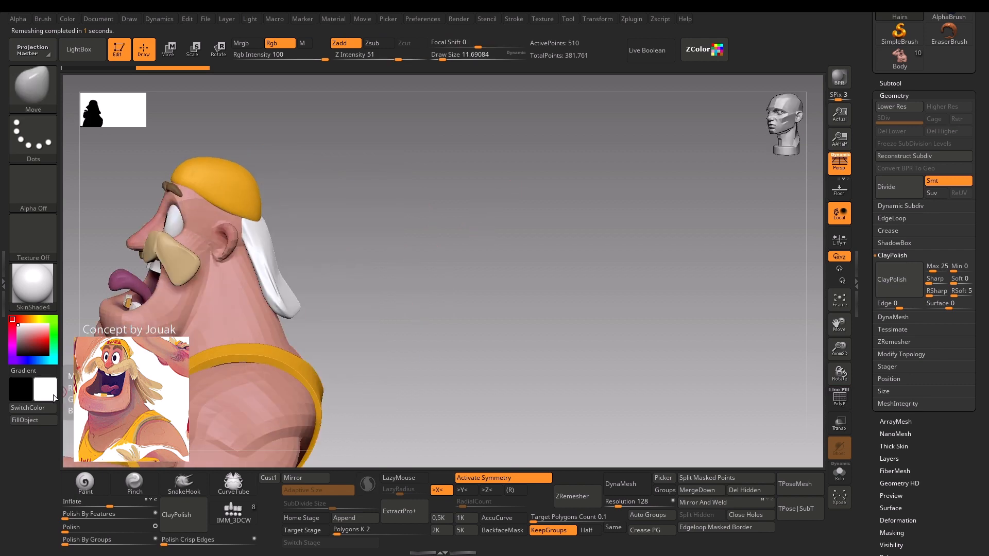
left_click_drag(419, 294, 218, 269)
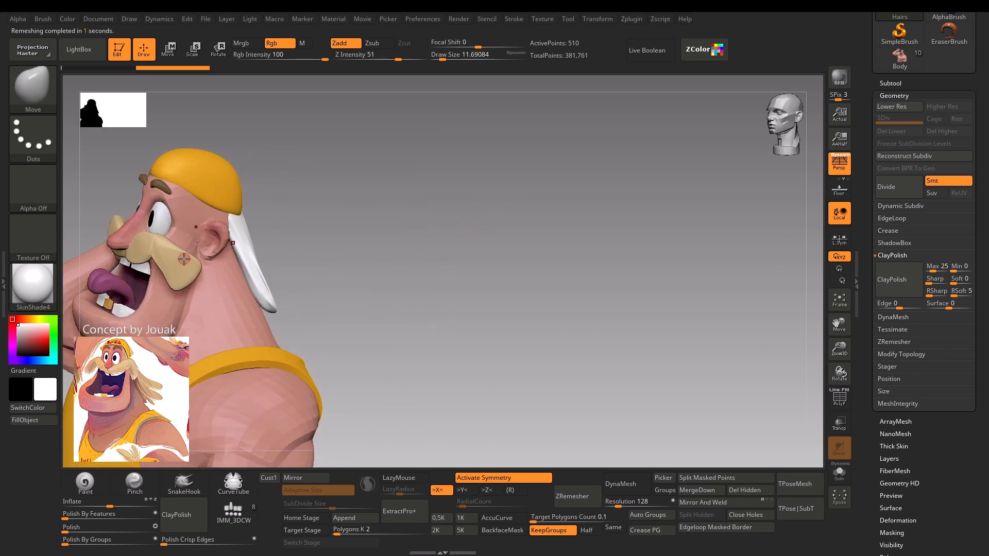
key("c")
mouse_move(364, 214)
left_mouse_down()
mouse_move(364, 190)
mouse_move(352, 210)
left_mouse_up()
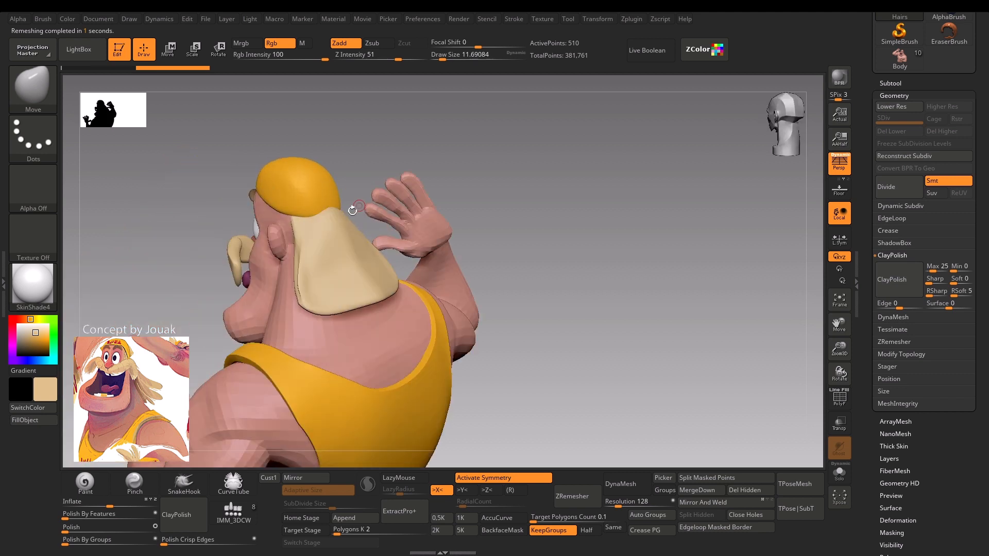
key("s")
left_click_drag(302, 263, 295, 270)
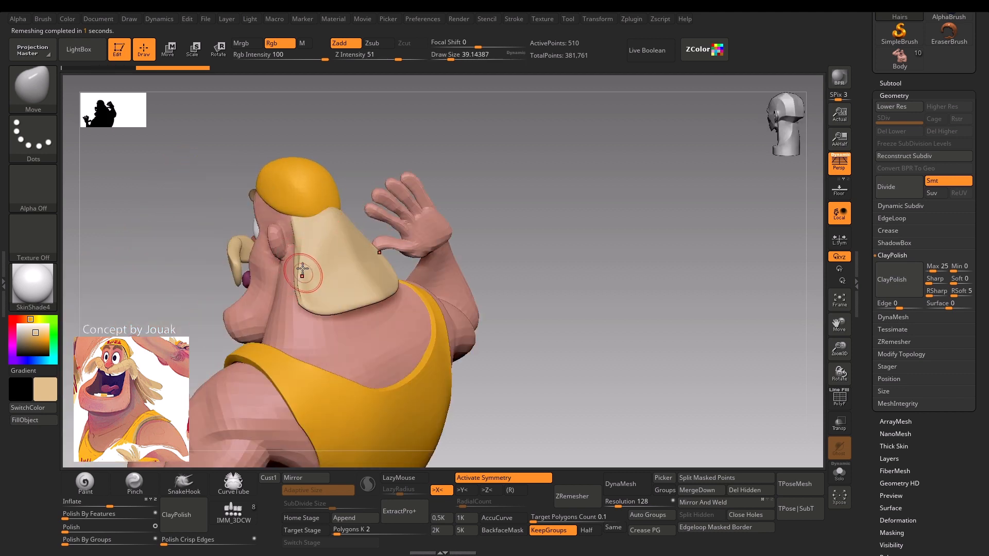
left_click(33, 421)
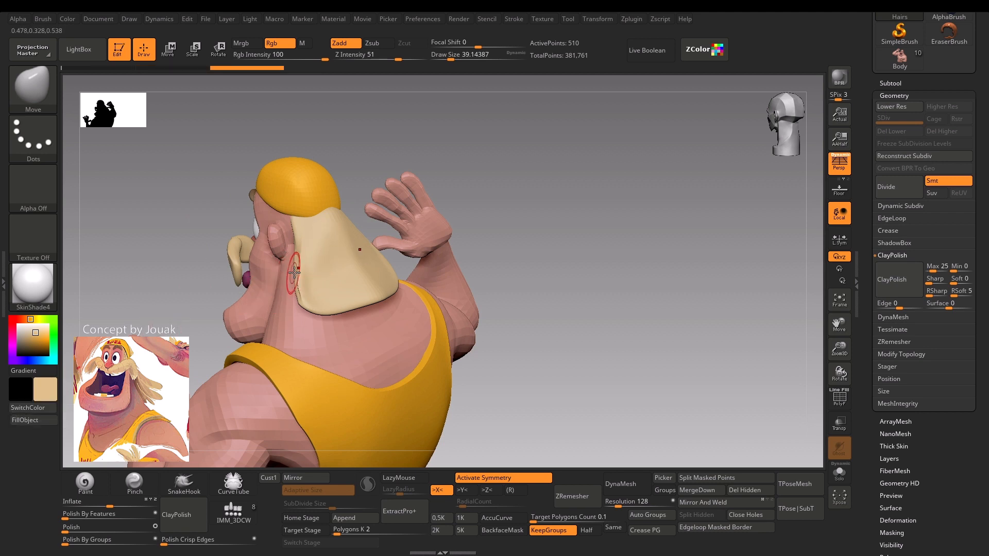
Reshape the hair behind the head with the Move brush at a draw size of about 80 to 94, and swap the main and secondary colours.
key("shift")
left_click_drag(274, 242, 311, 257, "shift")
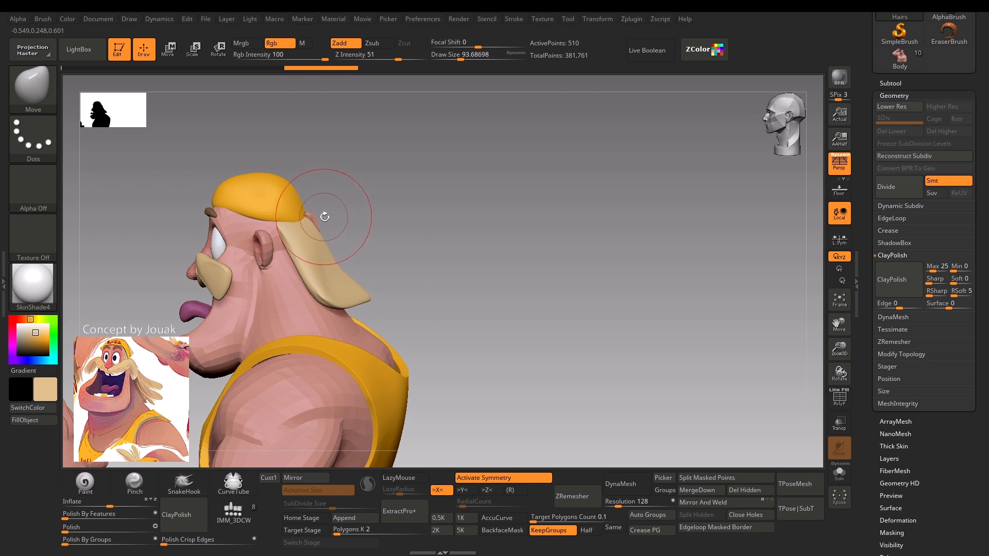
left_click_drag(394, 226, 413, 222)
left_click(31, 396)
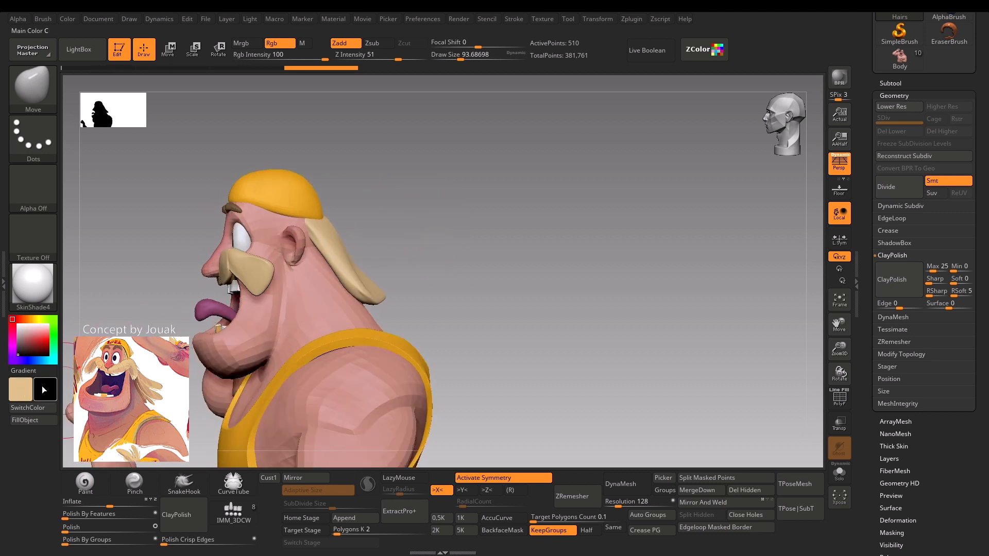
left_click_drag(369, 221, 403, 214)
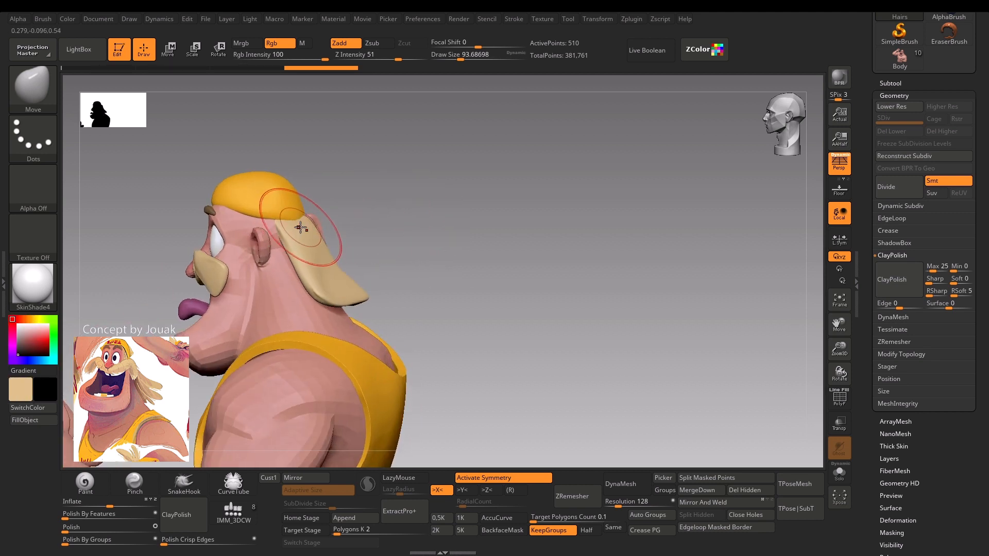
key("s")
mouse_move(303, 227)
left_mouse_down()
mouse_move(288, 227)
mouse_move(329, 227)
mouse_move(307, 223)
left_mouse_up()
key("s")
left_click_drag(362, 225, 391, 225)
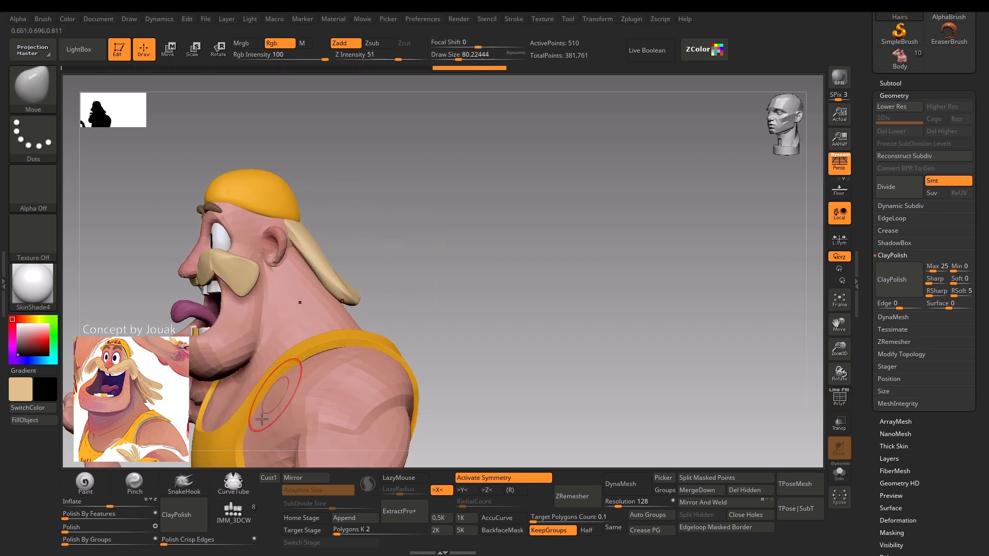
Insert a mirrored pair of QuadSphere-2 meshes above the ears using the IMM_3DCW brush at a draw size of about 54.
left_click(235, 514)
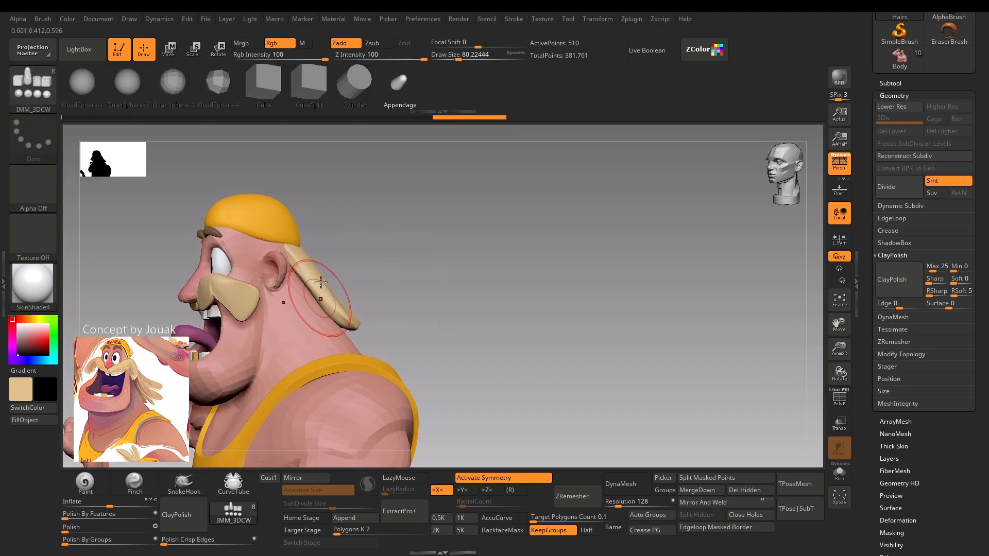
left_click(134, 82)
left_click_drag(387, 214, 326, 258)
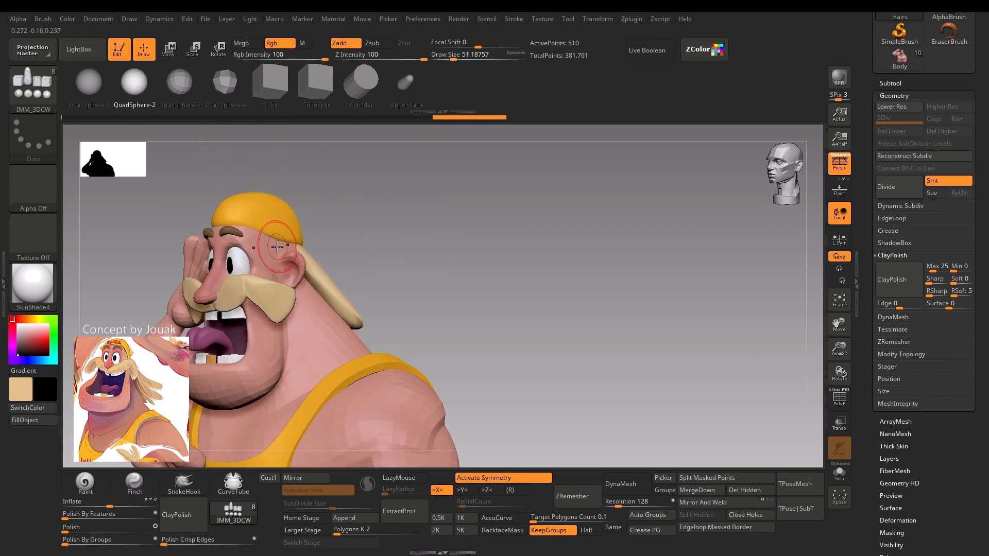
left_click_drag(380, 273, 406, 260, "shift")
key("shift+f")
key("shift+f")
mouse_move(402, 225)
left_mouse_down("alt")
mouse_move(450, 252)
mouse_move(378, 248)
left_mouse_up("alt")
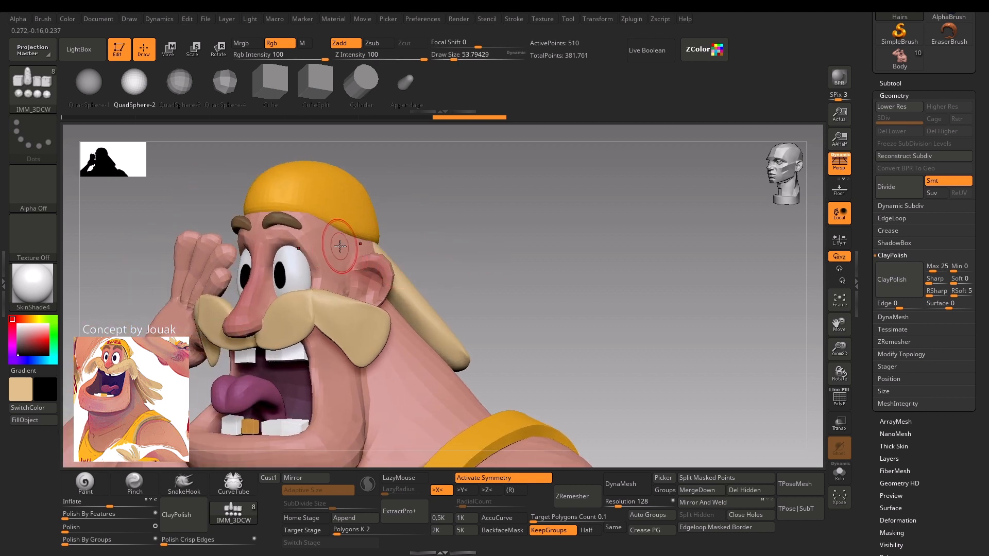
left_click_drag(341, 263, 340, 264)
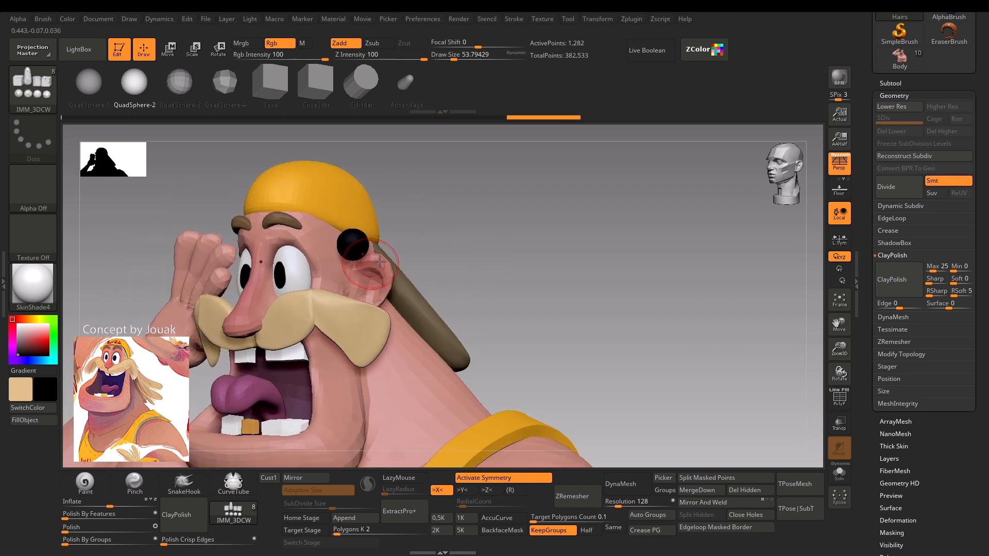
Undo the last action and sample the moustache's beige colour for the spheres beside the head.
key("ctrl+z")
left_click_drag(483, 264, 461, 254)
key("c")
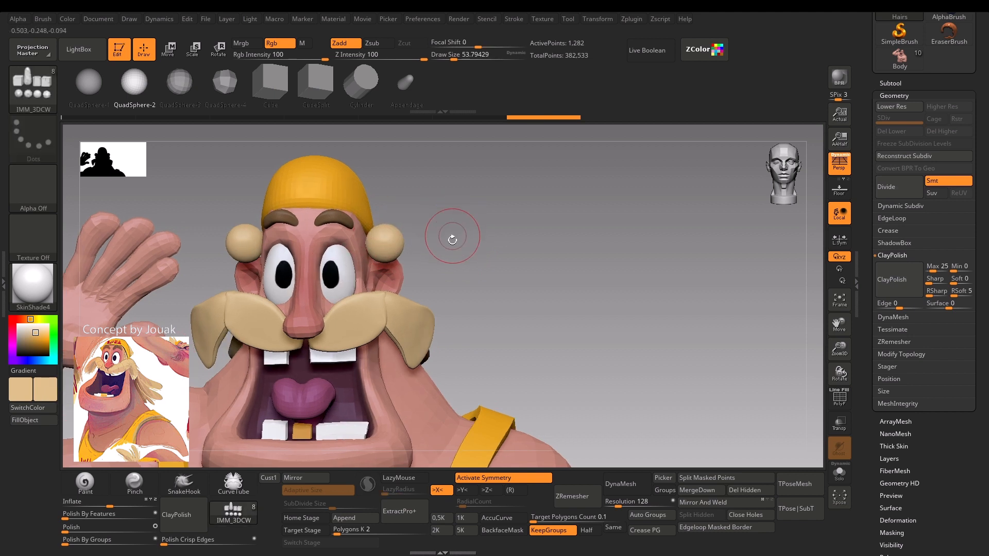
Try to flatten the spheres beside the head by clipping them along the Z axis, and undo it.
mouse_move(484, 218)
left_mouse_down()
mouse_move(494, 236)
mouse_move(514, 236)
mouse_move(475, 231)
left_mouse_up()
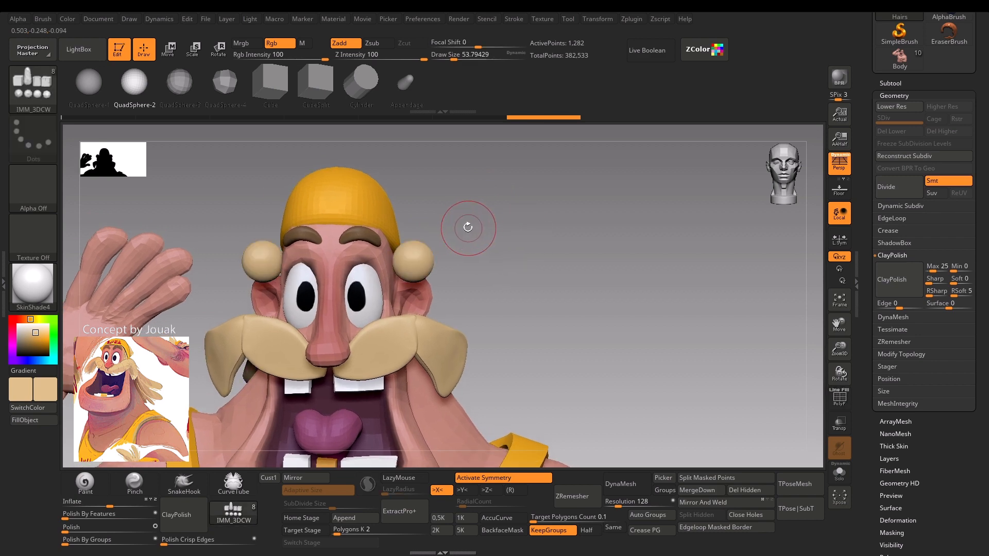
key("w")
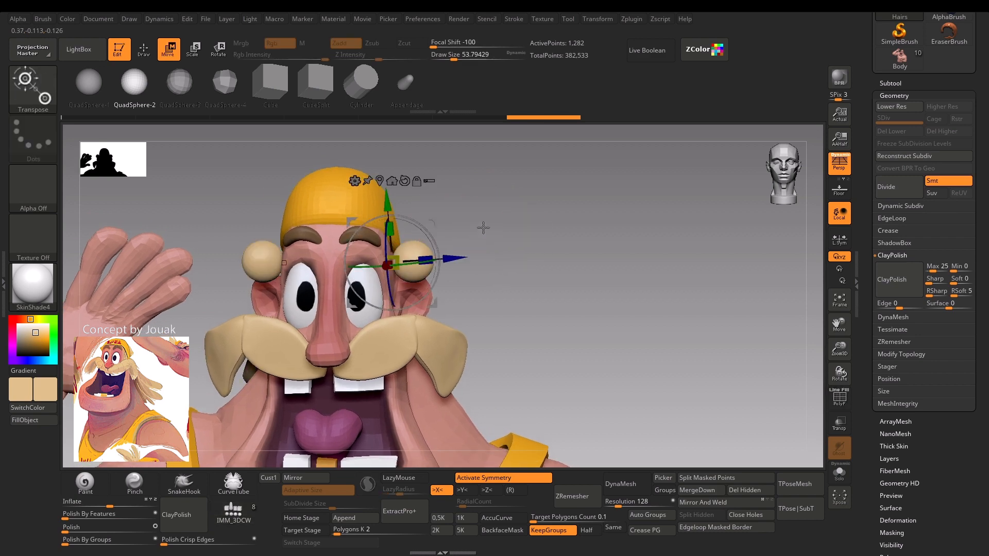
mouse_move(483, 228)
left_mouse_down()
mouse_move(506, 234)
mouse_move(479, 243)
left_mouse_up()
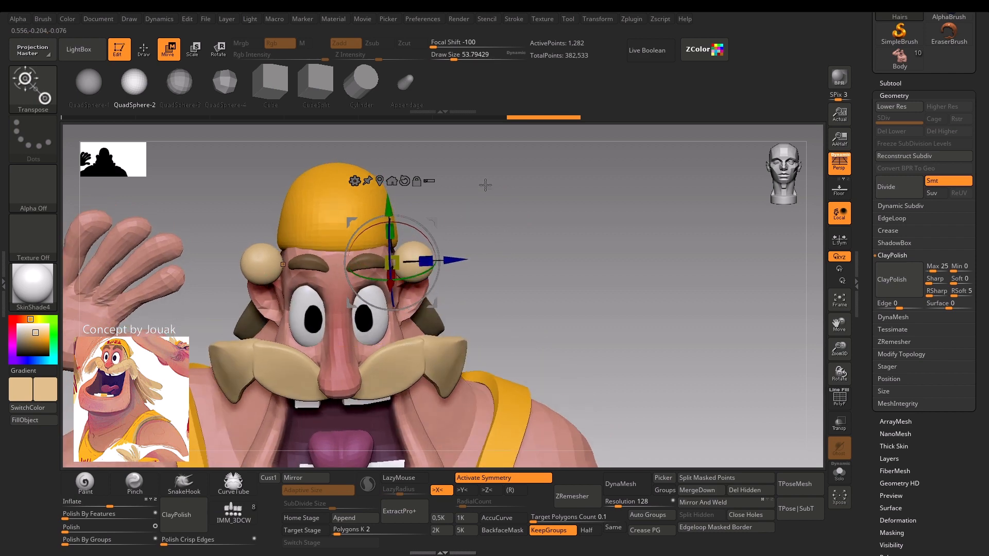
left_click_drag(485, 184, 502, 227)
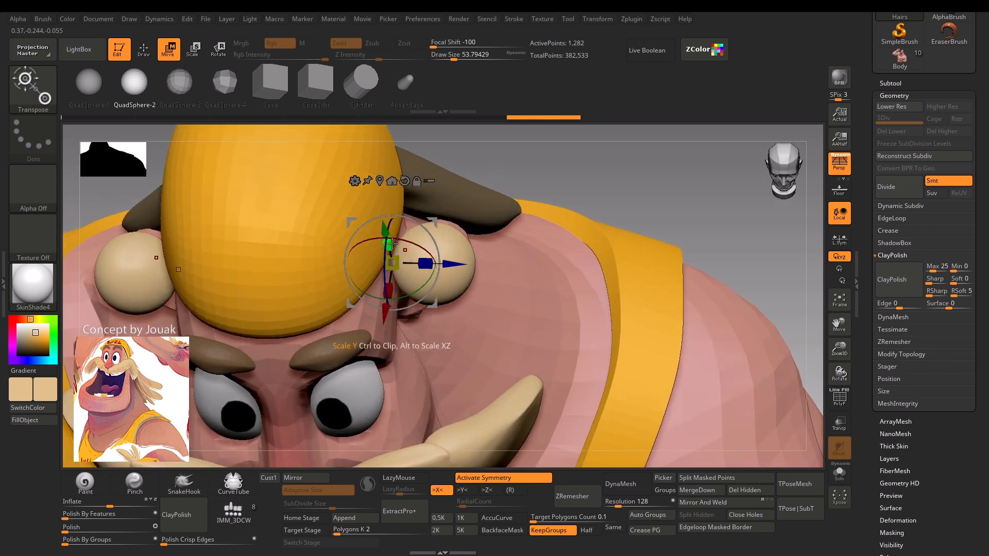
left_click_drag(426, 263, 435, 265)
left_click_drag(616, 170, 612, 138)
left_click_drag(426, 262, 420, 263)
left_click_drag(542, 192, 543, 162)
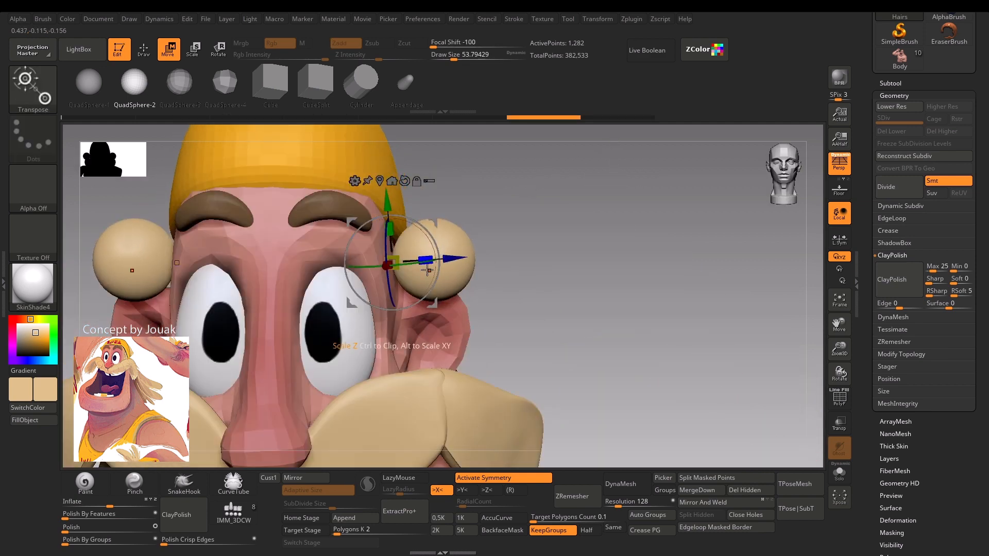
left_click_drag(488, 210, 459, 233)
left_click_drag(504, 201, 522, 194)
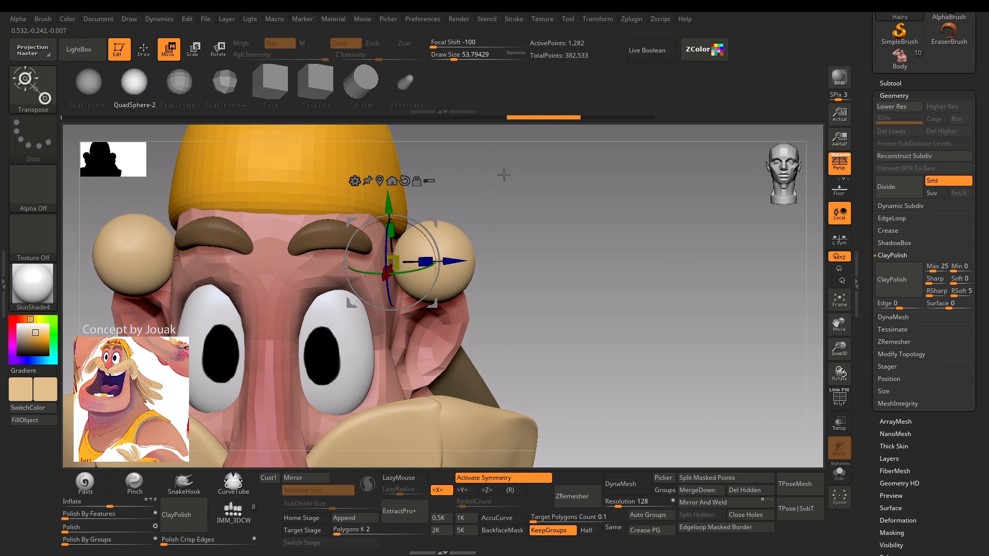
left_click_drag(504, 175, 502, 211)
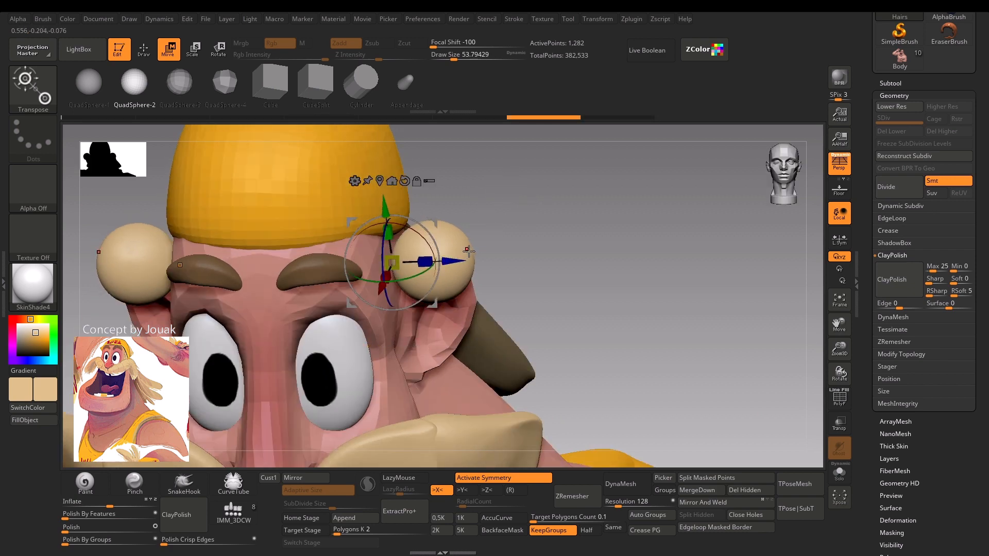
left_click_drag(483, 243, 506, 242)
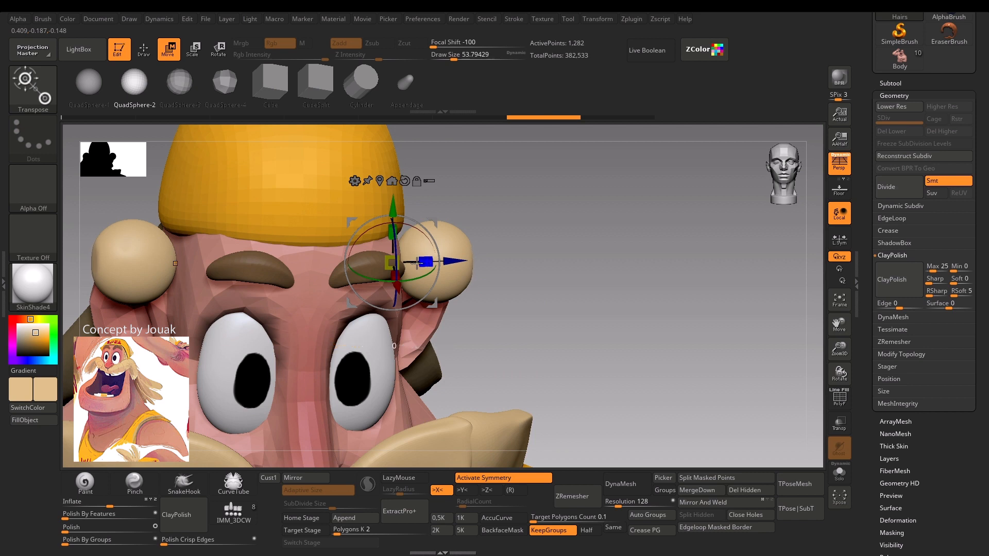
left_click_drag(418, 263, 343, 266)
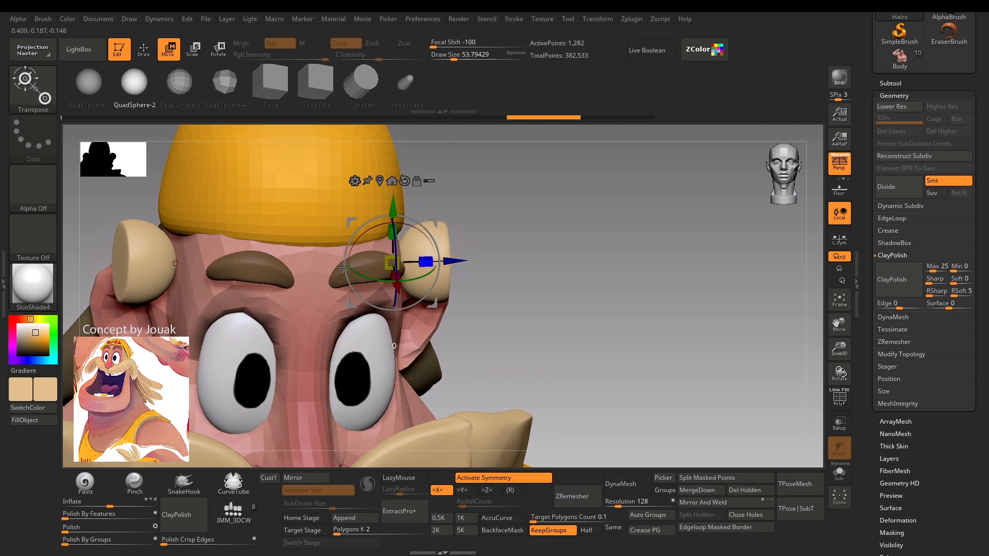
left_click_drag(534, 243, 507, 215)
key("ctrl+z")
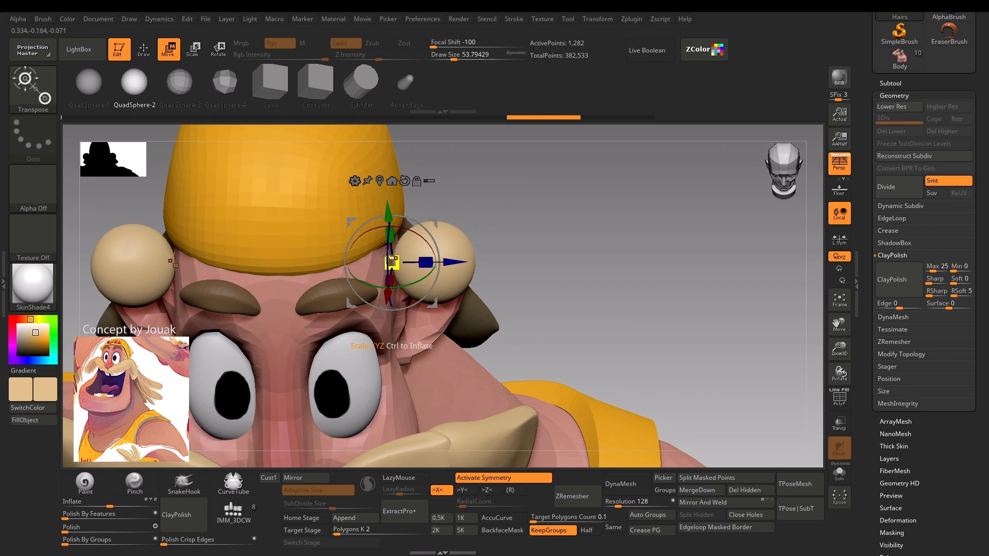
Try clipping the sphere pair along the Z axis from an angled view of the head.
mouse_move(511, 209)
left_mouse_down()
mouse_move(516, 188)
mouse_move(481, 186)
mouse_move(515, 177)
mouse_move(511, 196)
left_mouse_up()
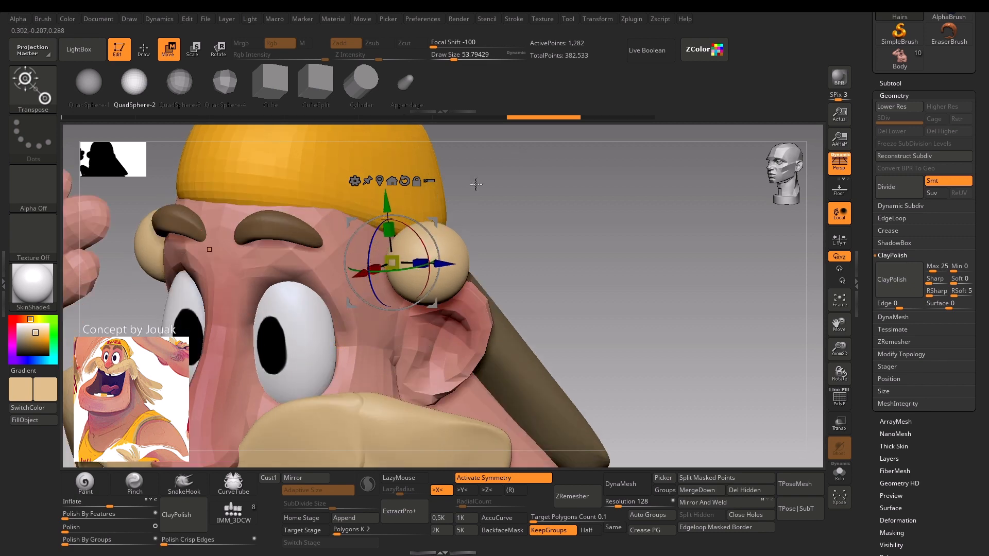
left_click_drag(476, 184, 491, 221)
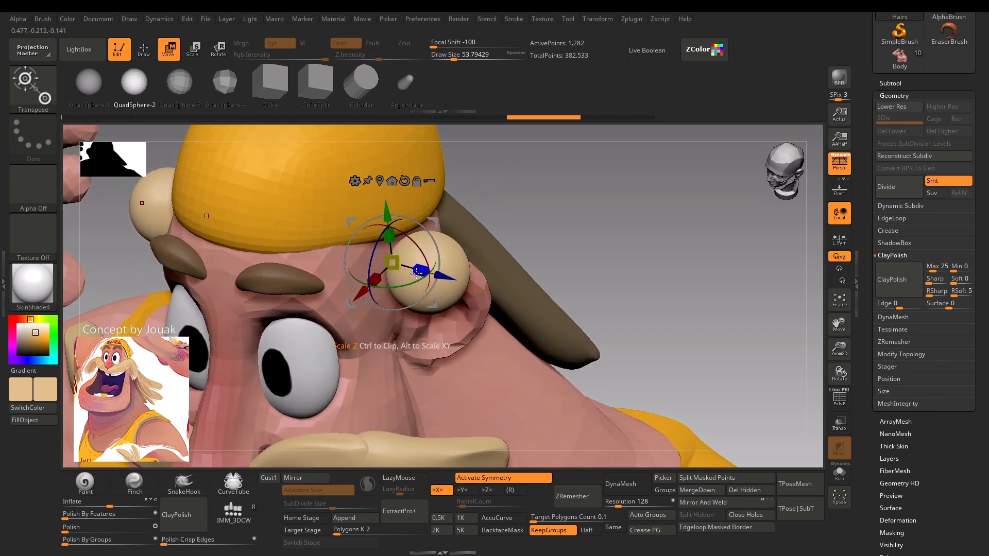
left_click_drag(502, 181, 555, 181)
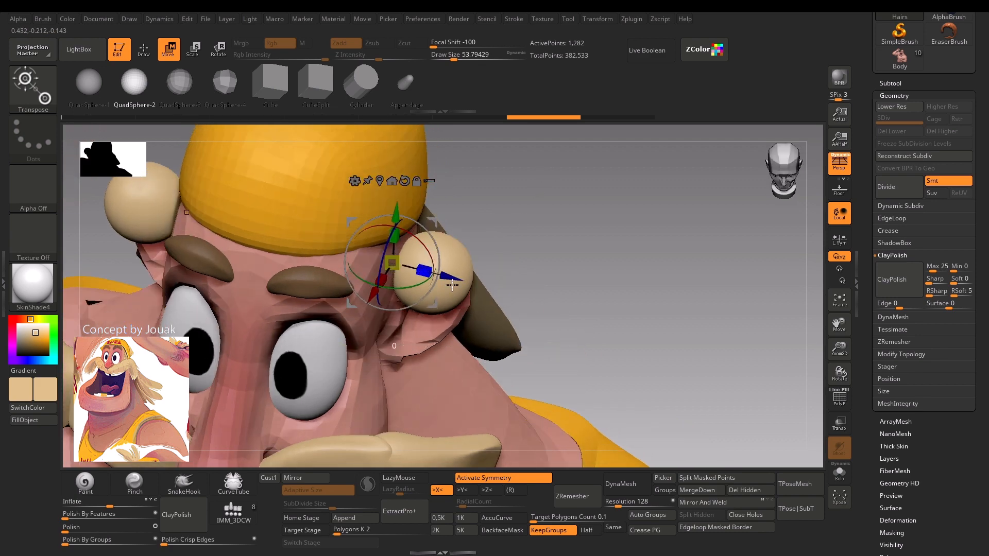
left_click_drag(452, 285, 530, 278)
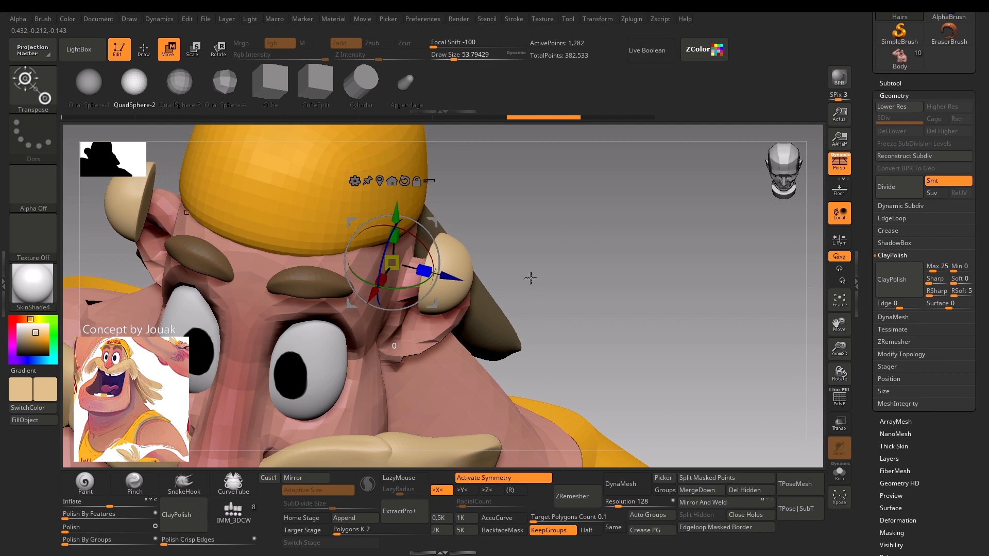
Shift the mirrored pair of spheres inward so they sit against the temples beneath the cap.
mouse_move(494, 237)
left_mouse_down()
mouse_move(512, 247)
mouse_move(517, 203)
left_mouse_up()
key("b")
key("m")
key("v")
key("w")
mouse_move(456, 235)
left_mouse_down()
mouse_move(408, 237)
mouse_move(402, 208)
mouse_move(410, 208)
left_mouse_up()
key("q")
Pull the mirrored spheres into sideburn shapes in front of the ears with the Move brush, starting at a draw size of about 145.
key("s")
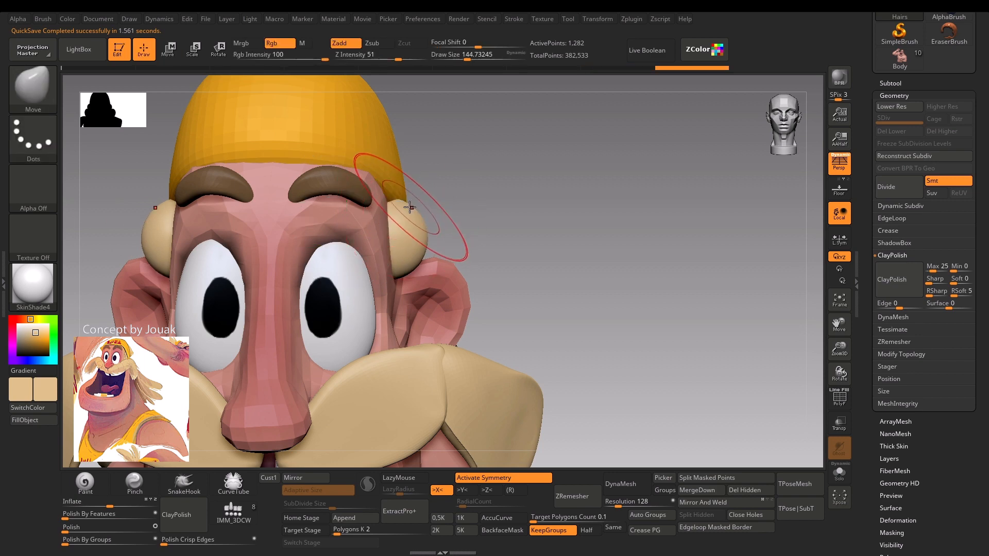
left_click_drag(399, 246, 396, 248)
mouse_move(471, 223)
left_mouse_down()
mouse_move(408, 226)
mouse_move(400, 238)
left_mouse_up()
key("s")
mouse_move(413, 243)
left_mouse_down()
mouse_move(424, 257)
mouse_move(457, 256)
mouse_move(446, 263)
left_mouse_up()
key("s")
left_click_drag(441, 269, 438, 278)
key("s")
left_click_drag(437, 281, 436, 294)
left_click_drag(257, 255, 348, 262, "shift")
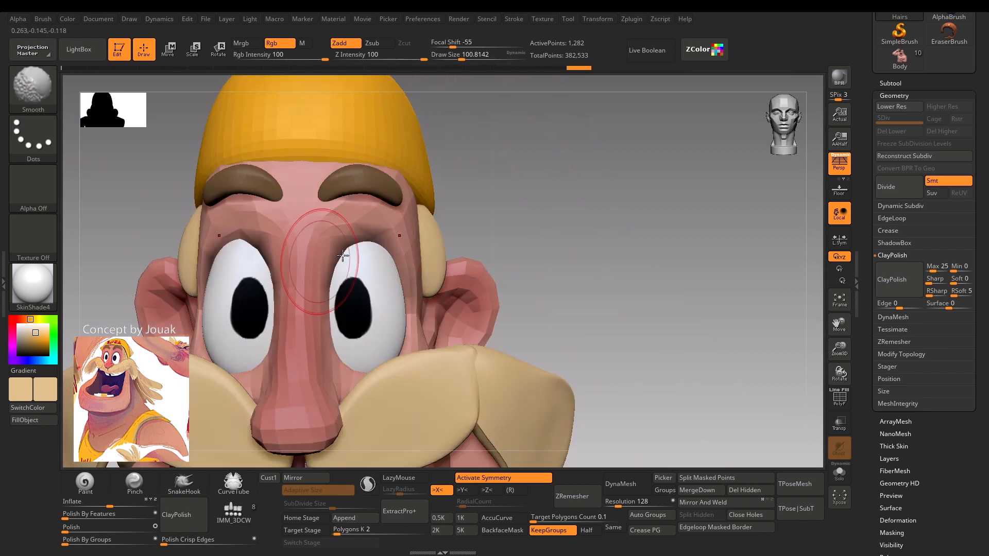
Refine the sideburns' outline against the head, tapering them under the cap while varying the brush size.
key("s")
left_click_drag(407, 250, 412, 250)
left_click_drag(448, 239, 438, 242)
mouse_move(444, 277)
left_mouse_down()
mouse_move(441, 258)
mouse_move(495, 161)
mouse_move(512, 185)
mouse_move(542, 192)
left_mouse_up()
mouse_move(542, 192)
left_mouse_down()
mouse_move(526, 181)
mouse_move(498, 184)
left_mouse_up()
key("s")
mouse_move(456, 237)
left_mouse_down()
mouse_move(430, 242)
mouse_move(445, 269)
left_mouse_up()
key("s")
key("s")
left_click_drag(442, 265, 441, 273, "shift")
left_click_drag(258, 311, 346, 308, "shift")
Check the hair pieces from the side and invert the mask to protect the sideburns and free the back hair.
key("shift+f")
key("shift+f")
key("b")
key("m")
key("v")
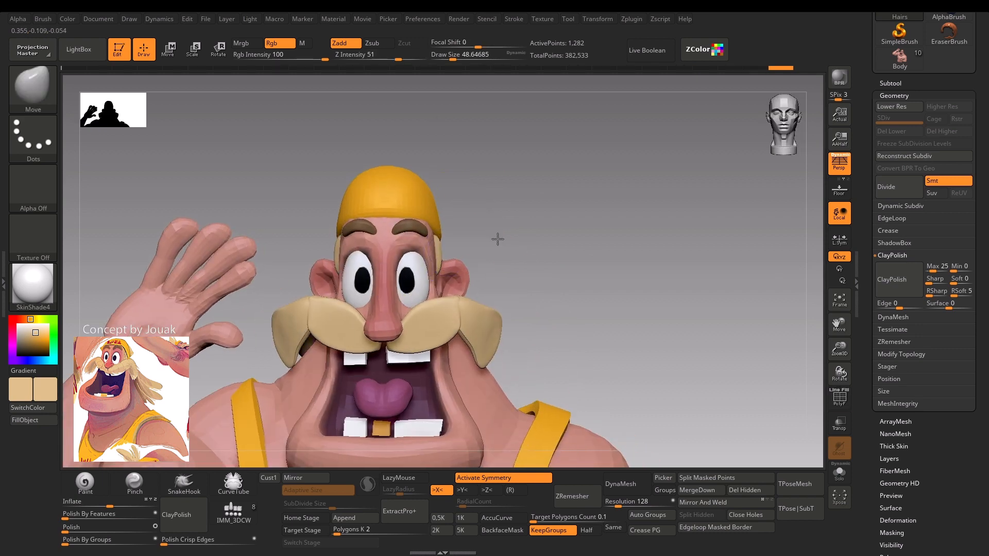
mouse_move(496, 236)
left_mouse_down()
mouse_move(514, 214)
mouse_move(481, 201)
mouse_move(500, 217)
mouse_move(466, 216)
left_mouse_up()
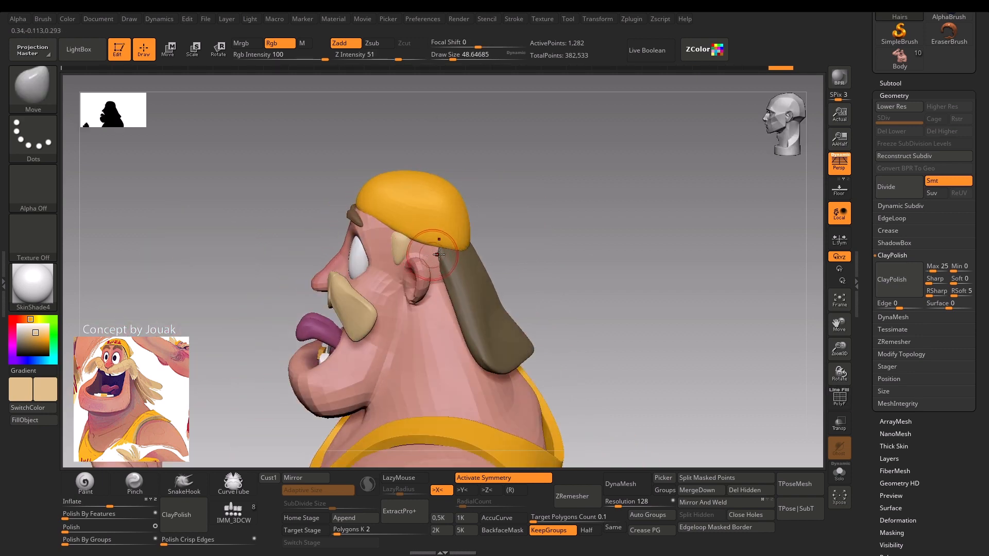
key("s")
left_click_drag(461, 268, 445, 268)
key("shift+f")
key("shift+f")
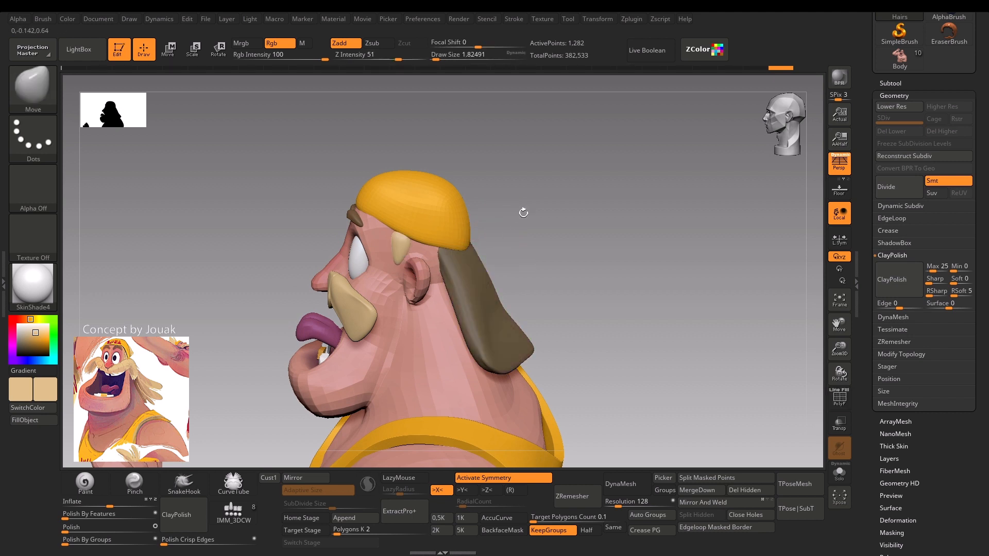
left_click(516, 189, "ctrl")
Extend the back hair's upper front edge toward the ears with the Move brush at a draw size of about 71.
key("s")
left_click_drag(433, 250, 453, 251)
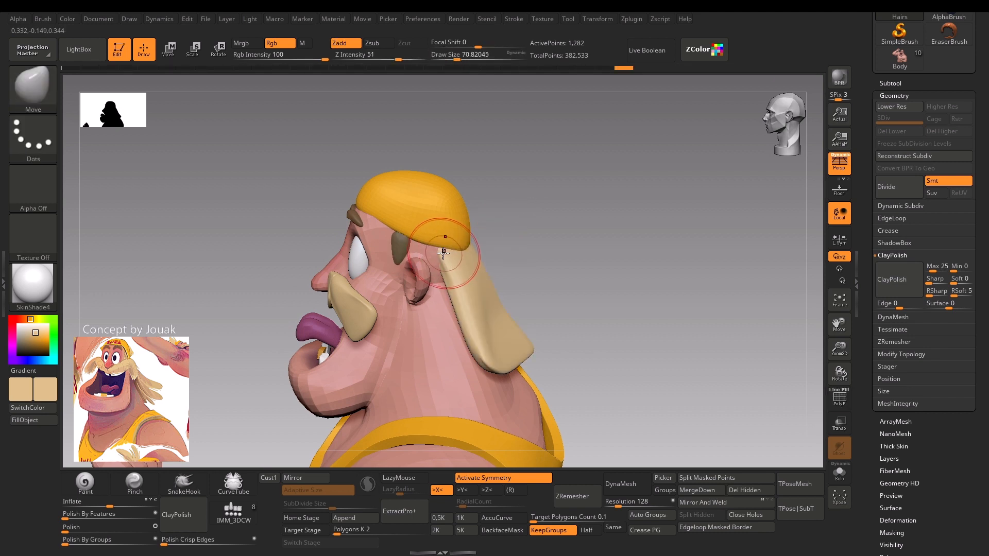
right_click_drag(421, 249, 459, 242)
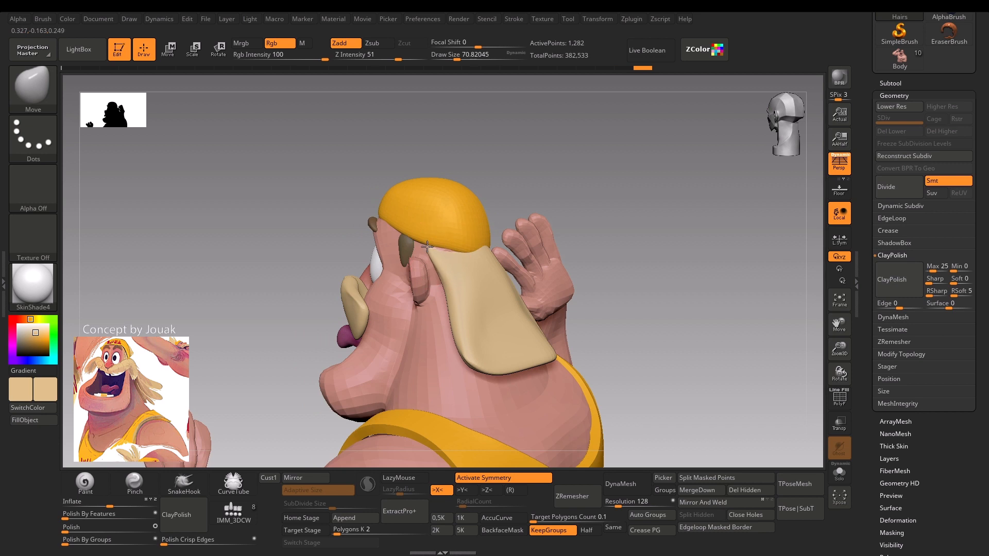
left_click_drag(410, 244, 406, 243)
left_click_drag(276, 299, 355, 289)
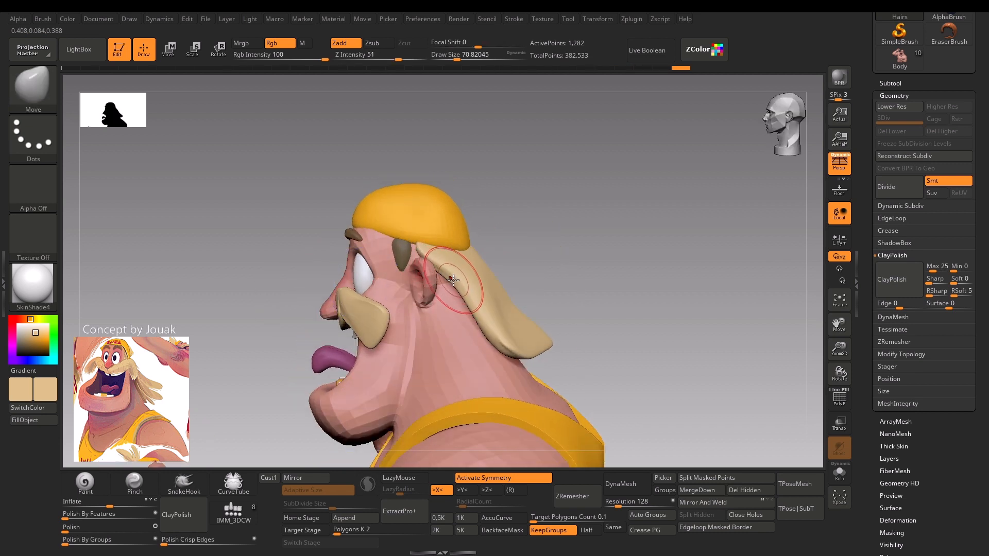
key("shift")
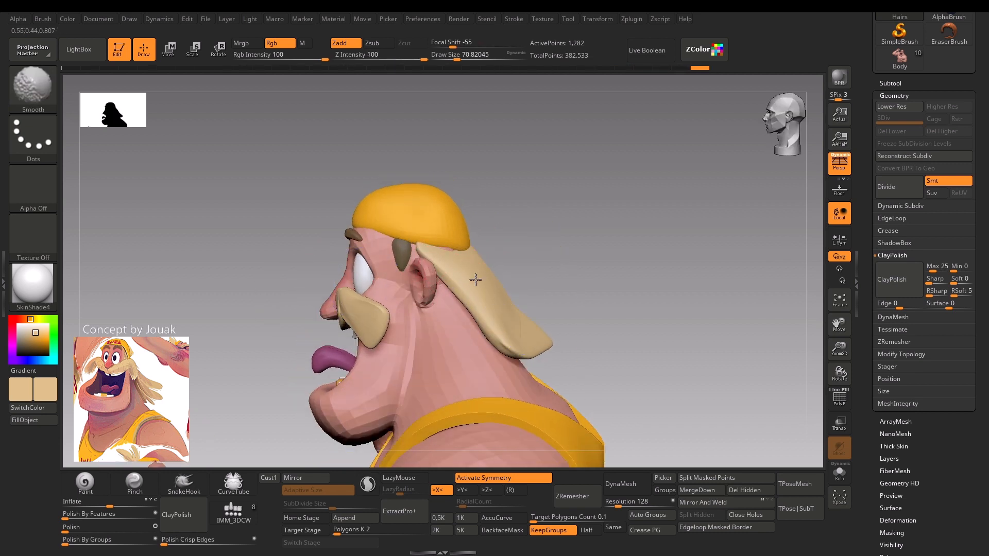
left_click_drag(475, 279, 451, 254, "shift")
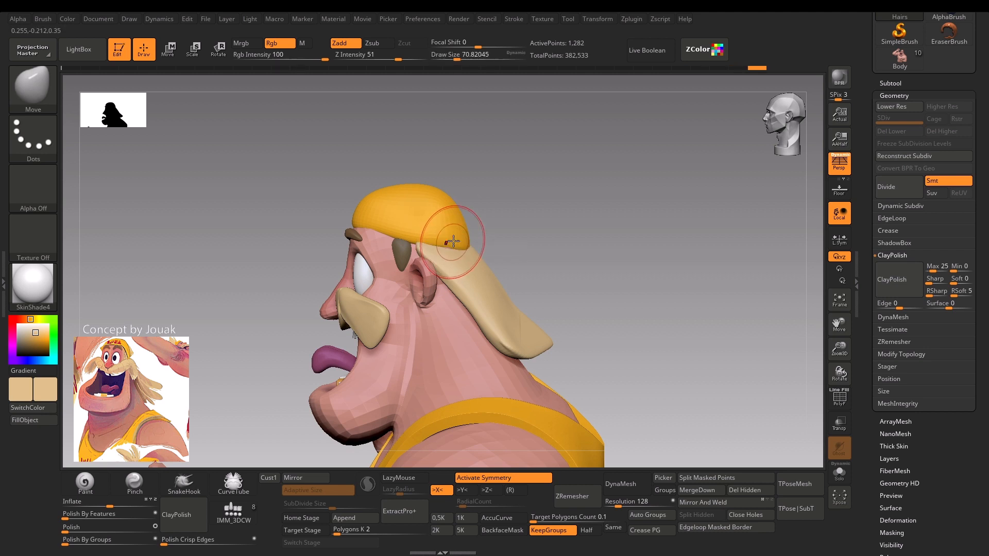
Refine the back hair where it meets the cap with the Move brush at a draw size of about 59.
left_click_drag(489, 211, 562, 221)
key("s")
left_click_drag(456, 247, 446, 248)
mouse_move(515, 237)
left_mouse_down()
mouse_move(451, 241)
mouse_move(521, 198)
mouse_move(578, 205)
mouse_move(438, 218)
mouse_move(492, 222)
left_mouse_up()
key("s")
key("s")
mouse_move(389, 278)
left_mouse_down()
mouse_move(379, 280)
mouse_move(424, 227)
mouse_move(394, 282)
left_mouse_up()
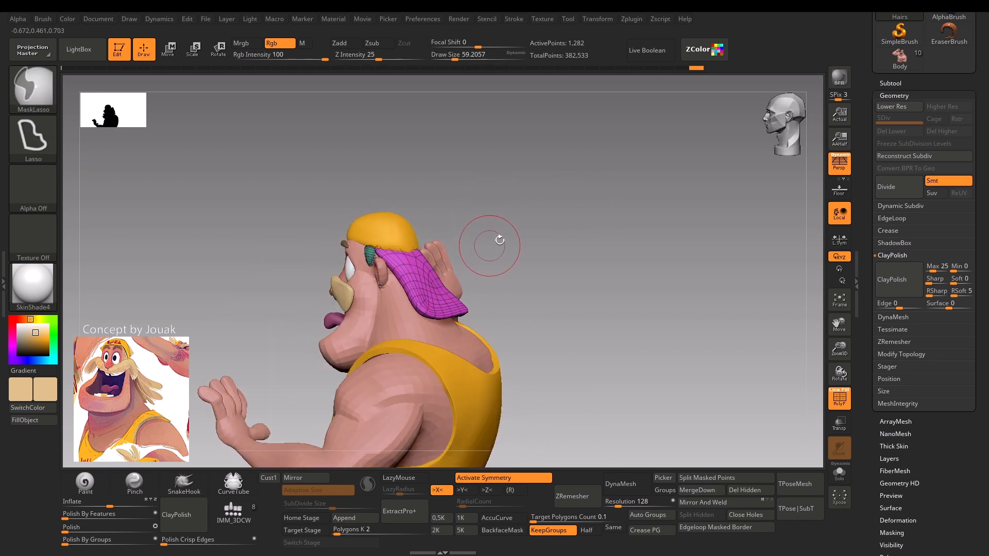
Make the Body subtool active and raise it to subdivision level 2.
left_click_drag(498, 239, 435, 239)
left_click(431, 383, "alt")
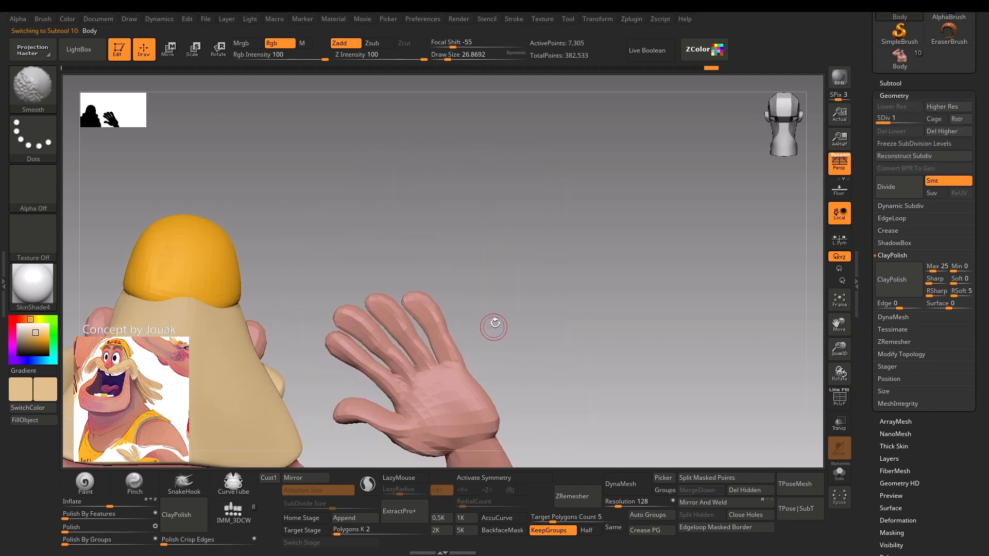
left_click_drag(494, 324, 445, 288, "alt")
key("shift+f")
key("shift+f")
key("d")
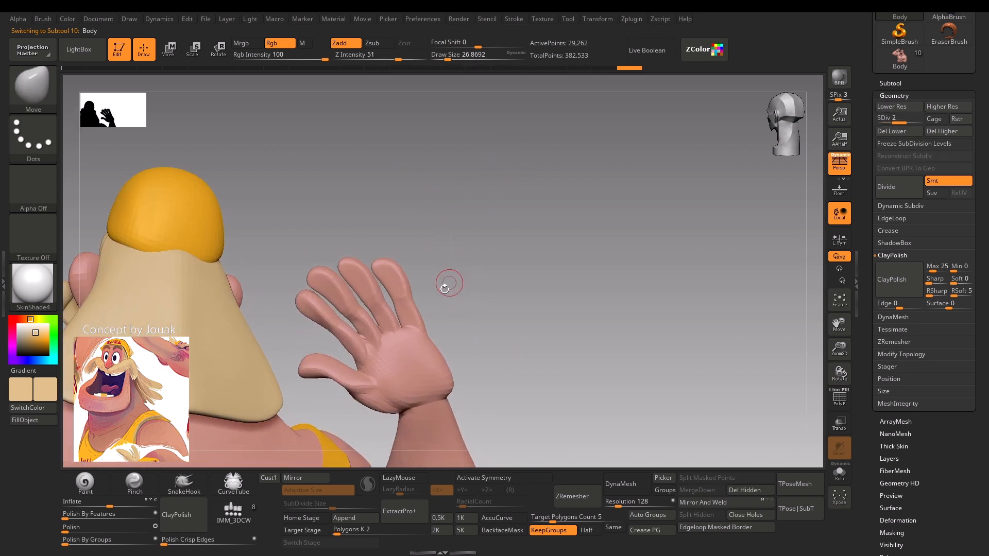
Build up the back of the raised hand with the Clay brush, with Rgb off and a draw size of about 65 to 68.
key("b")
key("c")
key("l")
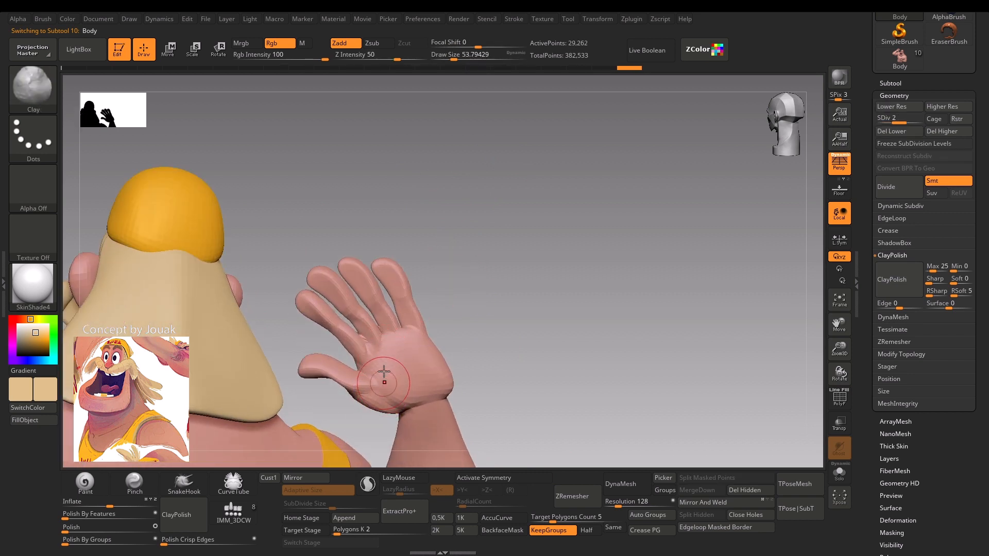
left_click(283, 44)
key("s")
mouse_move(382, 397)
left_mouse_down()
mouse_move(413, 410)
mouse_move(441, 402)
left_mouse_up()
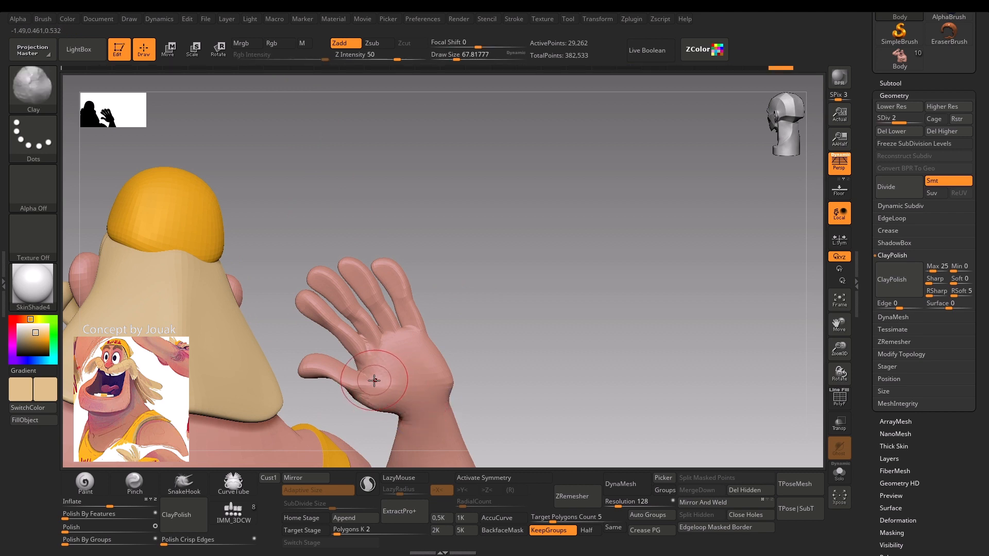
left_click_drag(374, 380, 377, 380, "shift")
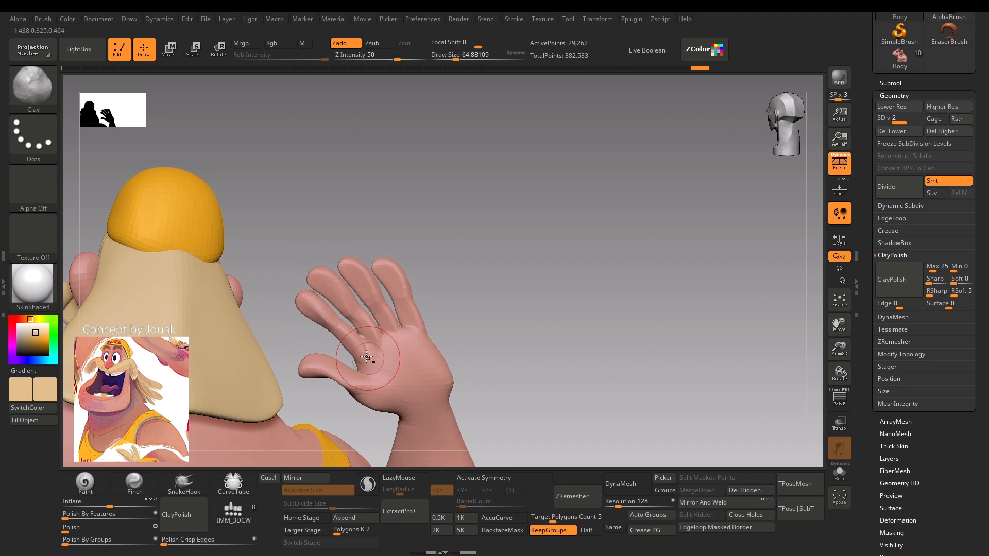
left_click_drag(368, 330, 375, 355)
left_click_drag(375, 355, 394, 391, "shift")
Build up the fleshy volumes of the raised hand's palm with the Clay brush at a draw size of about 101.
key("b")
key("m")
key("v")
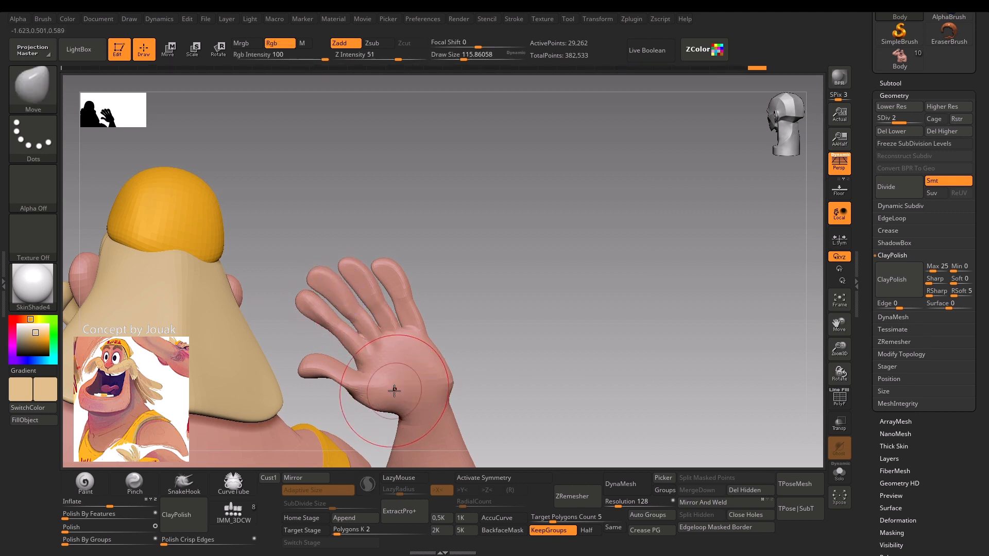
left_click_drag(483, 342, 208, 313)
mouse_move(215, 333)
left_mouse_down("alt")
mouse_move(276, 342)
mouse_move(288, 360)
left_mouse_up("alt")
key("b")
key("c")
key("l")
mouse_move(428, 353)
left_mouse_down()
mouse_move(390, 326)
mouse_move(357, 335)
mouse_move(347, 293)
left_mouse_up()
key("s")
left_click(356, 288)
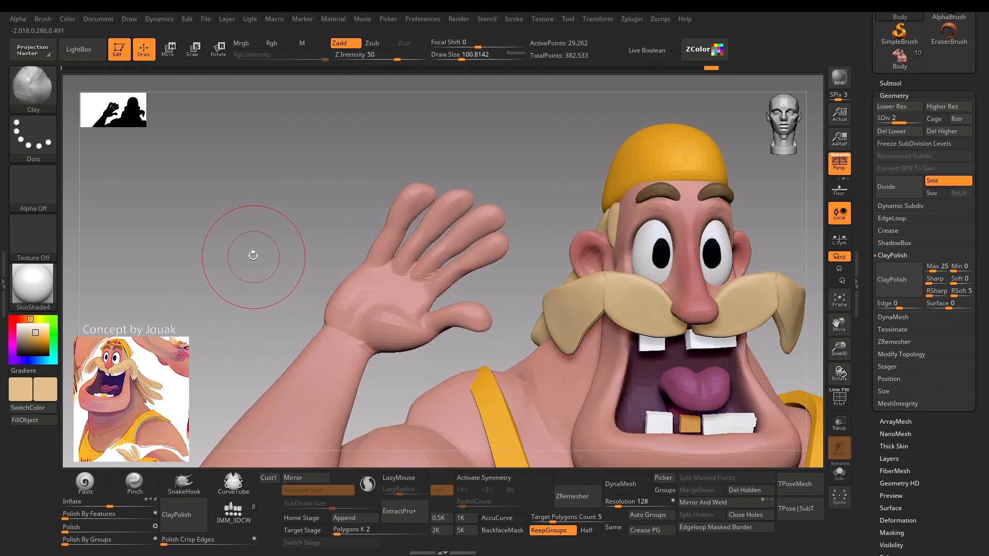
left_click_drag(250, 254, 221, 289, "alt")
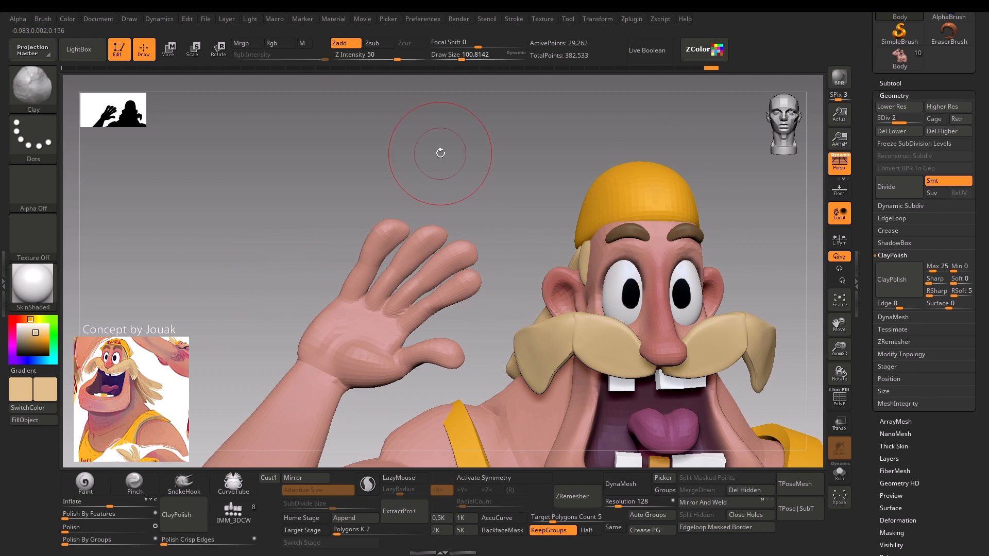
Pick a reddish pink colour for the skin and switch to the Paint brush with Rgb on at intensity 100.
mouse_move(440, 149)
left_mouse_down()
mouse_move(476, 150)
mouse_move(459, 168)
mouse_move(435, 122)
left_mouse_up()
key("c")
left_click(88, 482)
left_click_drag(222, 297, 217, 234, "alt")
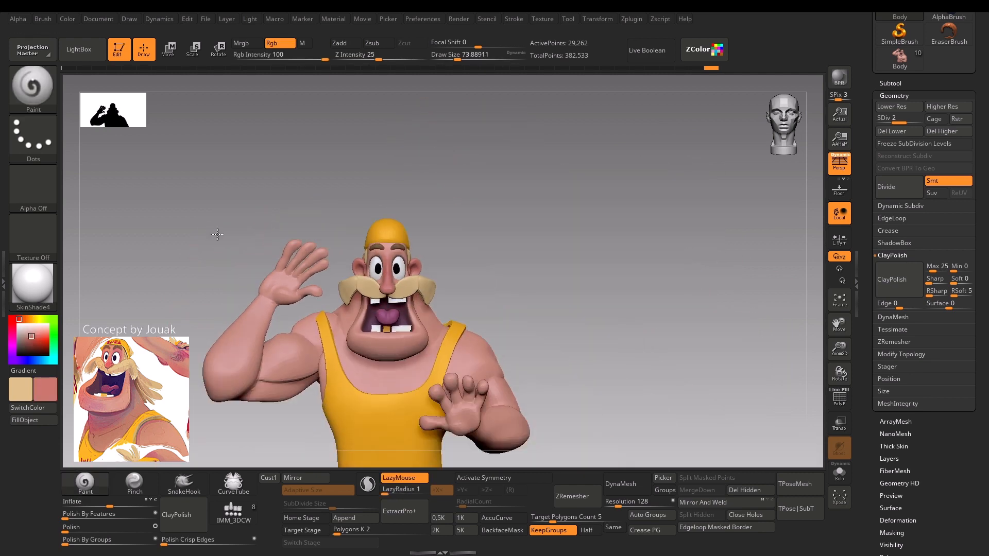
mouse_move(481, 278)
left_mouse_down("alt")
mouse_move(451, 185)
mouse_move(474, 203)
mouse_move(474, 219)
left_mouse_up("alt")
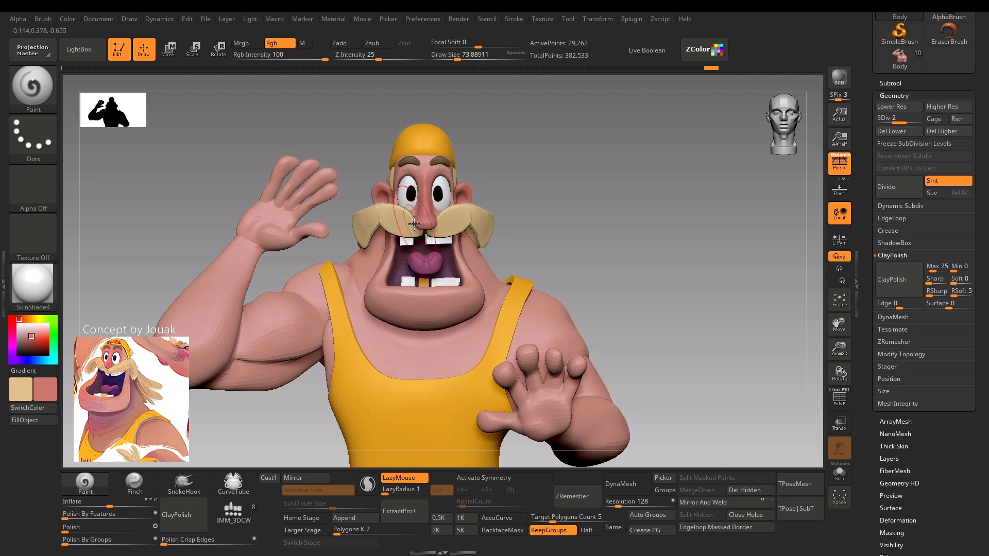
left_click_drag(306, 415, 273, 443, "alt")
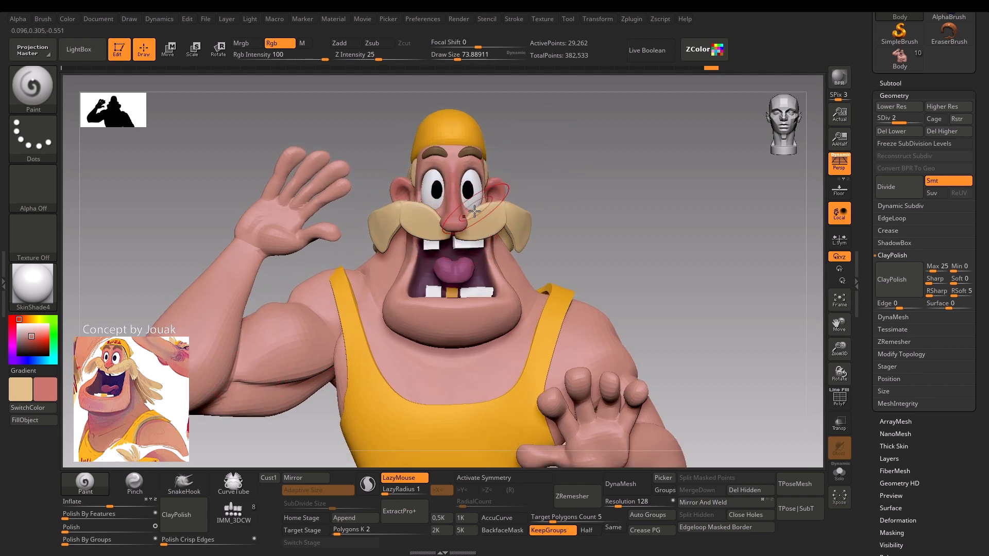
left_click(94, 482)
left_click_drag(190, 192, 188, 269, "alt")
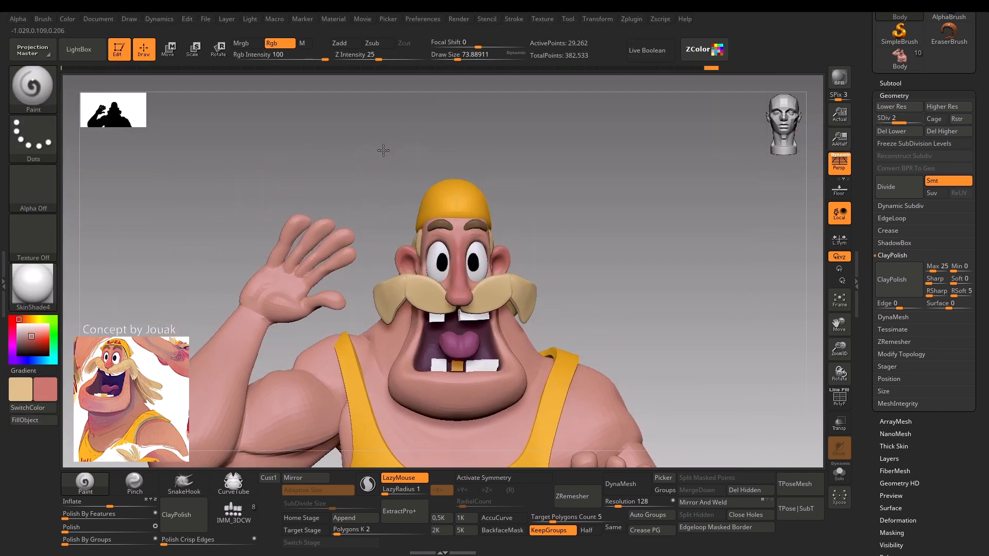
key("b")
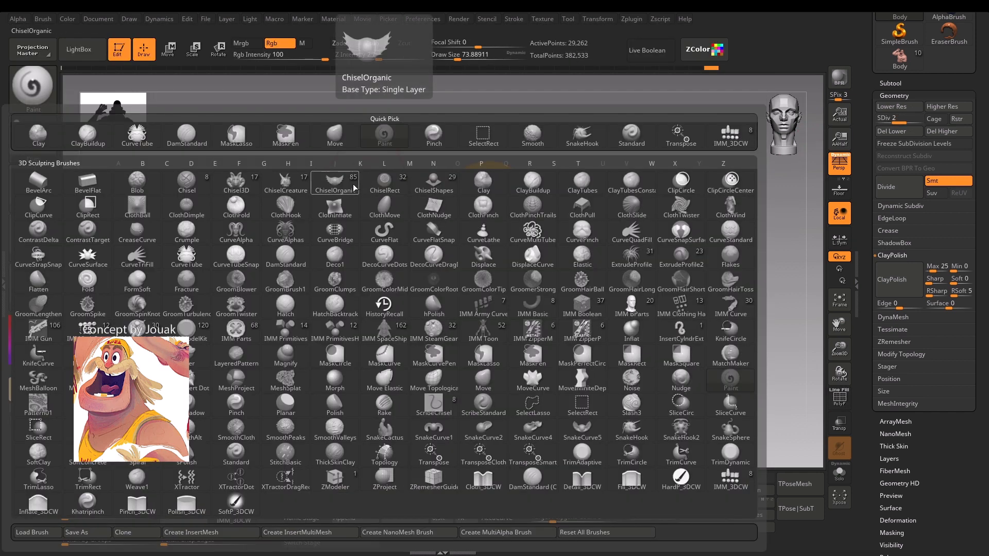
key("p")
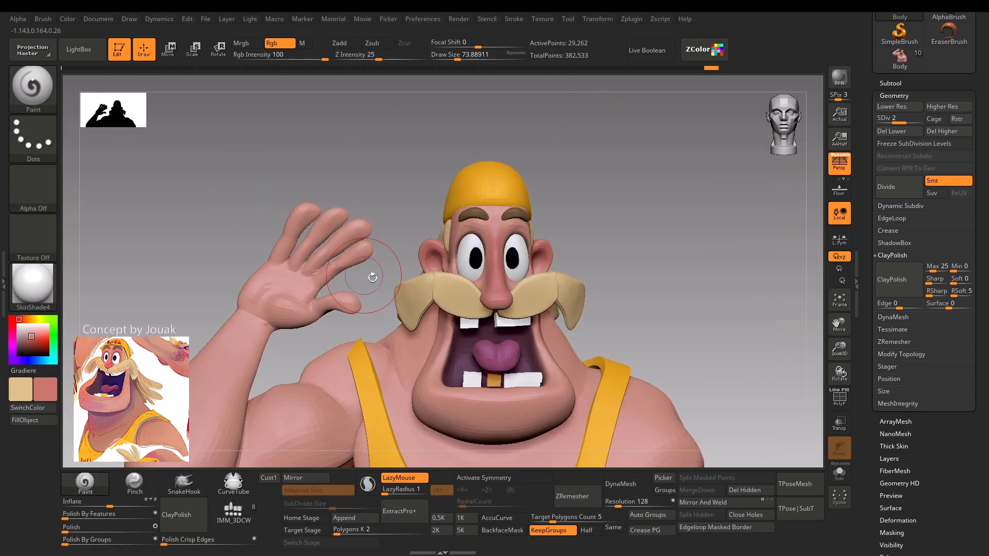
Tint the fingertips and thumb of the raised hand reddish pink with the Paint brush at a draw size of about 68 to 74.
key("s")
left_click_drag(350, 230, 346, 212)
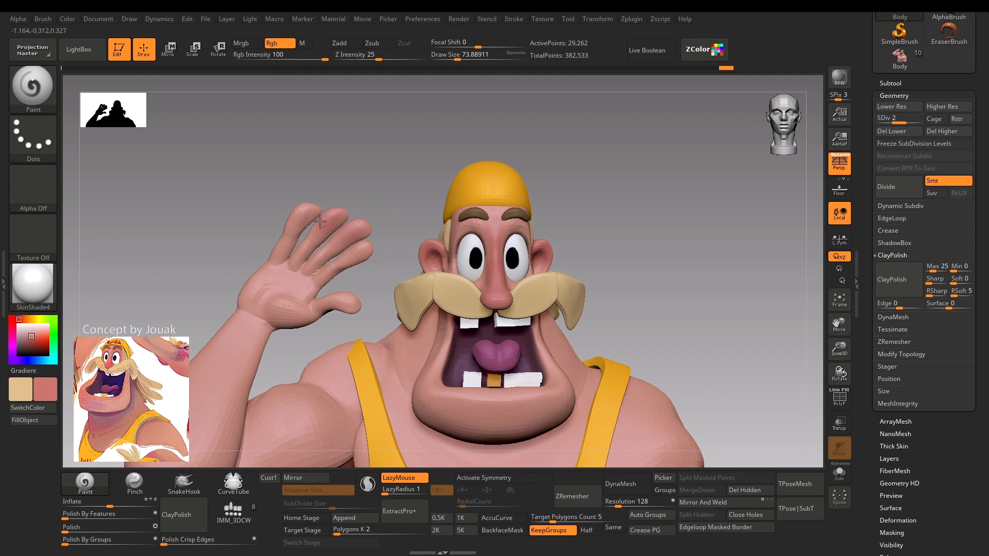
left_click_drag(343, 318, 341, 304)
key("s")
mouse_move(281, 305)
left_mouse_down()
mouse_move(251, 296)
mouse_move(196, 226)
left_mouse_up()
left_click(253, 289)
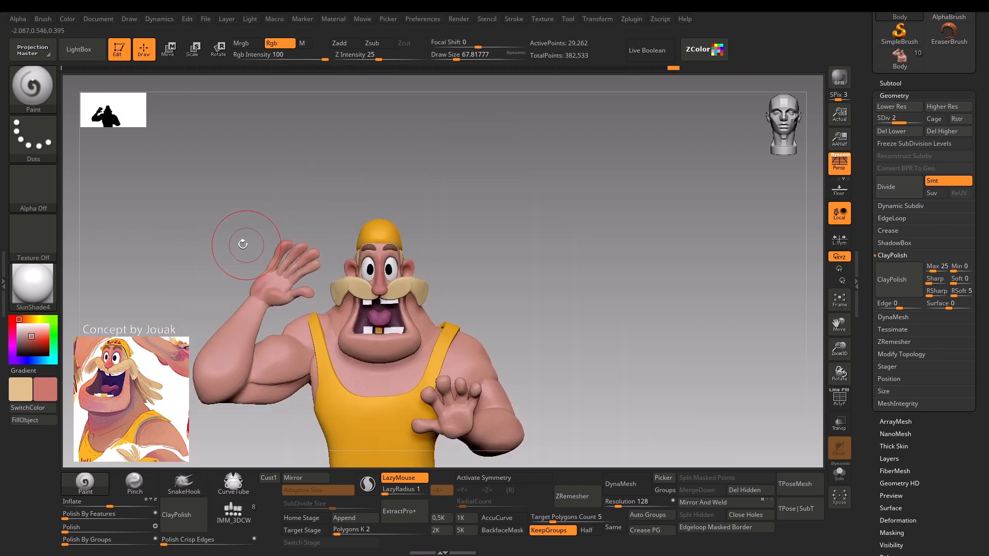
left_click_drag(238, 280, 226, 334, "alt")
left_click_drag(351, 253, 346, 258)
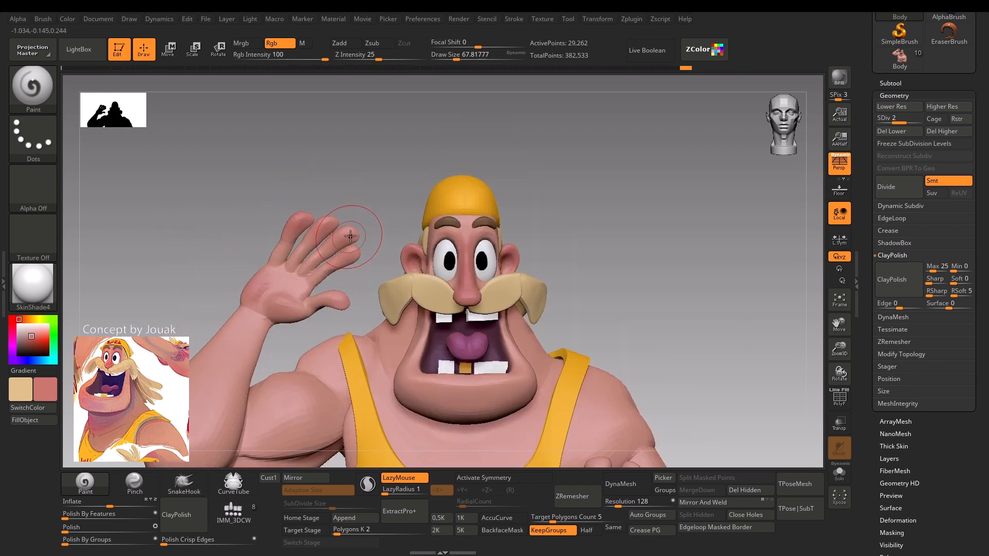
Paint reddish pink onto the fingertips of the lowered hand at a draw size of about 51.
mouse_move(382, 180)
left_mouse_down("alt")
mouse_move(371, 161)
mouse_move(375, 121)
left_mouse_up("alt")
left_click_drag(540, 158, 488, 143, "alt")
left_click_drag(487, 215, 480, 139, "alt")
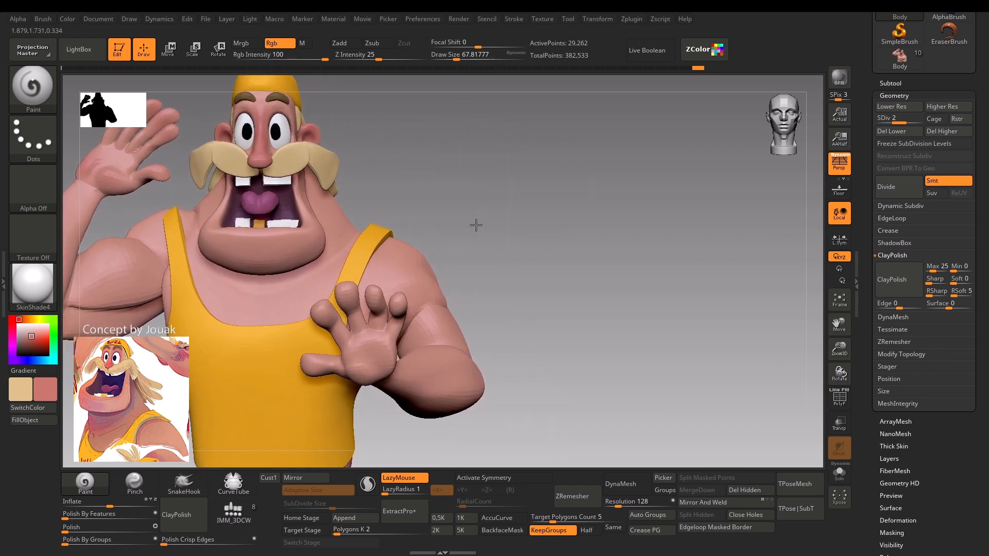
mouse_move(474, 223)
left_mouse_down("alt")
mouse_move(523, 145)
mouse_move(382, 235)
mouse_move(407, 203)
mouse_move(436, 217)
left_mouse_up("alt")
key("s")
left_click_drag(437, 212, 435, 201)
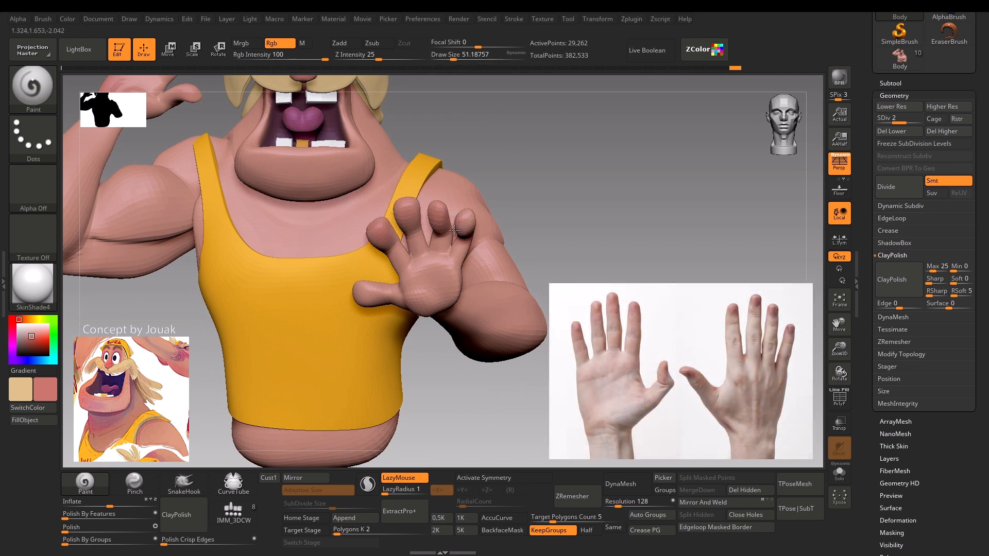
left_click_drag(557, 167, 556, 186)
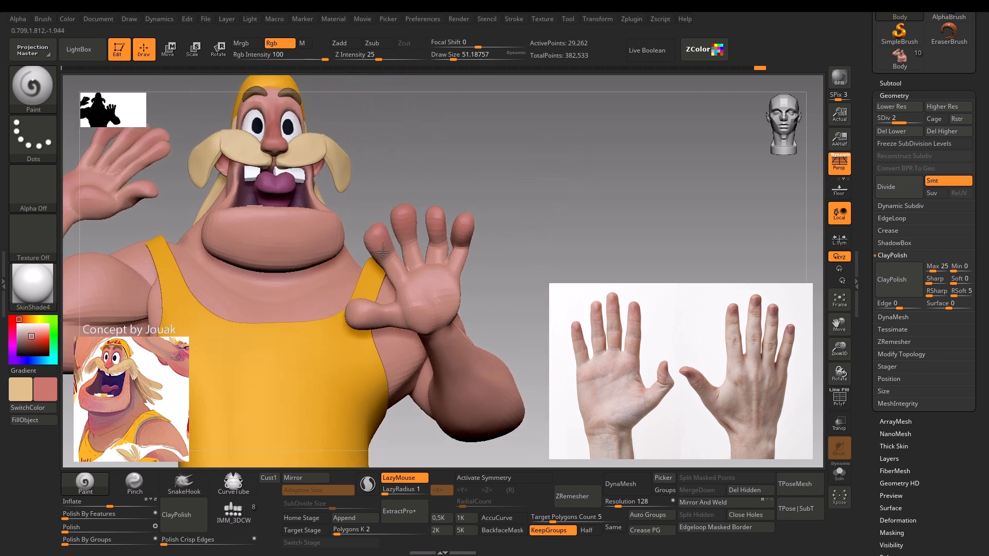
Add reddish pink to the thumb and palm of the lowered hand with the Paint brush at a draw size of about 62.
left_click_drag(395, 293, 380, 310)
left_click_drag(501, 269, 410, 314)
key("s")
mouse_move(404, 305)
left_mouse_down()
mouse_move(406, 315)
mouse_move(424, 314)
mouse_move(405, 310)
left_mouse_up()
key("s")
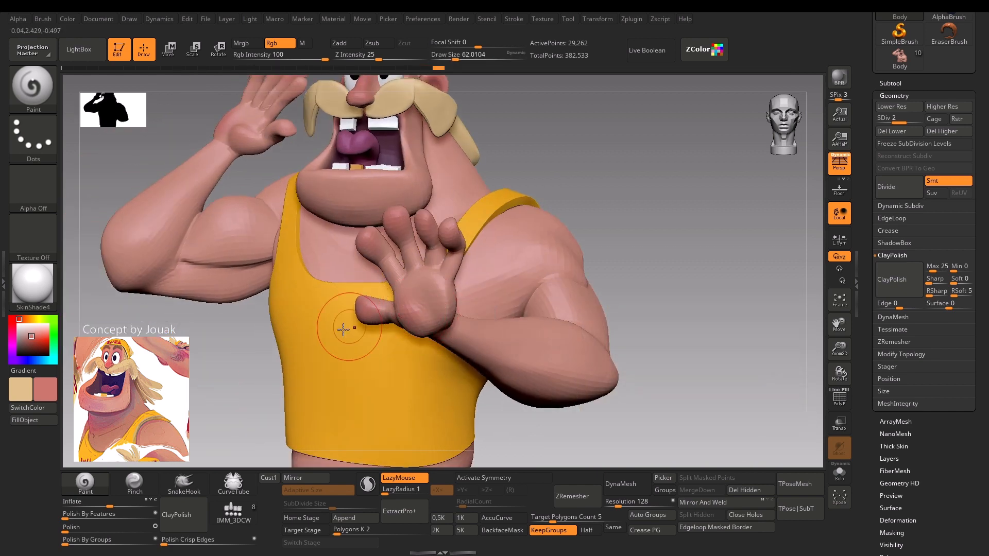
left_click_drag(244, 385, 312, 372)
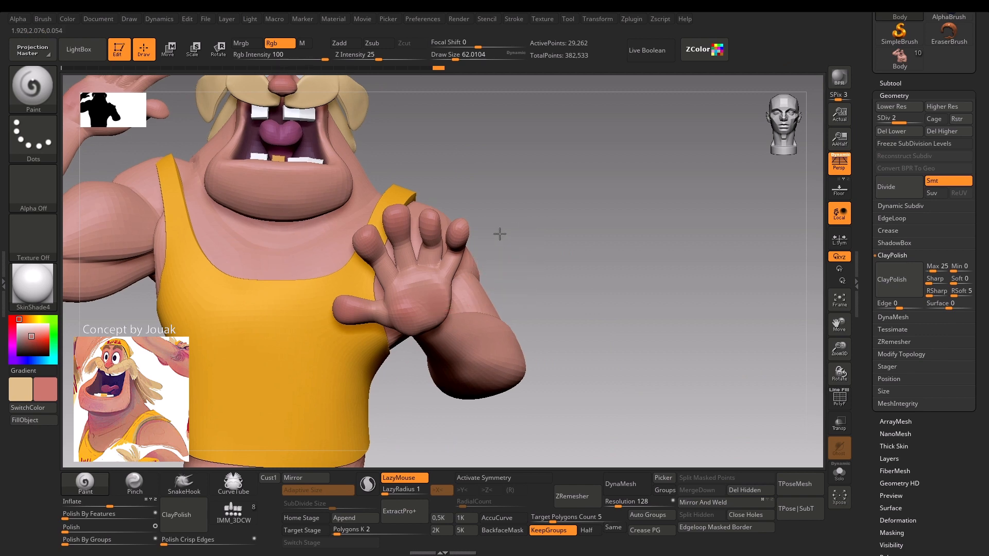
mouse_move(499, 232)
left_mouse_down("alt")
mouse_move(541, 157)
mouse_move(309, 345)
mouse_move(258, 342)
mouse_move(416, 355)
left_mouse_up("alt")
key("s")
Reshape the underside of the lowered arm's forearm with the Move brush, starting at a draw size of about 80.
key("shift")
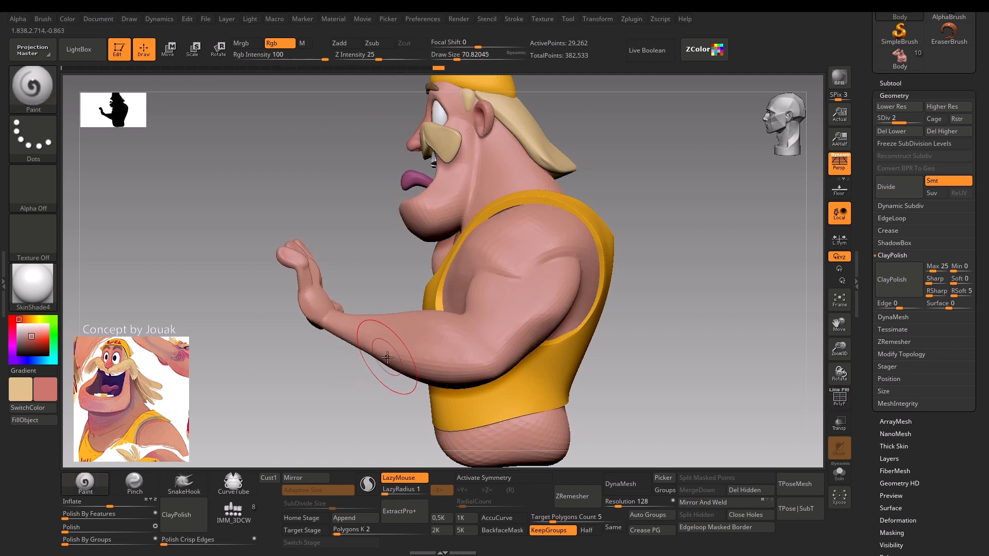
key("shift")
key("b")
key("m")
key("v")
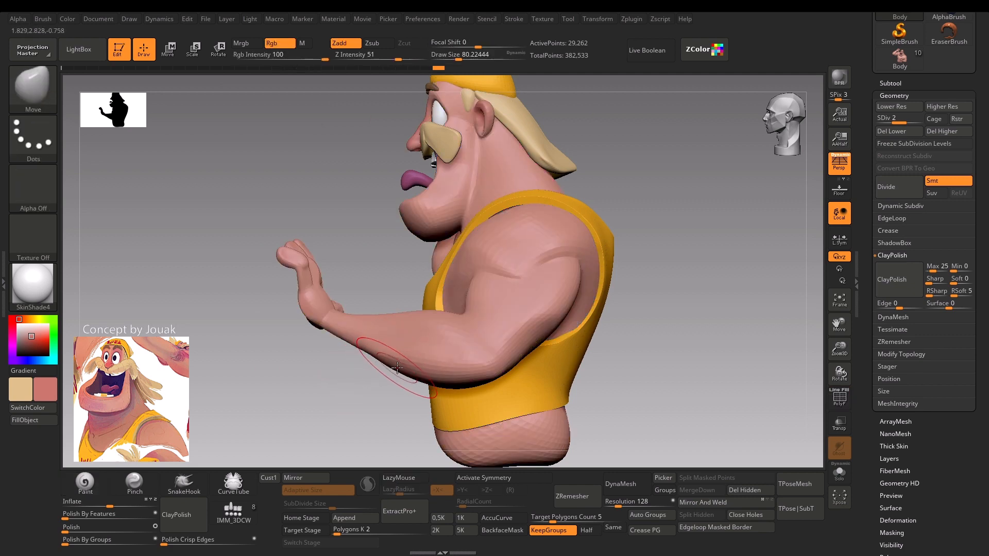
key("s")
left_click_drag(397, 368, 403, 370)
key("s")
Mask the body except the lowered arm's forearm, refine the forearm at a draw size of about 124 to 128, and clear the mask.
left_click_drag(338, 417, 412, 384)
mouse_move(463, 361)
left_mouse_down()
mouse_move(404, 325)
mouse_move(422, 322)
mouse_move(410, 317)
left_mouse_up()
key("w")
key("q")
key("s")
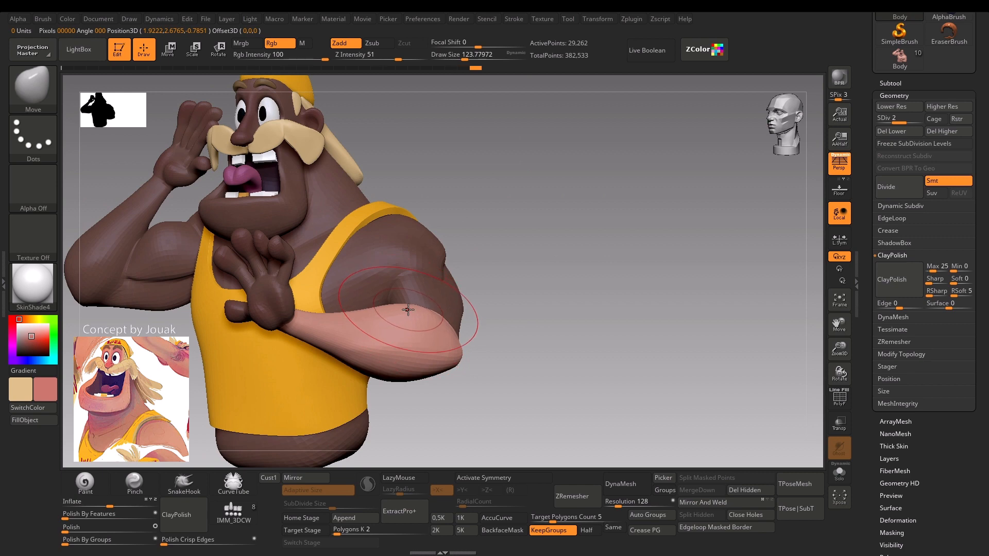
left_click_drag(487, 338, 331, 316)
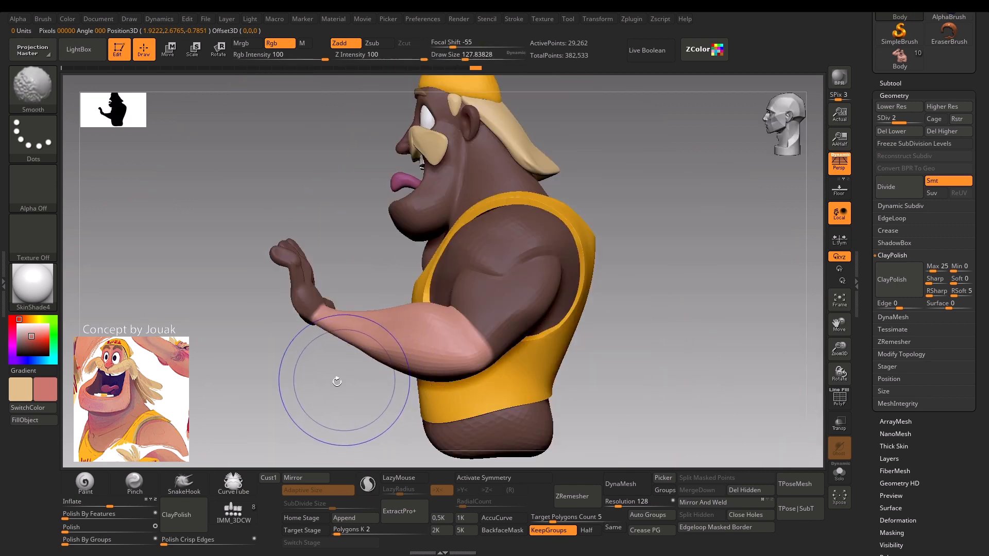
key("shift+f")
left_click_drag(263, 393, 443, 380)
key("shift+f")
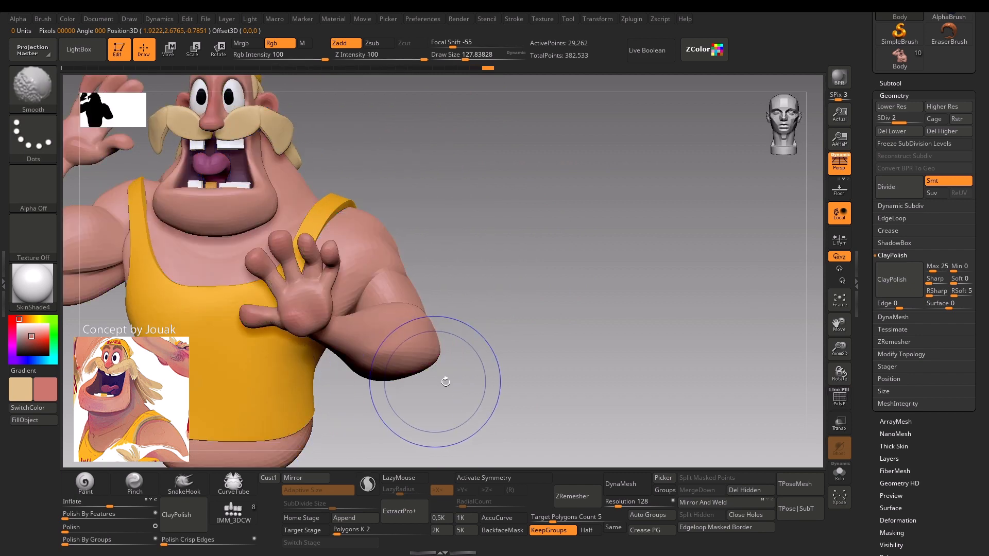
Build up the lowered arm's upper arm and elbow with the Clay brush at a draw size of about 80.
left_click_drag(482, 341, 458, 300, "alt")
key("b")
key("c")
key("l")
key("s")
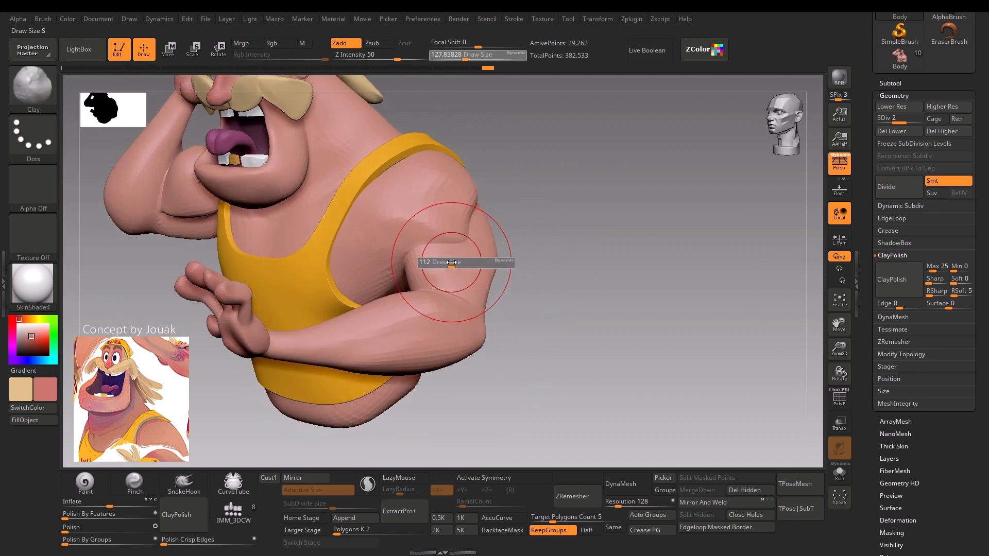
left_click_drag(459, 263, 448, 263)
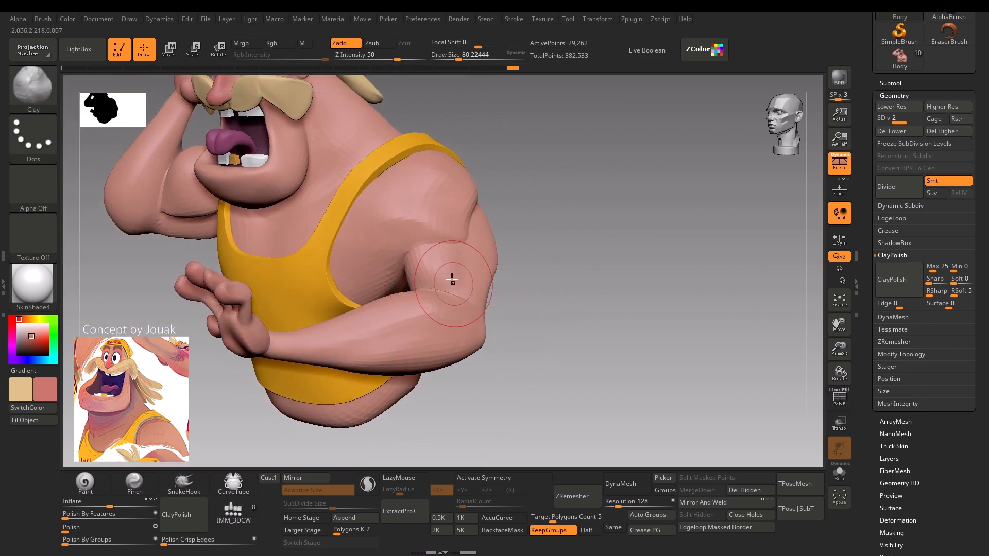
left_click_drag(538, 188, 427, 283)
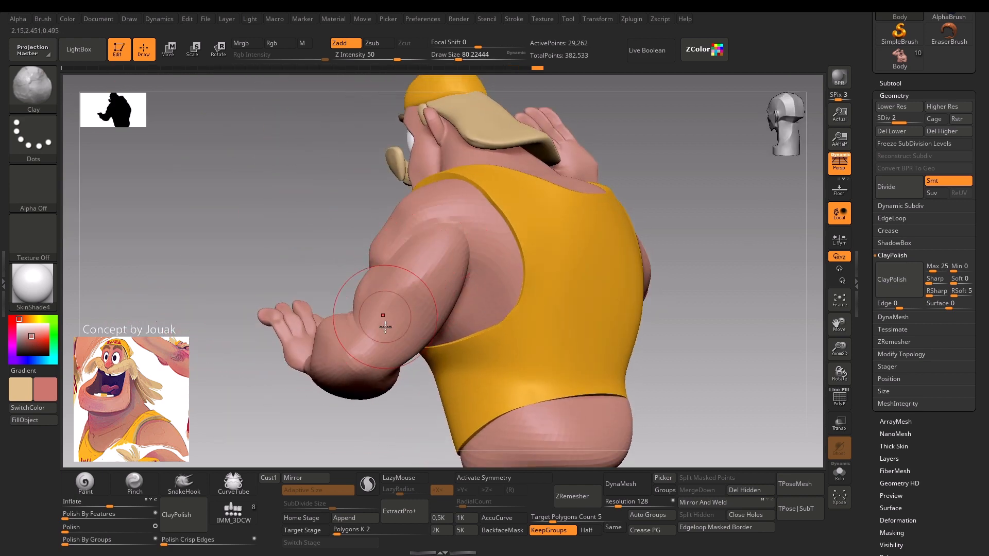
left_click_drag(385, 327, 386, 361)
left_click_drag(390, 428, 362, 427)
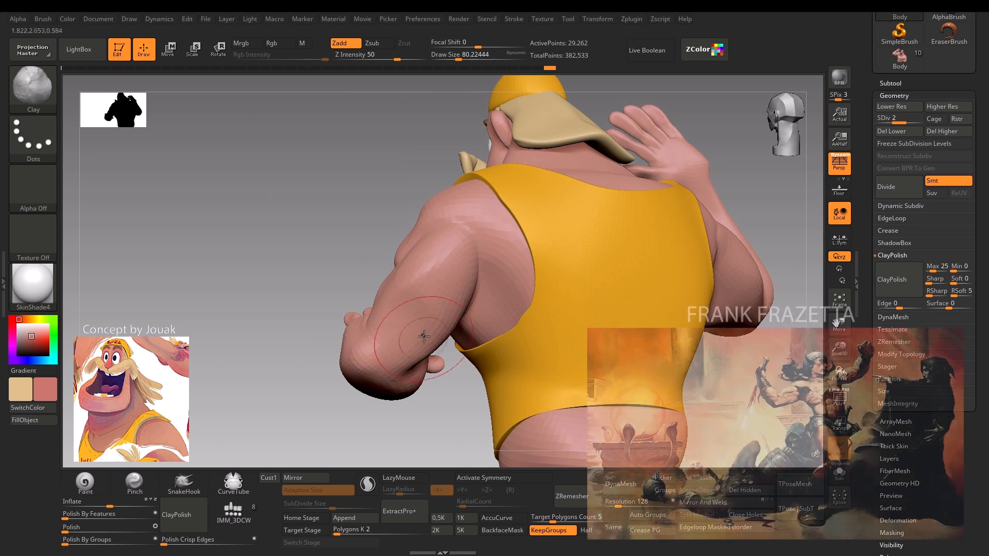
left_click_drag(258, 386, 417, 319)
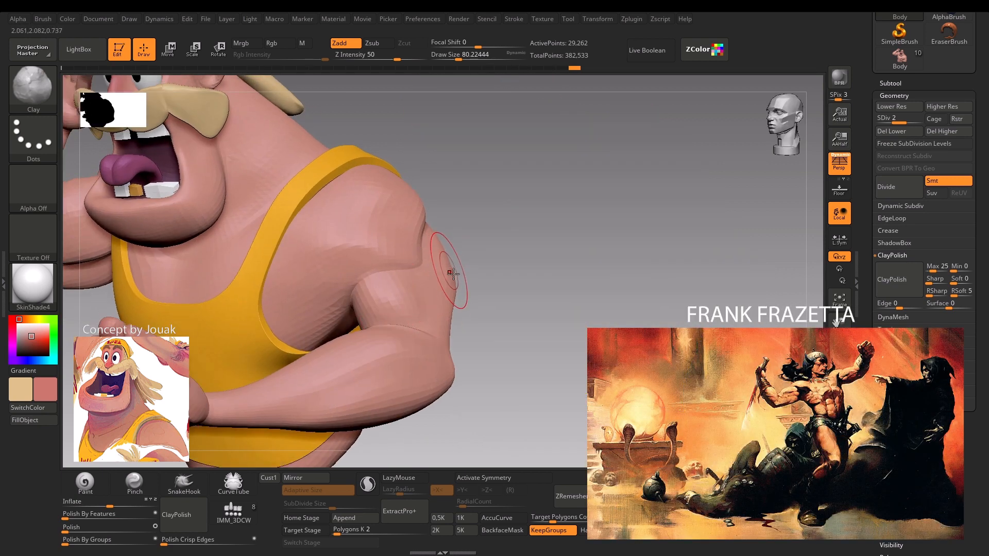
Define the back of the upper arm and the elbow with the Clay brush, reducing the draw size to about 49.
left_click_drag(453, 273, 465, 304)
key("s")
mouse_move(440, 266)
left_mouse_down()
mouse_move(447, 278)
mouse_move(493, 223)
mouse_move(420, 222)
left_mouse_up()
left_click_drag(358, 357, 370, 363, "alt")
key("s")
left_click_drag(445, 285, 439, 285)
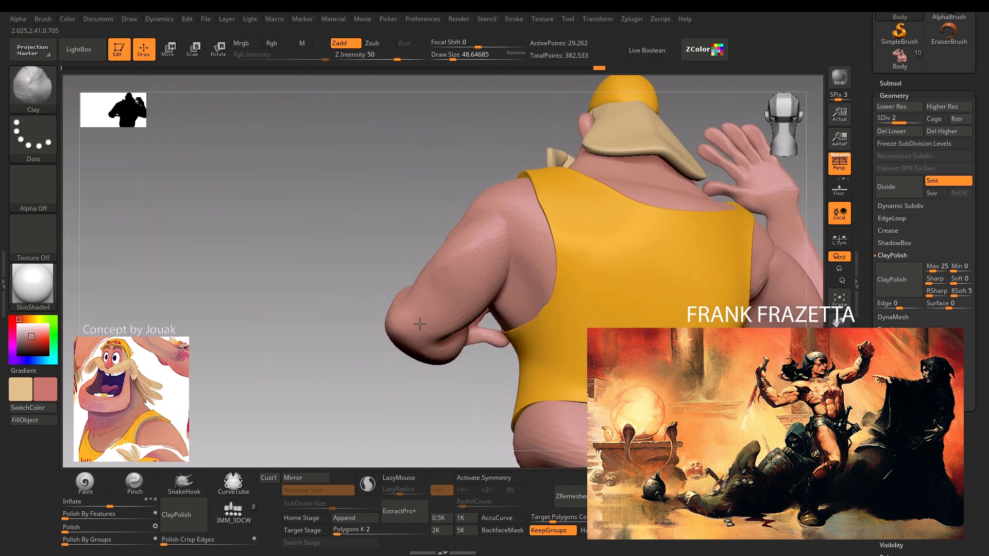
left_click_drag(342, 415, 436, 293)
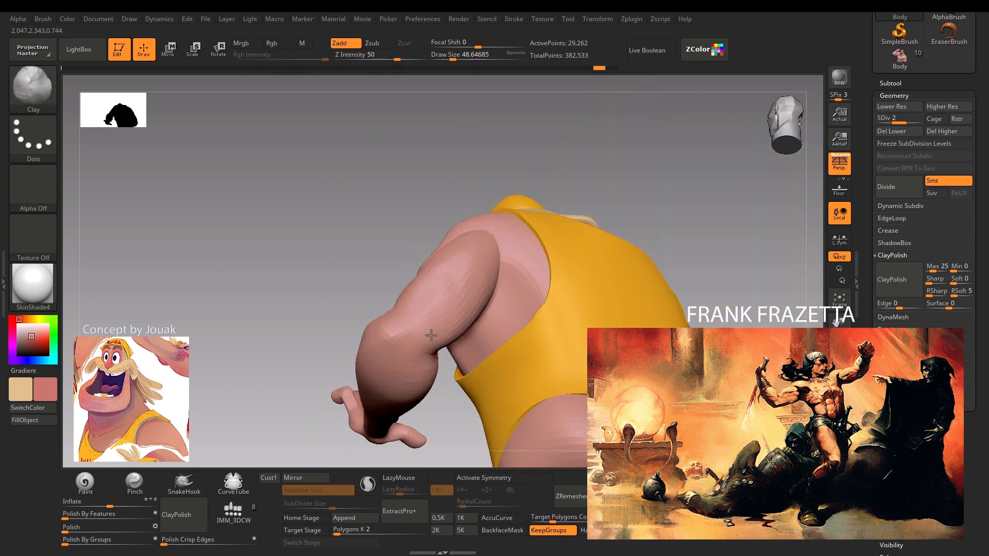
left_click_drag(293, 329, 437, 287)
left_click_drag(338, 386, 410, 388)
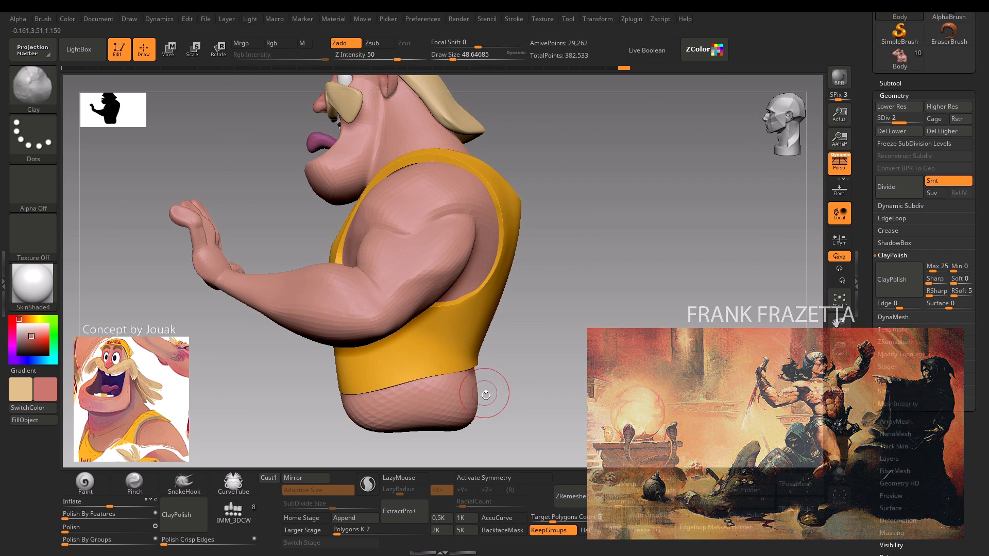
Strengthen the shoulder muscle of the lowered arm with the Clay brush at a draw size of about 65.
left_click_drag(485, 393, 507, 288, "alt")
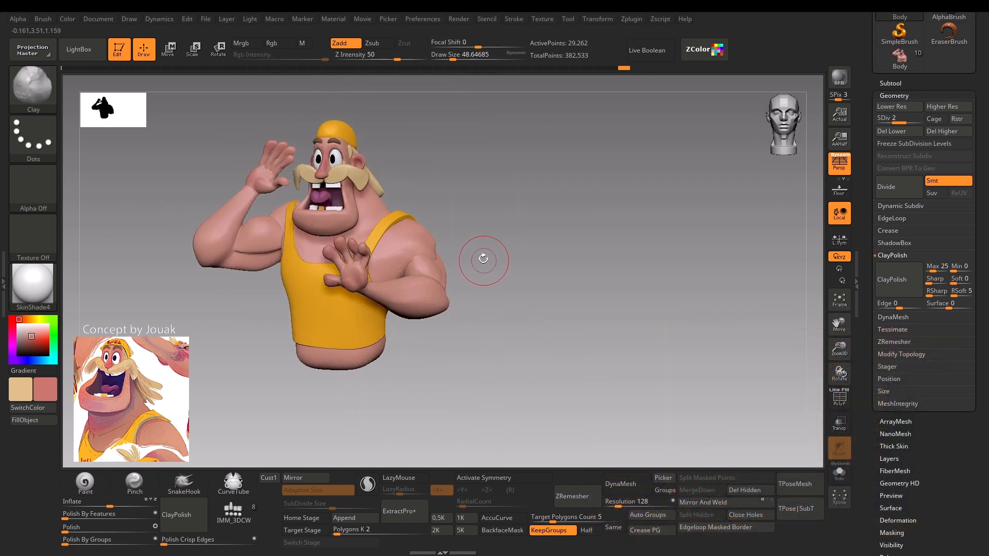
mouse_move(484, 259)
left_mouse_down()
mouse_move(505, 289)
mouse_move(492, 293)
mouse_move(487, 271)
mouse_move(428, 231)
mouse_move(439, 215)
left_mouse_up()
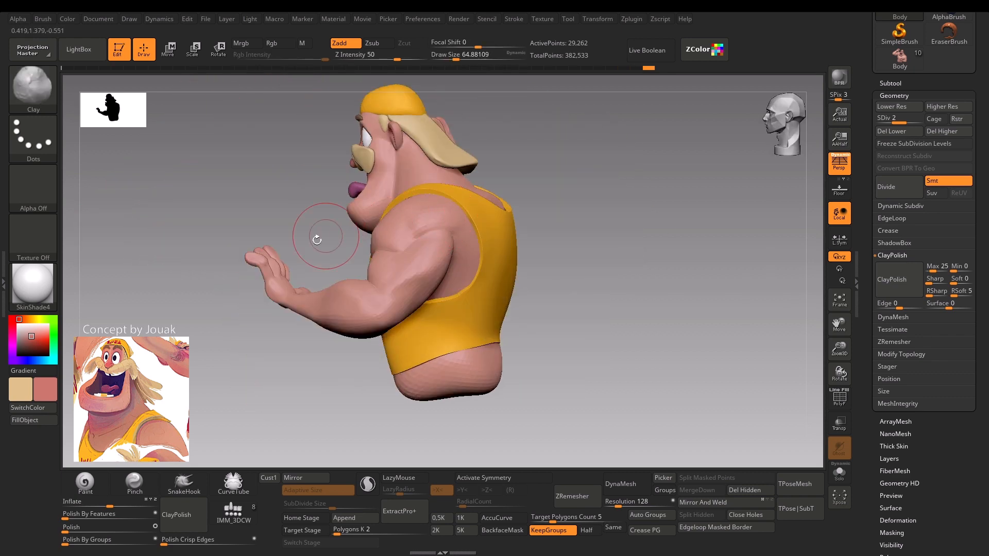
left_click_drag(289, 348, 339, 311)
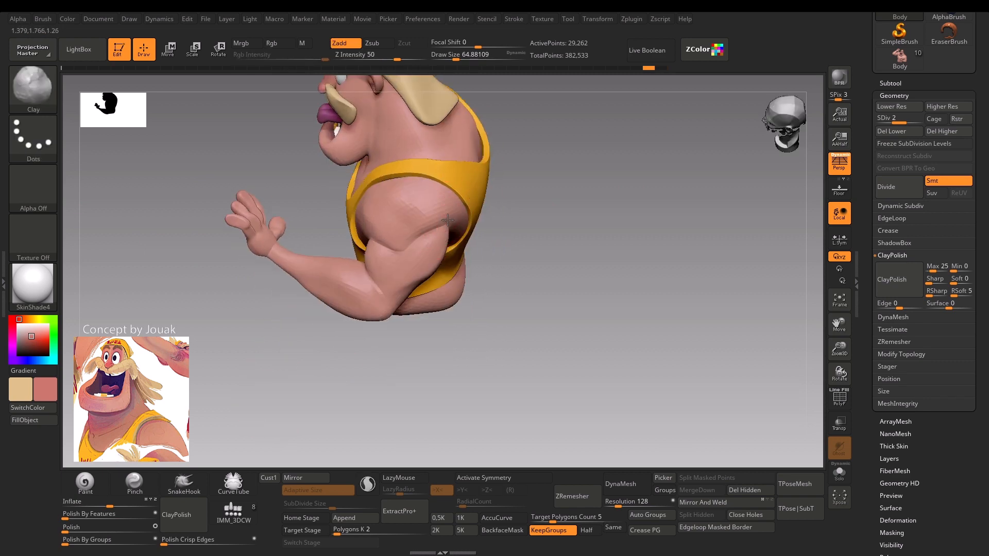
left_click_drag(490, 304, 464, 289)
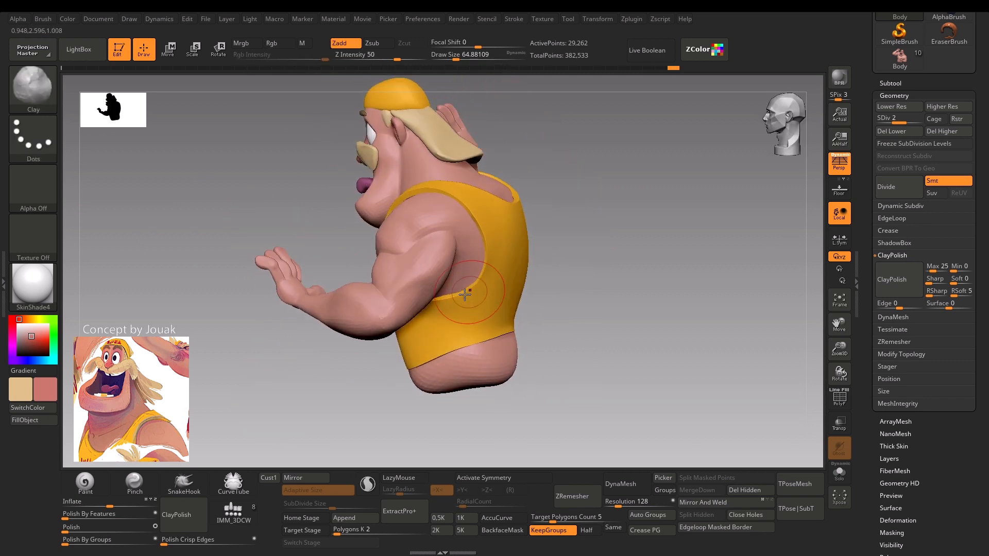
left_click_drag(325, 394, 402, 370)
left_click_drag(435, 214, 506, 247)
left_click_drag(272, 393, 284, 375)
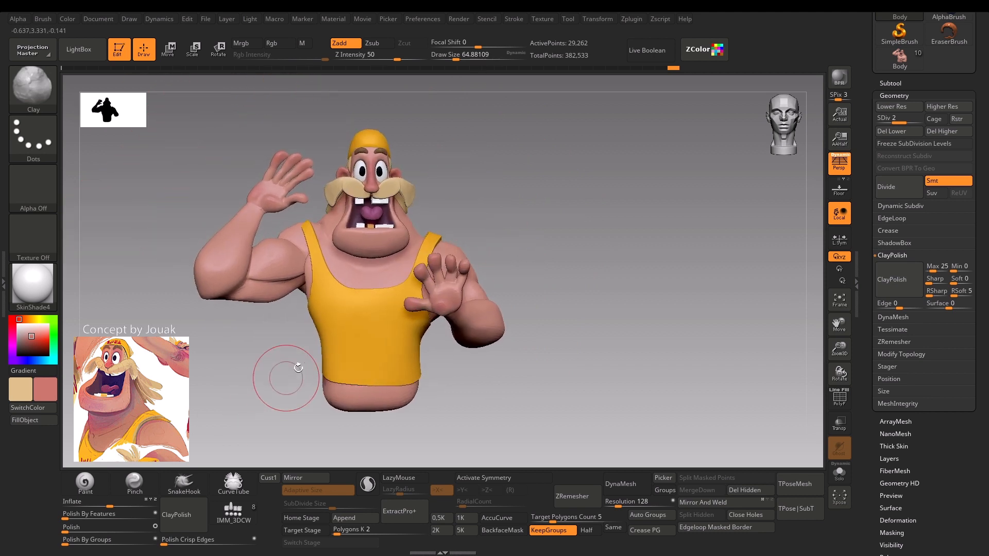
Make the tank top subtool active and adjust its neckline with the Move brush at a draw size of about 56.
left_click(342, 332, "alt")
key("b")
key("m")
key("v")
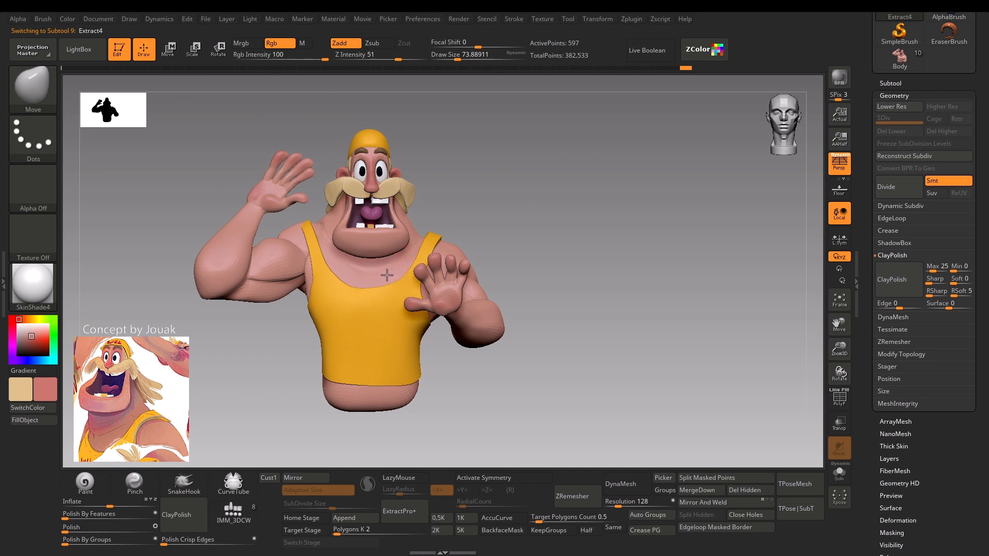
key("s")
mouse_move(364, 288)
left_mouse_down()
mouse_move(356, 289)
mouse_move(390, 284)
left_mouse_up()
mouse_move(505, 191)
left_mouse_down("alt")
mouse_move(487, 172)
mouse_move(510, 188)
mouse_move(508, 206)
left_mouse_up("alt")
left_click(492, 174, "ctrl")
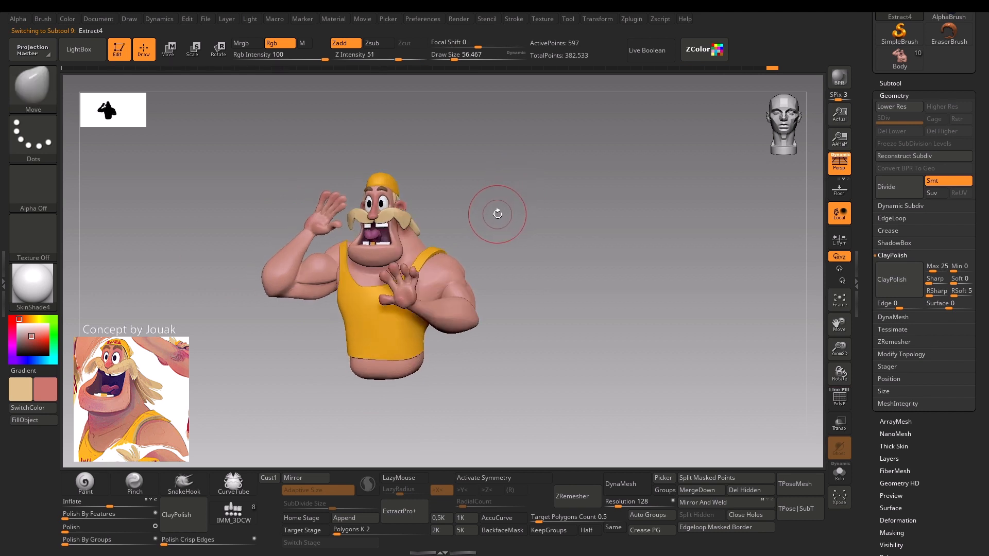
Make the Body subtool active and mask a band around the raised arm's wrist with MaskLasso.
left_click_drag(239, 340, 267, 327, "alt")
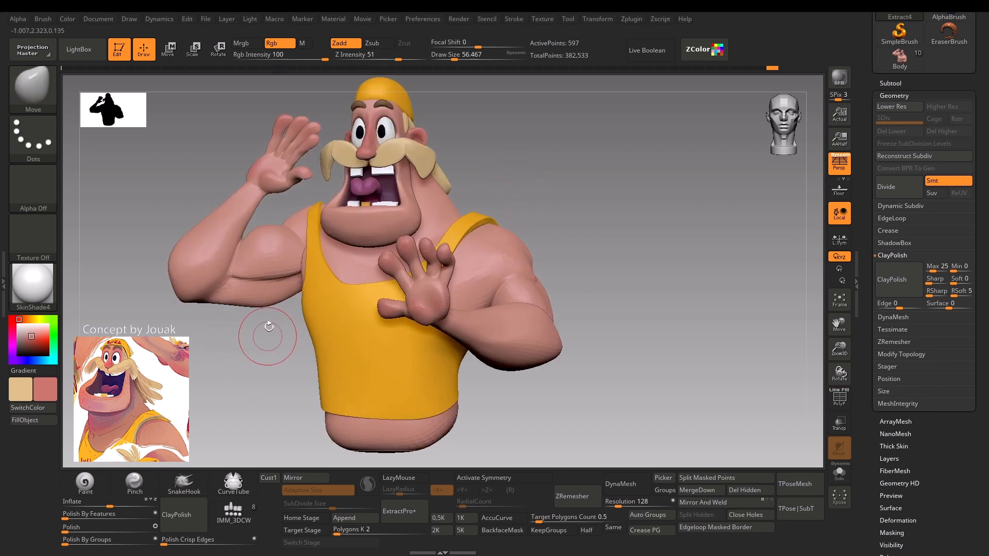
left_click(267, 325, "ctrl")
left_click(266, 324, "ctrl")
mouse_move(256, 390)
left_mouse_down("alt")
mouse_move(199, 298)
mouse_move(198, 279)
left_mouse_up("alt")
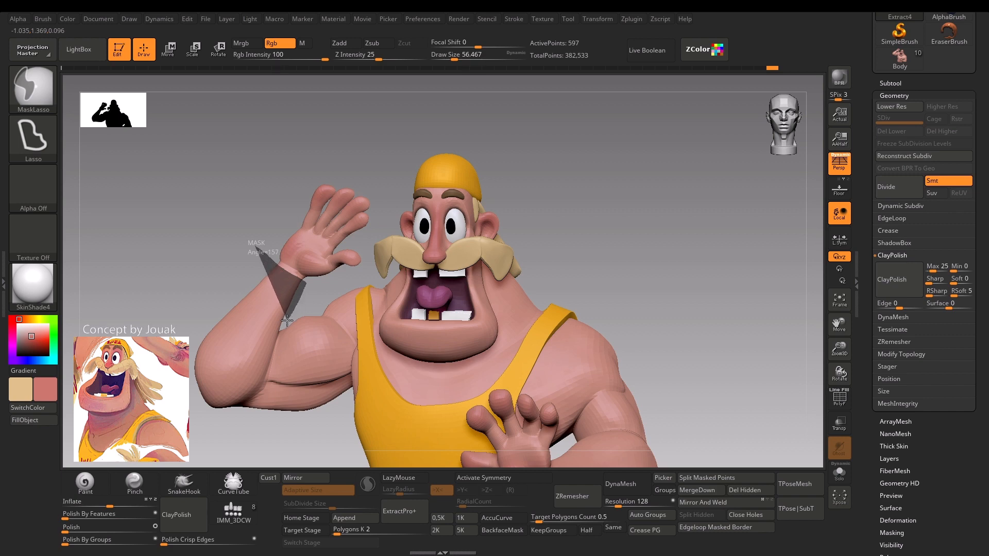
left_click_drag(233, 288, 224, 302, "ctrl")
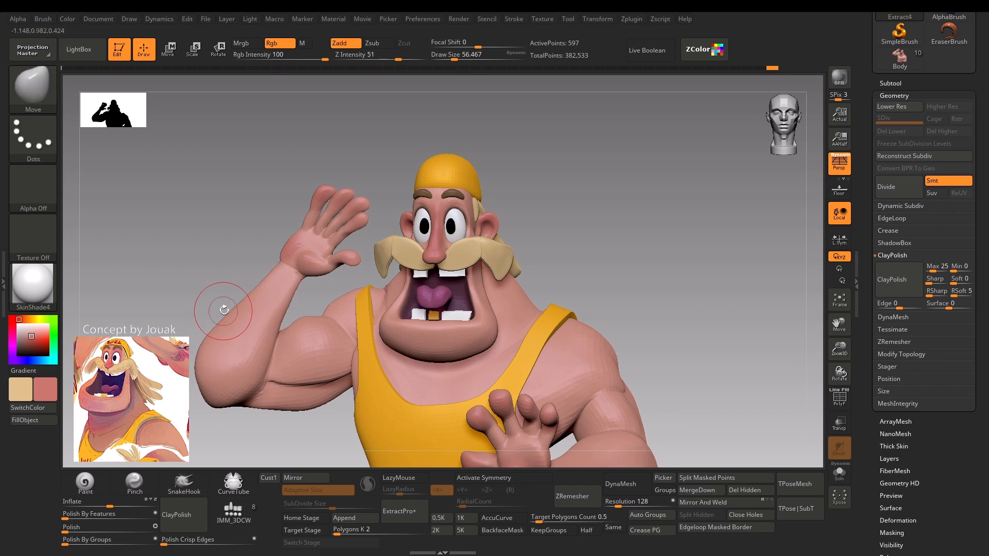
left_click(255, 347, "alt")
key("ctrl")
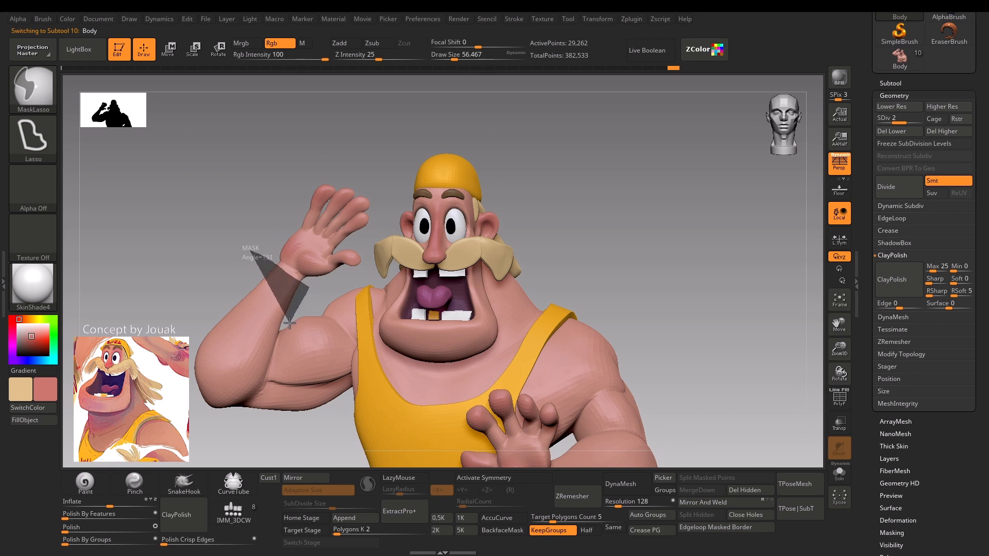
left_click_drag(243, 283, 241, 268, "ctrl")
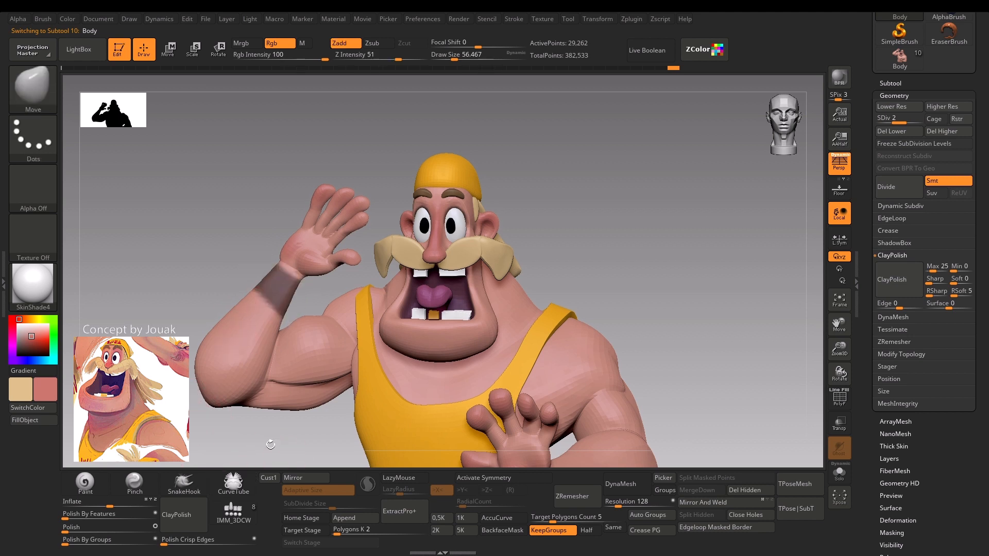
Mask a matching band around the lowered arm's wrist with MaskLasso.
mouse_move(269, 443)
left_mouse_down("alt")
mouse_move(203, 371)
mouse_move(217, 399)
mouse_move(441, 391)
mouse_move(196, 455)
mouse_move(225, 347)
left_mouse_up("alt")
key("ctrl")
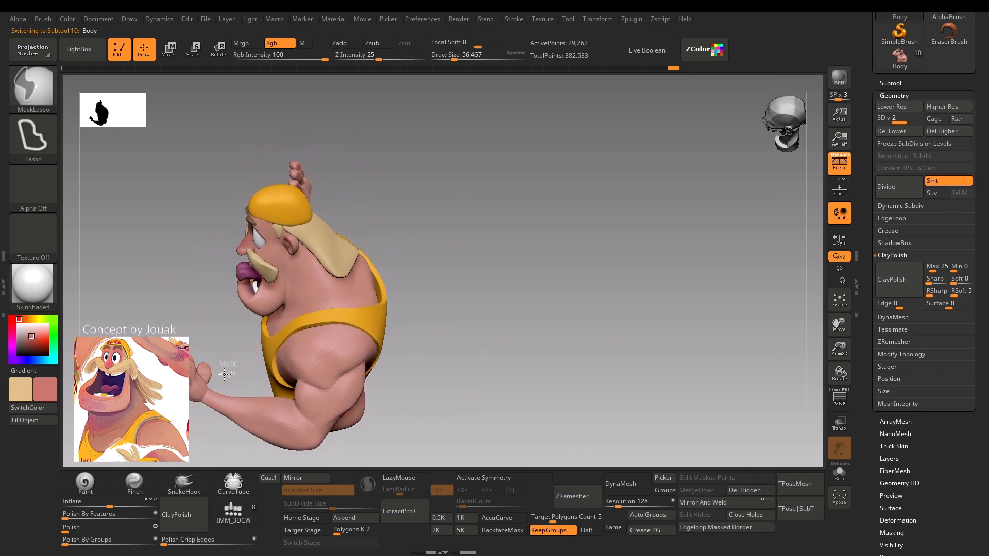
left_click_drag(201, 416, 223, 430, "ctrl")
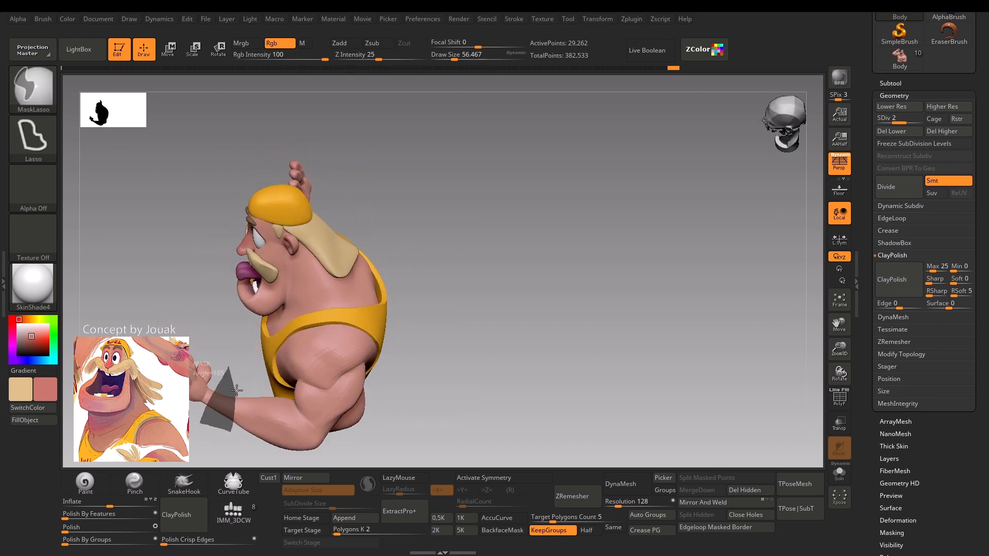
left_click_drag(237, 390, 238, 380, "ctrl")
Isolate the lowered arm's forearm with an inverted lasso mask at subdivision level 1 and set the Move brush's draw size to about 132.
mouse_move(237, 344)
left_mouse_down()
mouse_move(216, 466)
mouse_move(190, 427)
mouse_move(199, 395)
mouse_move(212, 421)
mouse_move(232, 391)
mouse_move(265, 277)
mouse_move(309, 295)
left_mouse_up()
key("shift+f")
key("shift+f")
key("shift+f")
key("shift+f")
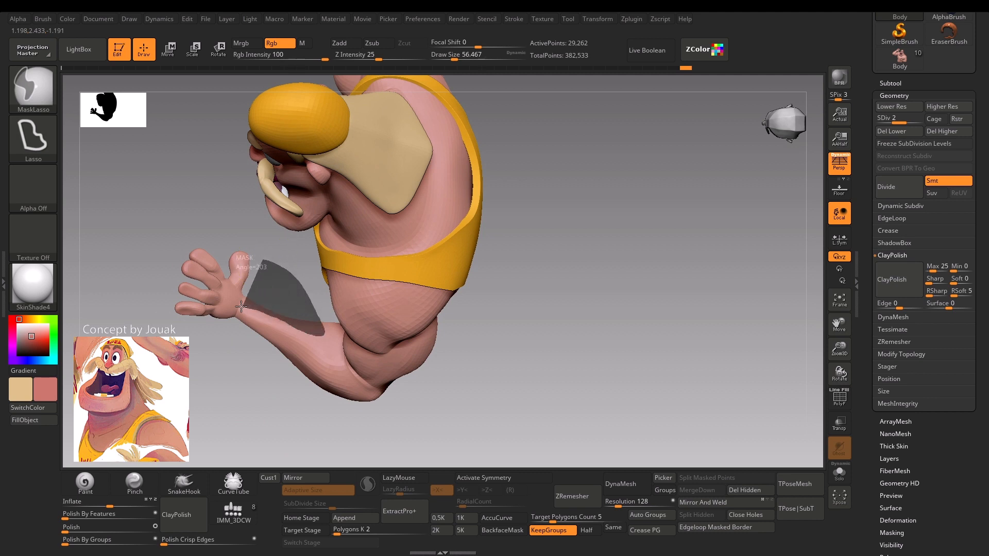
key("shift+d")
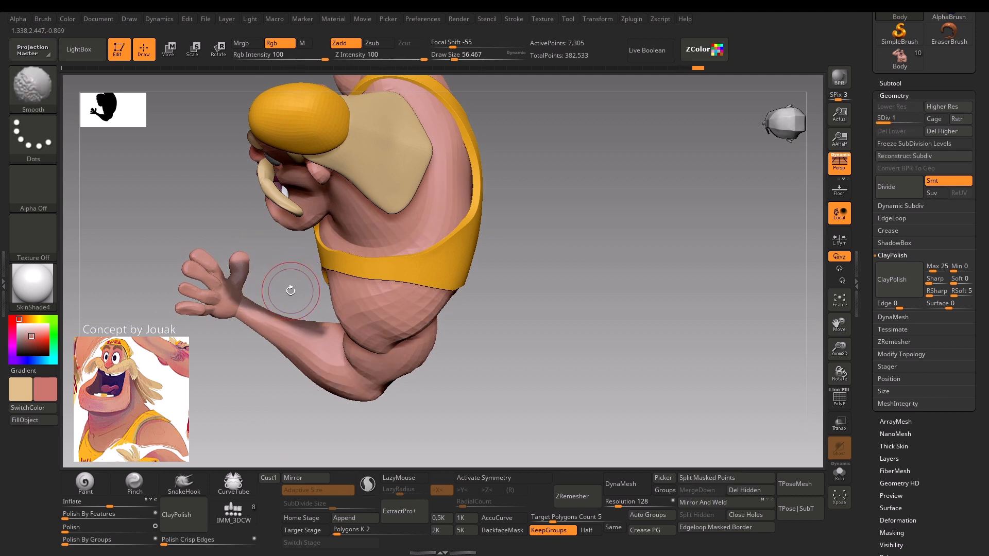
left_click(289, 292, "ctrl")
mouse_move(290, 294)
left_mouse_down()
mouse_move(304, 300)
mouse_move(269, 287)
mouse_move(313, 303)
mouse_move(270, 293)
mouse_move(291, 314)
mouse_move(300, 307)
mouse_move(288, 307)
left_mouse_up()
key("s")
key("s")
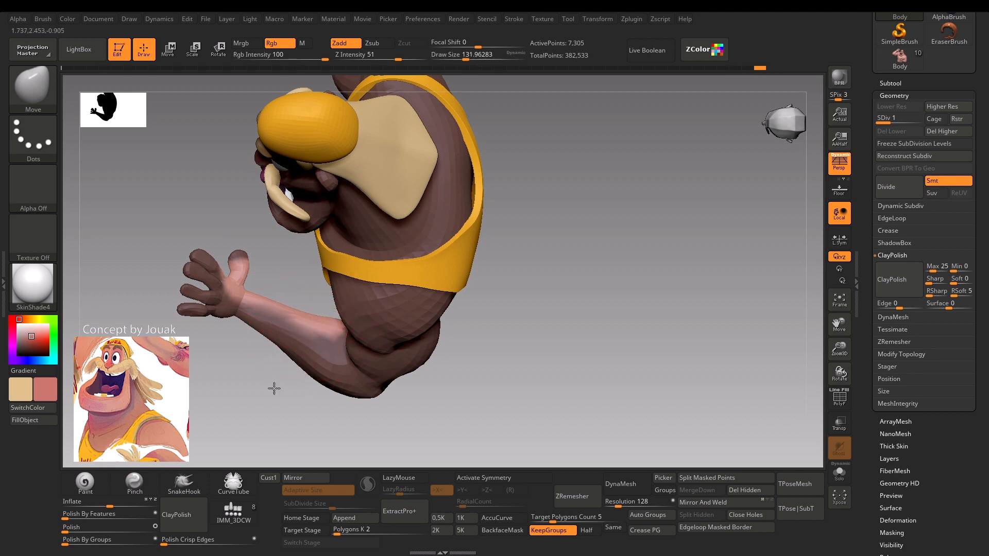
Reshape the lowered arm's forearm with the Move brush, clearing the mask and reducing the draw size to 112.
left_click_drag(274, 388, 339, 325)
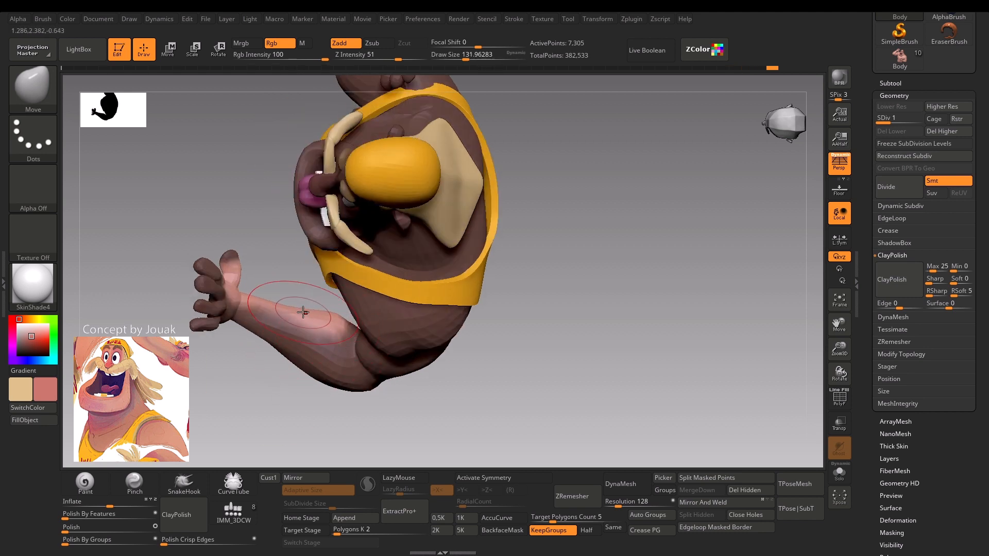
mouse_move(257, 391)
left_mouse_down()
mouse_move(250, 378)
mouse_move(242, 384)
mouse_move(264, 397)
left_mouse_up()
key("shift+f")
Adjust the thumb of the lowered arm's hand with the Move brush, reducing the draw size to about 65 and 54.
key("shift+f")
key("bracketleft")
key("bracketleft")
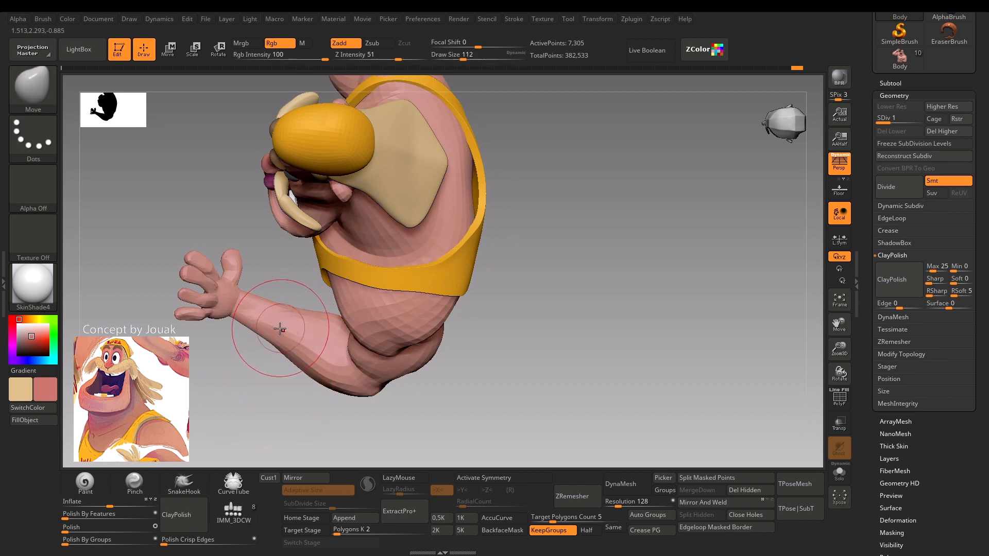
left_click_drag(268, 324, 266, 333, "shift")
left_click_drag(261, 373, 246, 344)
key("bracketleft")
left_click_drag(244, 378, 252, 437)
key("shift+f")
key("shift+f")
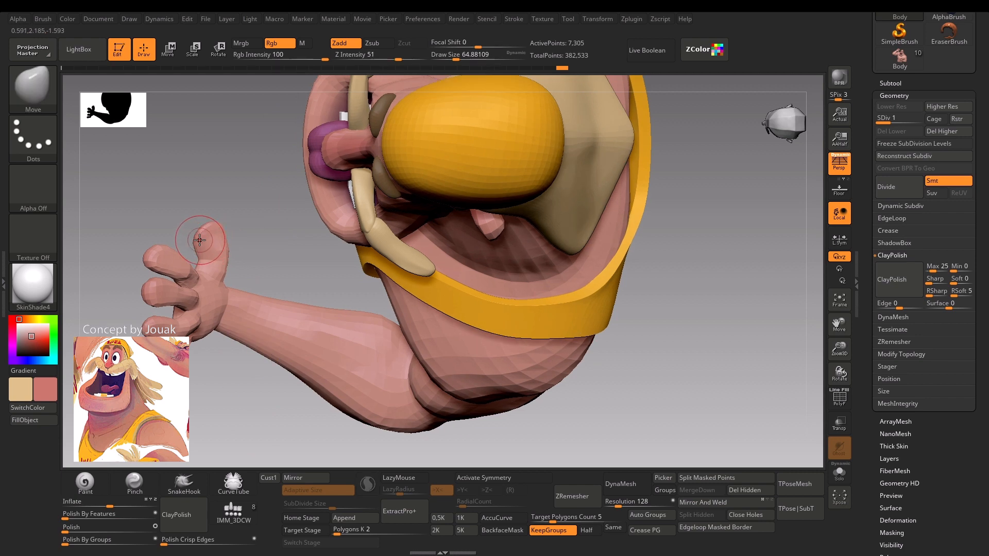
mouse_move(224, 368)
left_mouse_down()
mouse_move(229, 413)
mouse_move(252, 396)
mouse_move(240, 407)
mouse_move(232, 261)
mouse_move(282, 221)
mouse_move(229, 231)
left_mouse_up()
left_click_drag(253, 265, 232, 264)
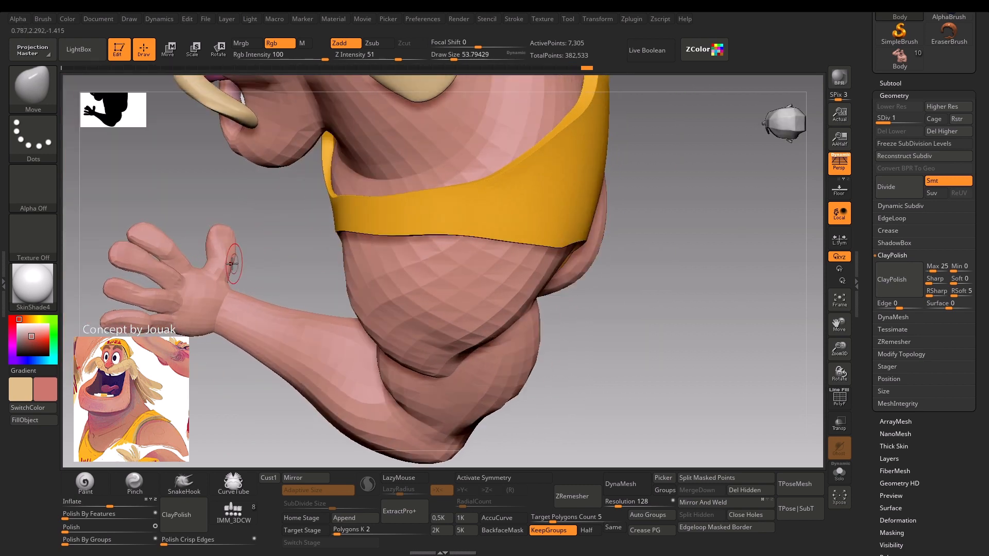
right_click_drag(226, 275, 227, 257)
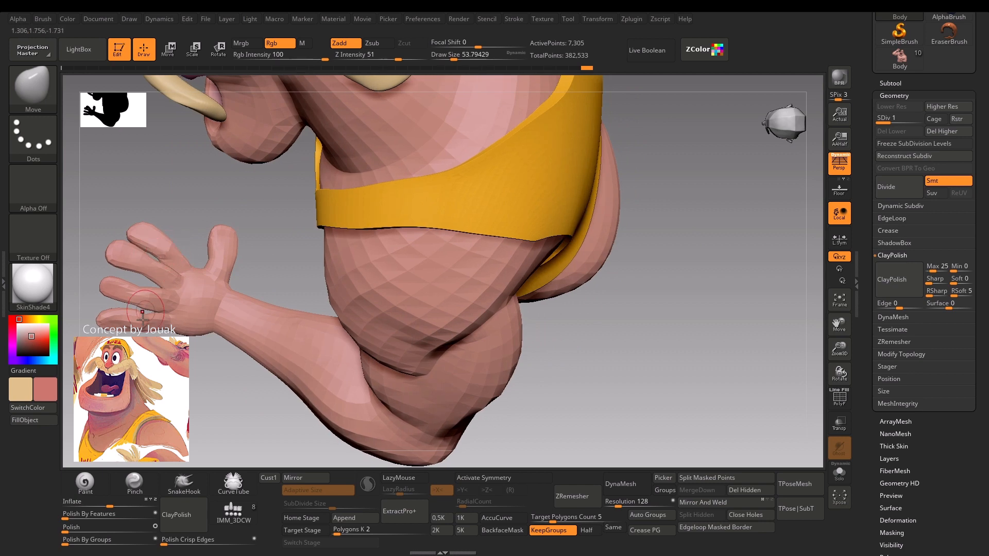
Refine the lowered hand's fingers and thumb with the Move brush at draw sizes of about 39 and 35, returning to subdivision level 2.
right_click_drag(138, 309, 114, 303)
key("s")
left_click_drag(109, 315, 106, 316)
key("d")
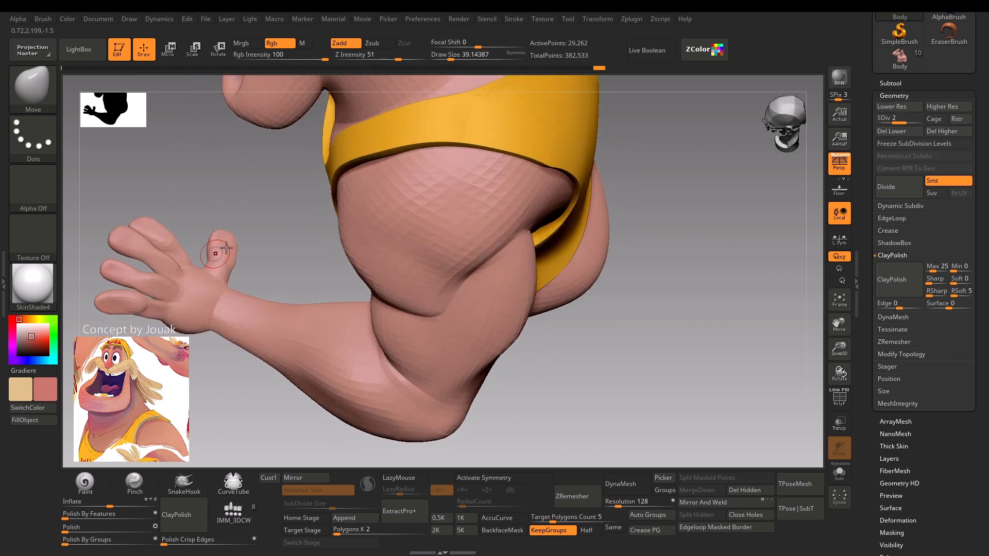
mouse_move(217, 248)
right_mouse_down()
mouse_move(256, 268)
mouse_move(212, 197)
right_mouse_up()
key("bracketleft")
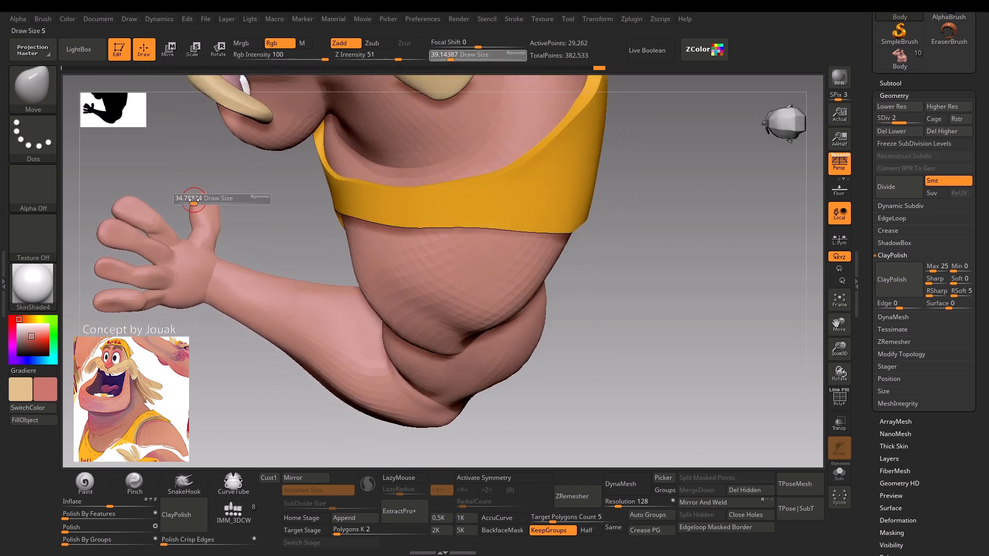
right_click_drag(200, 261, 194, 397)
key("shift+f")
key("shift+f")
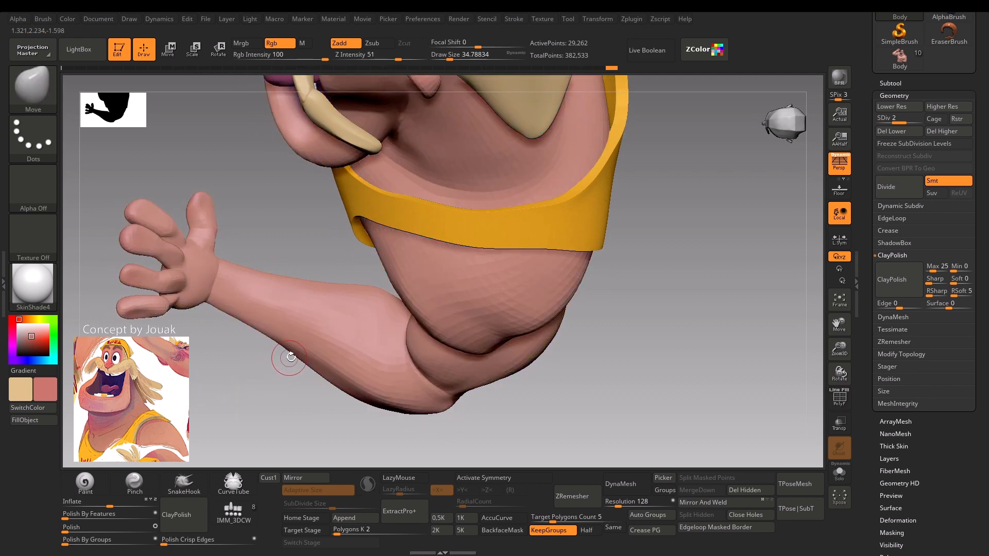
Quick-save the project and mask a band around the lowered arm's wrist with MaskLasso, undoing and redrawing the first mask.
key("s")
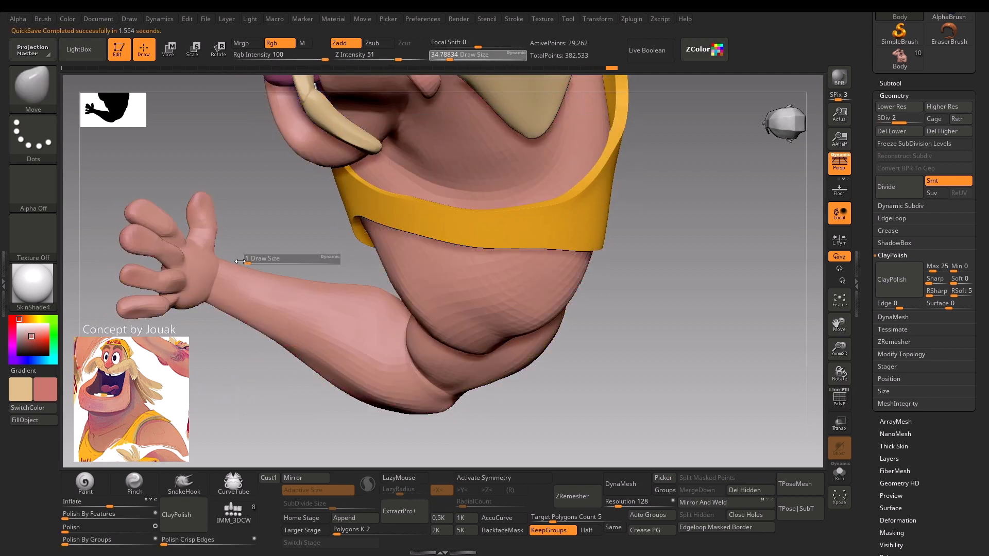
key("ctrl")
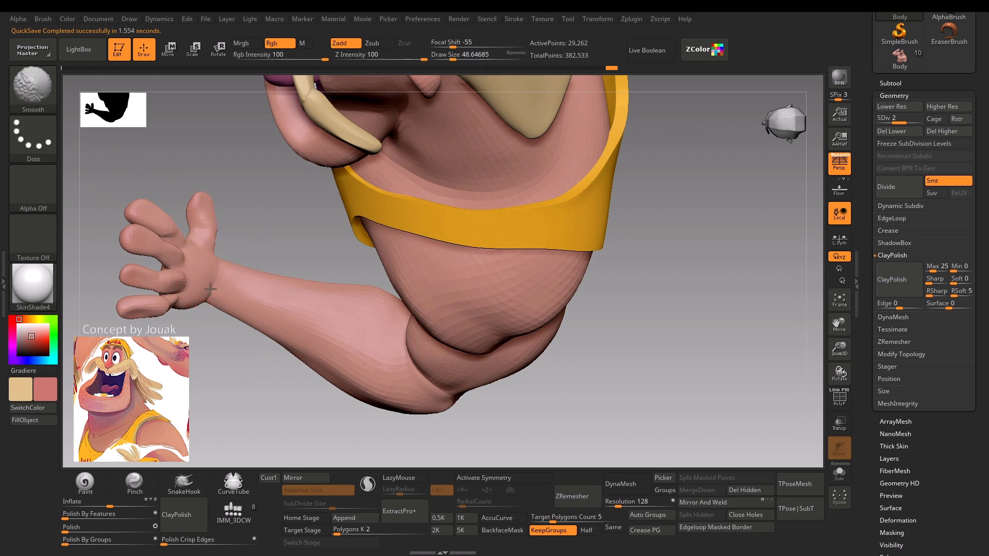
key("ctrl")
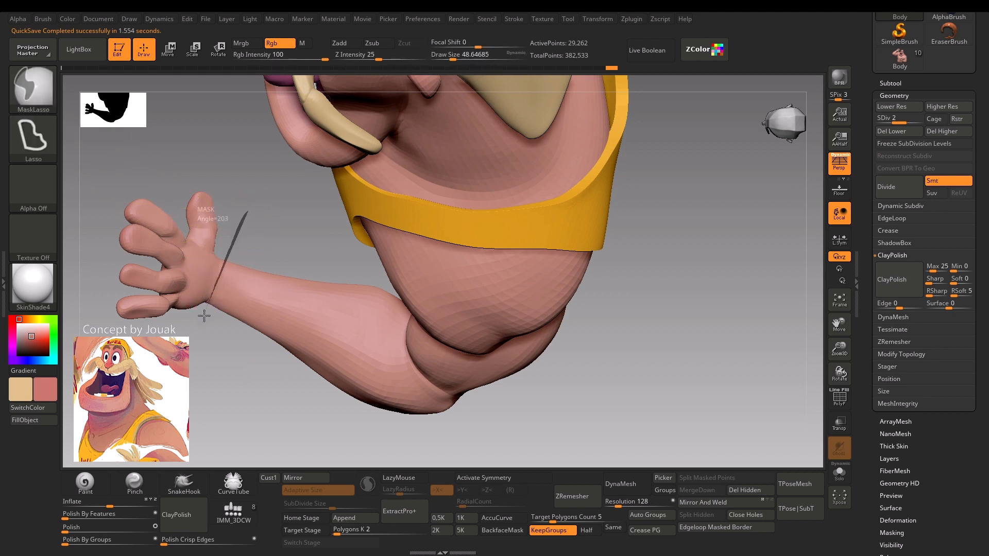
mouse_move(204, 315)
left_mouse_down("ctrl")
mouse_move(277, 367)
mouse_move(283, 221)
left_mouse_up("ctrl")
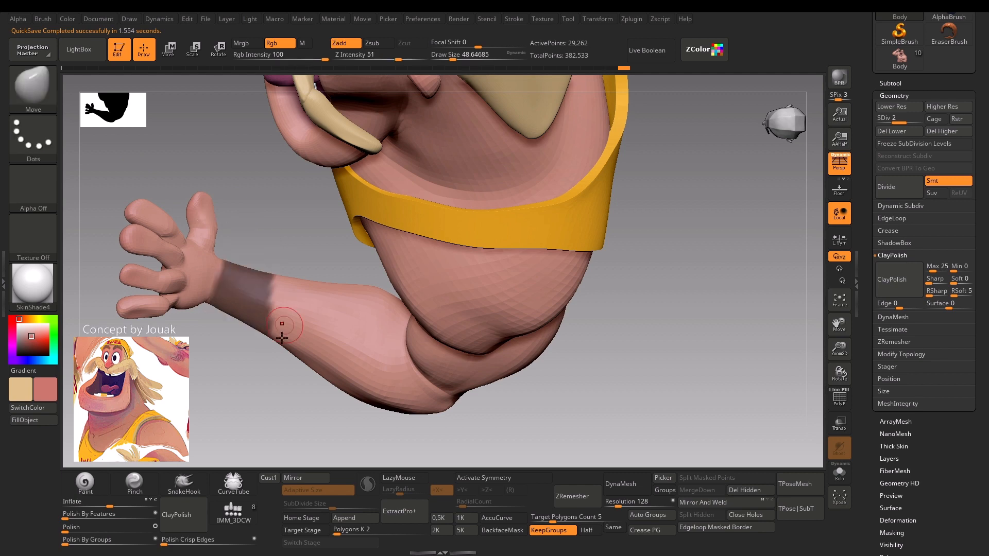
left_click_drag(253, 419, 234, 355, "alt")
key("ctrl+z")
left_click_drag(243, 247, 240, 273)
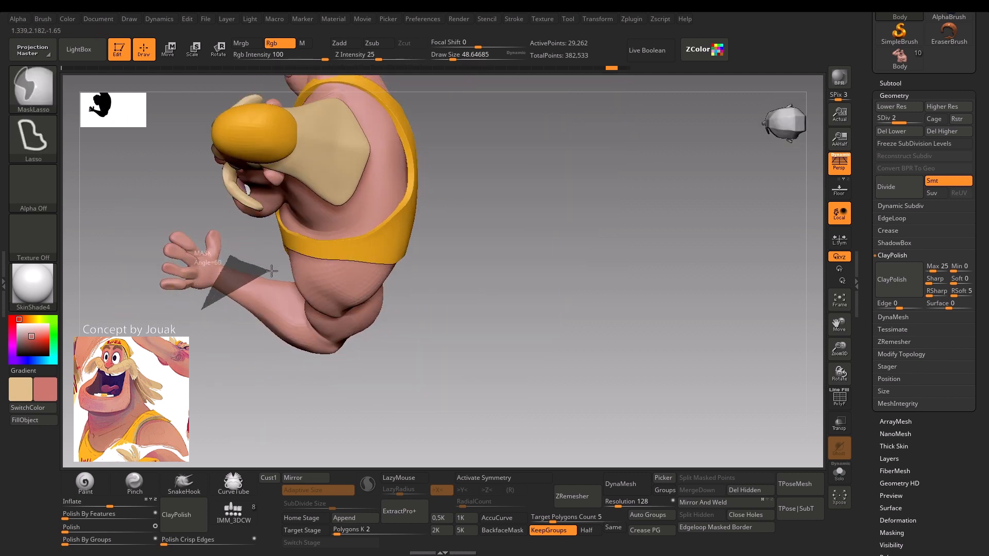
mouse_move(231, 315)
left_mouse_down("ctrl")
mouse_move(215, 300)
mouse_move(231, 316)
left_mouse_up("ctrl")
Mask a band around the raised arm's wrist with MaskLasso from the front view.
mouse_move(229, 355)
left_mouse_down()
mouse_move(216, 371)
mouse_move(203, 355)
mouse_move(241, 386)
mouse_move(308, 376)
mouse_move(464, 401)
left_mouse_up()
key("ctrl")
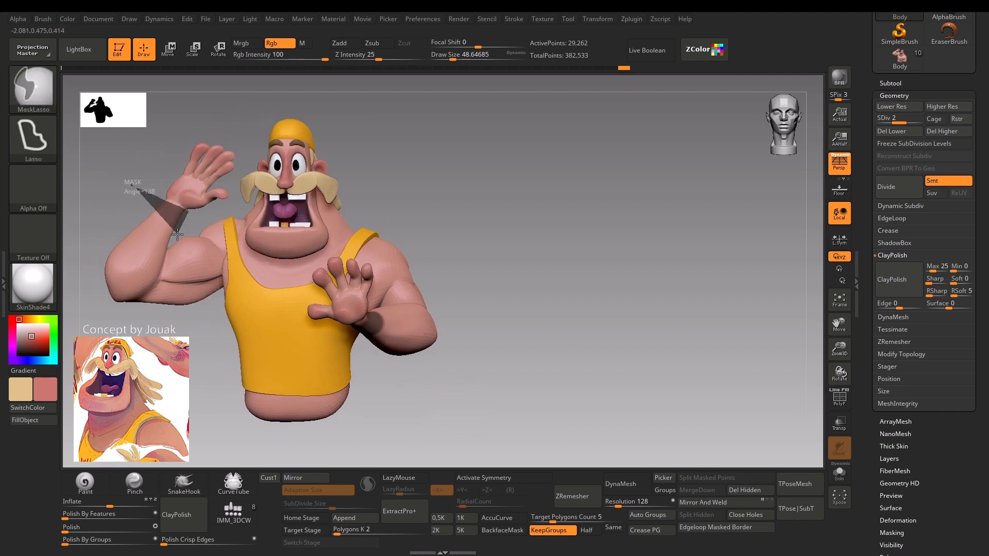
left_click_drag(122, 212, 124, 201, "ctrl")
Reshape the lowered arm's forearm with the Move brush at a draw size of about 120.
mouse_move(192, 407)
left_mouse_down("alt")
mouse_move(194, 378)
mouse_move(149, 381)
mouse_move(169, 287)
mouse_move(162, 361)
mouse_move(263, 288)
left_mouse_up("alt")
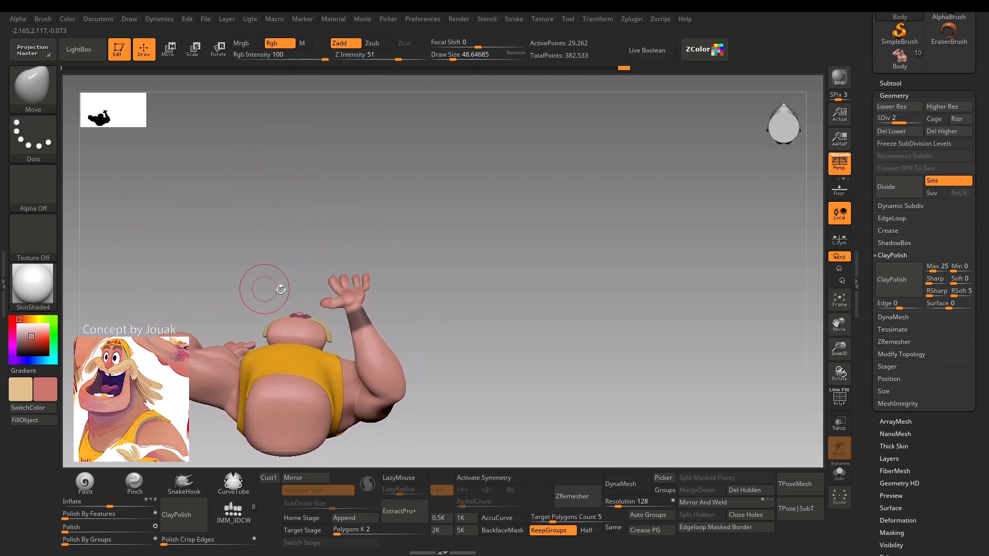
mouse_move(428, 276)
left_mouse_down()
mouse_move(458, 330)
mouse_move(419, 300)
mouse_move(338, 323)
left_mouse_up()
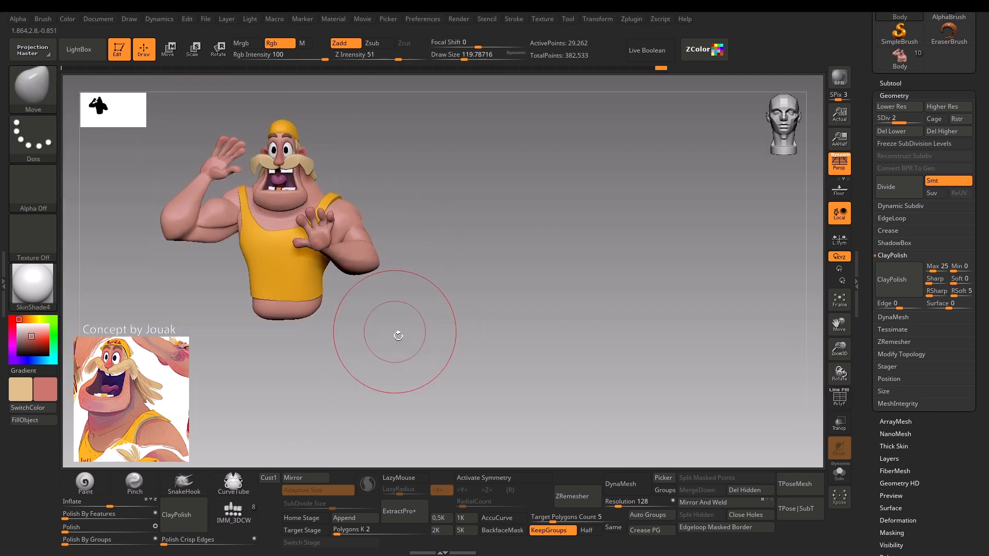
mouse_move(398, 336)
left_mouse_down()
mouse_move(432, 379)
mouse_move(358, 377)
mouse_move(347, 420)
mouse_move(331, 426)
mouse_move(359, 262)
mouse_move(324, 296)
mouse_move(314, 286)
left_mouse_up()
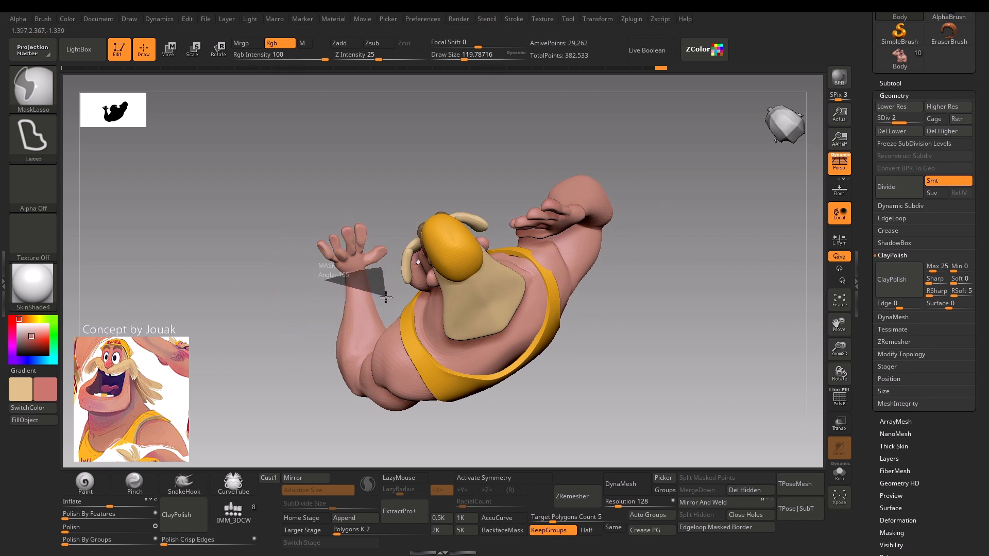
Mask wristband areas on the lowered arm and the raised arm with MaskLasso.
mouse_move(343, 303)
left_mouse_down("ctrl")
mouse_move(283, 366)
mouse_move(320, 335)
mouse_move(253, 361)
mouse_move(280, 419)
mouse_move(289, 404)
left_mouse_up("ctrl")
left_click_drag(379, 237, 518, 313, "shift")
left_click_drag(140, 244, 150, 274, "alt")
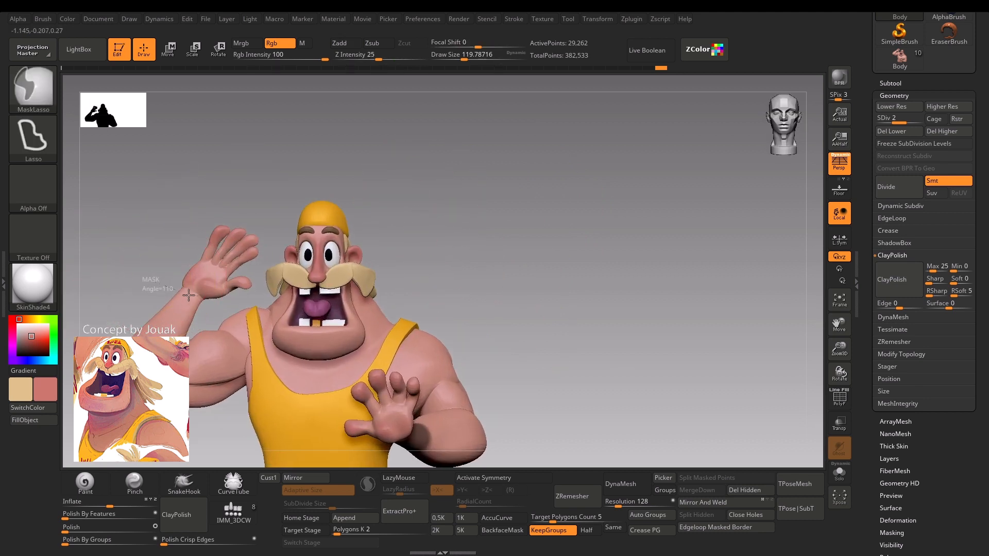
mouse_move(168, 313)
left_mouse_down("ctrl")
mouse_move(139, 238)
mouse_move(148, 208)
left_mouse_up("ctrl")
Refine the edge of the masked band on the lowered arm's wrist with MaskLasso.
mouse_move(188, 286)
left_mouse_down()
mouse_move(145, 290)
mouse_move(258, 381)
mouse_move(409, 309)
mouse_move(480, 379)
left_mouse_up()
left_click_drag(463, 431, 439, 372)
left_click_drag(444, 267, 443, 283, "ctrl+alt")
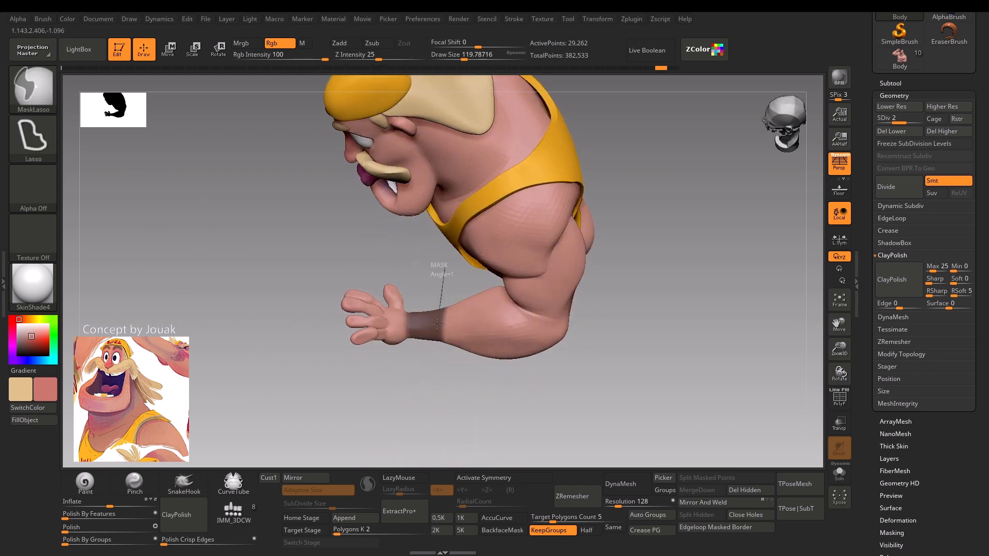
mouse_move(436, 324)
left_mouse_down("ctrl+alt")
mouse_move(471, 380)
mouse_move(360, 402)
mouse_move(268, 397)
mouse_move(353, 399)
mouse_move(481, 380)
mouse_move(457, 359)
left_mouse_up("ctrl+alt")
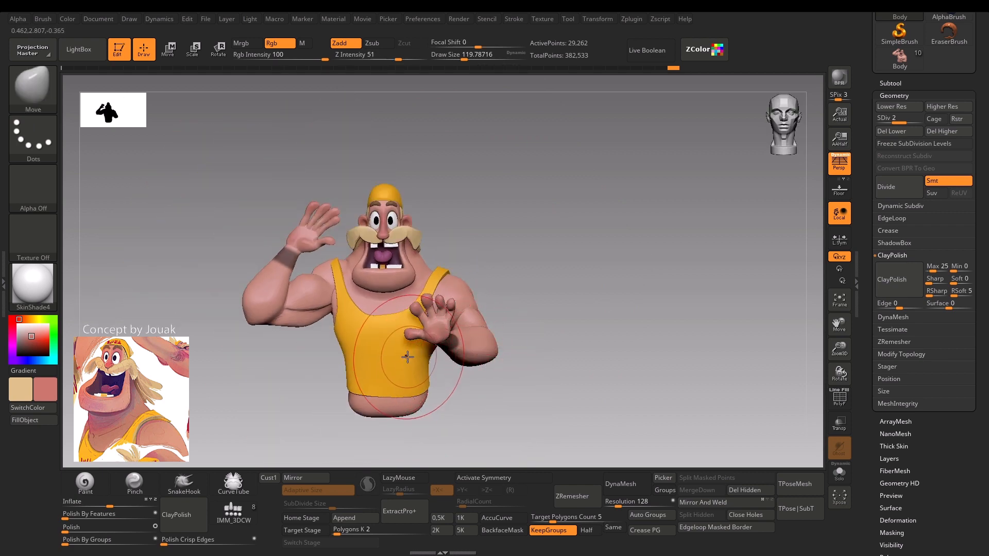
Generate an Extract preview from the Body's masked wrists with S Smt 5 and Thick 0, and inspect the wrists up close.
key("[")
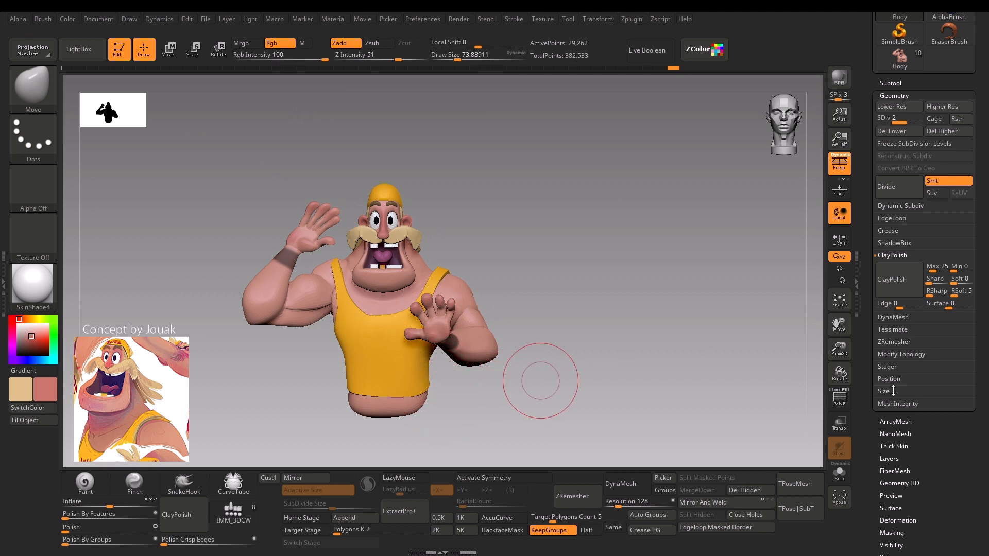
left_click(891, 84)
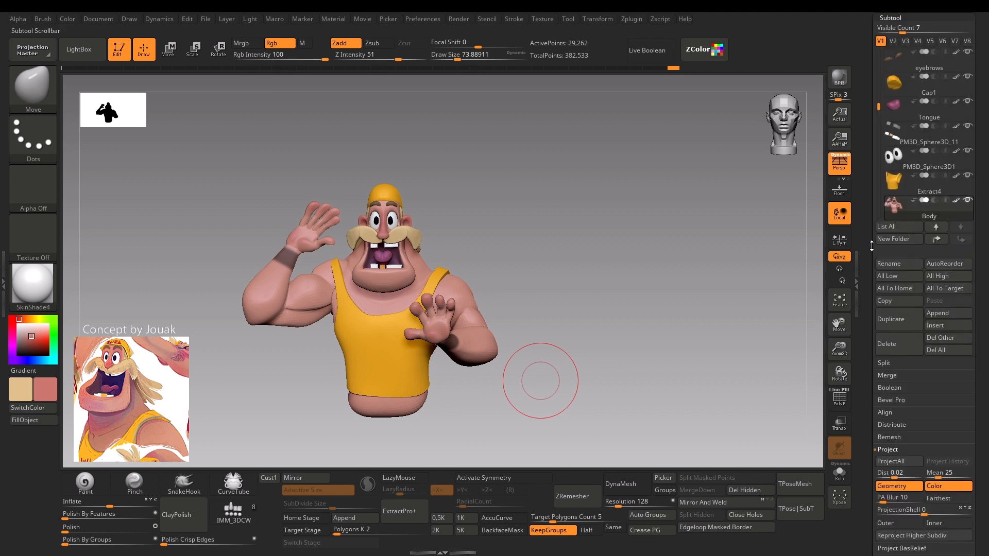
left_click_drag(985, 414, 984, 352)
left_click(900, 475)
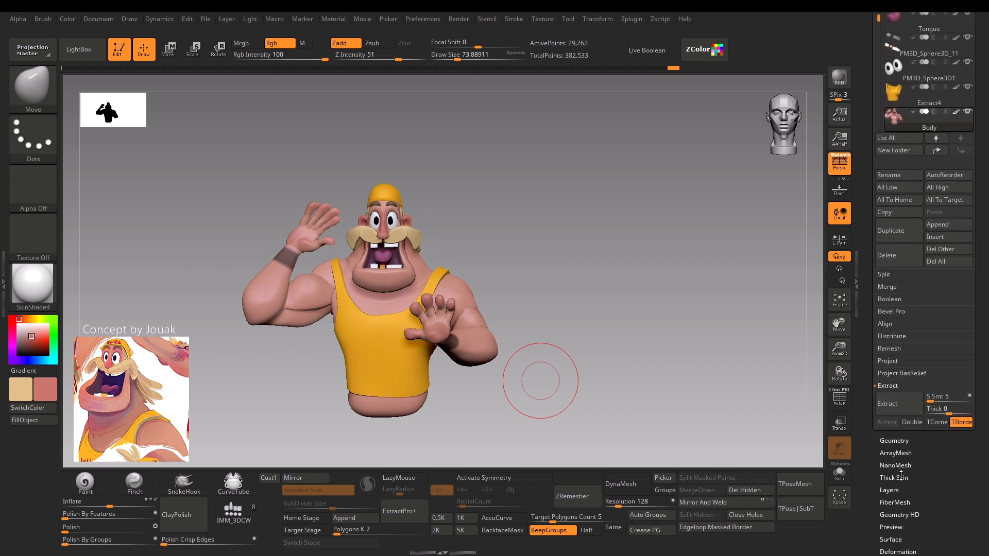
left_click(895, 405)
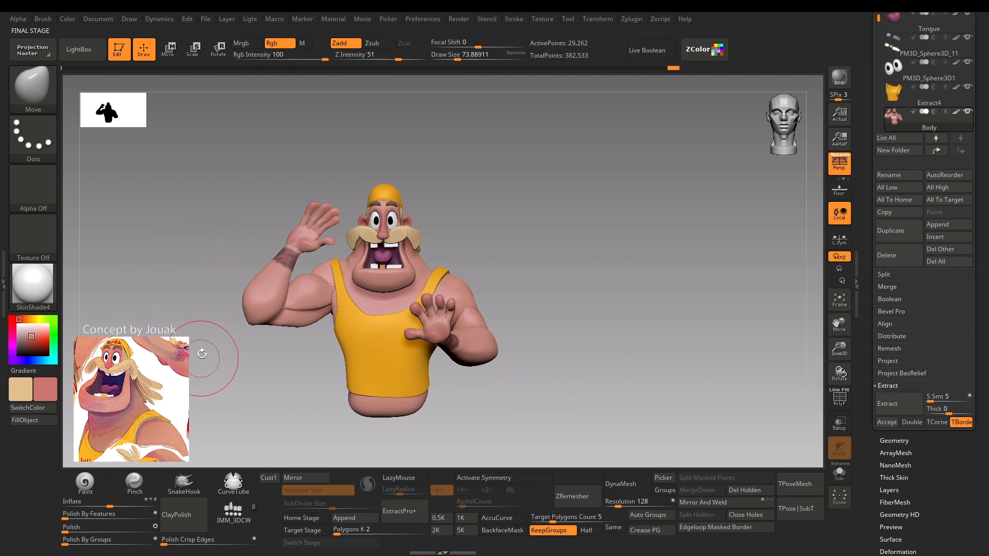
left_click_drag(204, 342, 216, 404, "alt")
left_click_drag(465, 409, 564, 420)
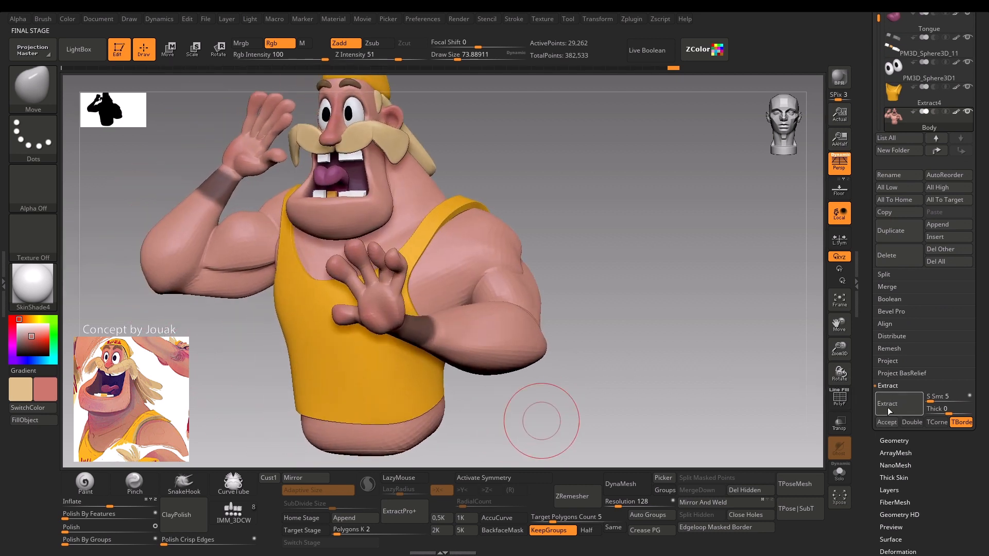
Accept the extracted wristbands as a new subtool and set their color to light grey.
left_click(887, 421)
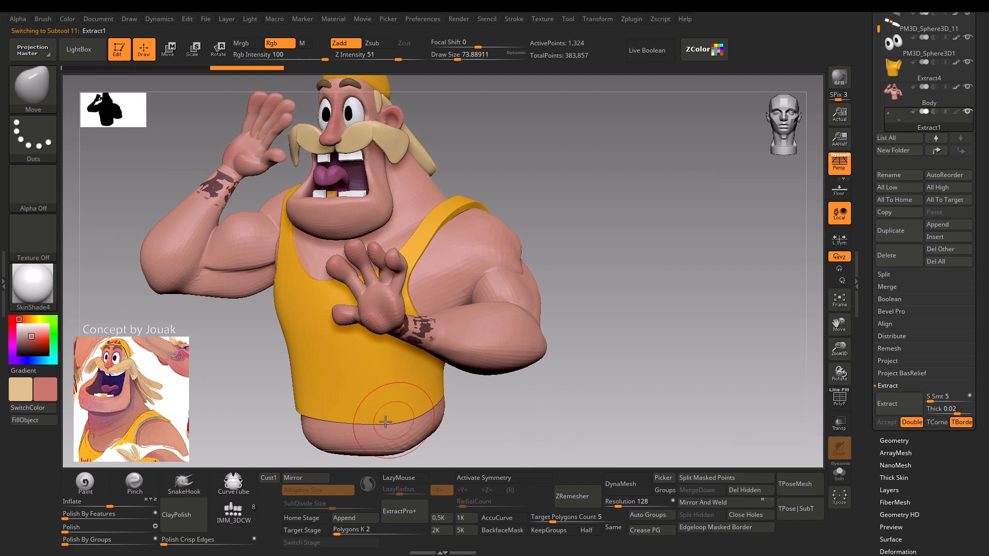
left_click_drag(425, 453, 525, 423)
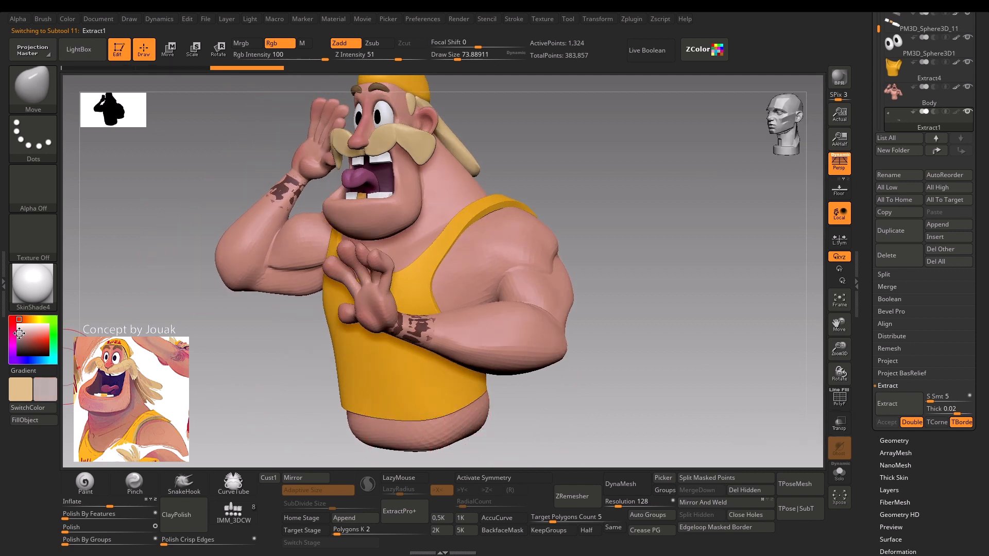
left_click_drag(19, 333, 18, 330)
Clear the mask on the extracted wristbands and reduce the brush draw size to about 31.
left_click_drag(226, 350, 258, 406, "alt")
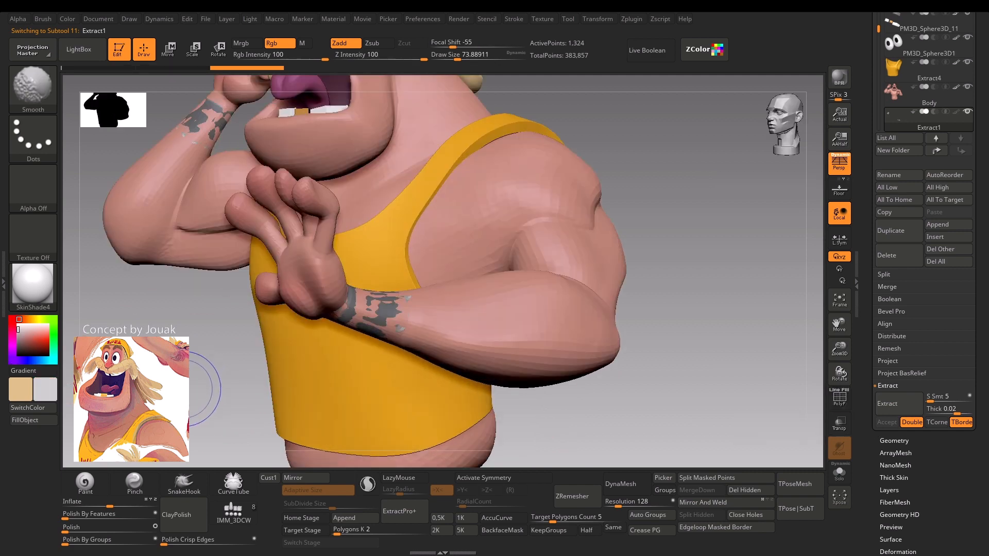
left_click_drag(183, 389, 202, 375)
right_click_drag(217, 386, 220, 330, "ctrl")
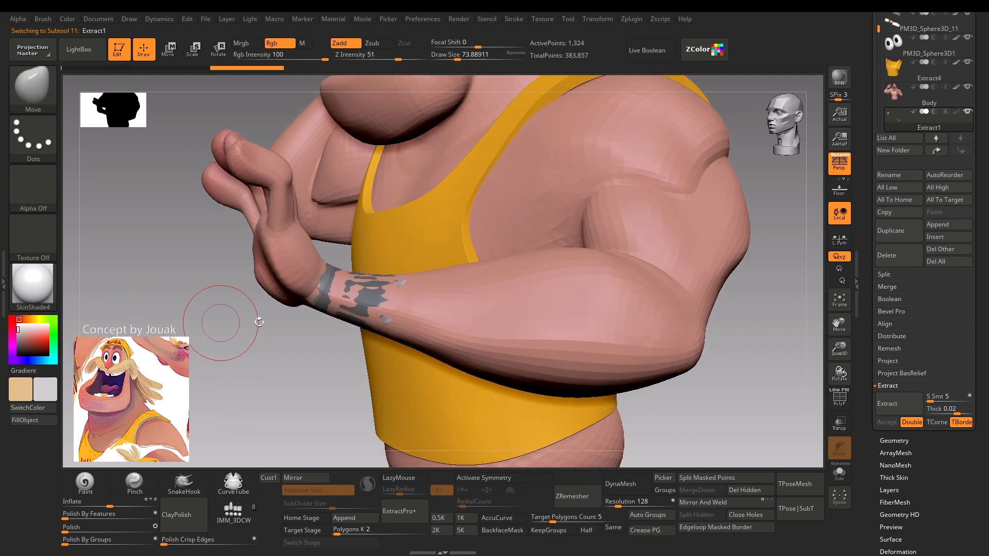
mouse_move(301, 371)
left_mouse_down()
mouse_move(285, 415)
mouse_move(273, 366)
mouse_move(316, 391)
mouse_move(384, 351)
left_mouse_up()
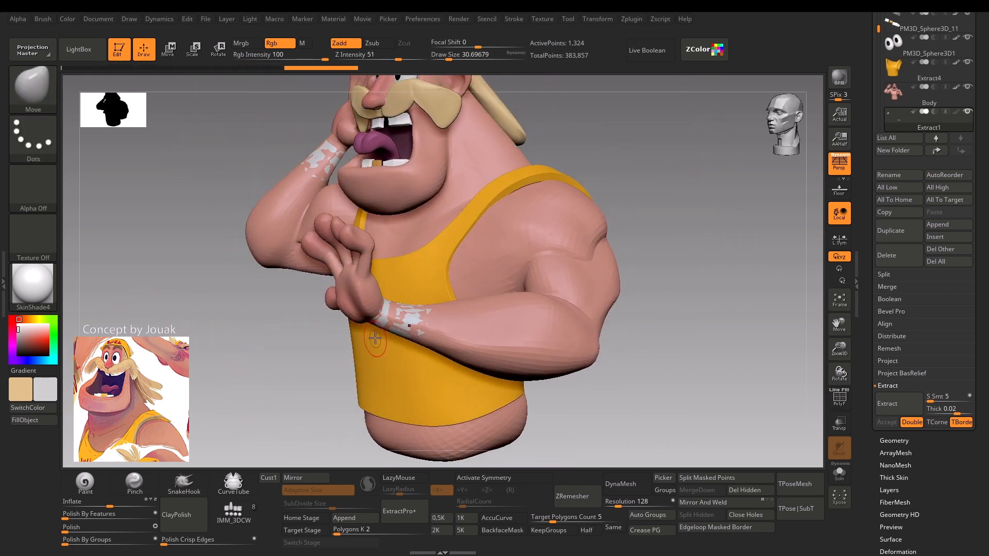
left_click_drag(628, 197, 416, 340)
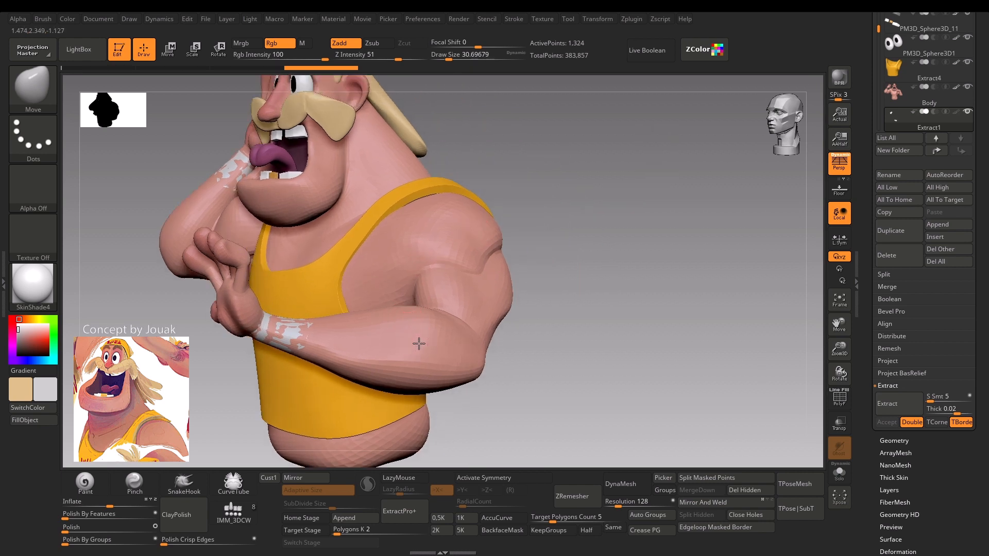
Select the Body subtool and inspect the wristband against the lowered arm's wrist from the side.
left_click(419, 344, "alt")
left_click_drag(549, 184, 350, 331)
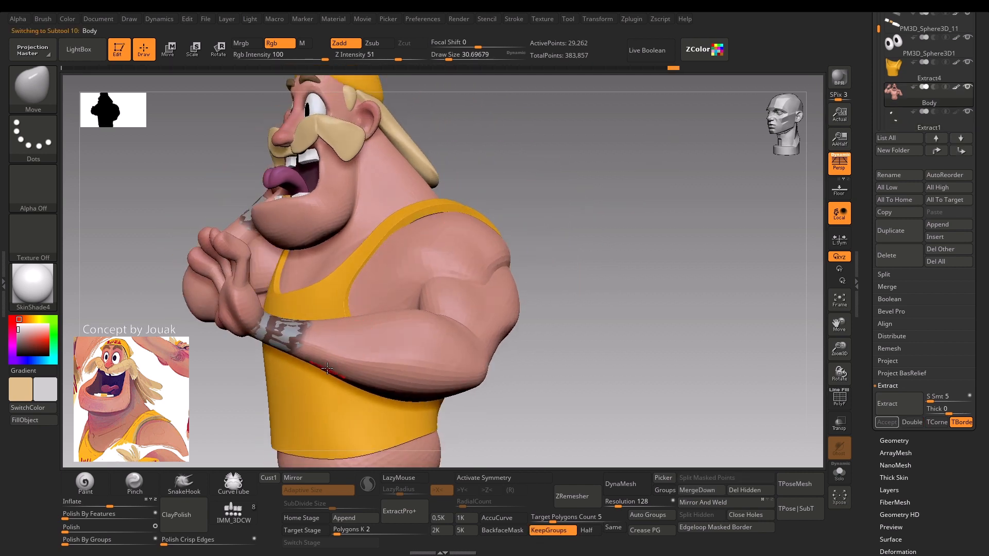
left_click_drag(582, 166, 471, 193)
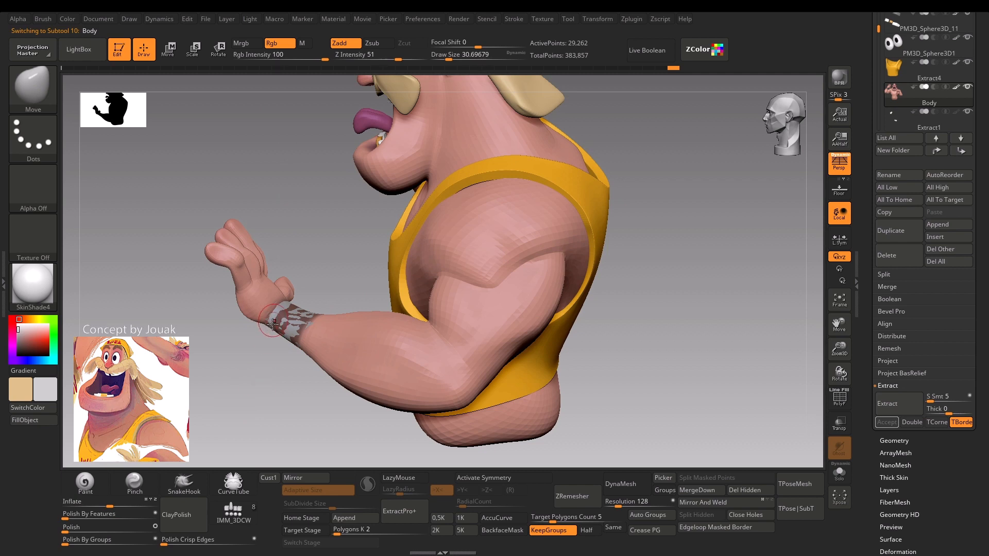
left_click_drag(259, 387, 286, 361)
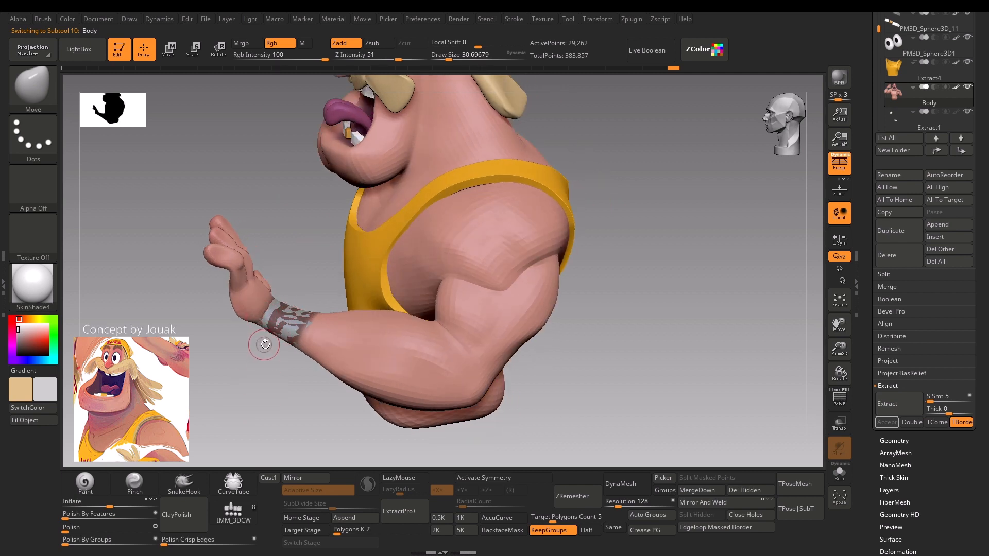
left_click_drag(249, 399, 312, 351)
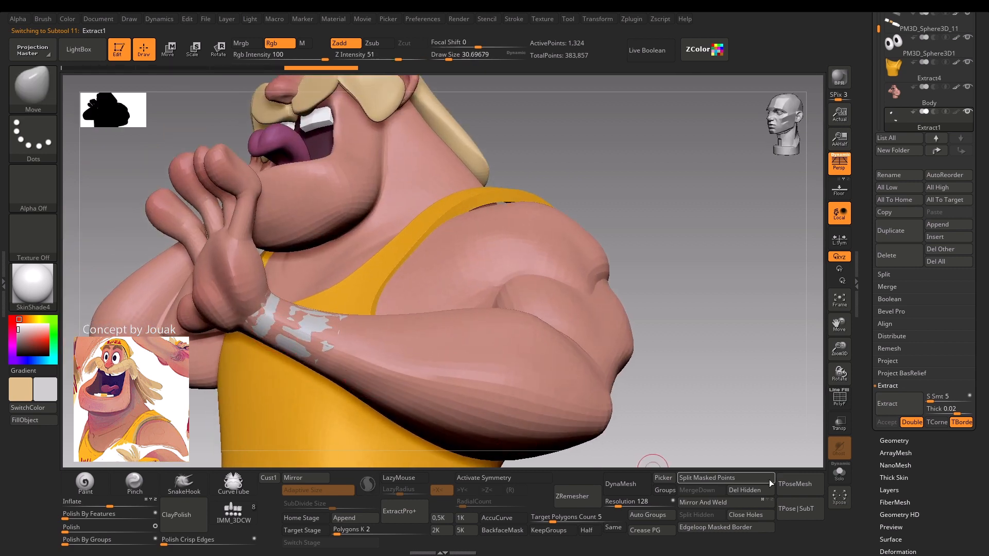
Isolate the extracted wristbands and check their wireframe and polygroups.
left_click(839, 469)
key("shift+f")
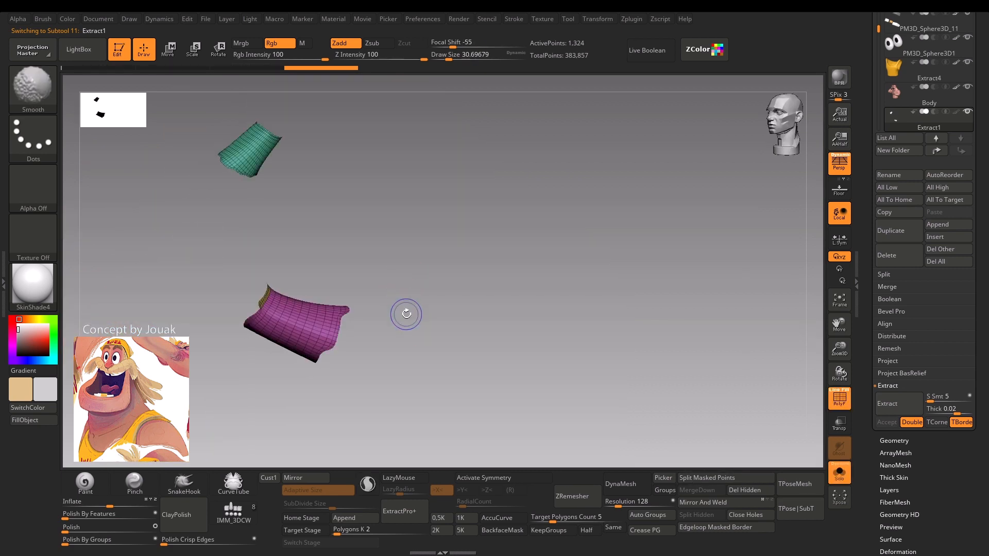
key("shift+f")
left_click_drag(403, 325, 404, 353)
key("shift+f")
key("shift+f")
Try to ZRemesh the wristbands with KeepGroups on and a target polygons count of 0.1.
left_click(564, 517)
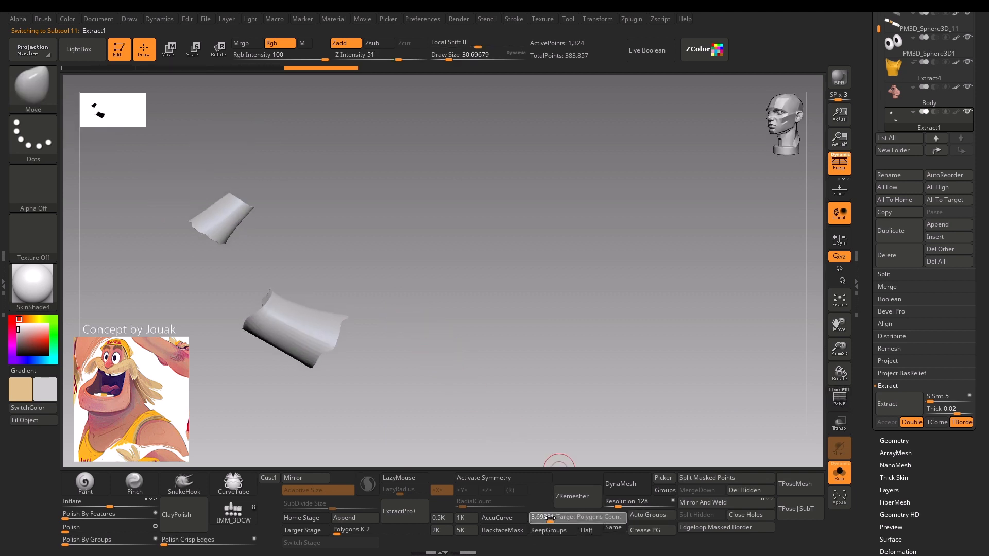
type("0.1")
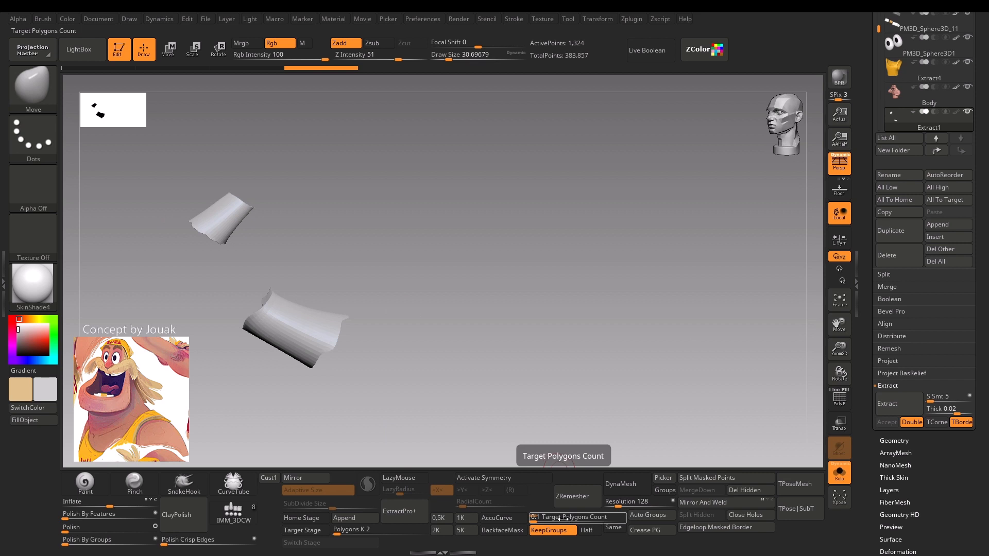
left_click(572, 500)
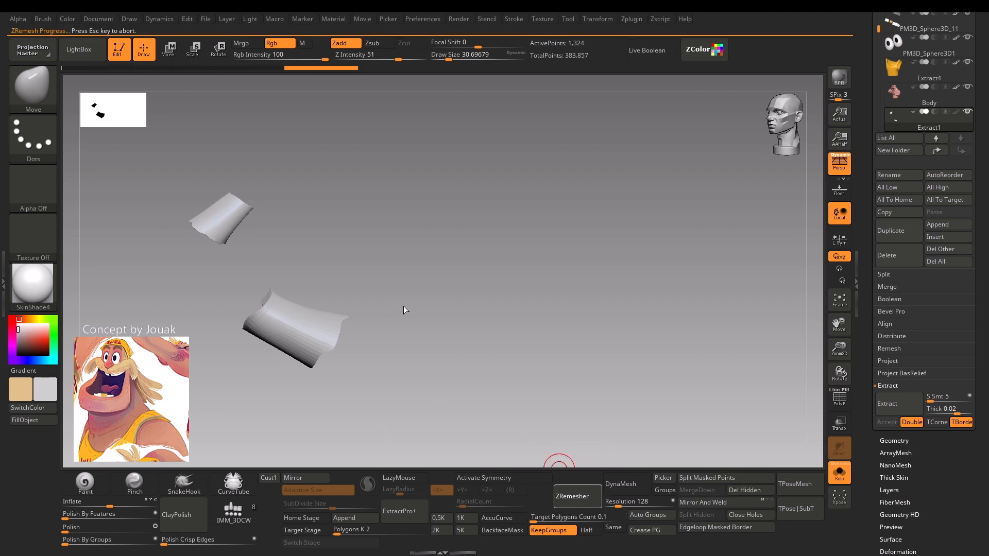
left_click_drag(419, 230, 463, 294)
key("ctrl+z")
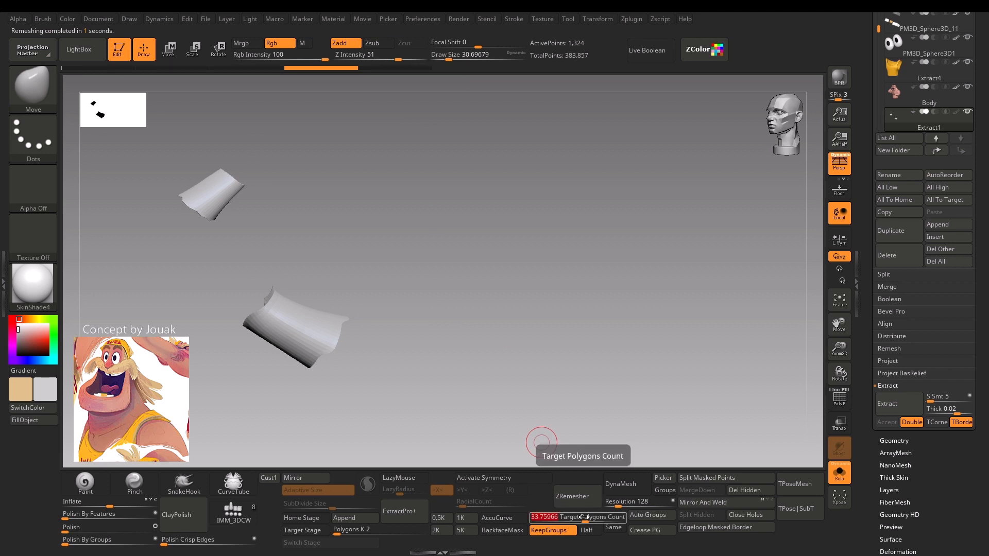
Try to ZRemesh the wristbands with the target polygons count raised to 0.5.
type(".5")
key("Return")
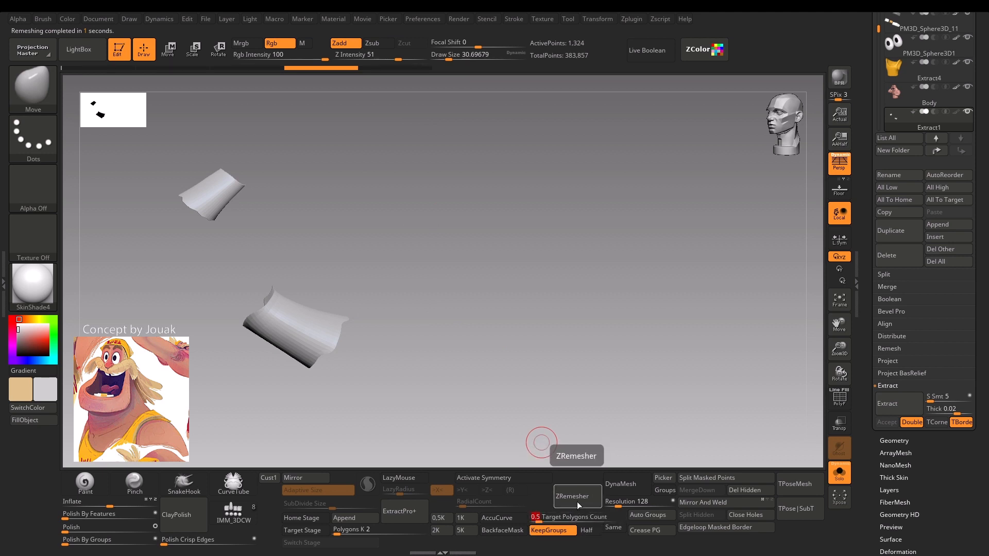
left_click(578, 502)
left_click_drag(363, 243, 525, 382)
key("ctrl+z")
Show the wireframe and regroup each wristband piece as a single polygroup with Auto Groups.
key("shift+f")
left_click(647, 515)
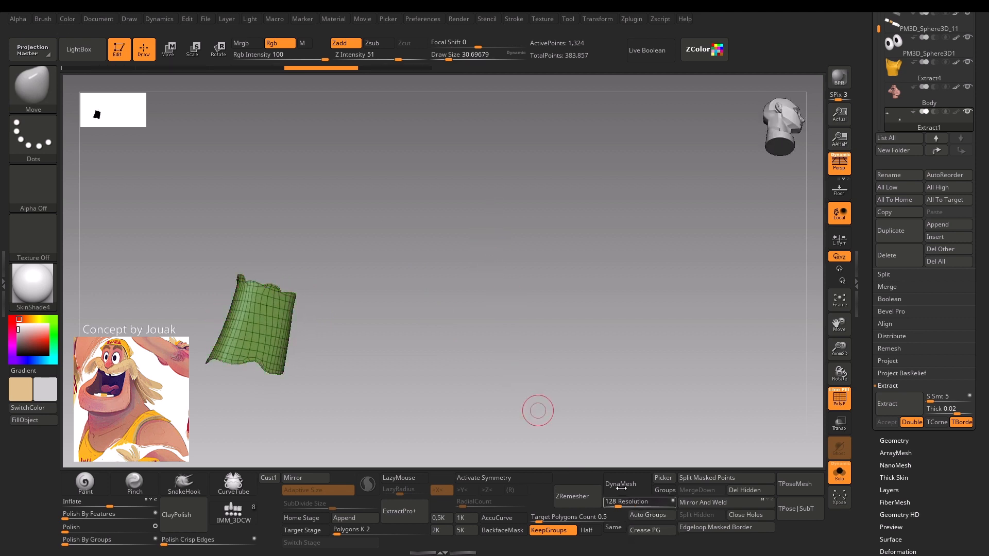
left_click_drag(397, 346, 521, 431)
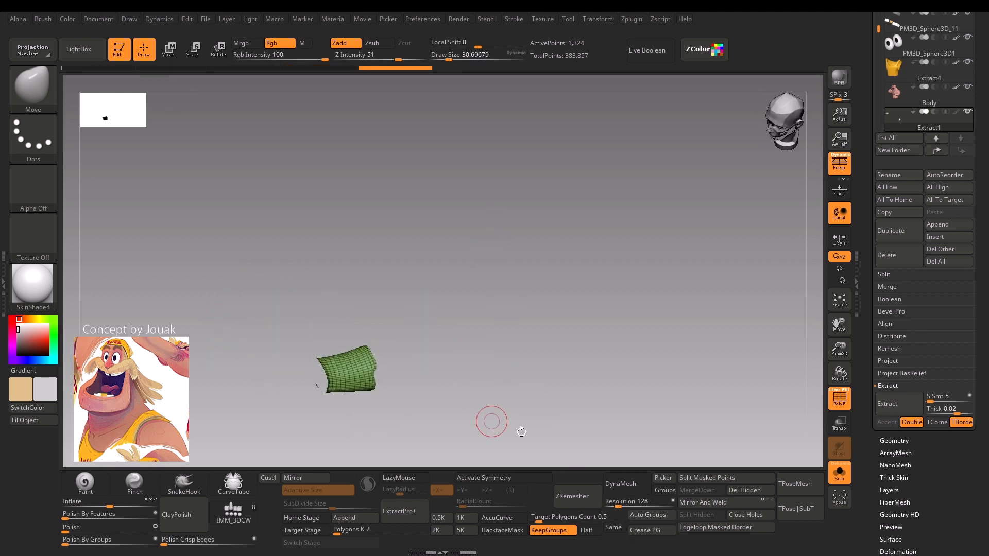
Try ZRemesher on the regrouped wristbands at the target polygons count of 0.5.
left_click(589, 499)
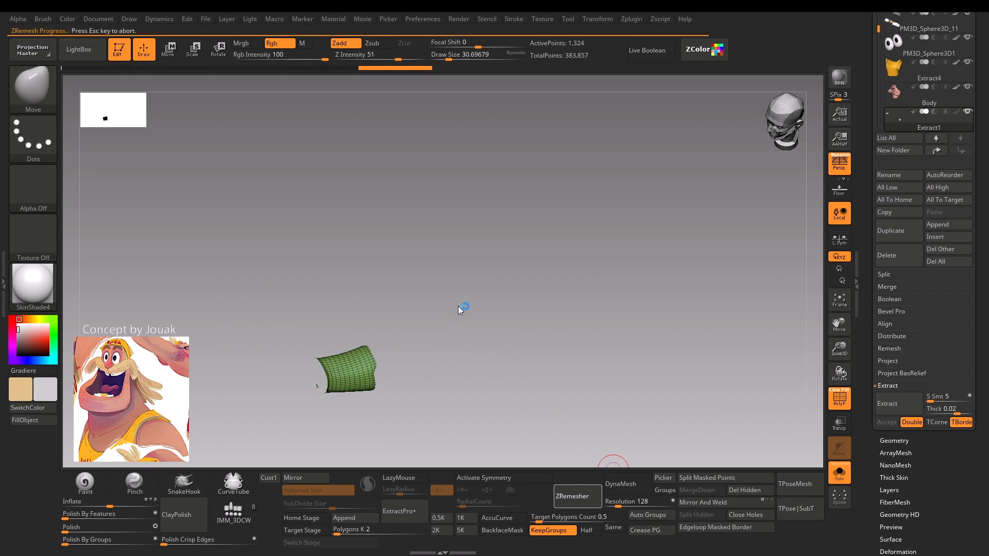
mouse_move(460, 312)
left_mouse_down()
mouse_move(441, 339)
mouse_move(468, 327)
mouse_move(450, 305)
mouse_move(457, 278)
mouse_move(477, 335)
mouse_move(439, 380)
mouse_move(443, 267)
mouse_move(449, 297)
left_mouse_up()
key("ctrl+z")
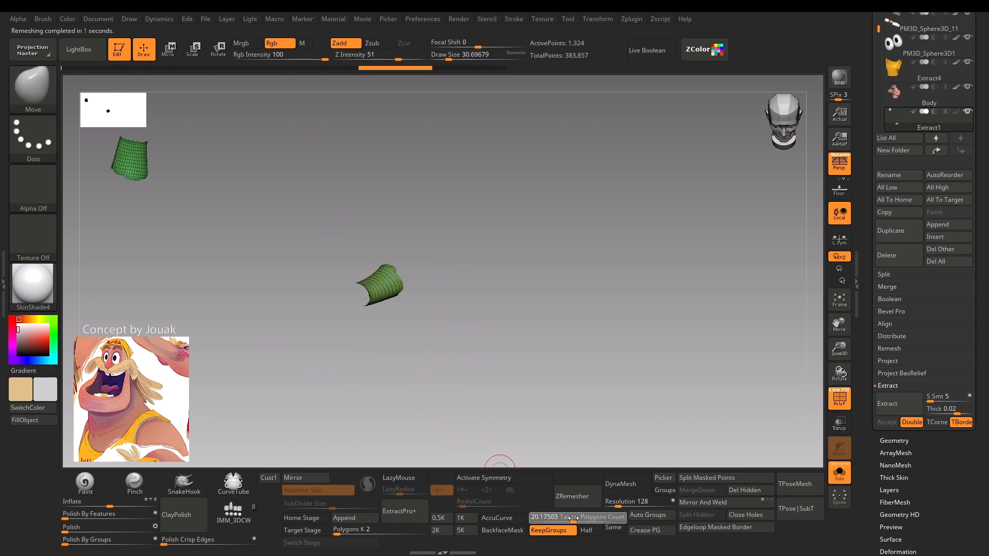
Try ZRemesher on the regrouped wristbands with a target polygons count of 0.2.
type(".2")
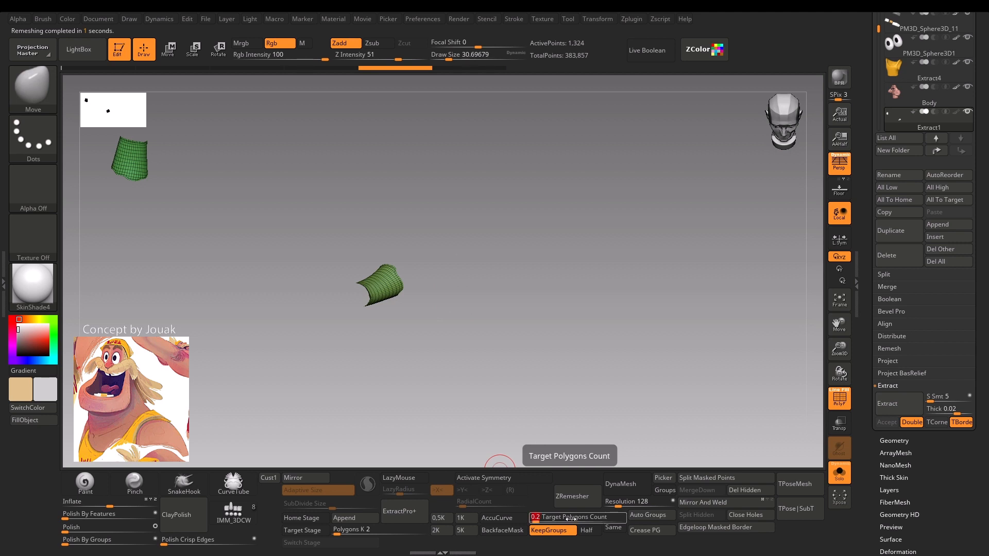
key("Return")
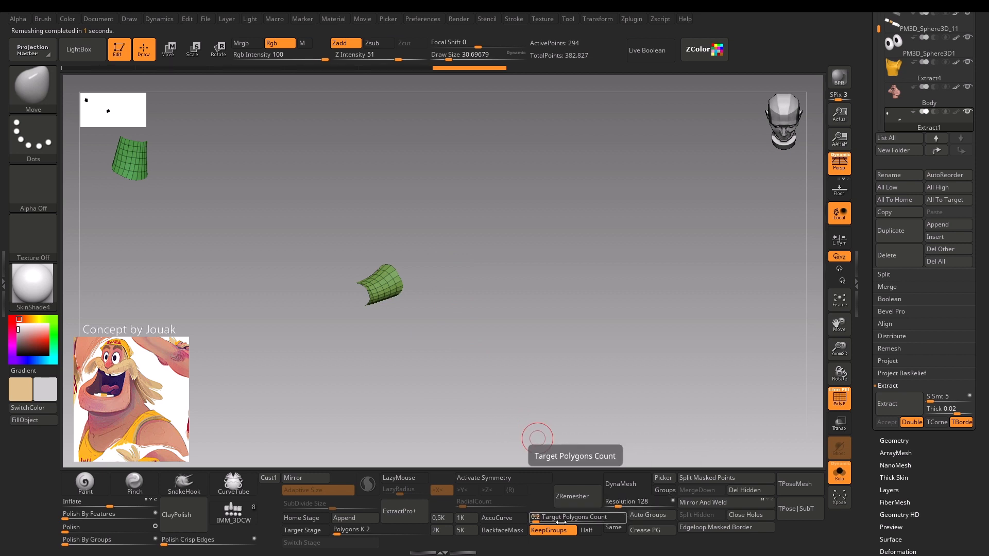
key("ctrl+z")
ZRemesh the regrouped wristbands with a target polygons count of 0.1.
left_click(541, 519)
type(".1")
key("Return")
left_click(574, 501)
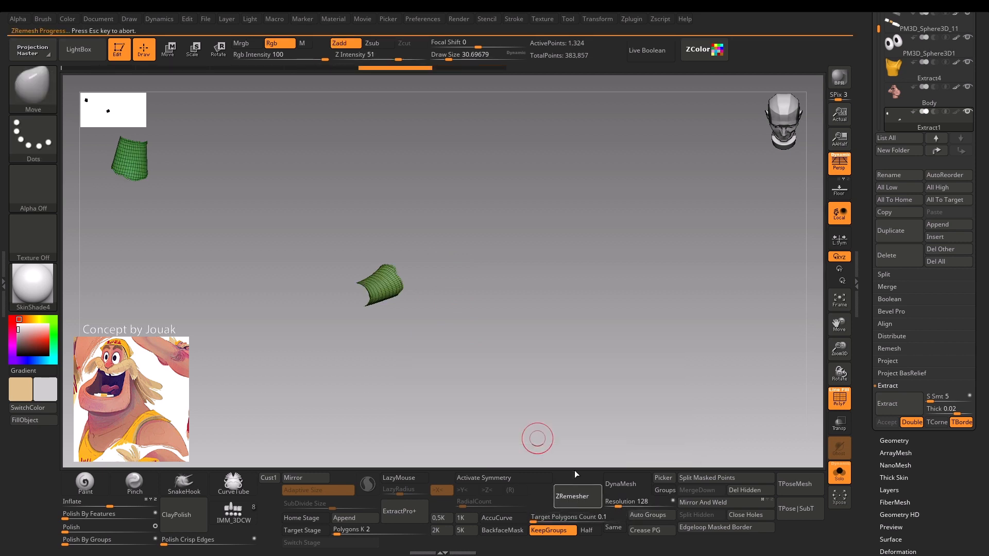
left_click_drag(445, 254, 393, 285)
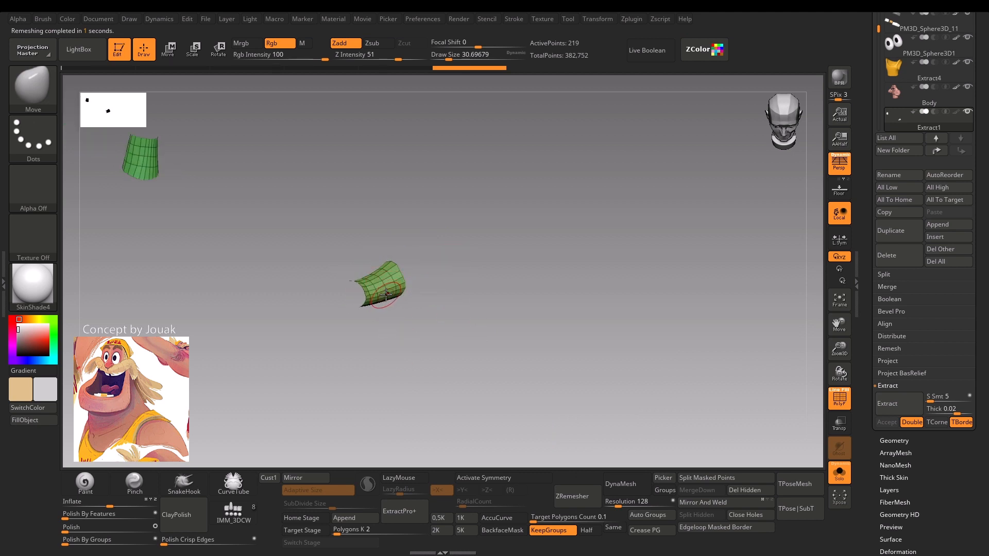
Show the full character again and switch to the ZModeler brush, skipping the Dynamic Draw Size note until next restart.
left_click_drag(385, 303, 323, 373)
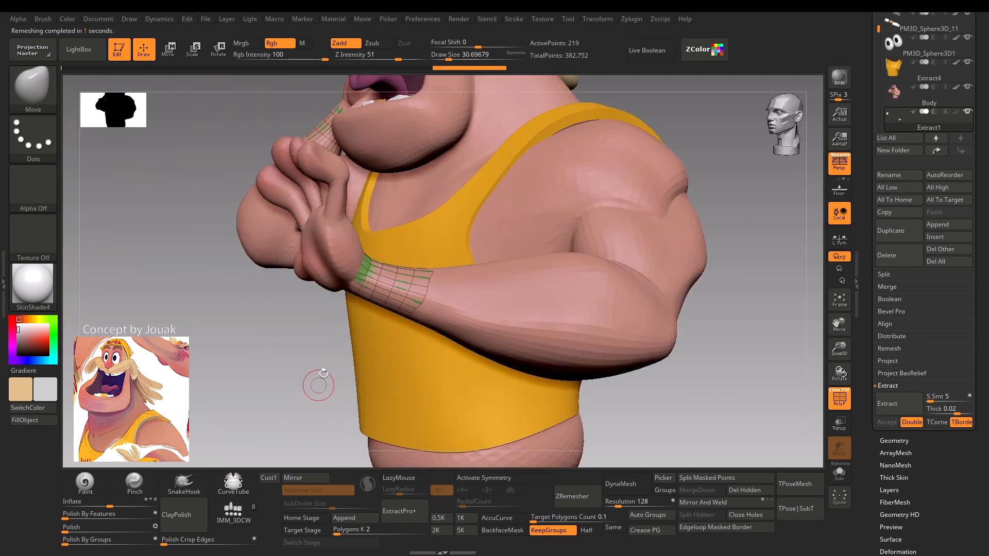
left_click_drag(350, 298, 228, 354)
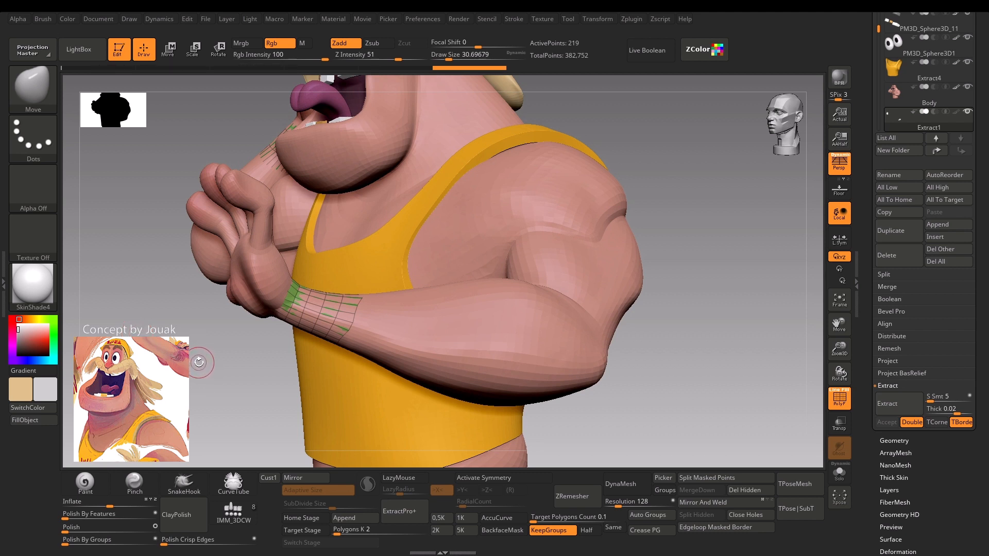
key("b")
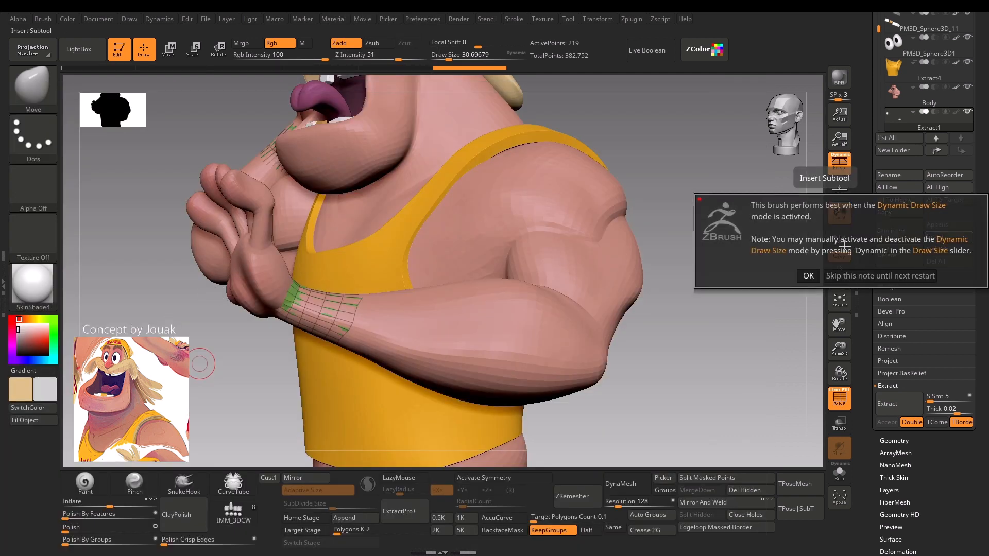
left_click(865, 275)
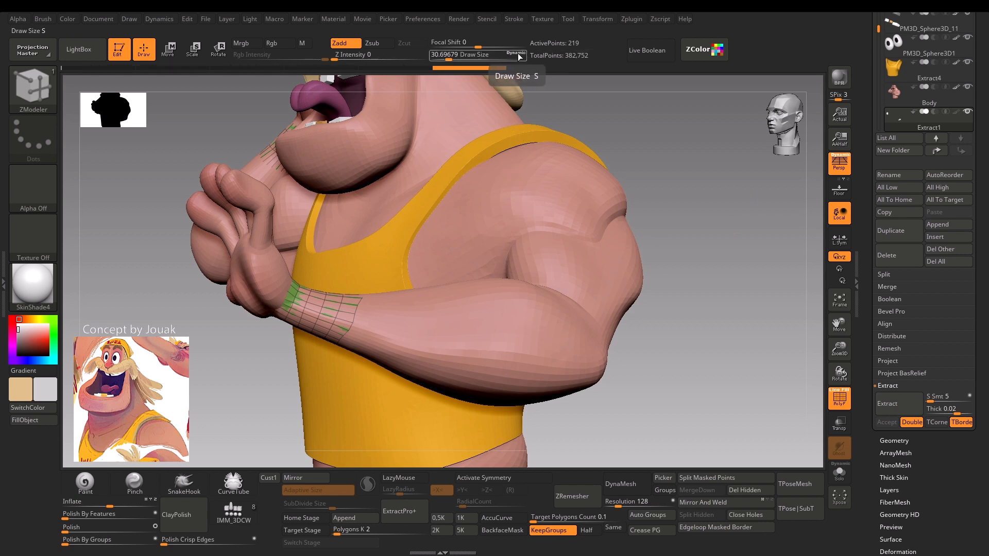
mouse_move(646, 170)
left_mouse_down()
mouse_move(693, 190)
mouse_move(651, 144)
left_mouse_up()
left_click_drag(576, 172, 590, 234)
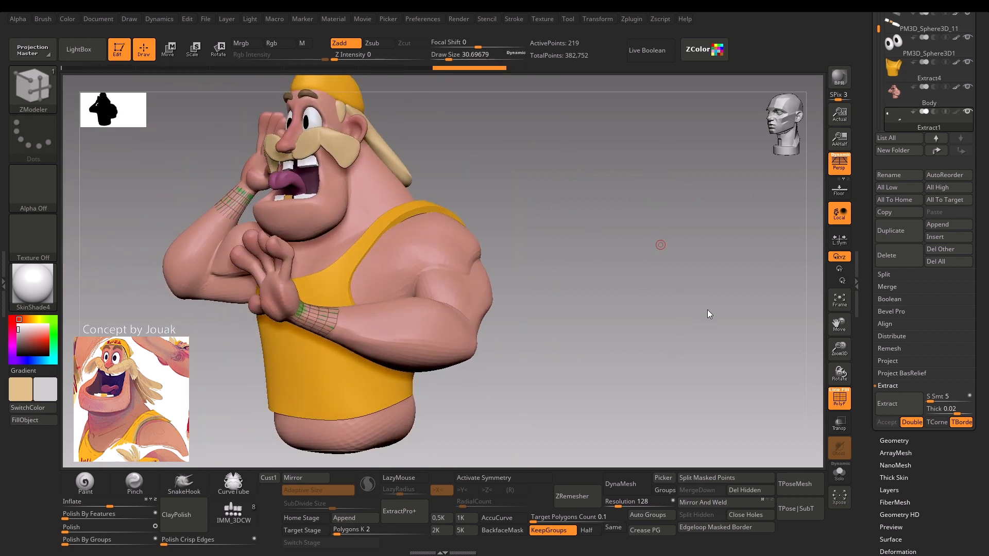
left_click_drag(599, 170, 512, 223, "alt")
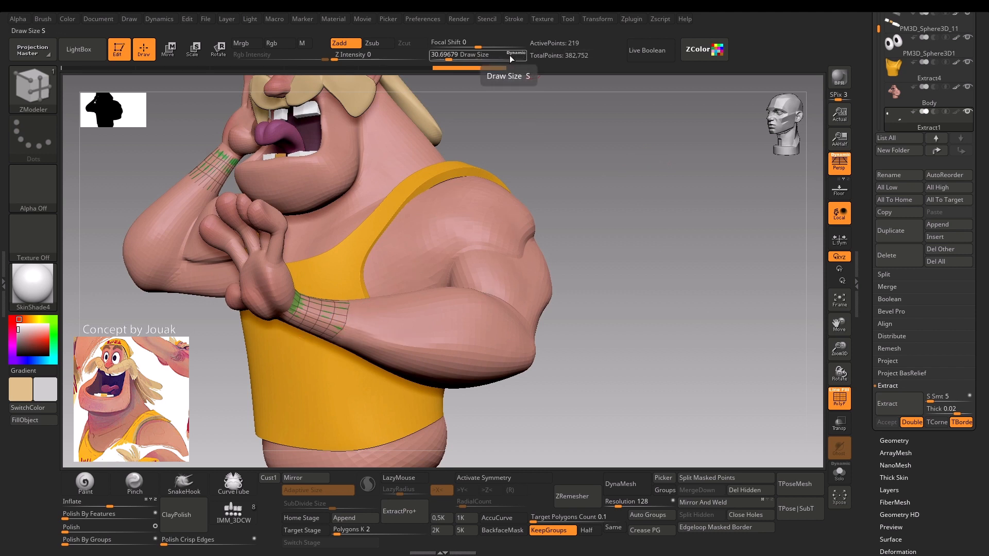
Pull the forearm-side edge of the lowered arm's wristband outward using the Move brush at a draw size of about 39.
left_click_drag(602, 188, 567, 189)
left_click_drag(201, 394, 260, 376, "alt")
key("b")
key("m")
key("v")
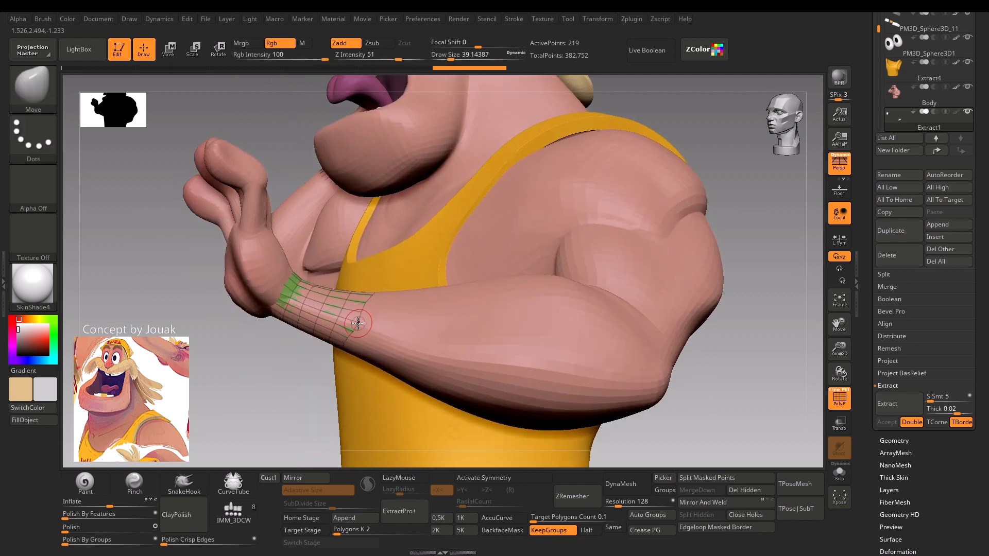
left_click_drag(354, 326, 353, 326)
left_click_drag(353, 325, 354, 323)
left_click_drag(282, 371, 286, 378)
Switch back to the ZModeler brush and isolate the wristbands from the rest of the character.
key("b")
key("z")
key("m")
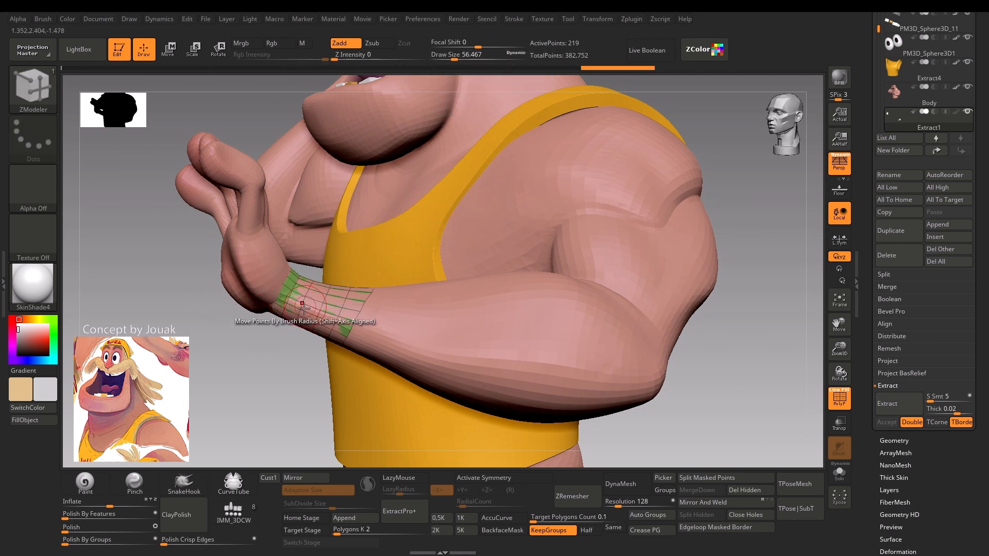
right_click_drag(269, 366, 268, 400, "ctrl")
left_click_drag(218, 332, 280, 314)
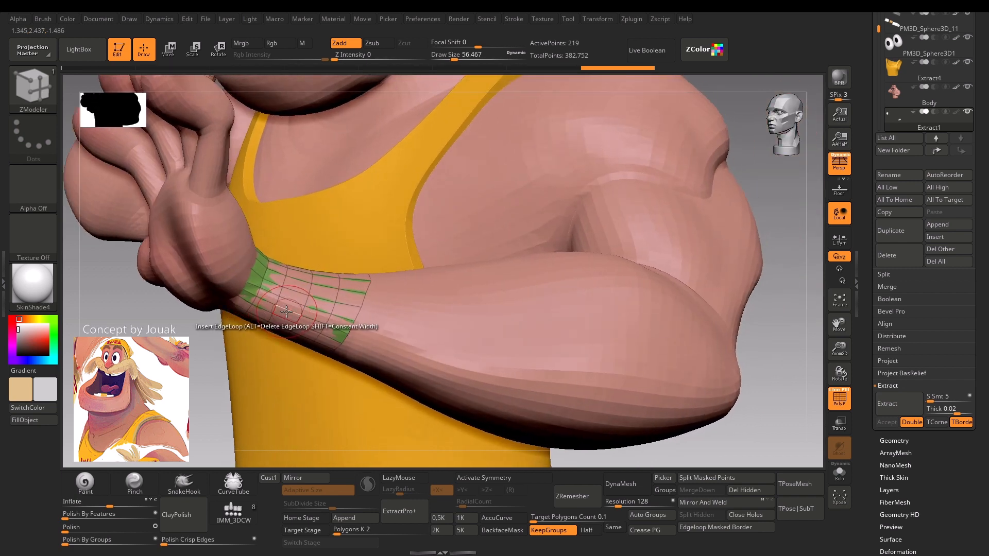
left_click(839, 472)
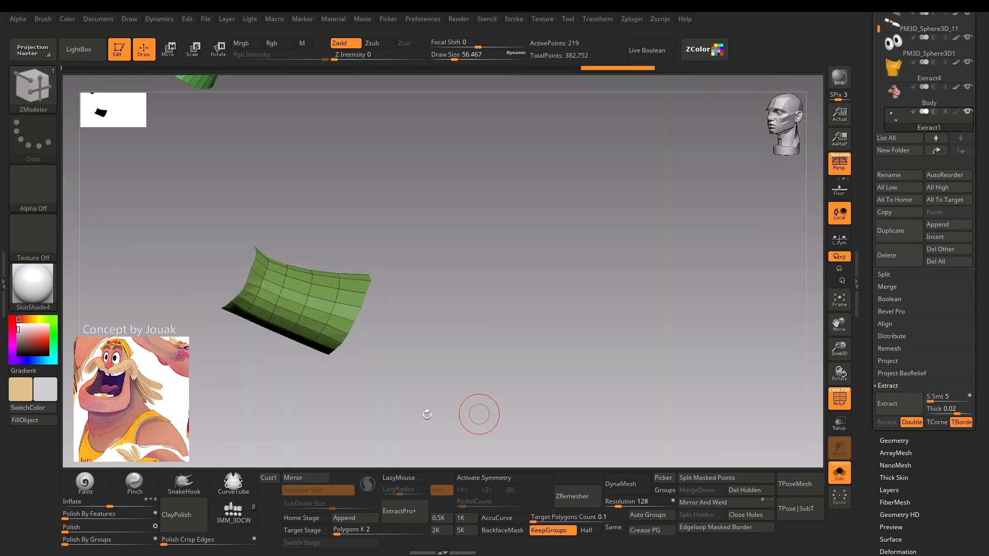
left_click_drag(248, 403, 253, 364)
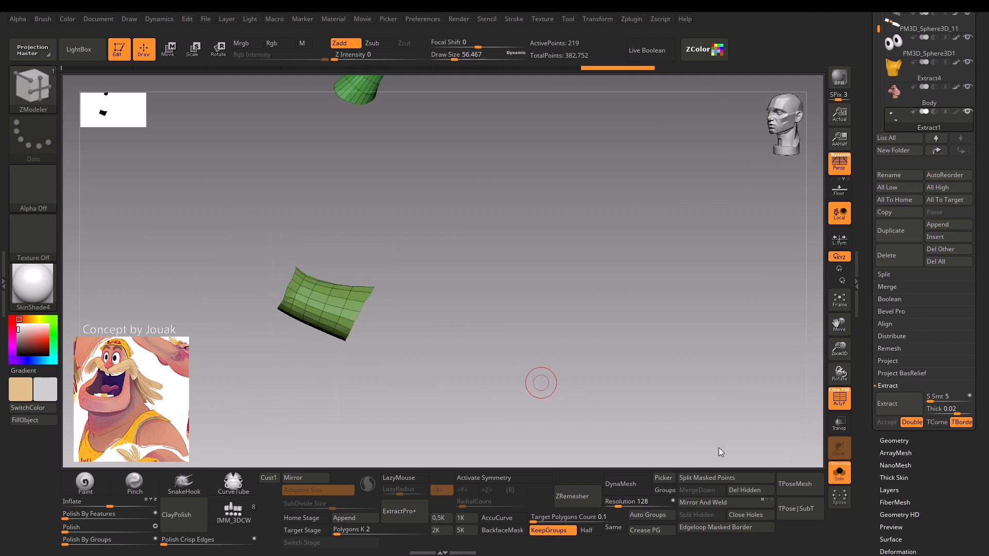
Show the full character again and activate Dynamic Subdiv on the wristbands, skipping its note until next restart.
left_click(839, 472)
left_click_drag(262, 404, 261, 410, "alt")
key("d")
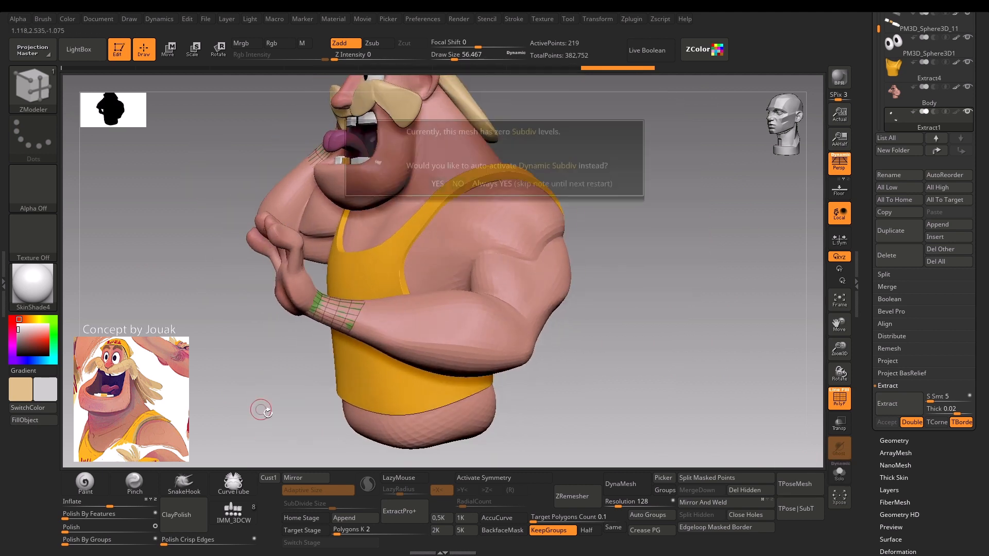
left_click(518, 184)
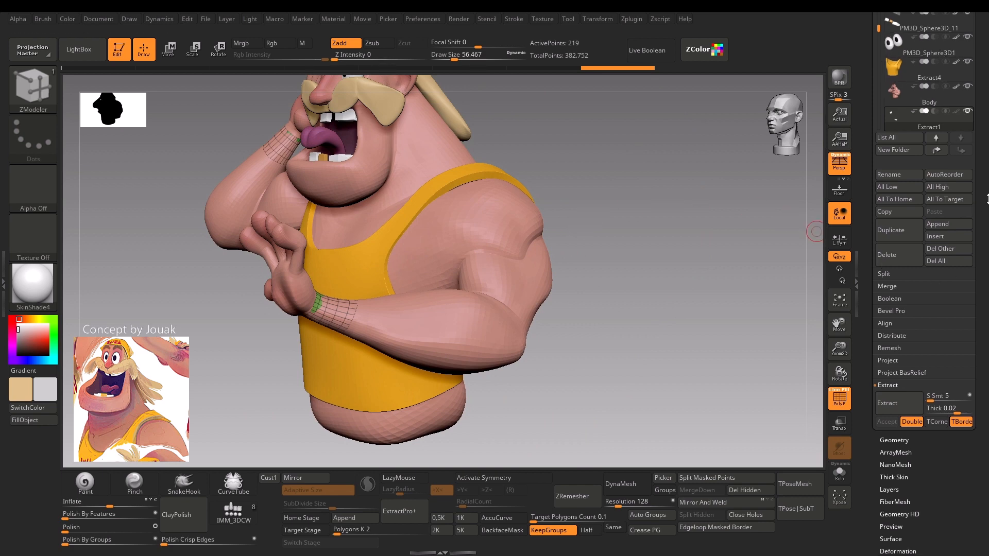
Give the wristbands a Dynamic Subdiv thickness of 0.03098 and turn off the polyframe display.
left_click_drag(988, 106, 987, 348)
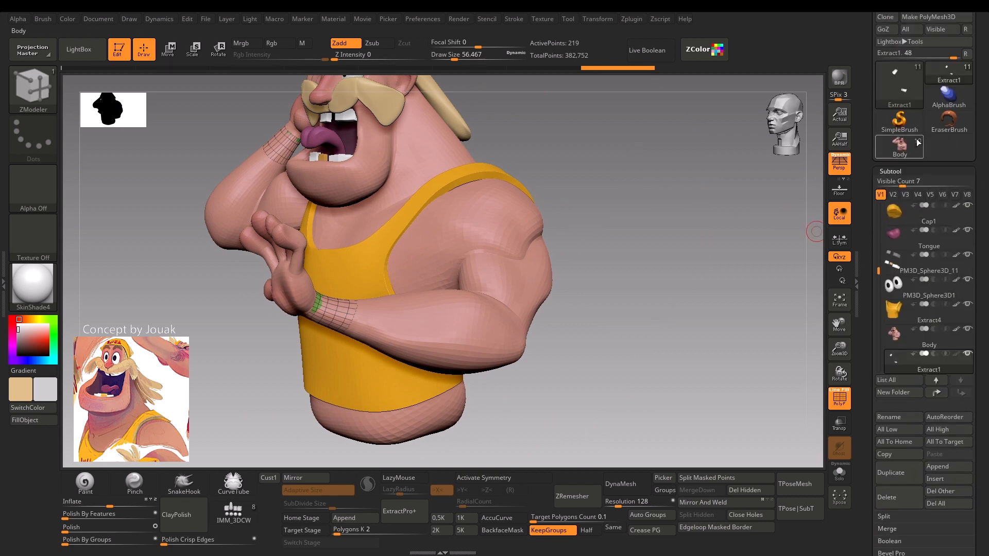
left_click(901, 171)
left_click(904, 69)
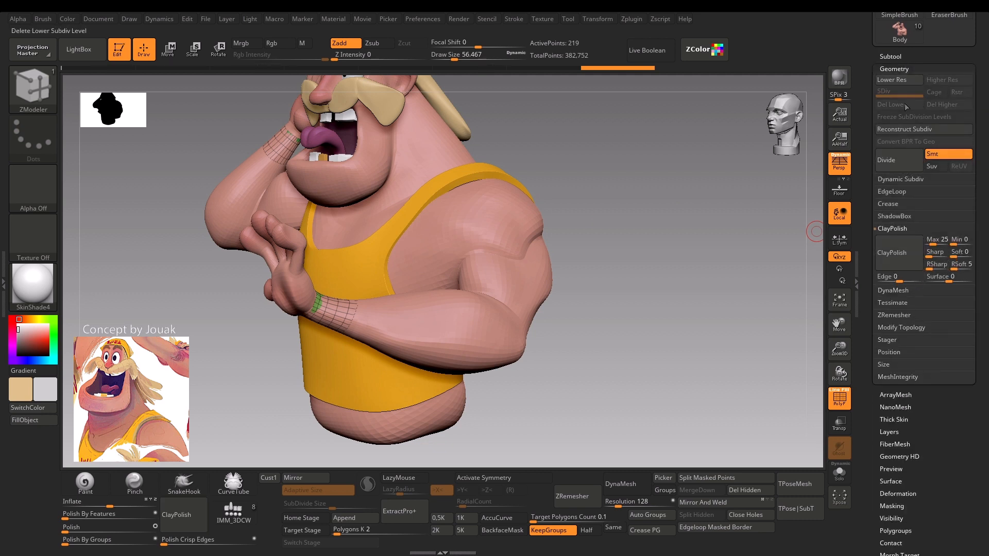
left_click(910, 179)
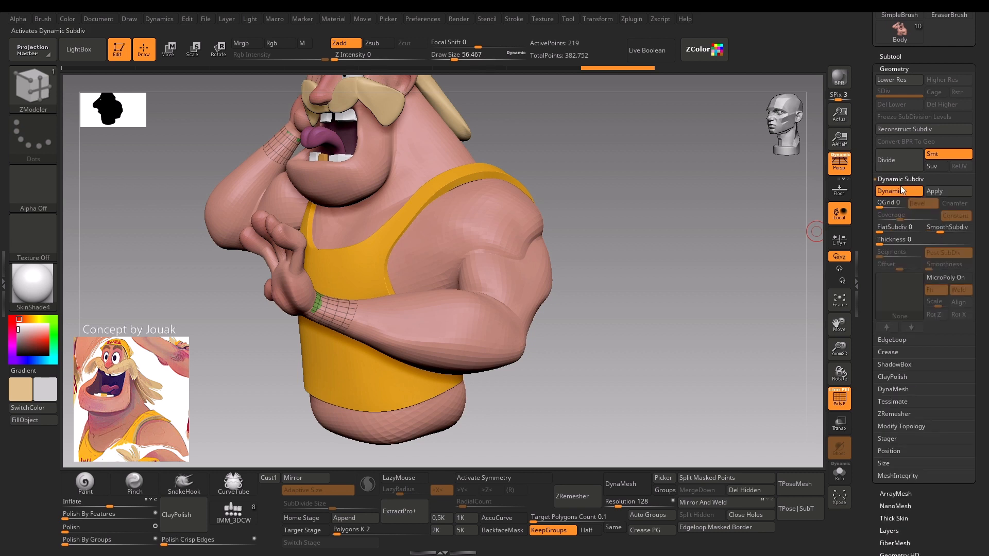
left_click_drag(882, 243, 917, 244)
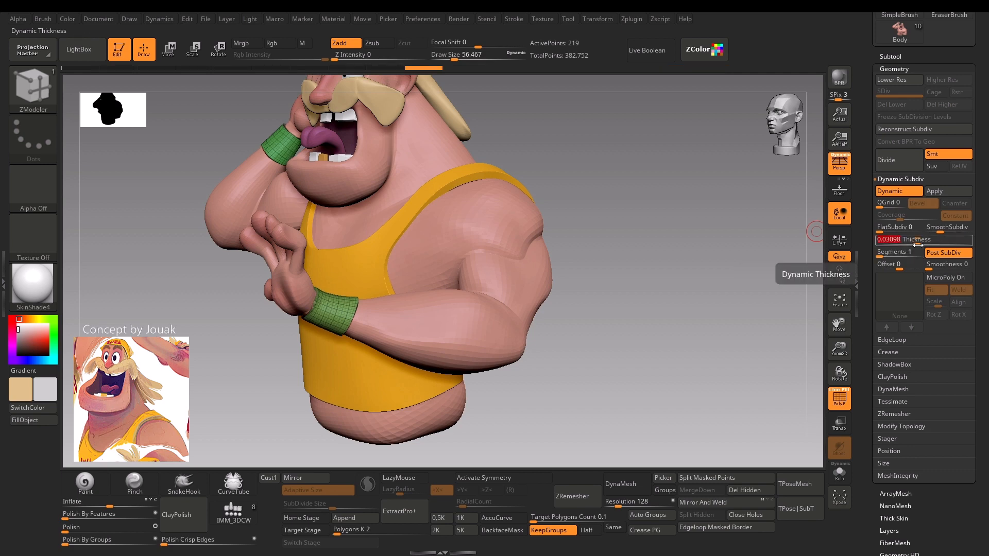
left_click_drag(217, 408, 257, 406)
key("shift+f")
mouse_move(485, 415)
left_mouse_down("alt")
mouse_move(456, 400)
mouse_move(466, 408)
mouse_move(448, 415)
mouse_move(546, 414)
mouse_move(482, 394)
left_mouse_up("alt")
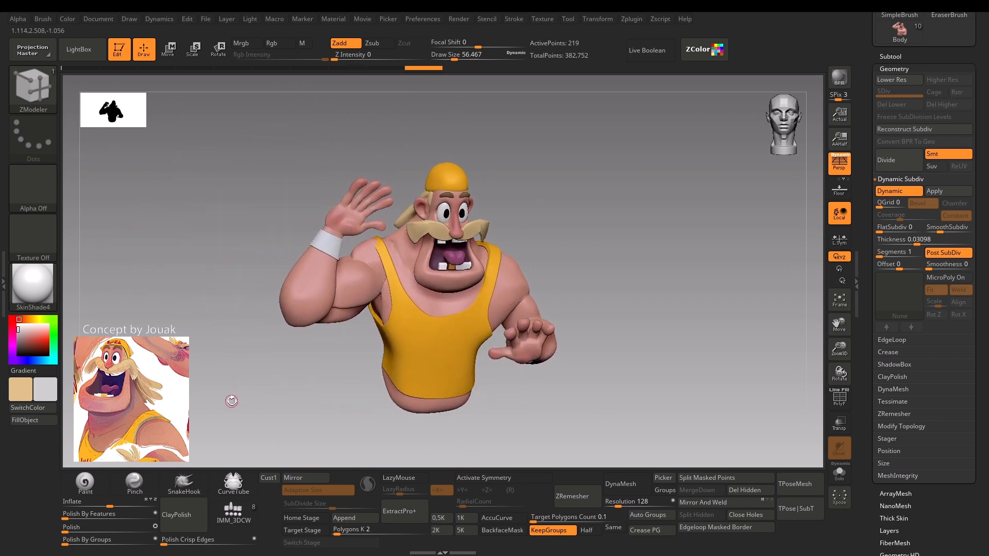
Adjust the shape of the raised arm's wristband around the wrist using the Move brush at varying draw sizes.
mouse_move(230, 400)
left_mouse_down("alt")
mouse_move(210, 417)
mouse_move(260, 419)
mouse_move(214, 399)
mouse_move(223, 398)
mouse_move(196, 433)
mouse_move(281, 337)
left_mouse_up("alt")
key("s")
key("b")
key("m")
key("v")
left_click_drag(330, 308, 341, 295)
key("s")
key("s")
mouse_move(362, 316)
left_mouse_down()
mouse_move(358, 332)
mouse_move(322, 310)
left_mouse_up()
key("s")
key("s")
left_click_drag(323, 311, 324, 323)
key("s")
left_click_drag(317, 324, 322, 325)
left_click_drag(335, 336, 354, 343)
Adjust the lower edge of the lowered arm's wristband with the Move brush at a draw size of about 136 to 145.
key("s")
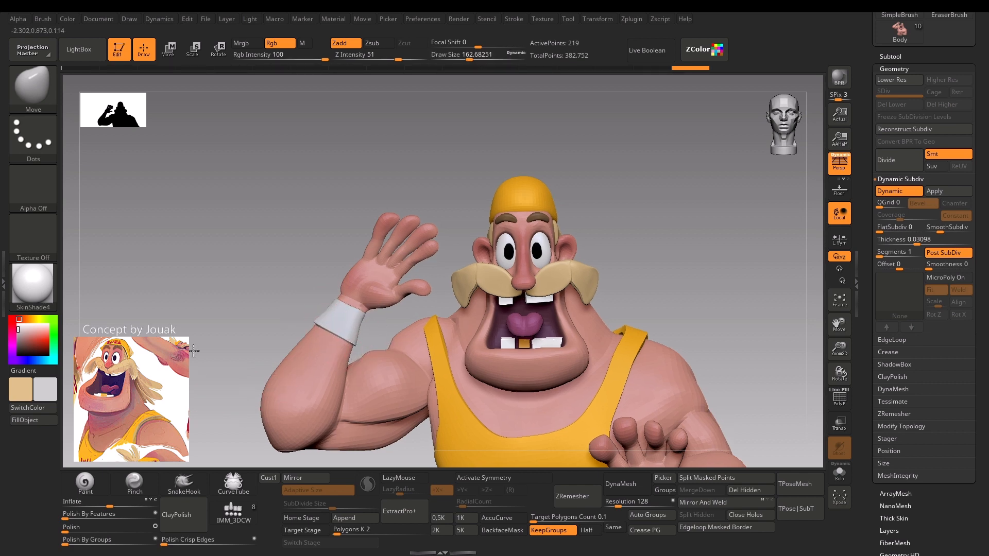
mouse_move(195, 349)
left_mouse_down("alt")
mouse_move(220, 357)
mouse_move(237, 404)
mouse_move(202, 425)
mouse_move(201, 402)
mouse_move(212, 407)
mouse_move(189, 419)
left_mouse_up("alt")
key("s")
left_click_drag(351, 452, 350, 452)
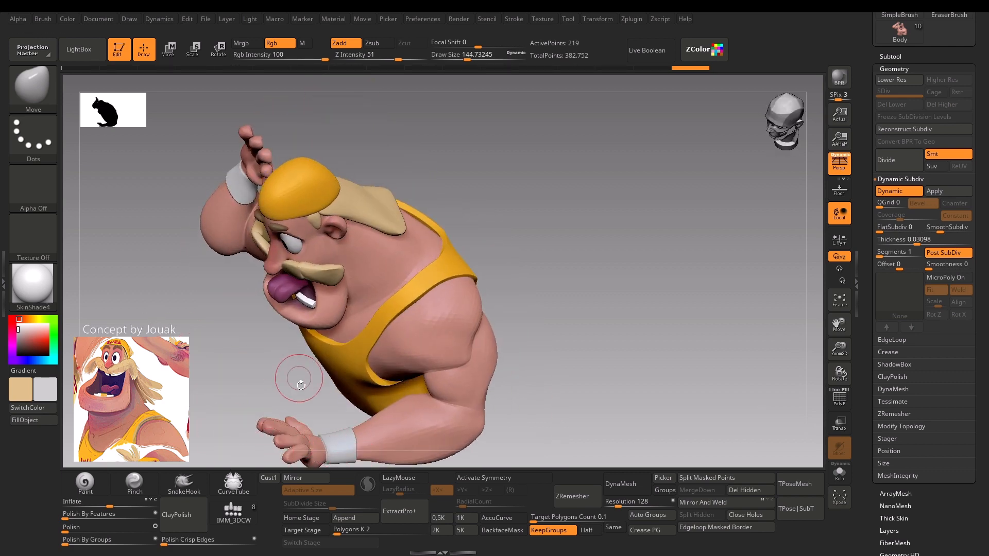
left_click_drag(218, 446, 183, 354, "alt")
left_click_drag(319, 369, 325, 371)
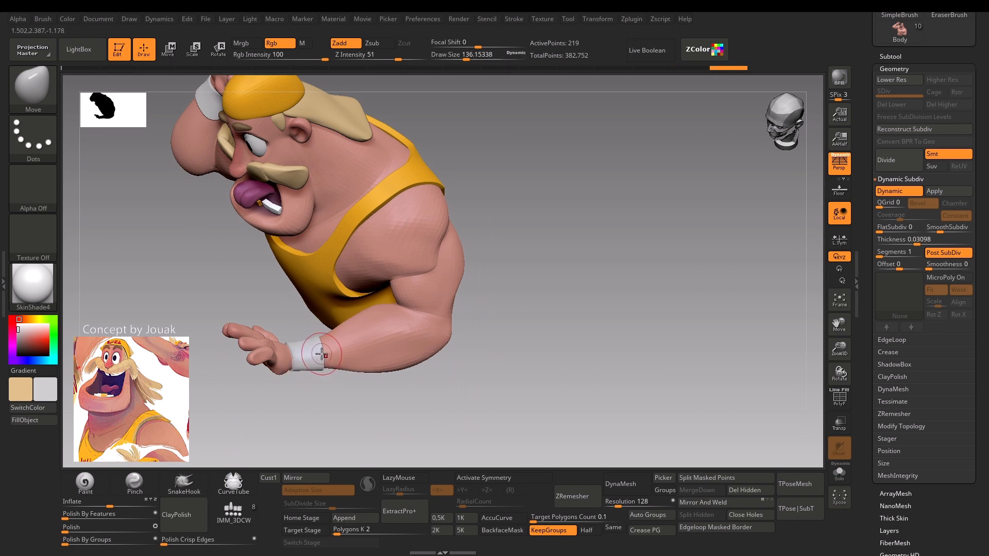
Examine the whole character with its thickened wristbands from the front, side and back.
left_click_drag(269, 441, 320, 401, "shift")
left_click_drag(386, 420, 485, 324, "alt")
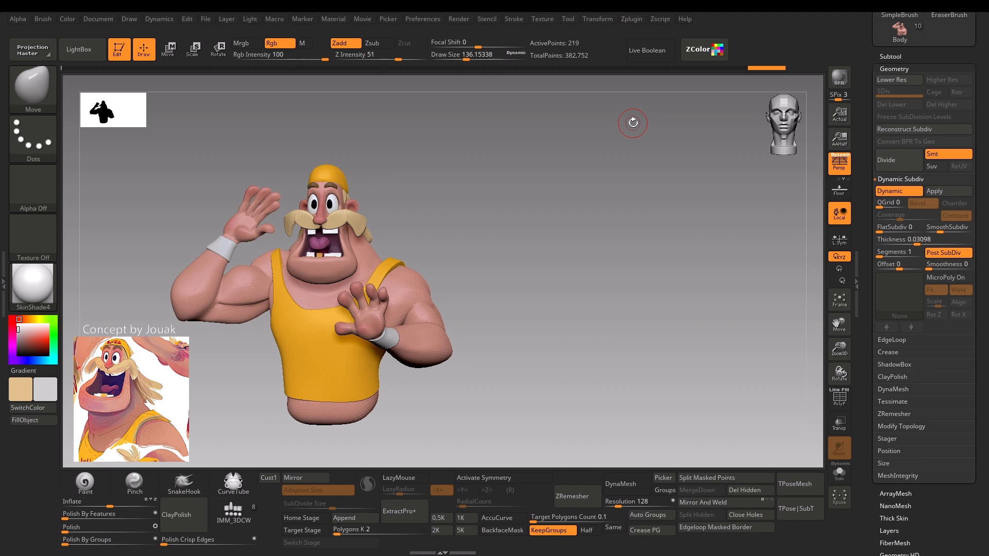
left_click_drag(540, 83, 558, 110)
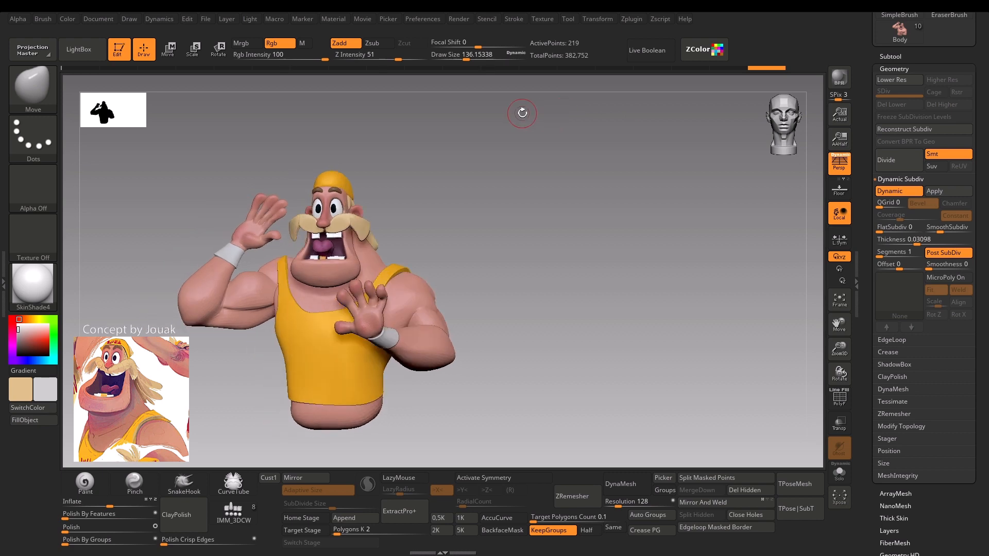
left_click_drag(517, 128, 439, 212, "alt")
left_click_drag(702, 172, 441, 190)
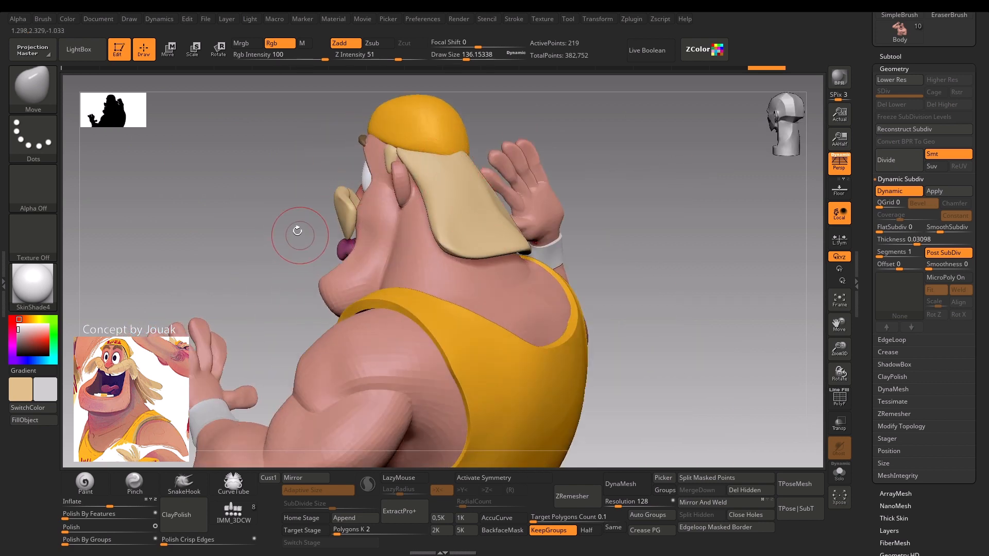
left_click_drag(293, 230, 475, 223)
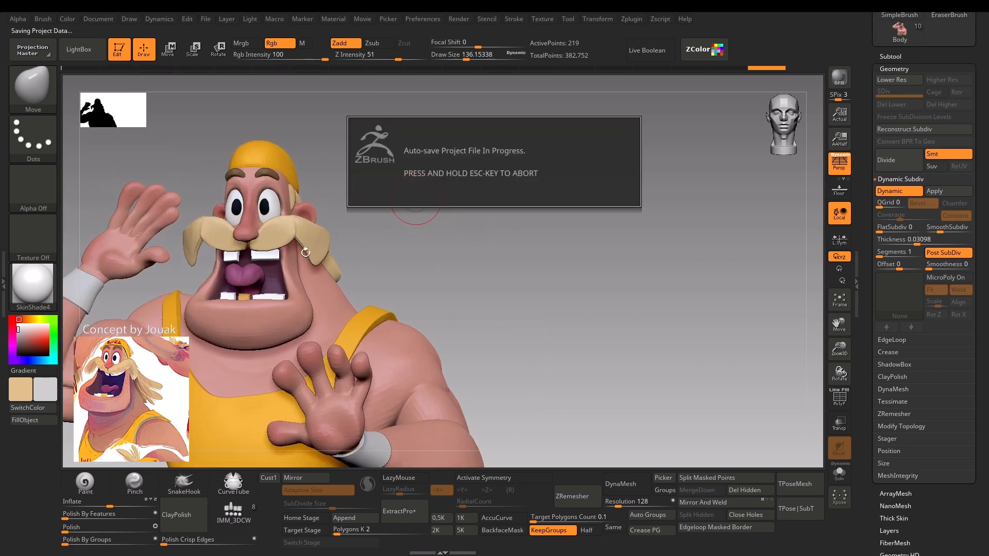
left_click_drag(456, 263, 476, 210)
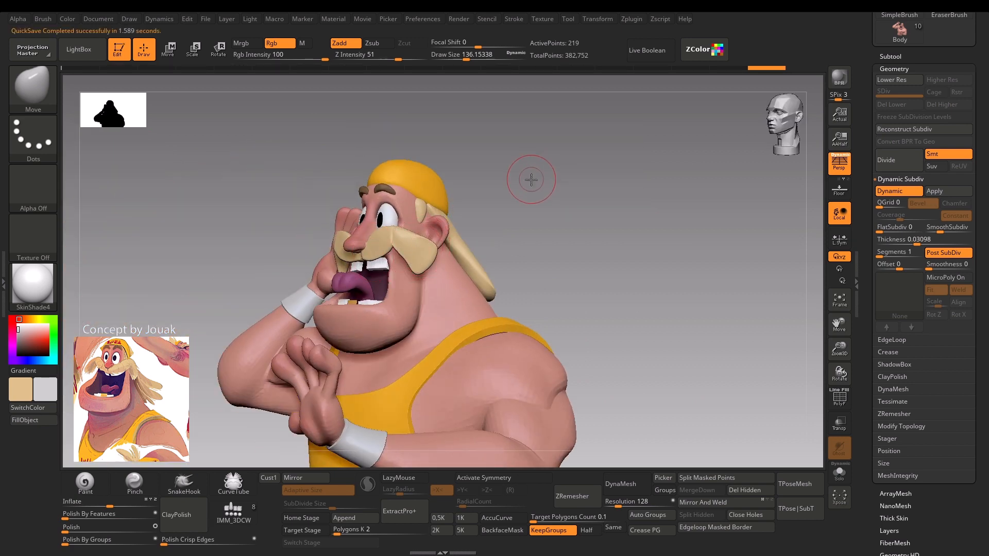
left_click_drag(530, 179, 550, 185)
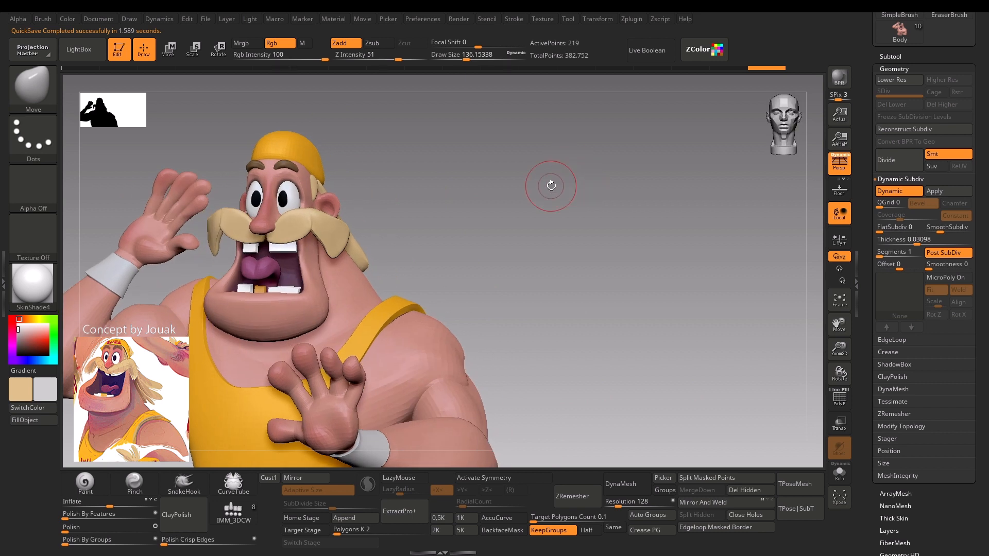